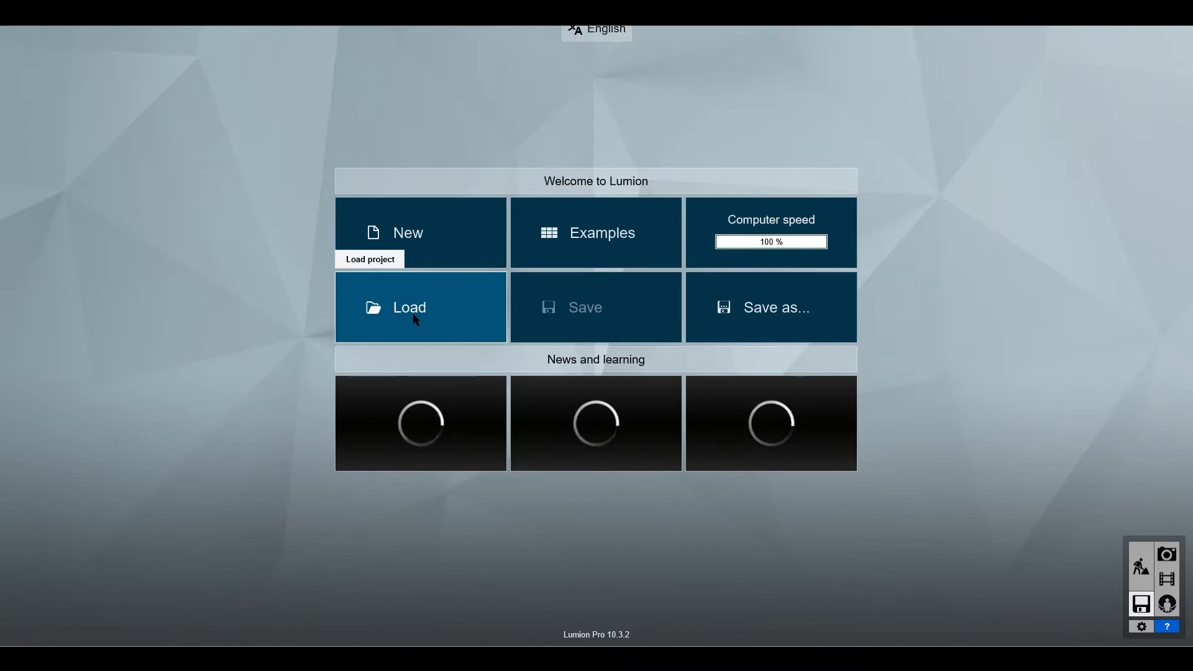
# Create a new project from the Mountain Range landscape template, without selecting a model.
pyautogui.click(429, 233)
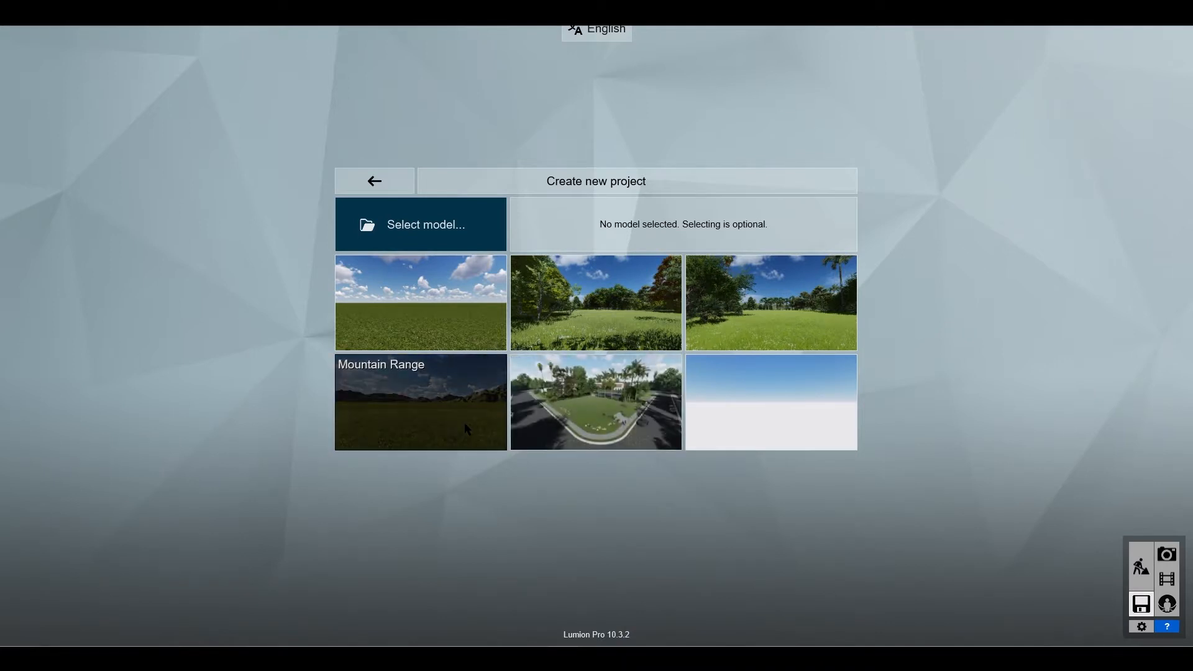
pyautogui.click(410, 411)
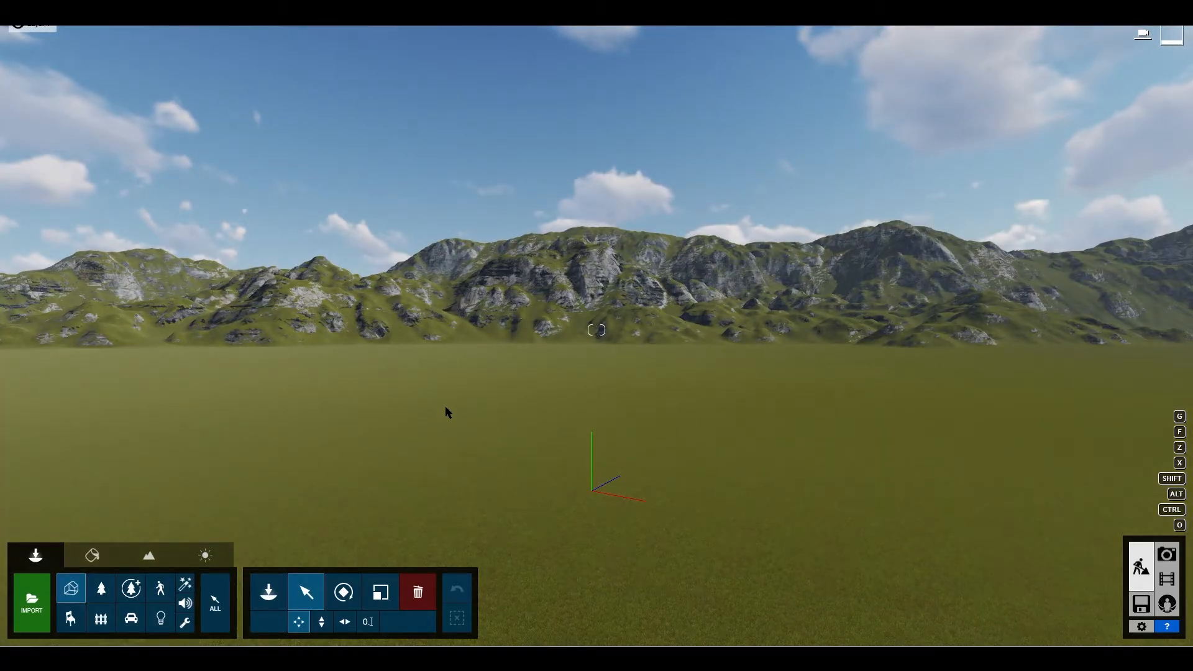
# Fly around the mountain landscape and examine the open plain and surrounding ridges from different heights and directions.
pyautogui.moveTo(445, 405); pyautogui.dragTo(621, 403, button='right')
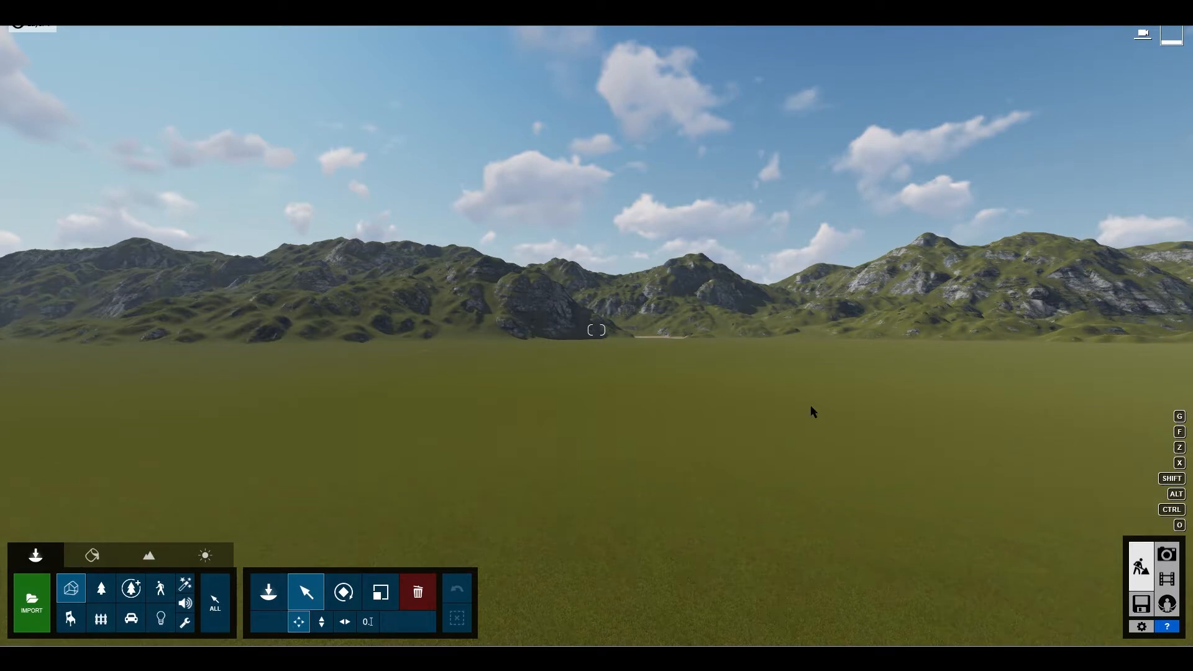
pyautogui.press('w')
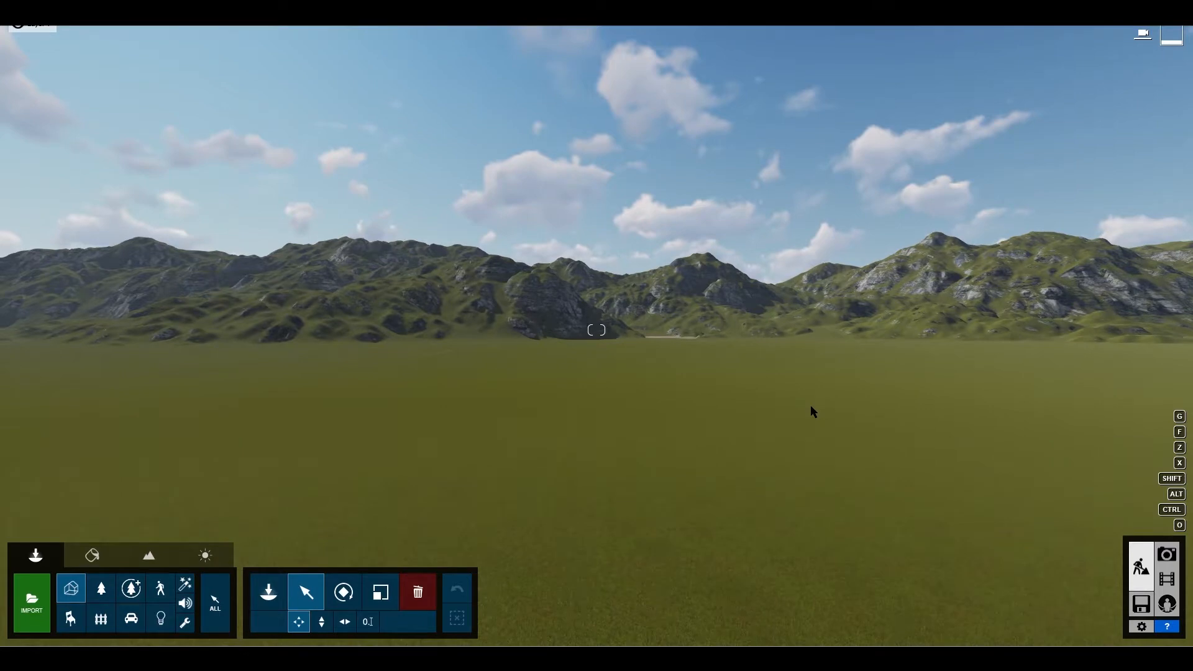
pyautogui.press('q')
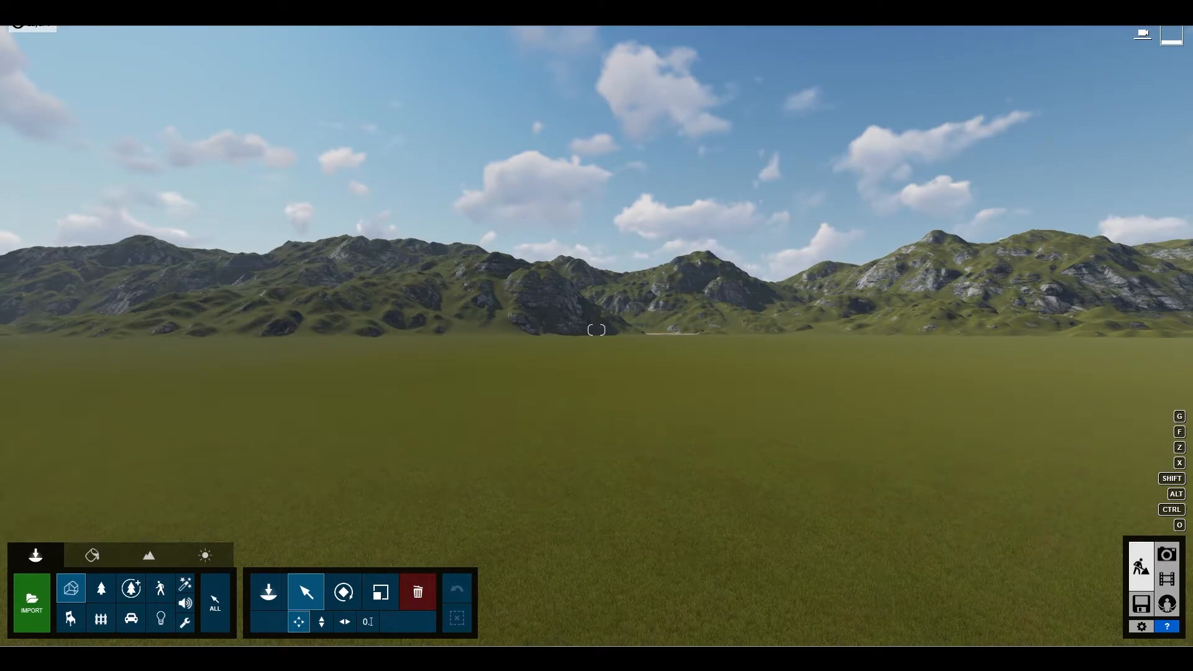
pyautogui.moveTo(596, 331); pyautogui.dragTo(811, 405, button='right')
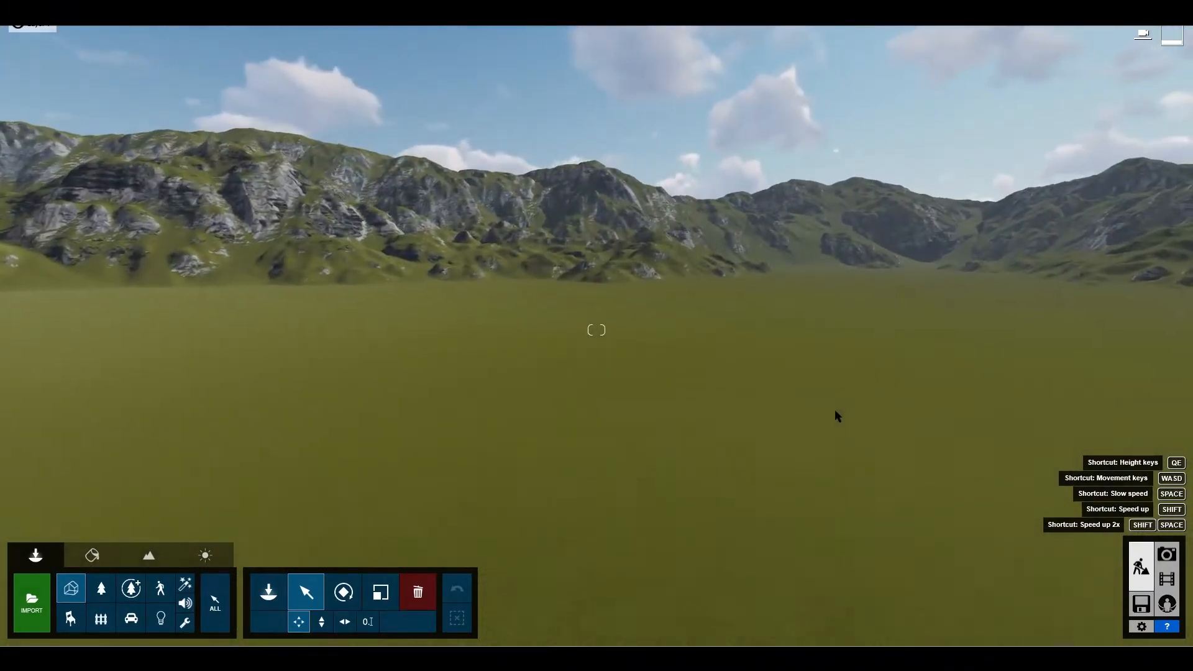
pyautogui.press('w')
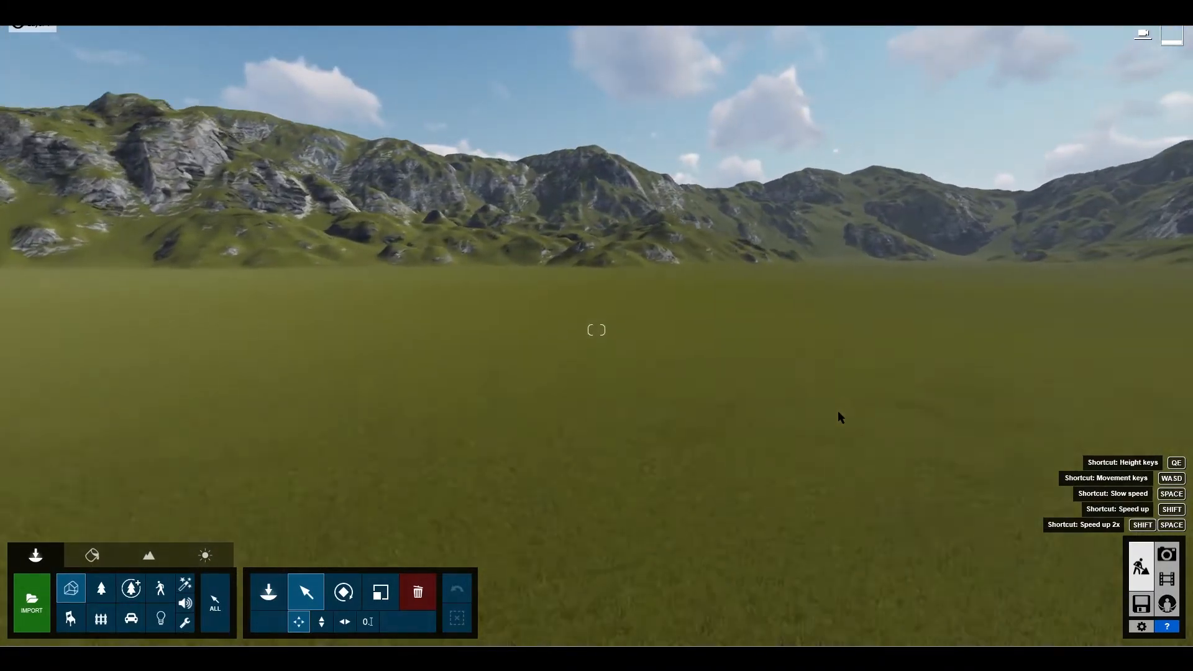
pyautogui.press('w')
pyautogui.press('q')
pyautogui.moveTo(838, 411); pyautogui.dragTo(1169, 404, button='right')
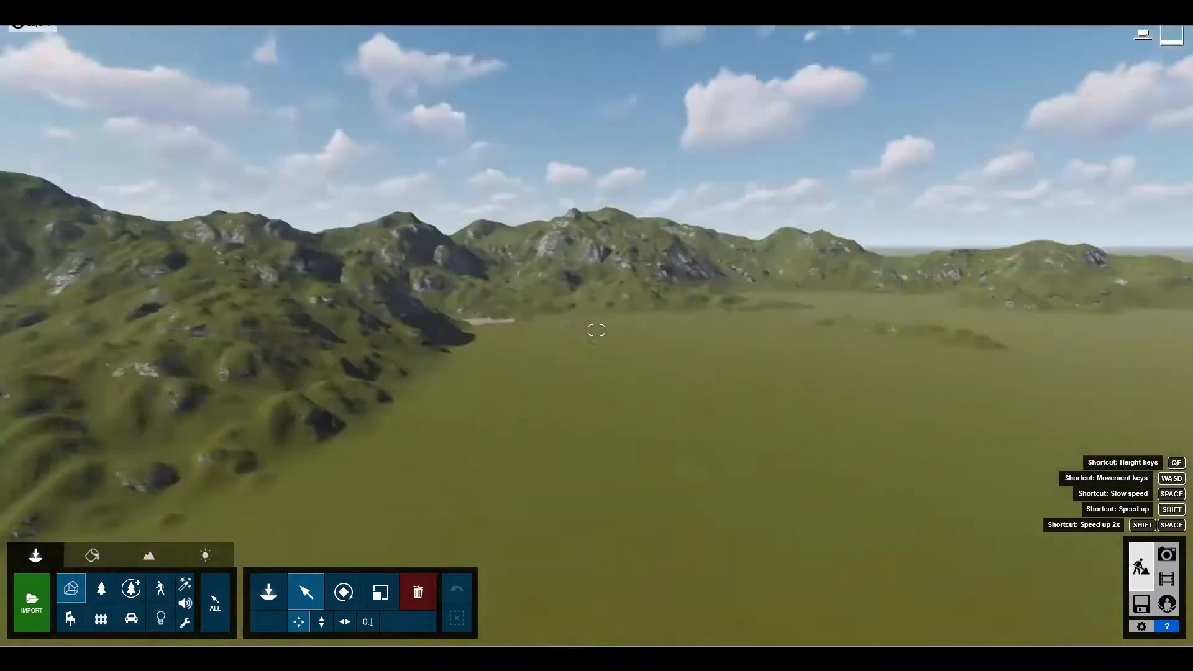
pyautogui.moveTo(684, 416)
pyautogui.mouseDown(button='right')
pyautogui.moveTo(853, 423)
pyautogui.moveTo(715, 426)
pyautogui.moveTo(821, 429)
pyautogui.mouseUp(button='right')
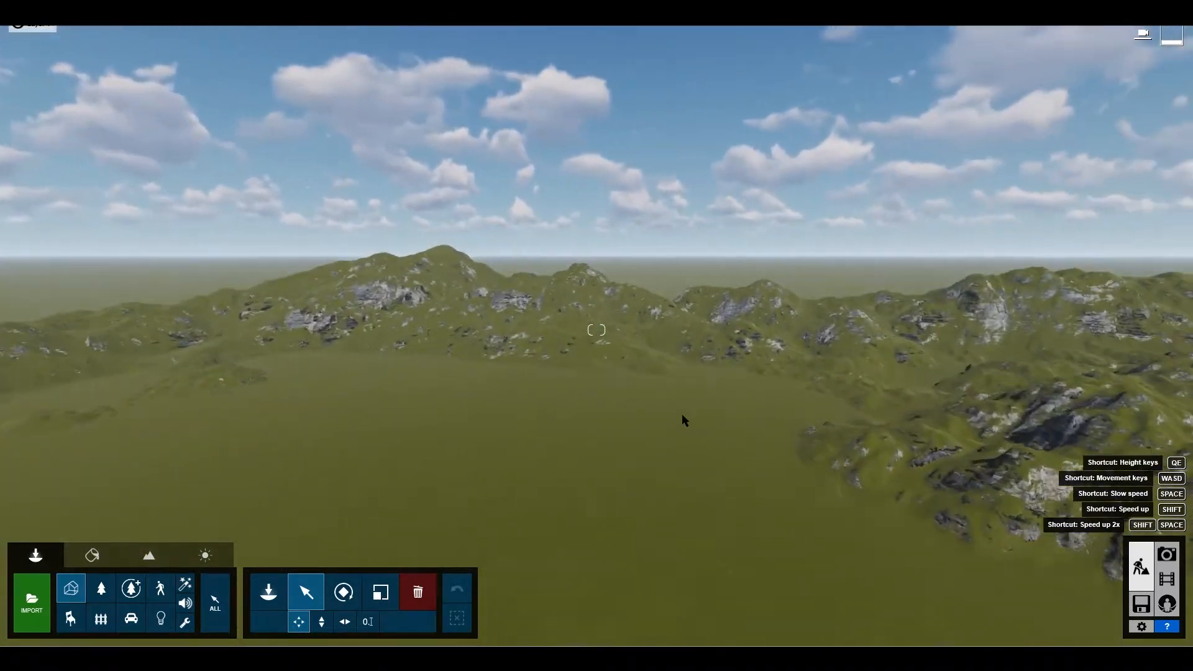
pyautogui.press('e')
pyautogui.moveTo(682, 415); pyautogui.dragTo(883, 373, button='right')
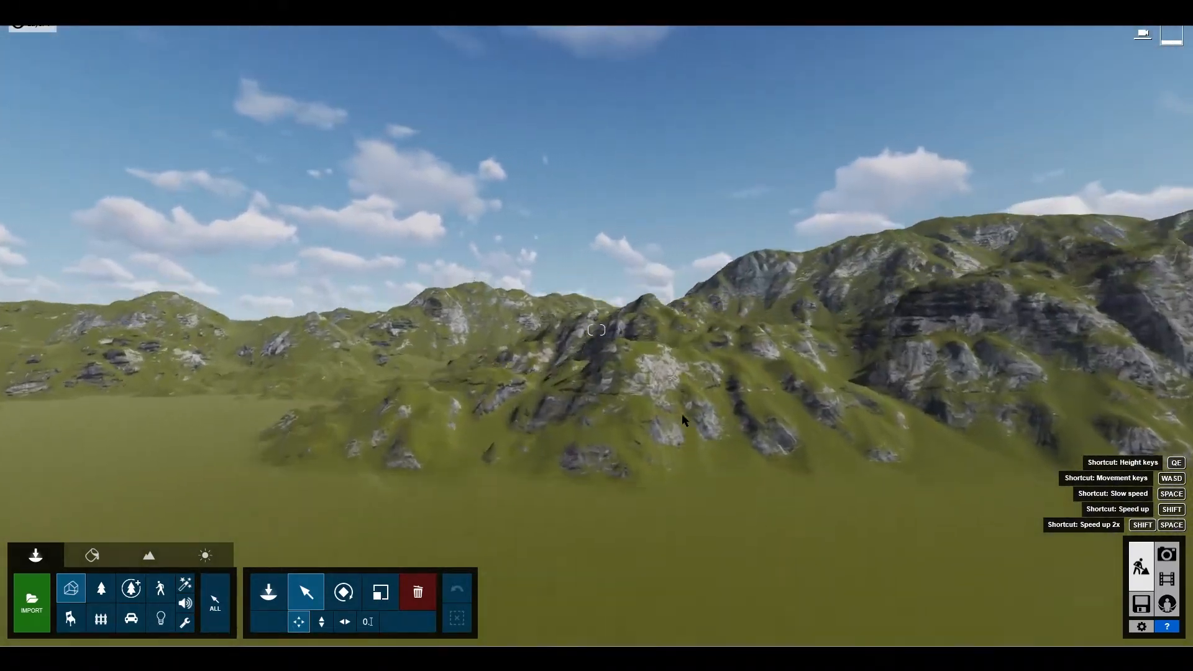
pyautogui.press('w')
pyautogui.press('q')
pyautogui.moveTo(683, 417); pyautogui.dragTo(547, 415, button='right')
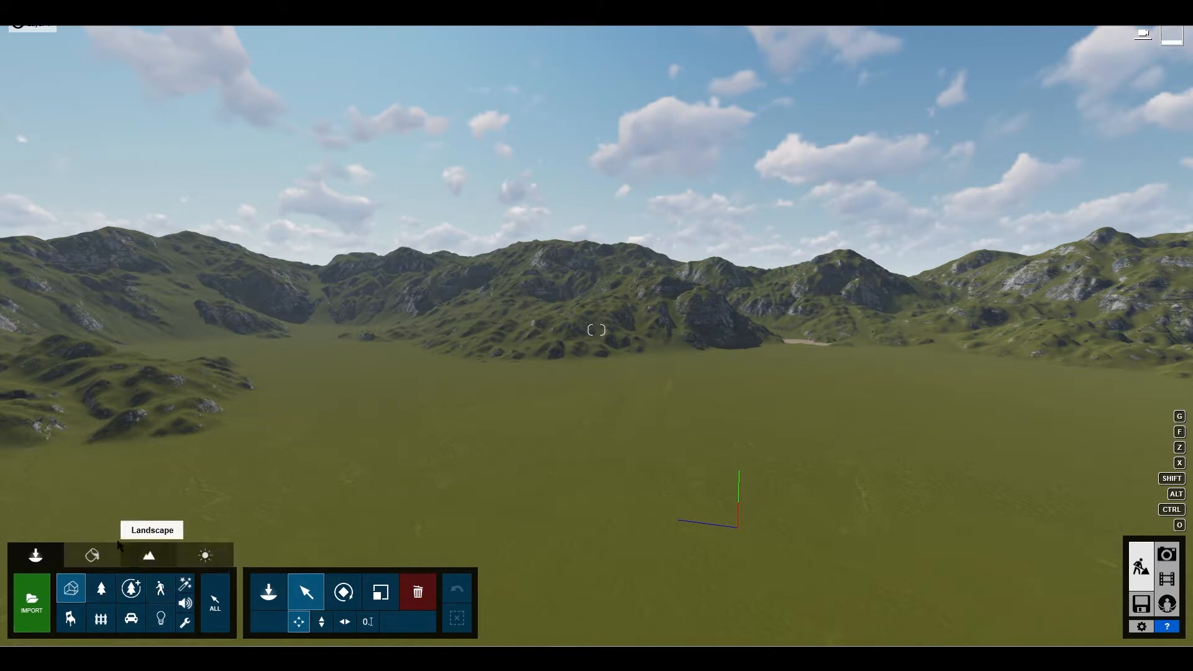
# Open the landscape height sculpting tools and set the brush size to about 3.3.
pyautogui.click(148, 559)
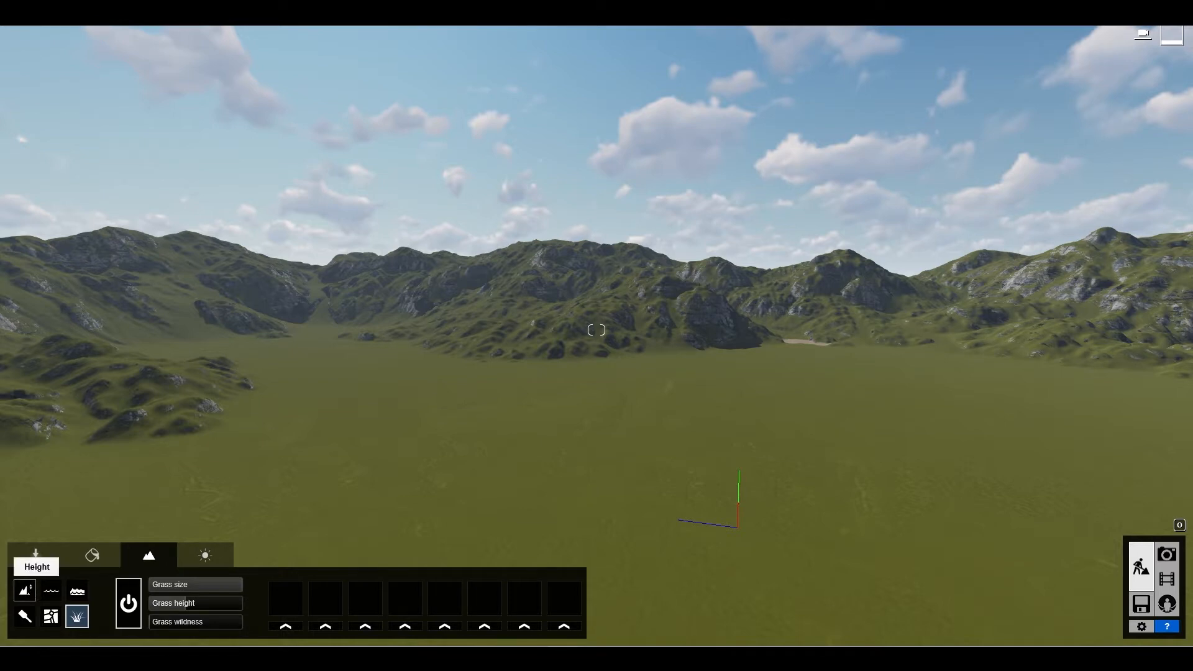
pyautogui.click(26, 591)
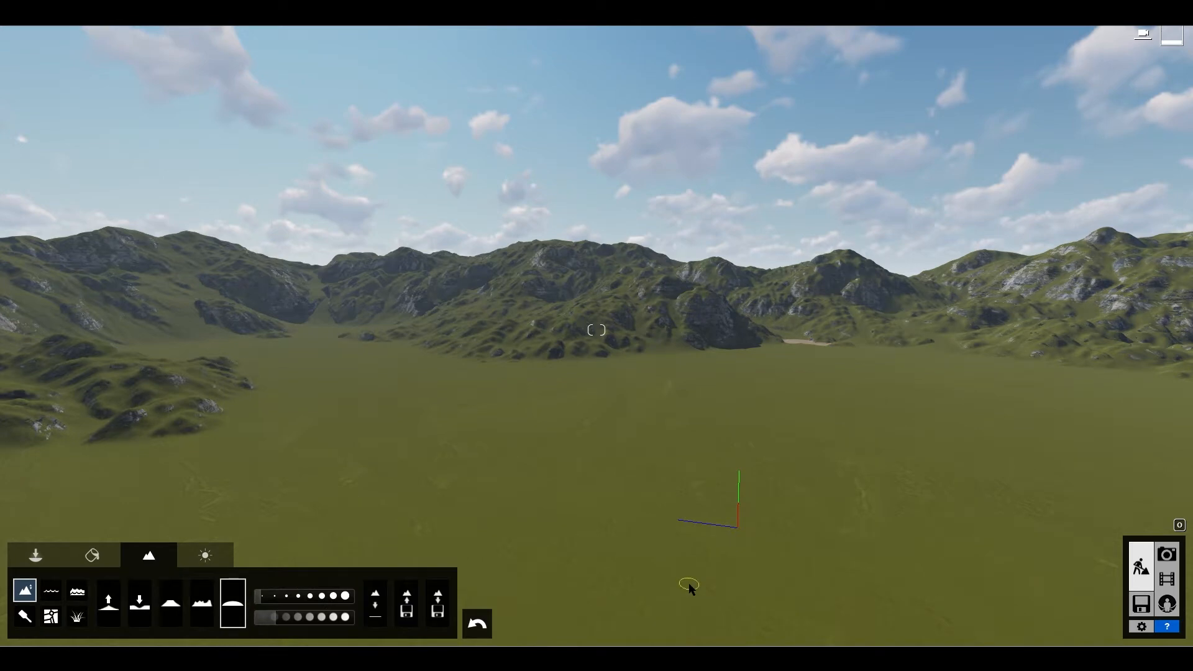
pyautogui.press('w')
pyautogui.moveTo(689, 584); pyautogui.dragTo(586, 412, button='right')
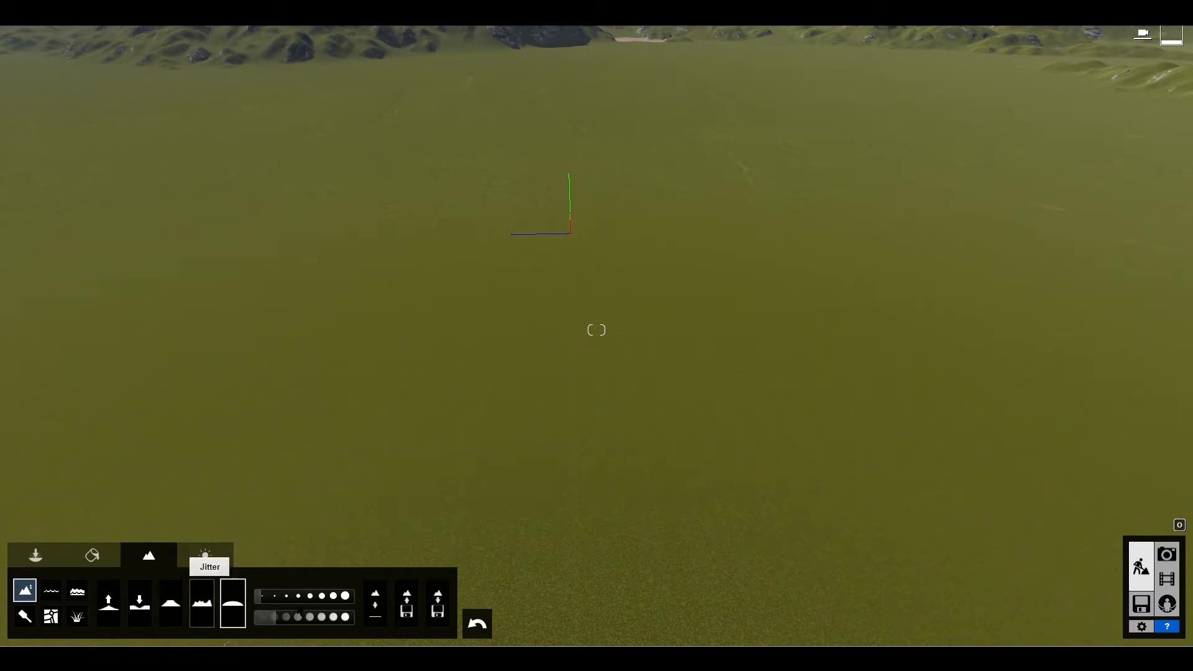
pyautogui.moveTo(262, 596); pyautogui.dragTo(281, 596)
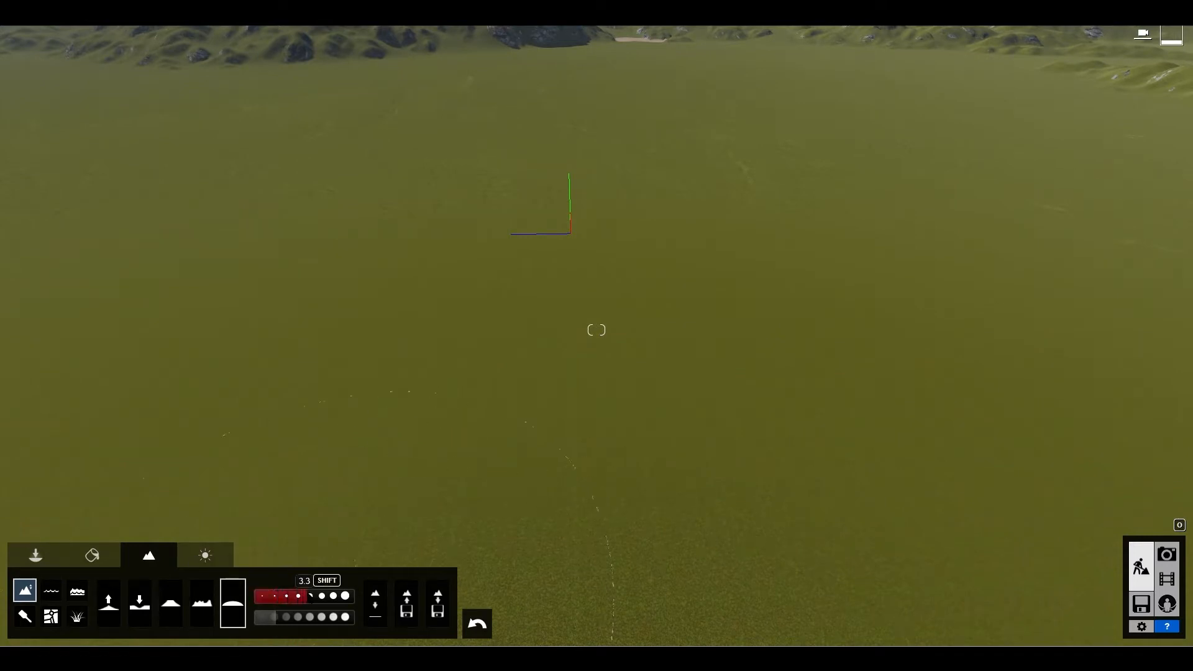
# Raise a low, elongated hill on the flat plain just behind the origin axes.
pyautogui.press('q')
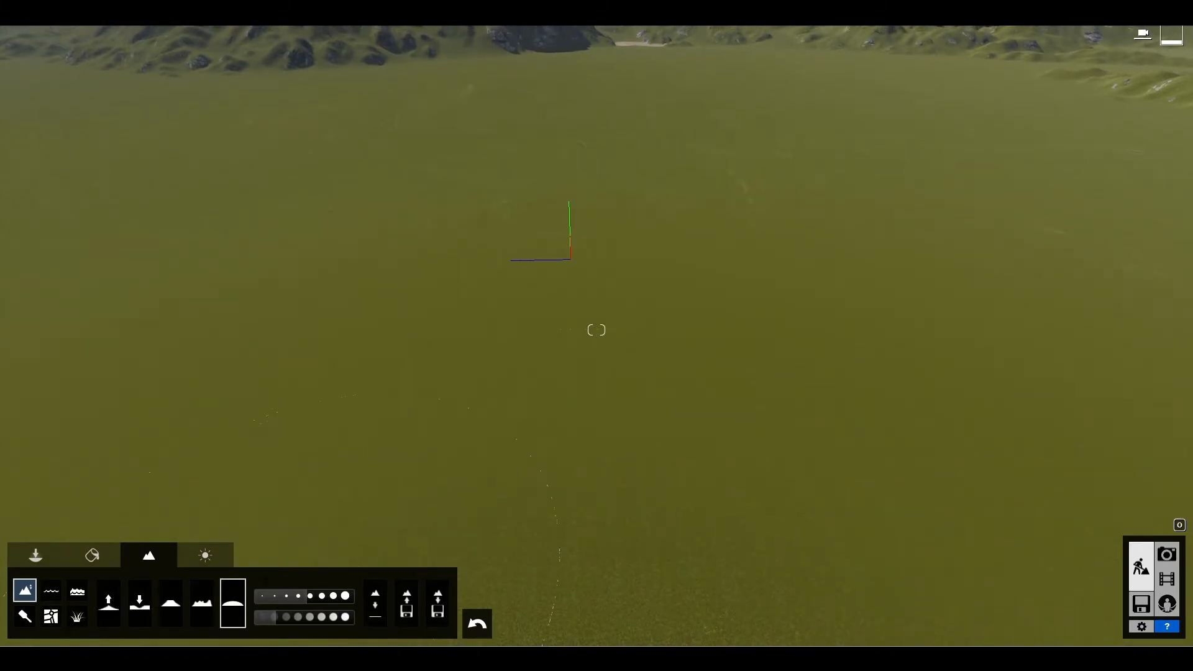
pyautogui.moveTo(533, 424); pyautogui.dragTo(602, 213, button='right')
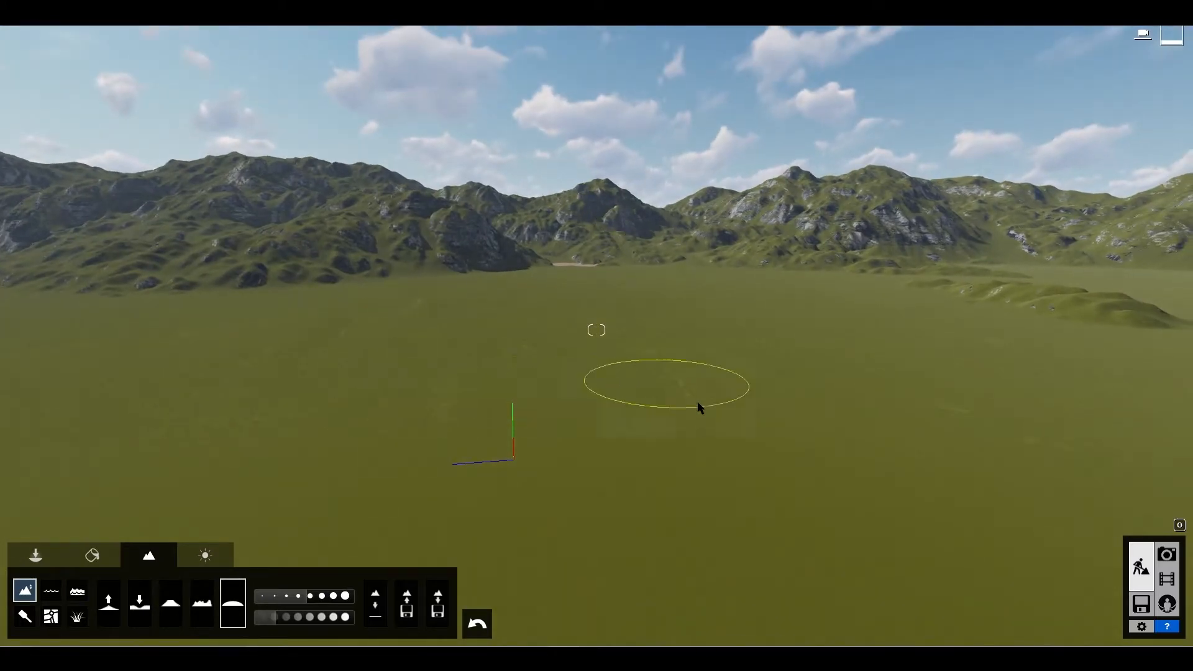
pyautogui.moveTo(535, 381)
pyautogui.mouseDown(button='right')
pyautogui.moveTo(555, 389)
pyautogui.moveTo(643, 304)
pyautogui.mouseUp(button='right')
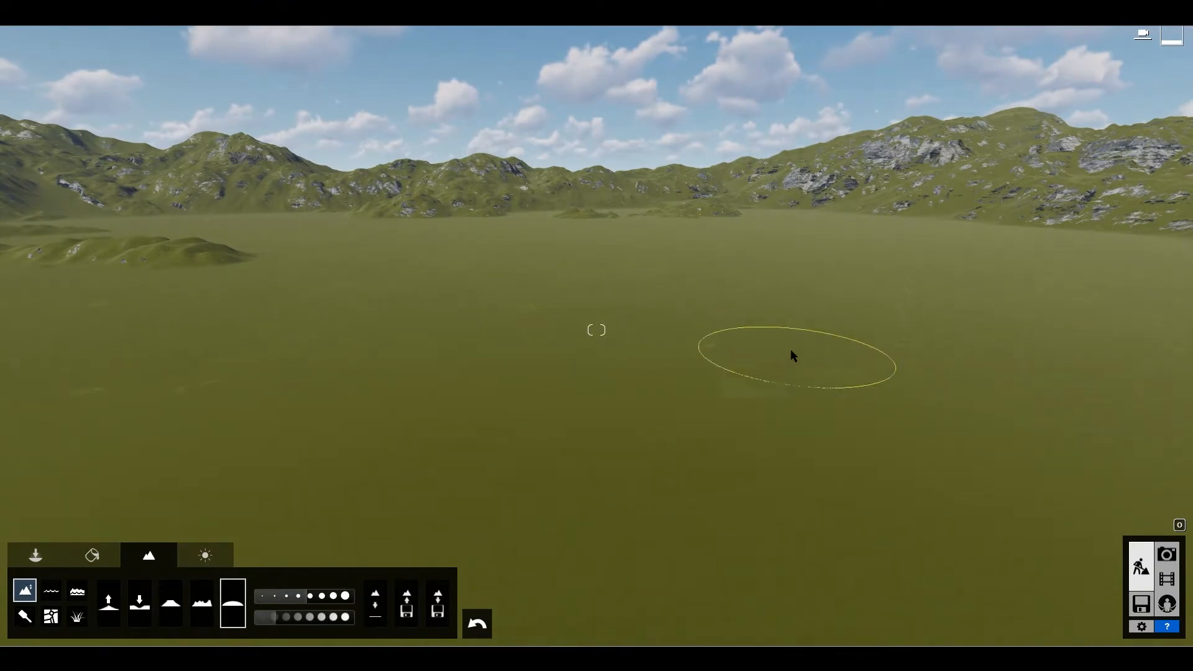
pyautogui.moveTo(645, 384); pyautogui.dragTo(368, 487, button='right')
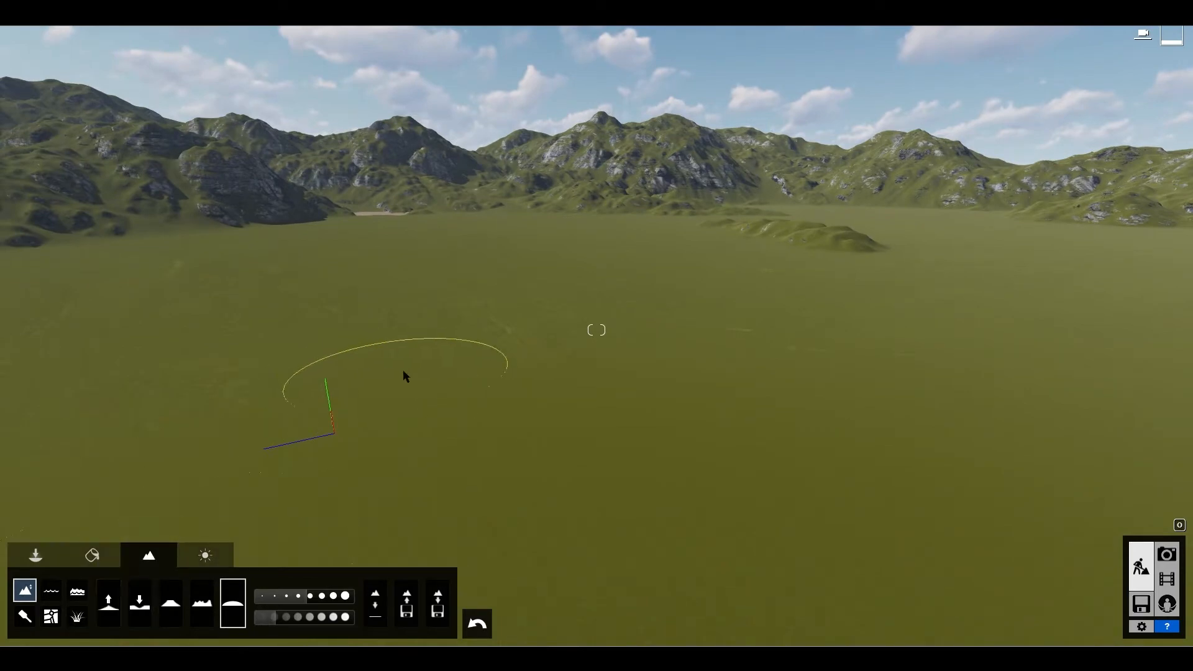
pyautogui.click(109, 603)
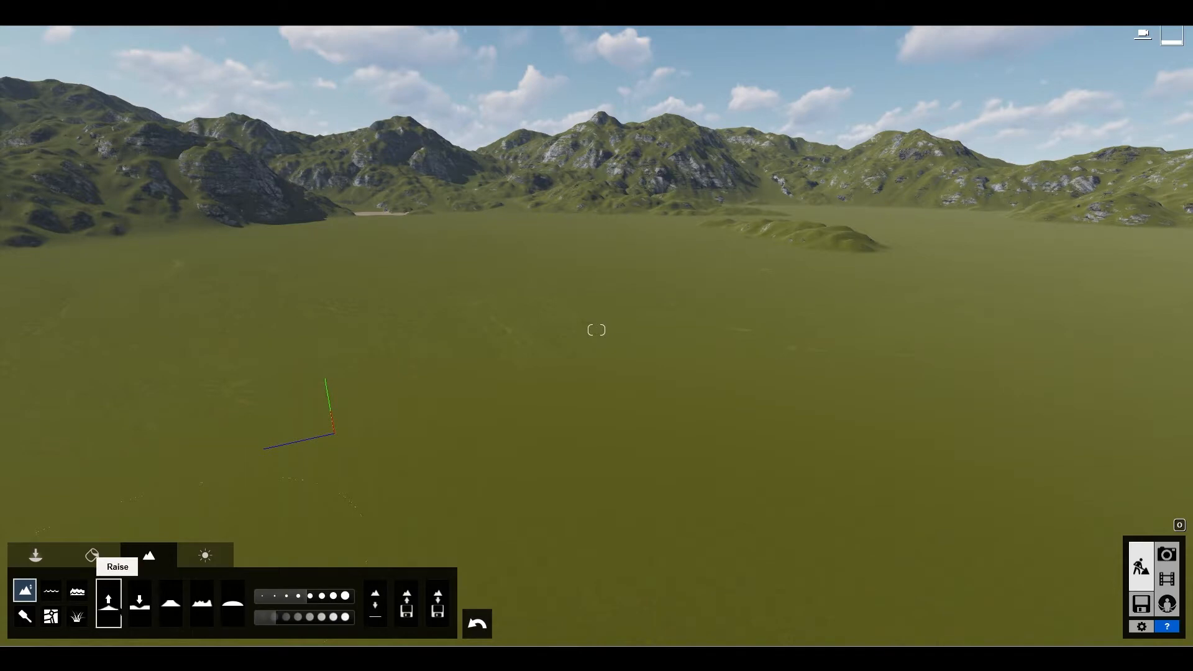
pyautogui.moveTo(397, 330)
pyautogui.mouseDown()
pyautogui.moveTo(296, 348)
pyautogui.moveTo(522, 333)
pyautogui.mouseUp()
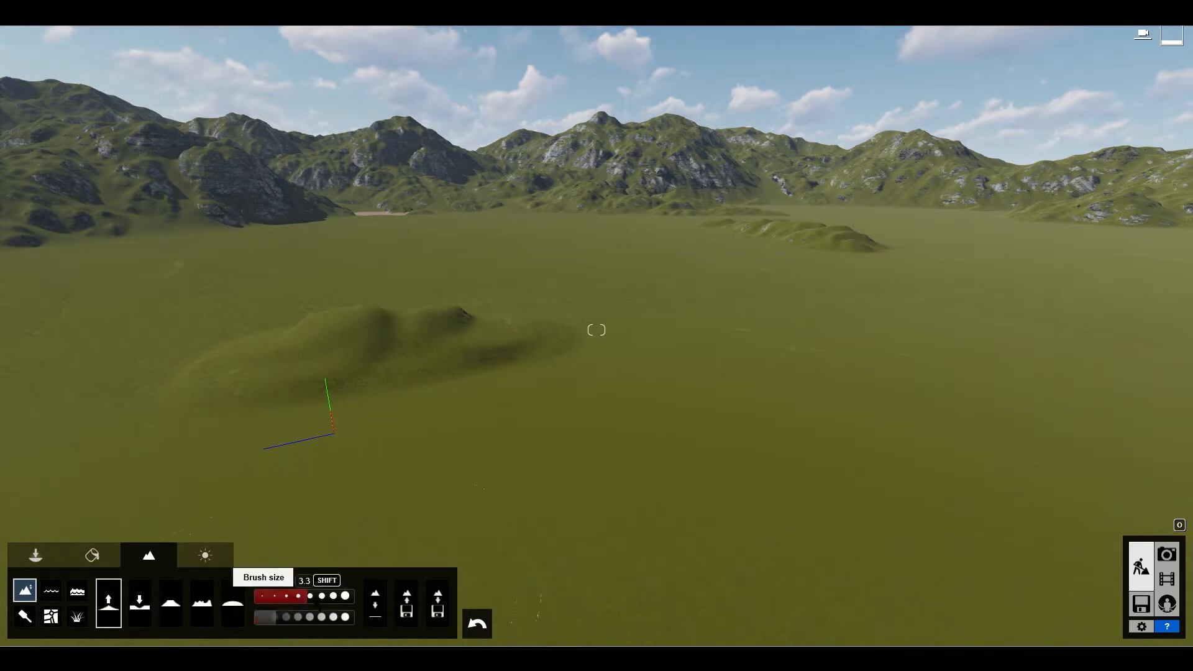
# Increase the sculpting brush speed and raise a steep rocky peak at the origin with lower mounds behind it.
pyautogui.click(323, 598)
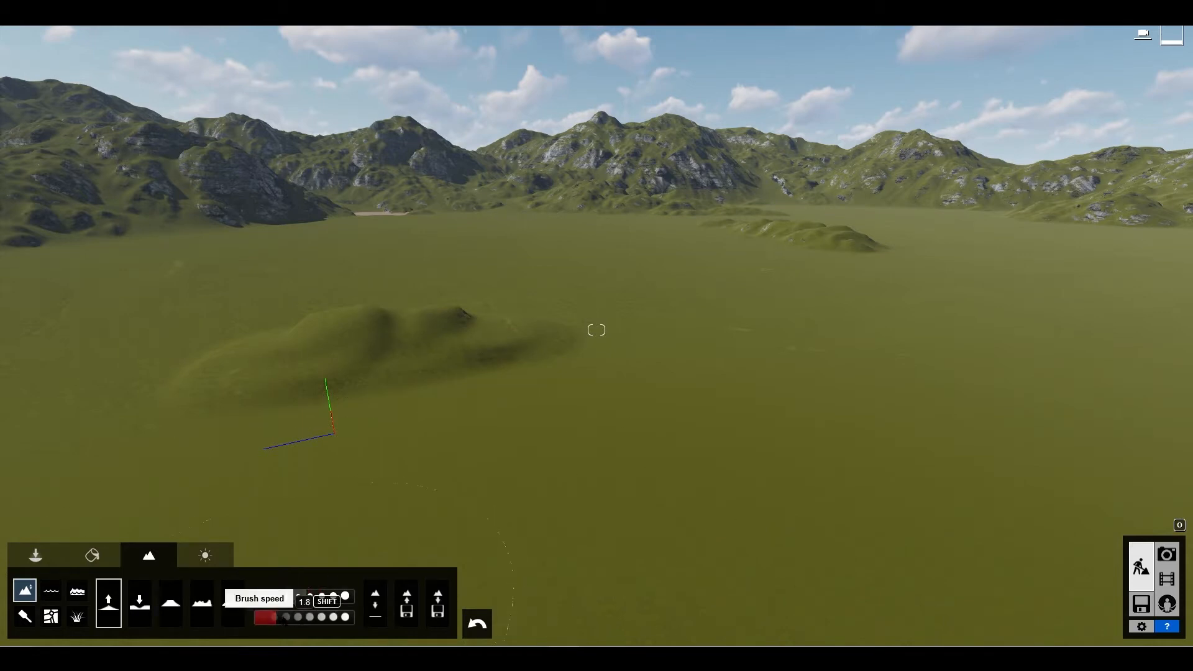
pyautogui.click(286, 618)
pyautogui.moveTo(301, 618); pyautogui.dragTo(322, 617)
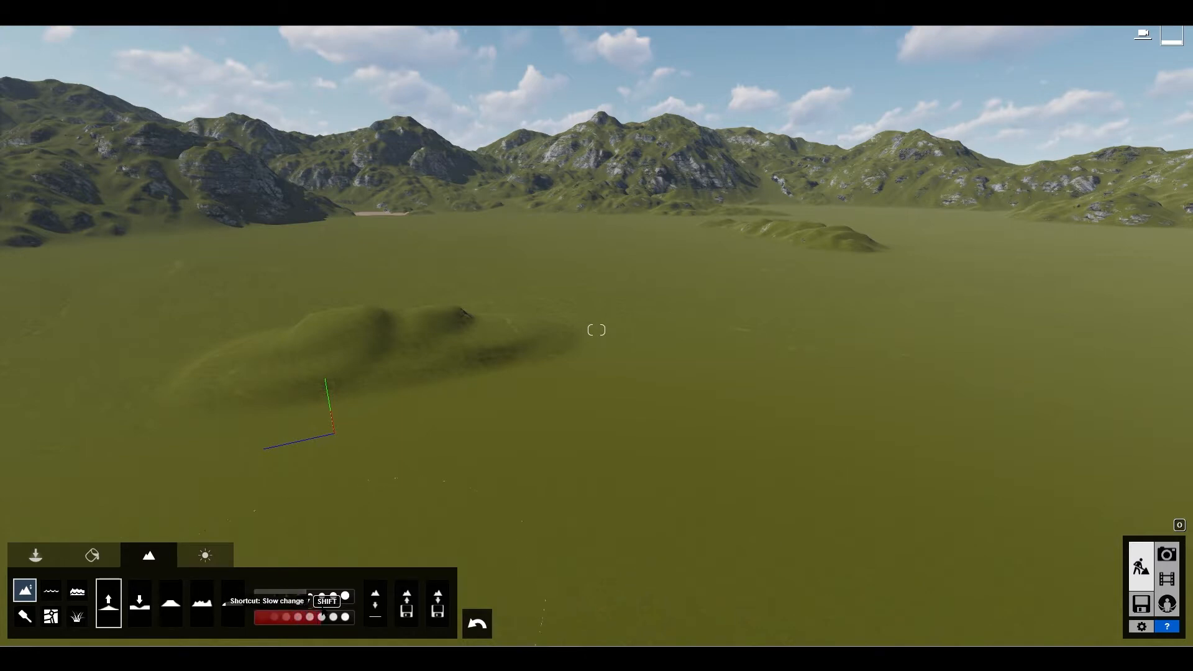
pyautogui.moveTo(445, 333)
pyautogui.mouseDown()
pyautogui.moveTo(249, 354)
pyautogui.moveTo(339, 299)
pyautogui.moveTo(555, 271)
pyautogui.moveTo(565, 305)
pyautogui.mouseUp()
# Raise a broad cluster of rocky mounds behind and on both sides of the central peak.
pyautogui.press('q')
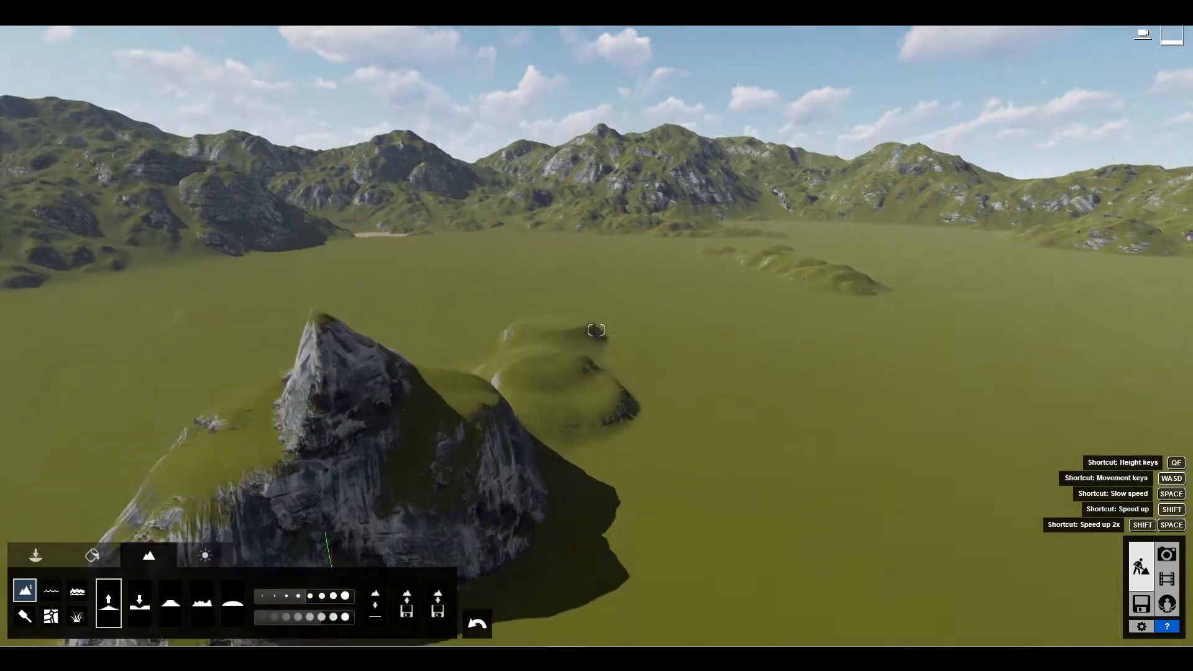
pyautogui.moveTo(564, 306)
pyautogui.mouseDown(button='right')
pyautogui.moveTo(572, 331)
pyautogui.moveTo(562, 308)
pyautogui.moveTo(605, 243)
pyautogui.mouseUp(button='right')
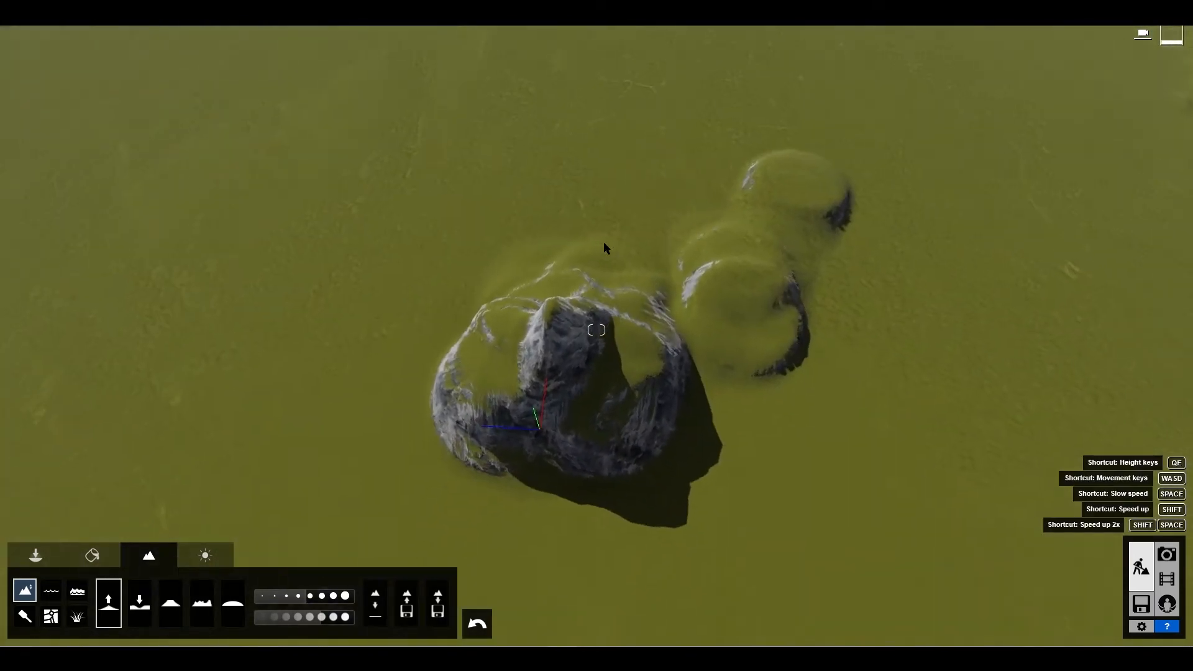
pyautogui.moveTo(606, 248)
pyautogui.mouseDown()
pyautogui.moveTo(469, 256)
pyautogui.moveTo(319, 373)
pyautogui.moveTo(454, 369)
pyautogui.moveTo(609, 404)
pyautogui.moveTo(745, 298)
pyautogui.moveTo(606, 247)
pyautogui.moveTo(336, 292)
pyautogui.moveTo(237, 341)
pyautogui.moveTo(218, 398)
pyautogui.moveTo(320, 438)
pyautogui.mouseUp()
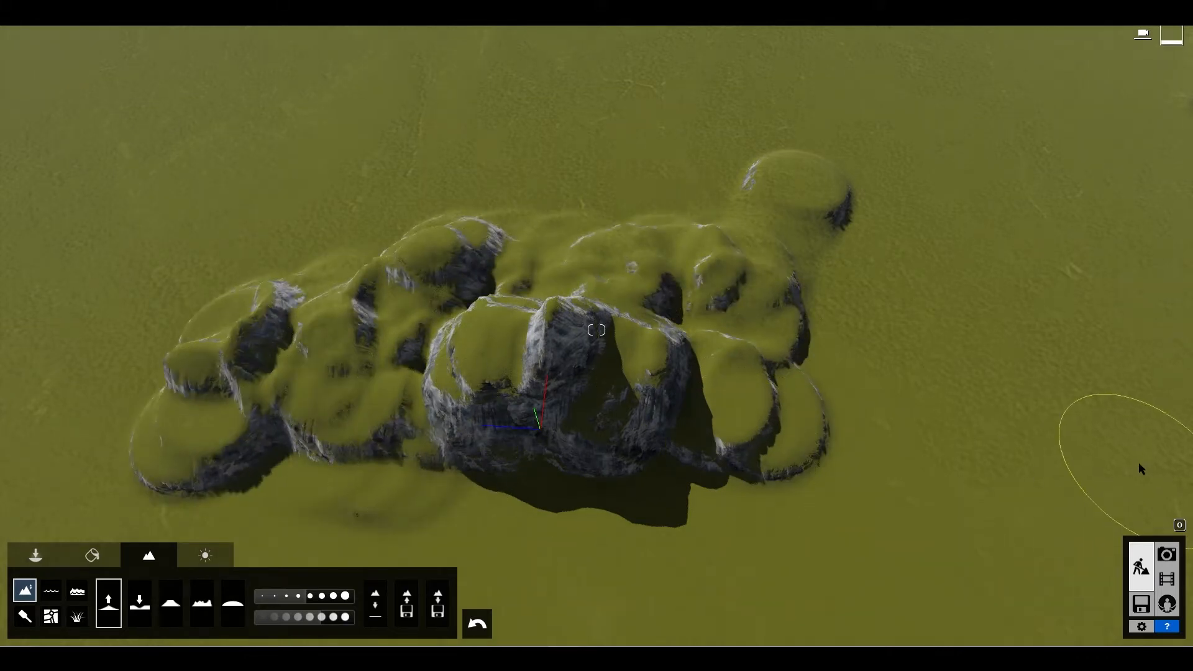
# Extend the raised massif with a further row of hills along its back and far left edge.
pyautogui.press('w')
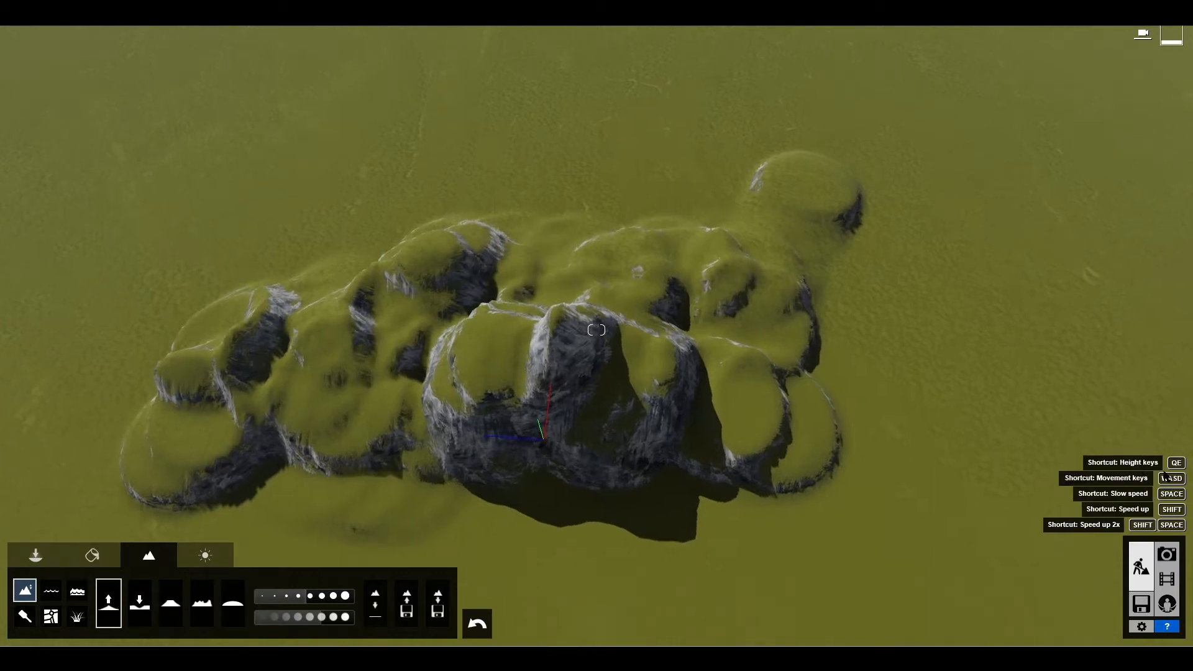
pyautogui.press('w')
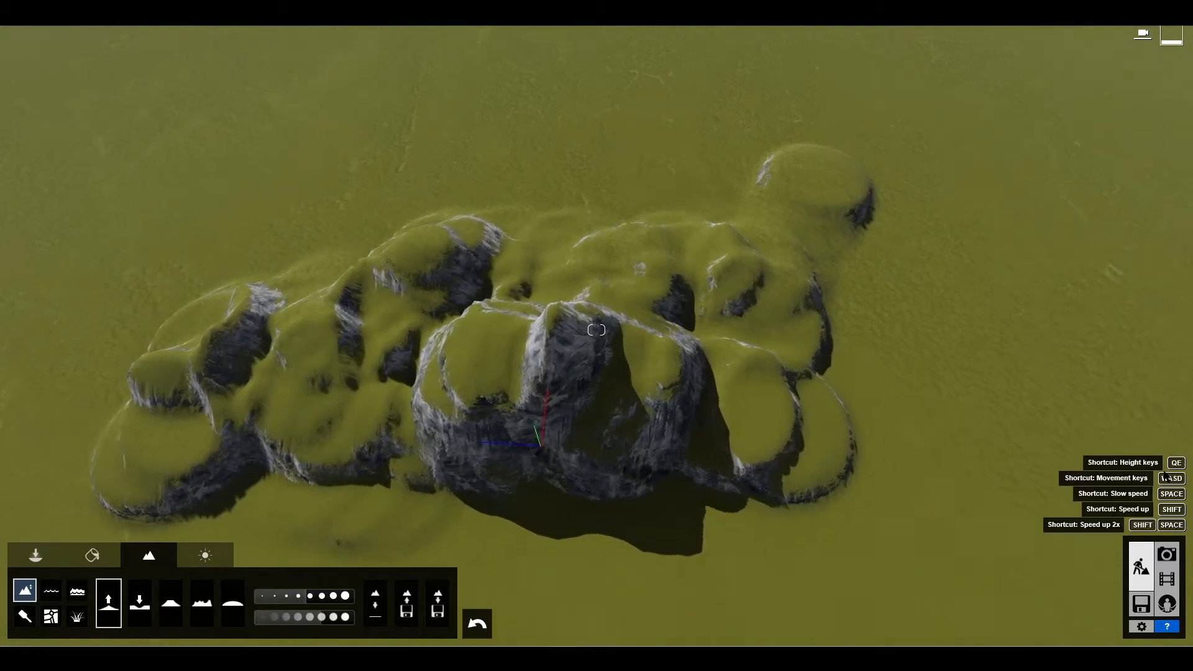
pyautogui.press('w')
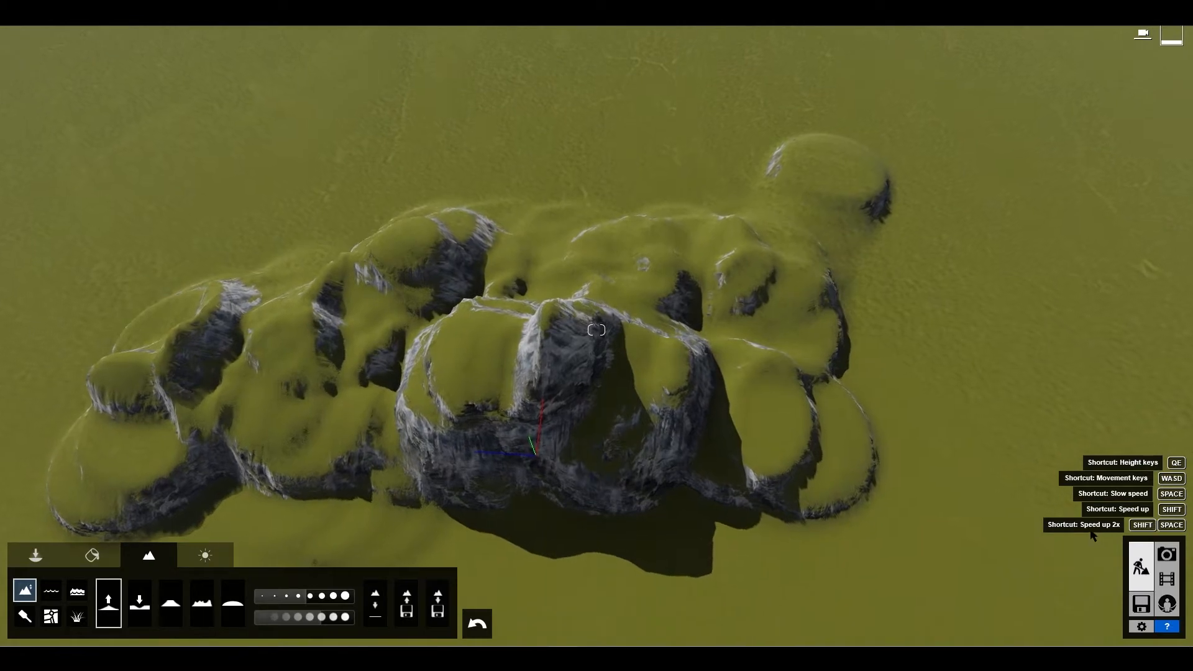
pyautogui.press('w')
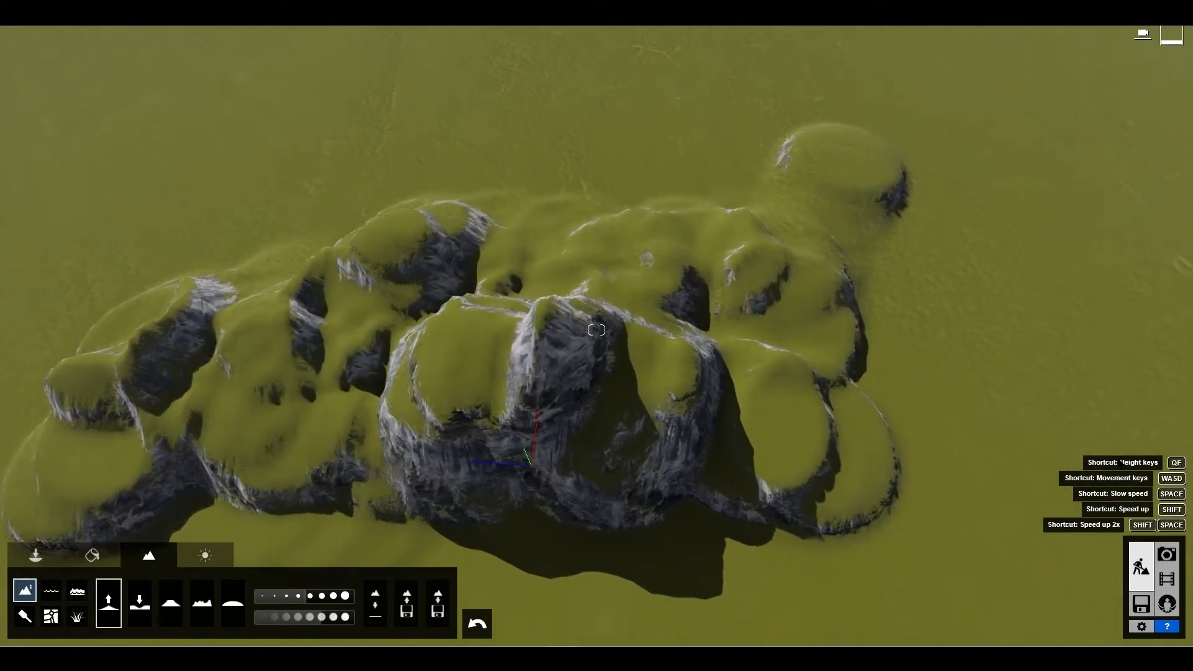
pyautogui.press('s')
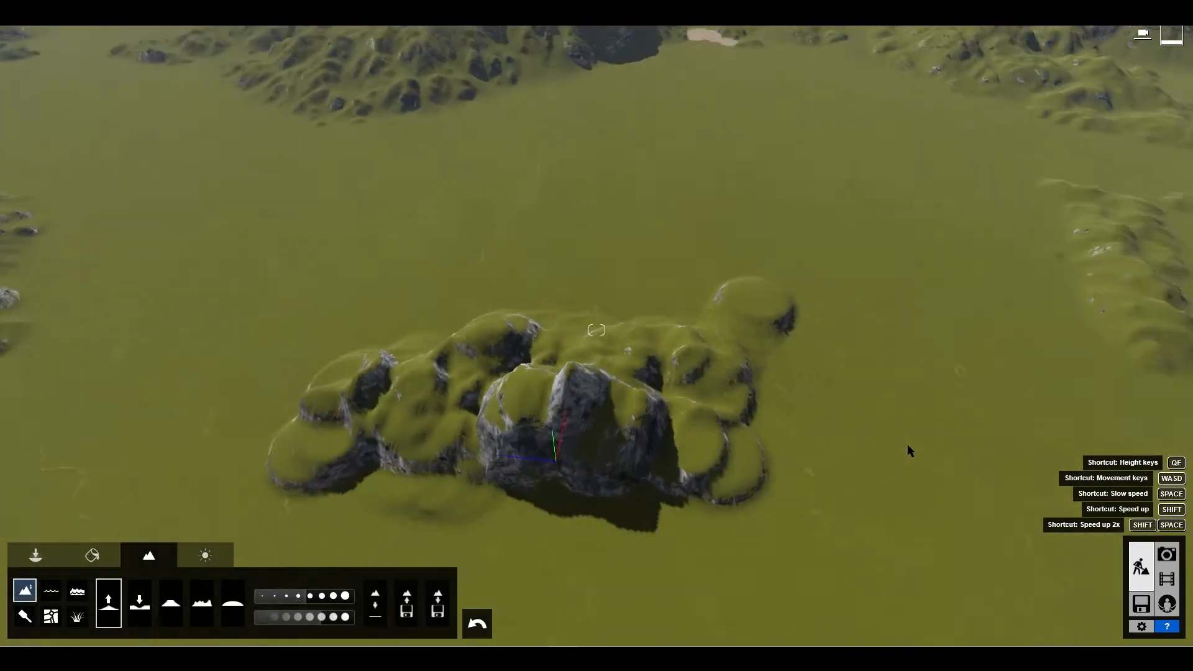
pyautogui.moveTo(908, 445); pyautogui.dragTo(907, 445, button='right')
pyautogui.press('w')
pyautogui.press('a')
pyautogui.moveTo(707, 273)
pyautogui.mouseDown()
pyautogui.moveTo(547, 274)
pyautogui.moveTo(373, 310)
pyautogui.moveTo(260, 373)
pyautogui.mouseUp()
pyautogui.moveTo(293, 297); pyautogui.dragTo(515, 211)
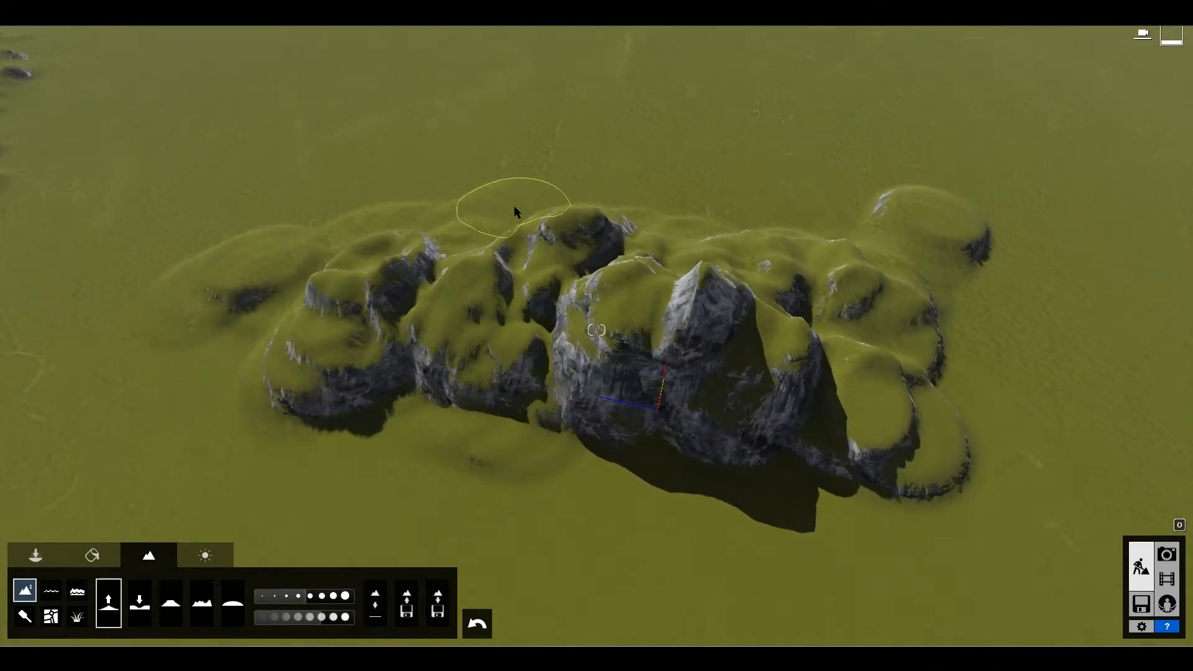
pyautogui.moveTo(271, 248); pyautogui.dragTo(548, 204)
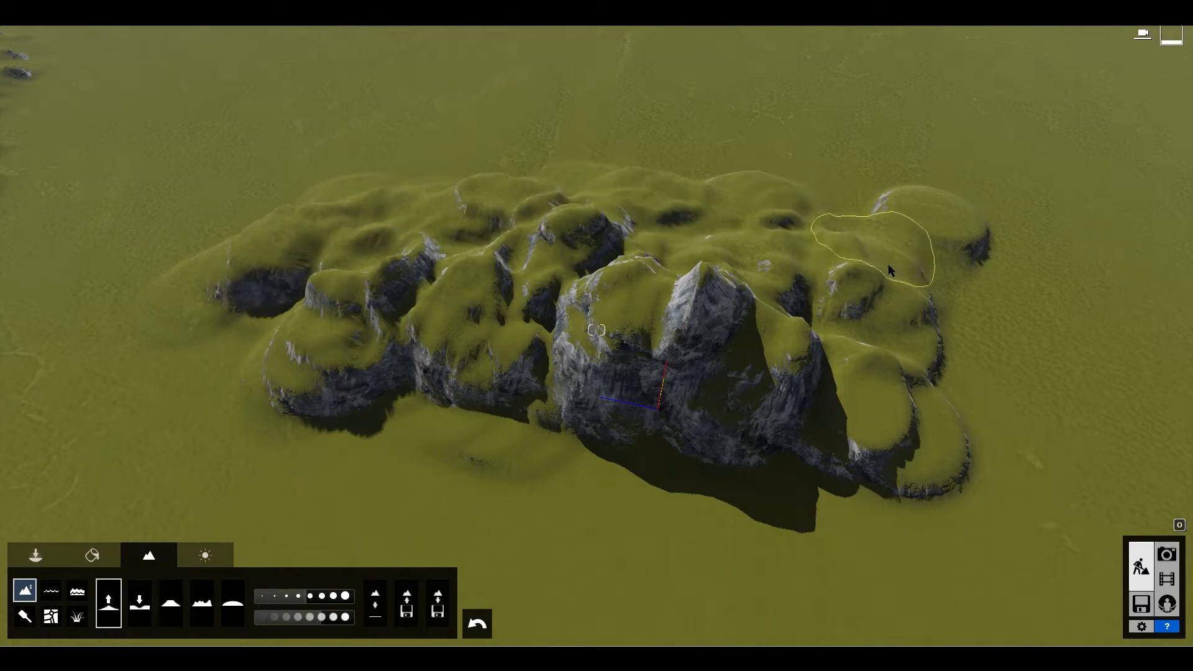
# Raise more ridges and peaks around the massif's sides, extending them into long rocky arms beside the central peak.
pyautogui.moveTo(889, 270)
pyautogui.mouseDown()
pyautogui.moveTo(528, 195)
pyautogui.moveTo(218, 251)
pyautogui.moveTo(55, 312)
pyautogui.moveTo(107, 368)
pyautogui.moveTo(573, 308)
pyautogui.moveTo(995, 348)
pyautogui.mouseUp()
pyautogui.moveTo(995, 348); pyautogui.dragTo(83, 381, button='right')
pyautogui.moveTo(83, 381)
pyautogui.mouseDown()
pyautogui.moveTo(297, 275)
pyautogui.moveTo(745, 348)
pyautogui.moveTo(634, 329)
pyautogui.moveTo(373, 404)
pyautogui.mouseUp()
pyautogui.moveTo(373, 404); pyautogui.dragTo(248, 398, button='right')
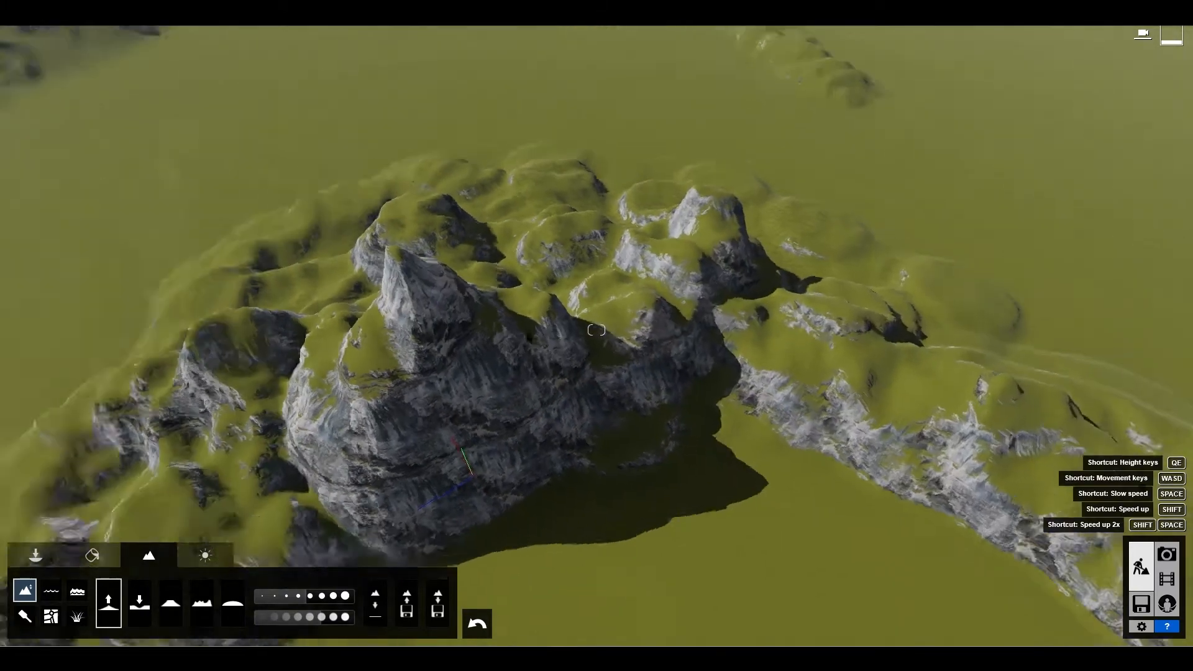
pyautogui.press('e')
pyautogui.moveTo(597, 329); pyautogui.dragTo(460, 207, button='right')
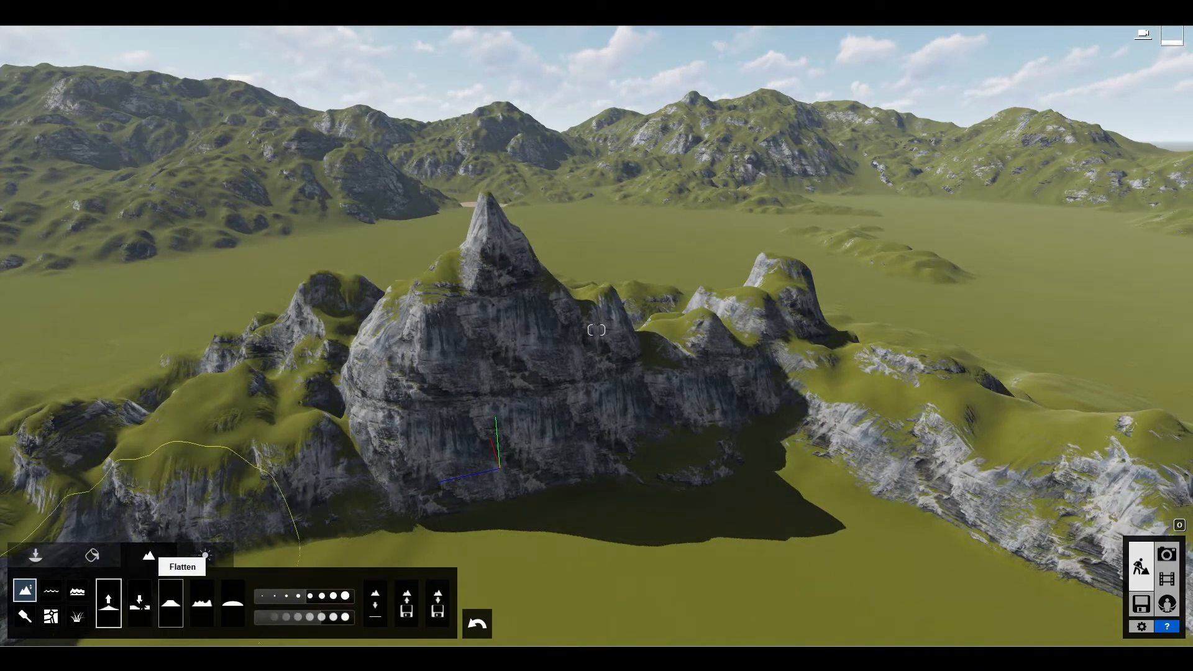
# Carve hollows into the long ridge and the flat ground in front of the central peak with the Lower brush.
pyautogui.click(140, 601)
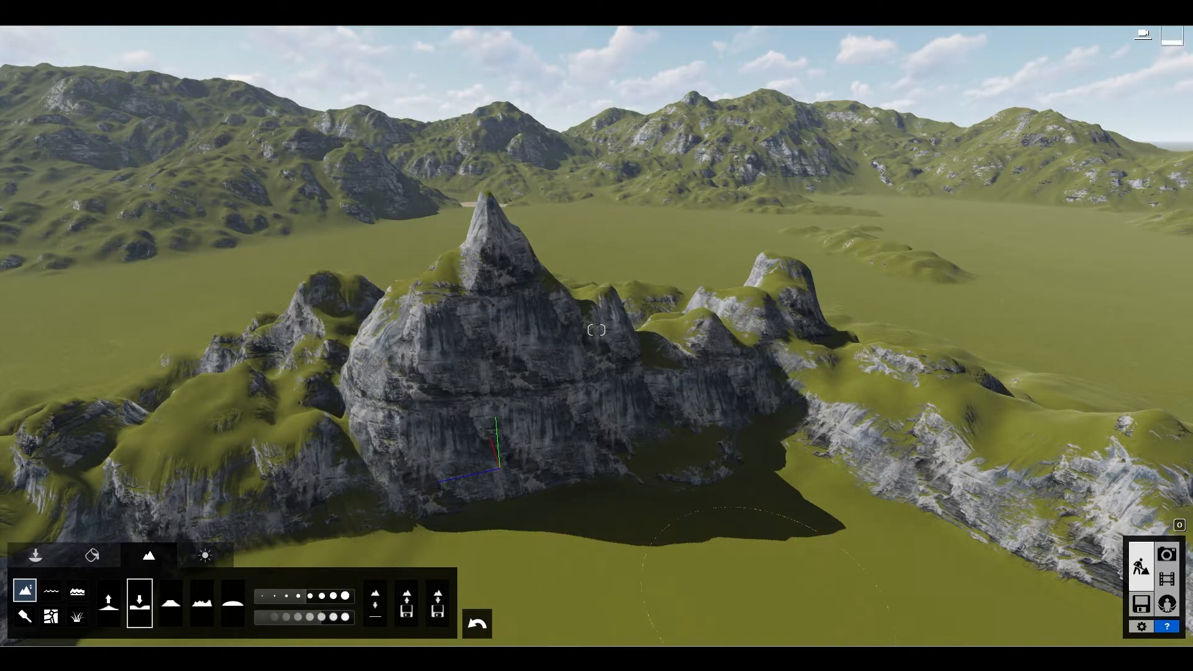
pyautogui.moveTo(767, 587); pyautogui.dragTo(721, 584, button='right')
pyautogui.moveTo(633, 309)
pyautogui.mouseDown()
pyautogui.moveTo(581, 302)
pyautogui.moveTo(268, 415)
pyautogui.moveTo(244, 392)
pyautogui.moveTo(435, 336)
pyautogui.moveTo(534, 280)
pyautogui.moveTo(687, 242)
pyautogui.mouseUp()
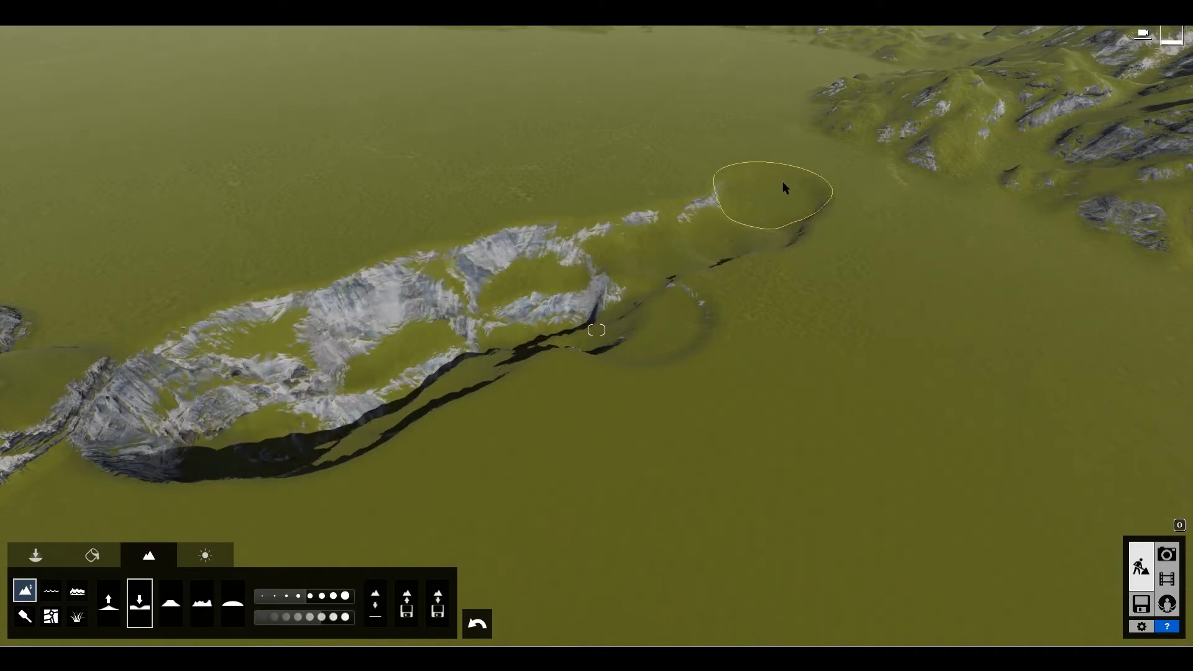
pyautogui.moveTo(794, 171)
pyautogui.mouseDown()
pyautogui.moveTo(642, 218)
pyautogui.moveTo(238, 306)
pyautogui.moveTo(259, 311)
pyautogui.moveTo(670, 181)
pyautogui.moveTo(802, 161)
pyautogui.moveTo(1015, 285)
pyautogui.moveTo(1036, 389)
pyautogui.moveTo(826, 463)
pyautogui.moveTo(266, 495)
pyautogui.moveTo(501, 431)
pyautogui.moveTo(779, 321)
pyautogui.moveTo(918, 348)
pyautogui.moveTo(826, 277)
pyautogui.moveTo(547, 420)
pyautogui.moveTo(659, 392)
pyautogui.mouseUp()
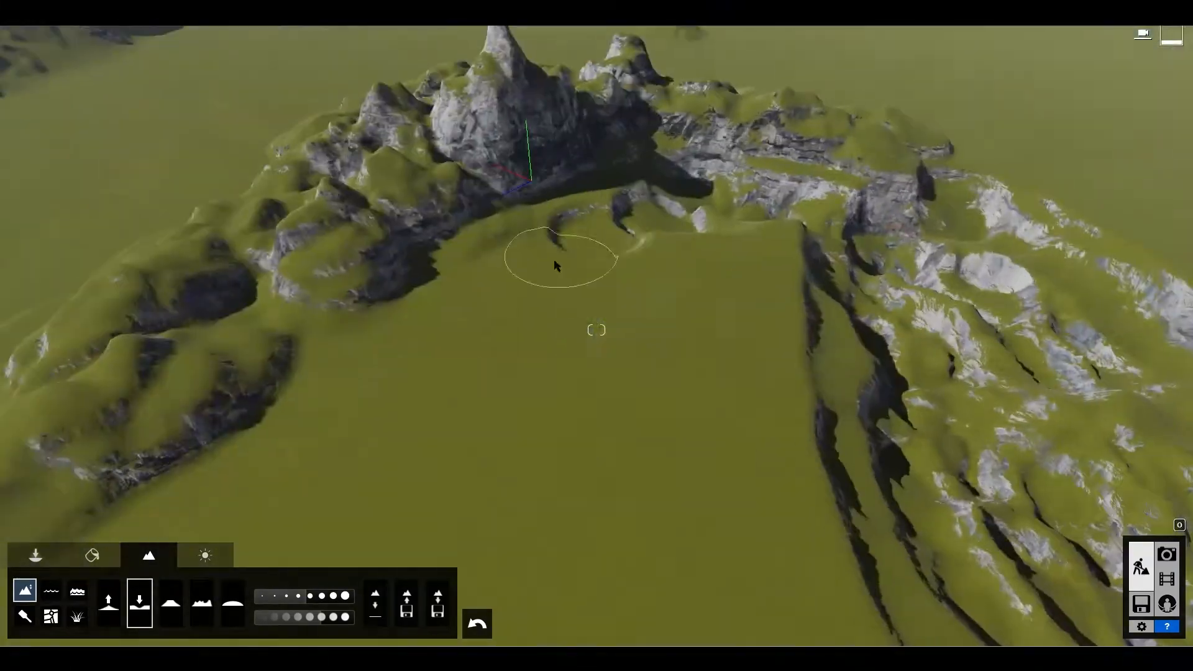
pyautogui.moveTo(554, 258)
pyautogui.mouseDown()
pyautogui.moveTo(386, 418)
pyautogui.moveTo(746, 413)
pyautogui.mouseUp()
# Raise rocky mounds along the outer back edge of the massif with the Raise brush.
pyautogui.click(108, 602)
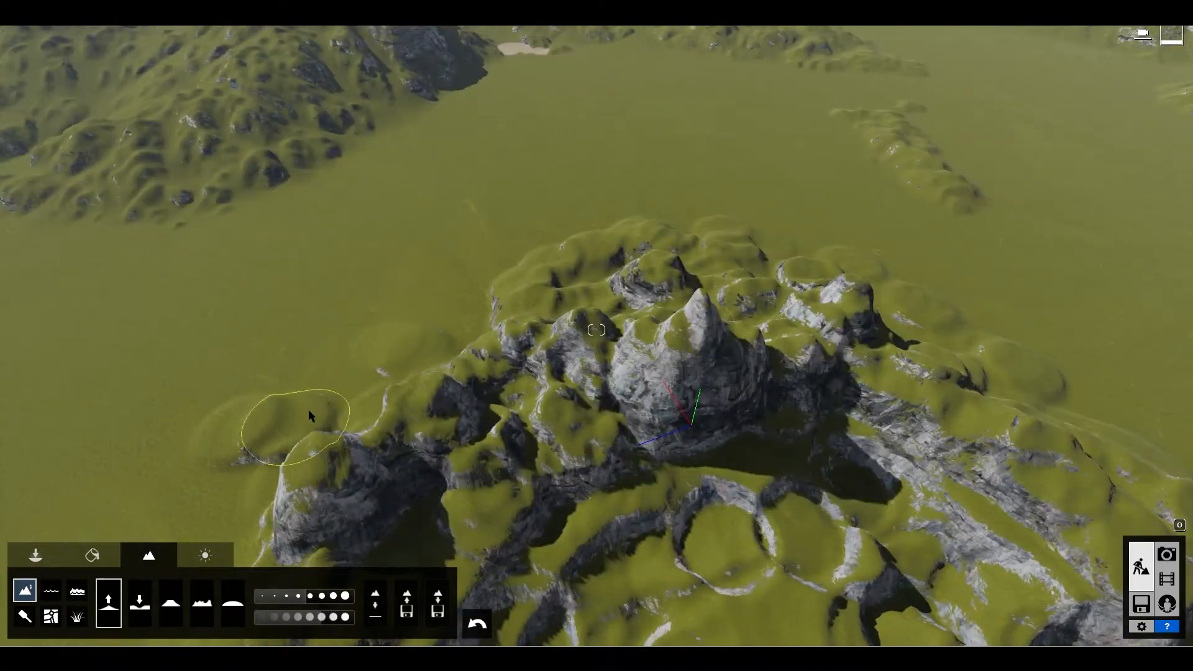
pyautogui.moveTo(311, 410); pyautogui.dragTo(449, 336)
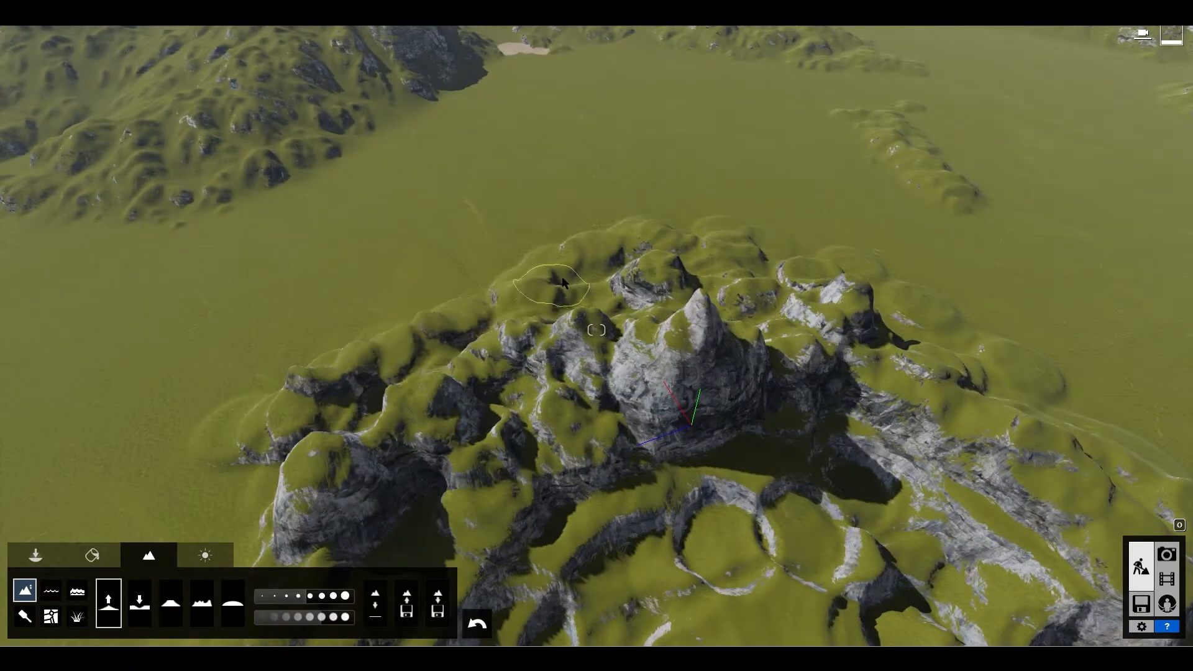
pyautogui.moveTo(564, 283); pyautogui.dragTo(697, 285)
pyautogui.moveTo(810, 293)
pyautogui.mouseDown()
pyautogui.moveTo(882, 299)
pyautogui.moveTo(721, 280)
pyautogui.moveTo(429, 336)
pyautogui.moveTo(206, 454)
pyautogui.mouseUp()
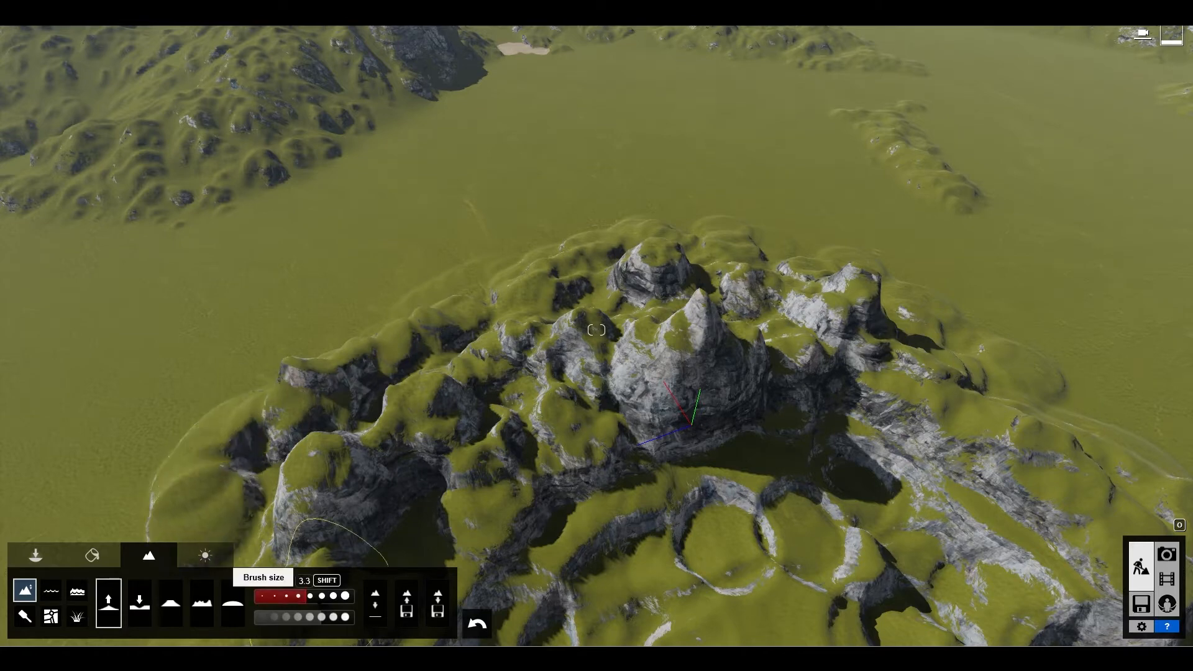
# Enlarge the brush and raise a broad continuous ridge curving around the back and both sides of the massif.
pyautogui.moveTo(173, 371)
pyautogui.mouseDown()
pyautogui.moveTo(176, 381)
pyautogui.moveTo(442, 245)
pyautogui.mouseUp()
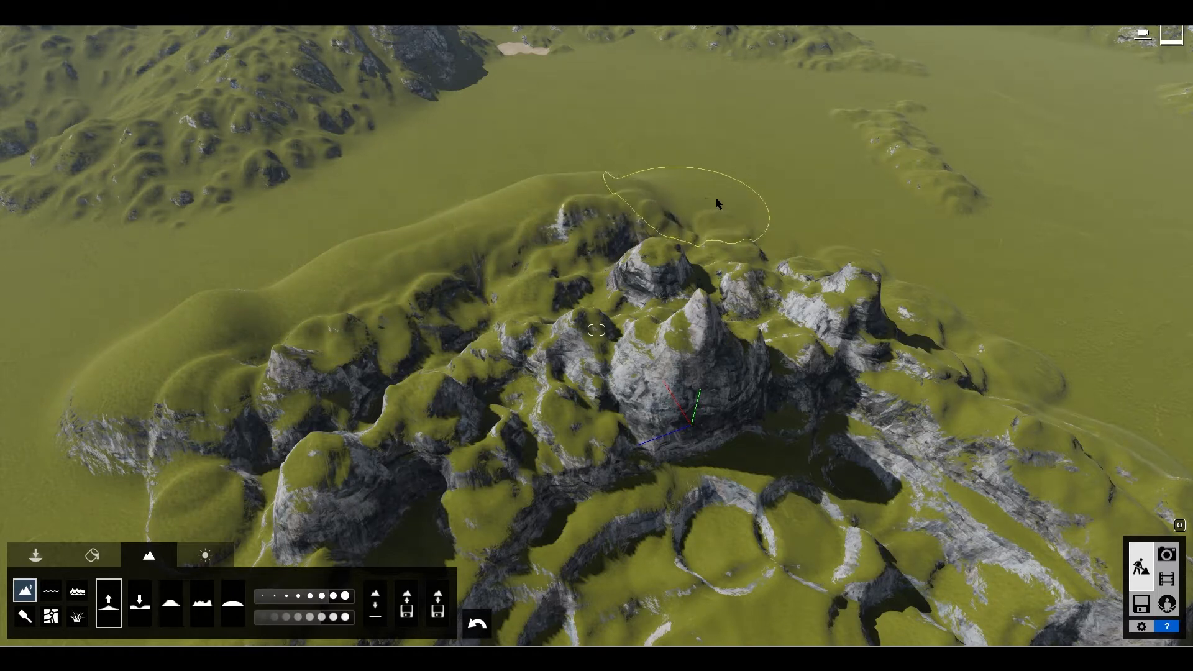
pyautogui.moveTo(718, 204); pyautogui.dragTo(757, 213)
pyautogui.moveTo(902, 236)
pyautogui.mouseDown()
pyautogui.moveTo(990, 293)
pyautogui.moveTo(909, 239)
pyautogui.moveTo(552, 181)
pyautogui.moveTo(356, 259)
pyautogui.moveTo(239, 287)
pyautogui.moveTo(51, 423)
pyautogui.moveTo(49, 457)
pyautogui.moveTo(399, 346)
pyautogui.moveTo(706, 207)
pyautogui.moveTo(794, 284)
pyautogui.mouseUp()
# Smooth the rough, cratered ground in the valley beside the central peak with the Smooth brush.
pyautogui.press('w')
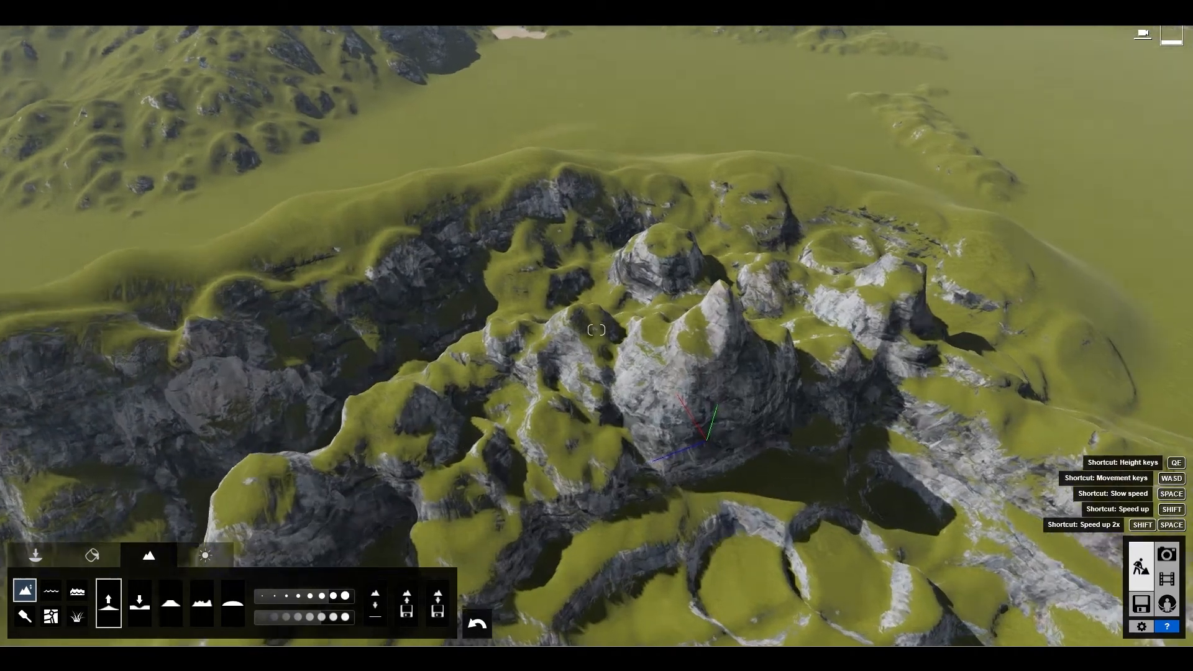
pyautogui.moveTo(795, 284)
pyautogui.mouseDown(button='right')
pyautogui.moveTo(796, 308)
pyautogui.moveTo(731, 301)
pyautogui.mouseUp(button='right')
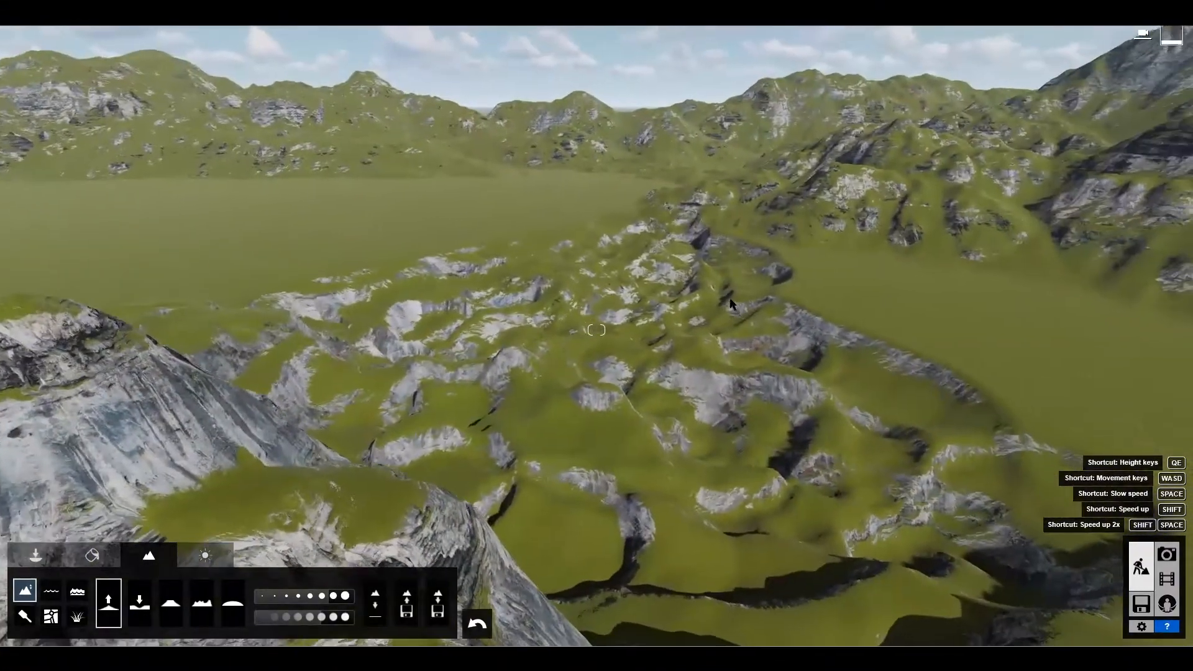
pyautogui.press('e')
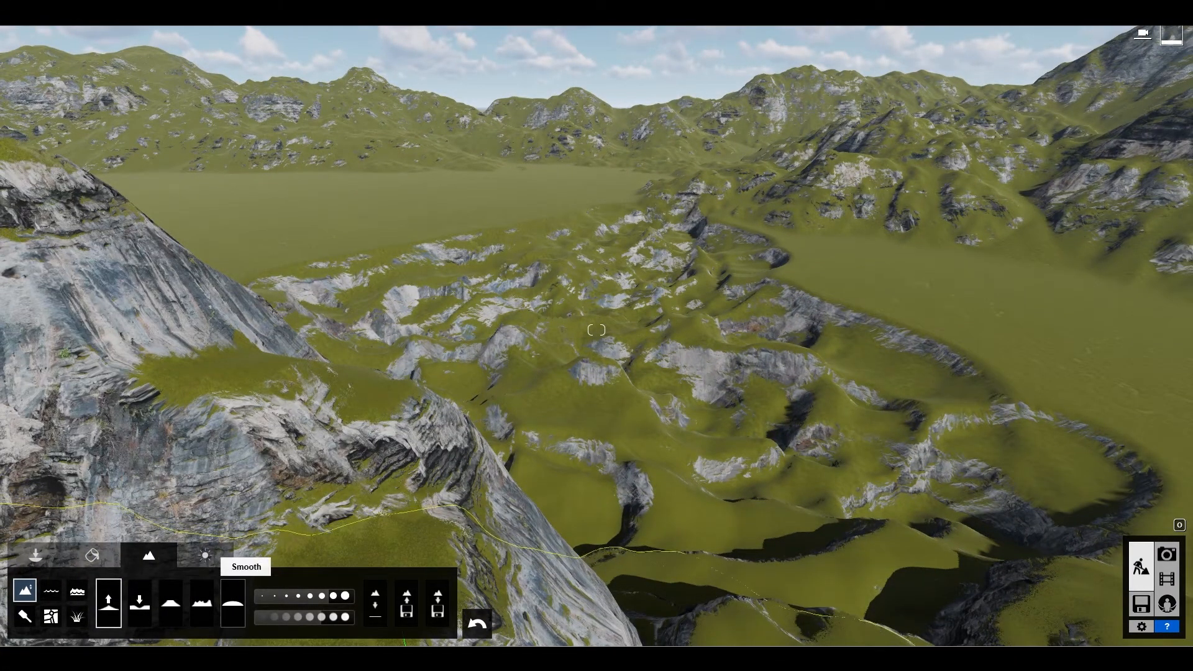
pyautogui.press('d')
pyautogui.moveTo(235, 604); pyautogui.dragTo(228, 604, button='right')
pyautogui.click(233, 603)
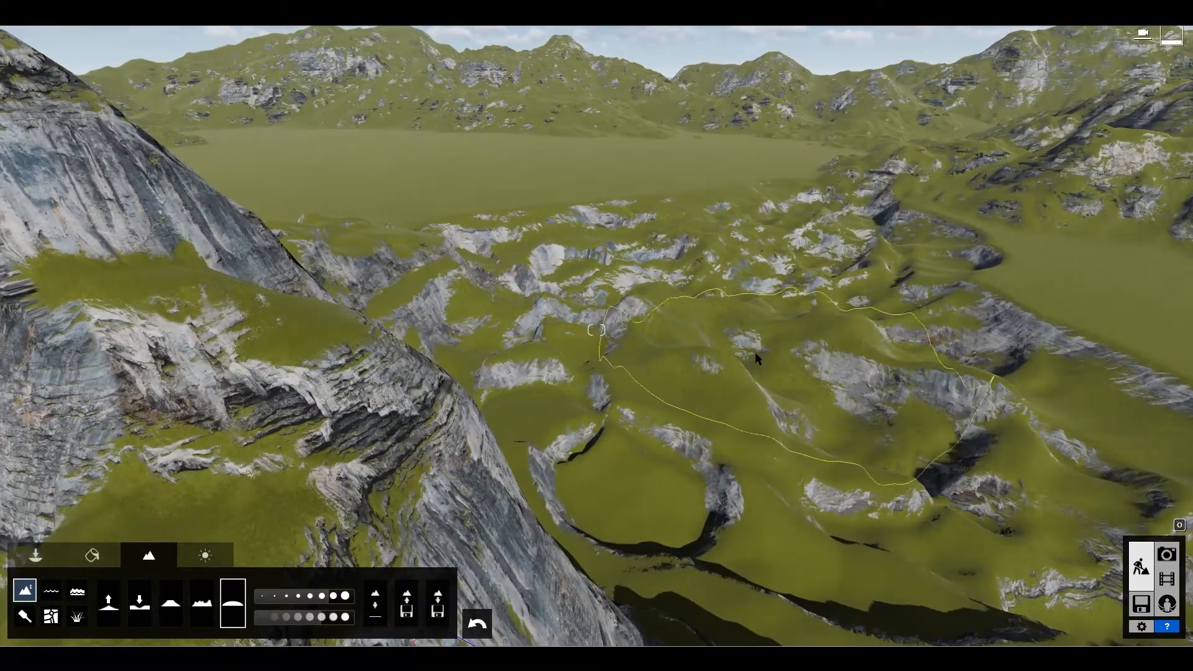
pyautogui.moveTo(755, 352)
pyautogui.mouseDown()
pyautogui.moveTo(595, 356)
pyautogui.moveTo(538, 302)
pyautogui.moveTo(467, 304)
pyautogui.moveTo(662, 255)
pyautogui.mouseUp()
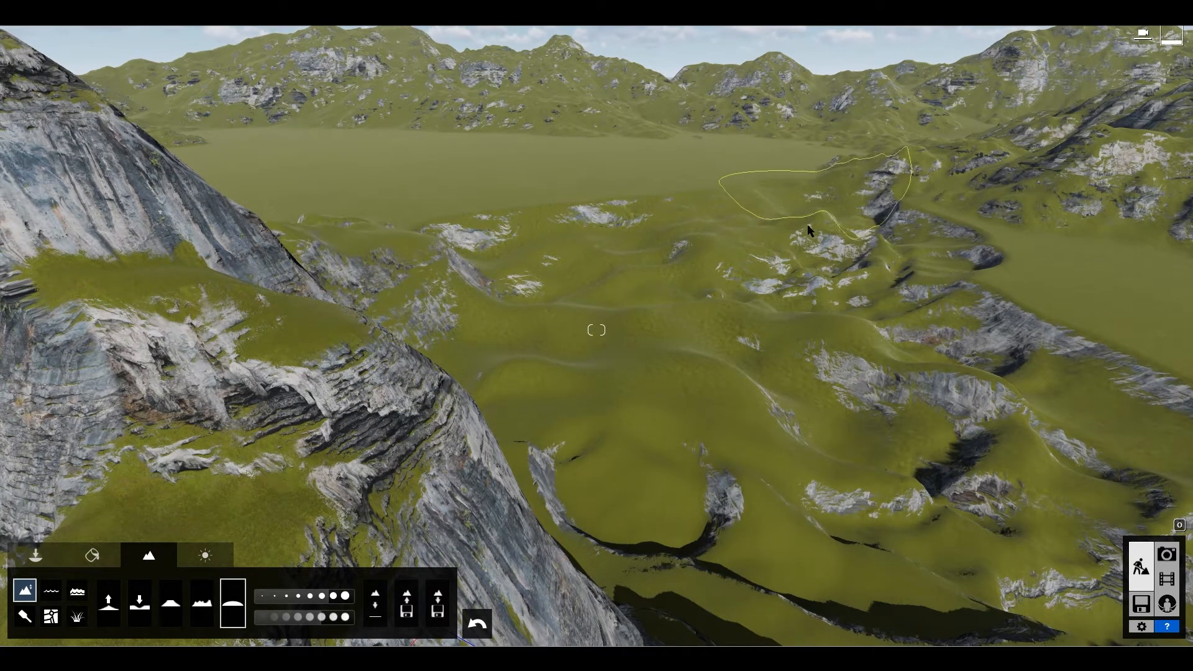
pyautogui.moveTo(808, 230)
pyautogui.mouseDown()
pyautogui.moveTo(841, 304)
pyautogui.moveTo(916, 382)
pyautogui.moveTo(804, 424)
pyautogui.moveTo(709, 354)
pyautogui.mouseUp()
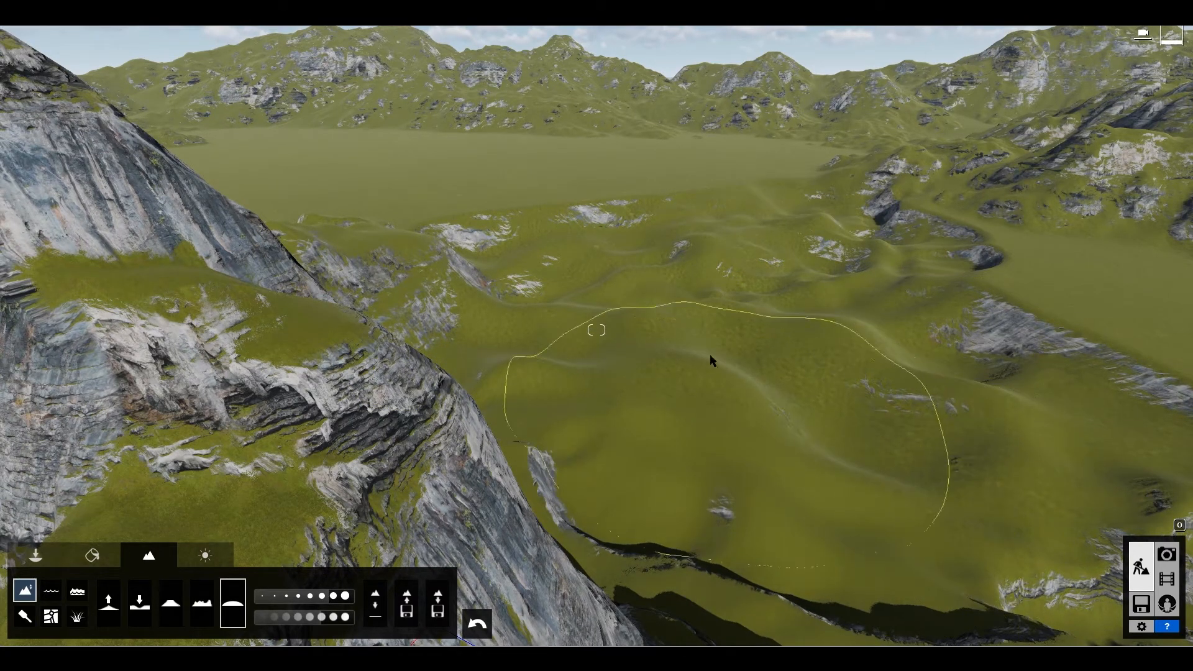
pyautogui.moveTo(587, 300)
pyautogui.mouseDown()
pyautogui.moveTo(558, 277)
pyautogui.moveTo(583, 252)
pyautogui.moveTo(830, 215)
pyautogui.moveTo(876, 227)
pyautogui.mouseUp()
# Smooth the central peak and the surrounding rocky mounds of the massif.
pyautogui.press('w')
pyautogui.press('w')
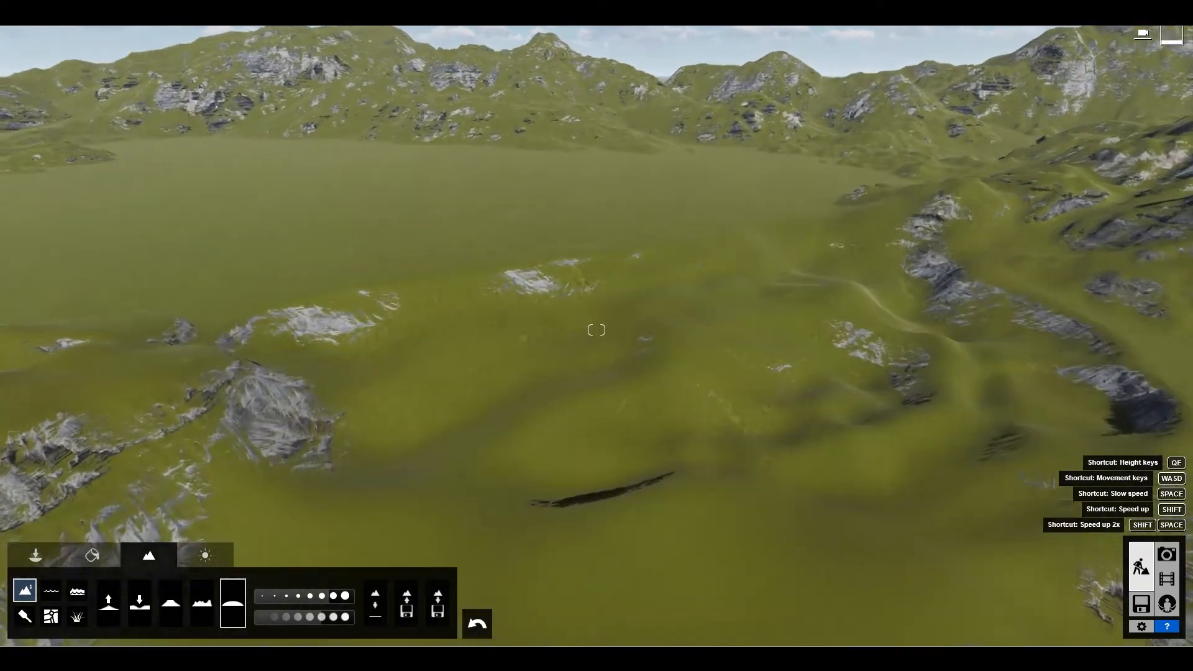
pyautogui.moveTo(1023, 330); pyautogui.dragTo(941, 338, button='right')
pyautogui.press('s')
pyautogui.press('q')
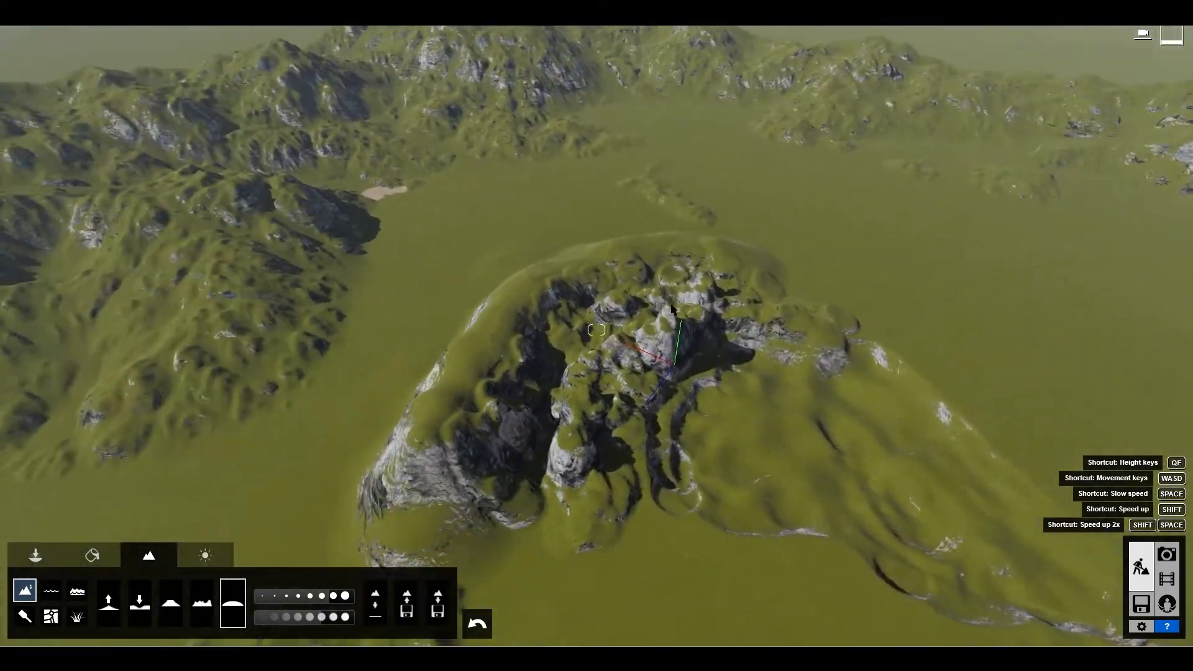
pyautogui.moveTo(669, 323); pyautogui.dragTo(613, 347)
pyautogui.moveTo(549, 393); pyautogui.dragTo(491, 461)
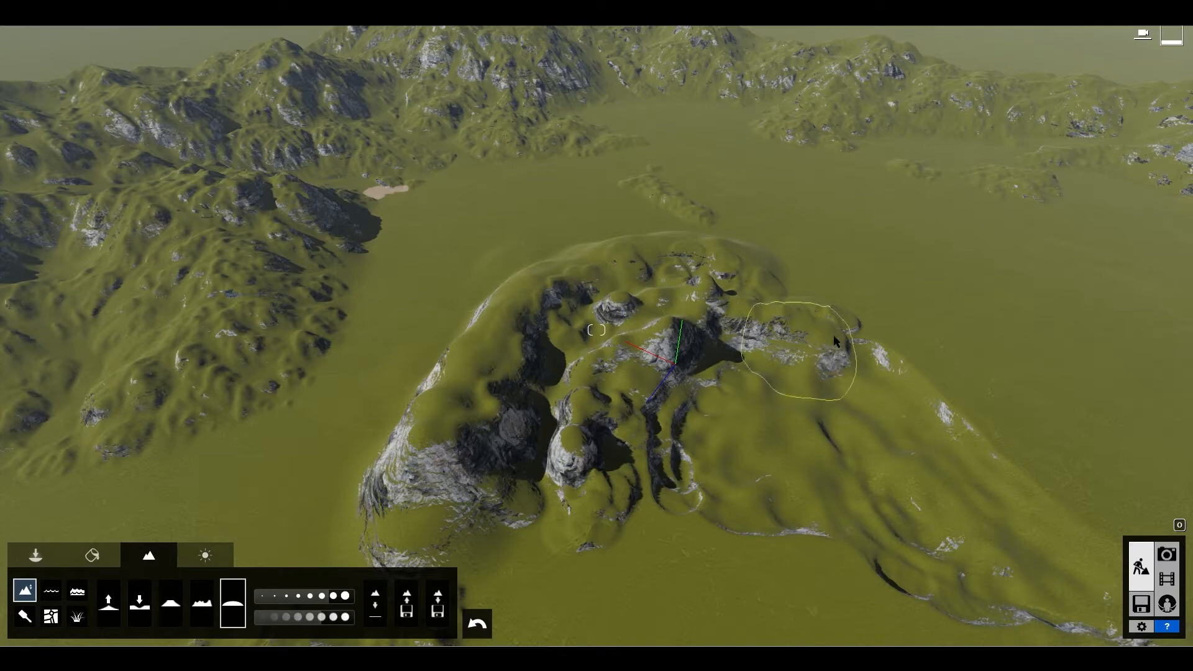
# Roughen the smoothed slope beside the central peak into jagged rock with the Jitter brush.
pyautogui.moveTo(823, 540); pyautogui.dragTo(405, 307, button='right')
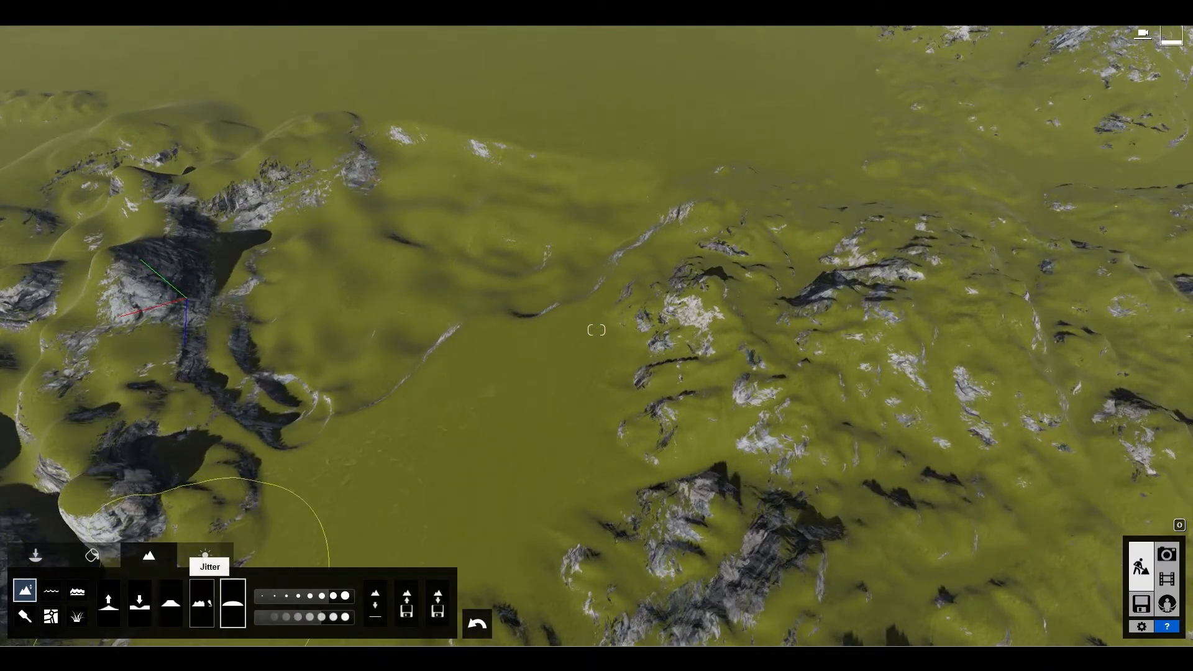
pyautogui.moveTo(425, 223)
pyautogui.mouseDown()
pyautogui.moveTo(333, 279)
pyautogui.moveTo(287, 341)
pyautogui.moveTo(372, 356)
pyautogui.mouseUp()
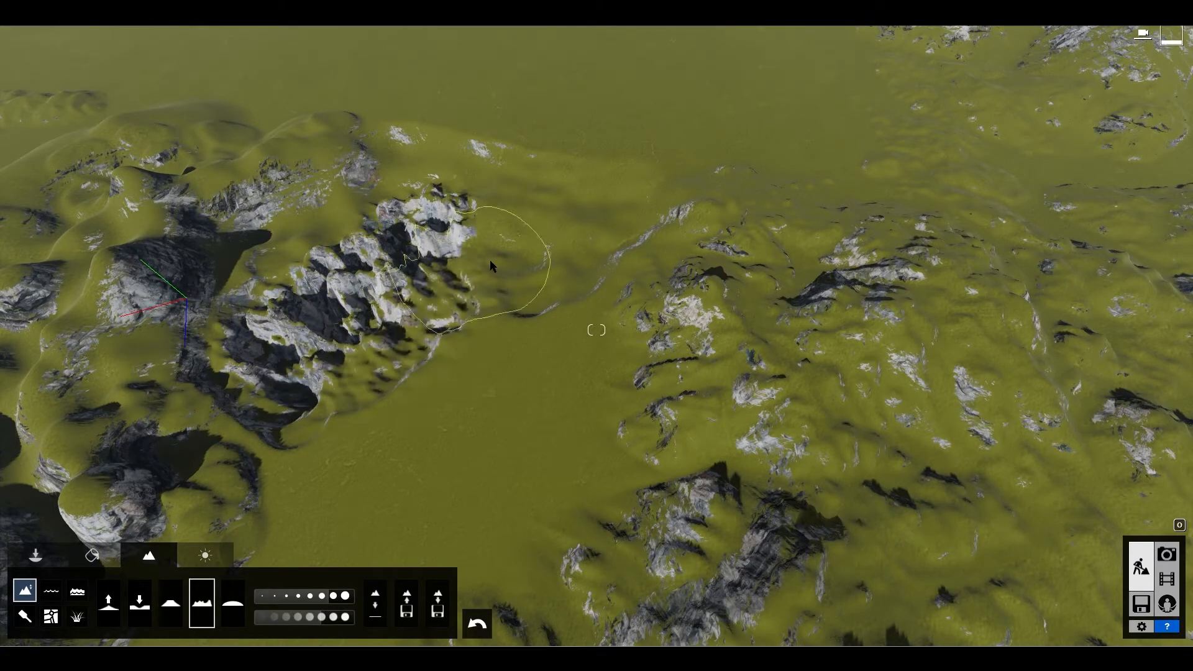
pyautogui.moveTo(399, 200); pyautogui.dragTo(377, 182)
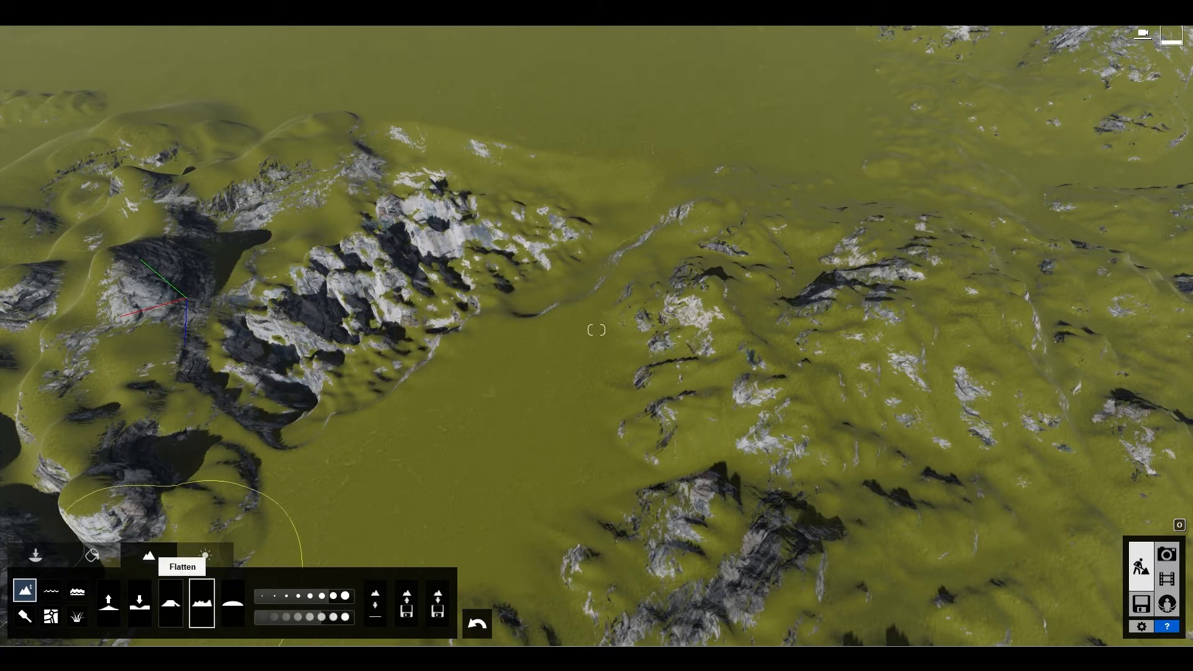
# Level the roughened slope and lower the ground beside it with the Lower brush.
pyautogui.moveTo(433, 269)
pyautogui.mouseDown()
pyautogui.moveTo(361, 298)
pyautogui.moveTo(319, 345)
pyautogui.moveTo(448, 255)
pyautogui.moveTo(516, 261)
pyautogui.moveTo(344, 368)
pyautogui.moveTo(334, 296)
pyautogui.moveTo(390, 256)
pyautogui.moveTo(350, 266)
pyautogui.moveTo(488, 192)
pyautogui.moveTo(385, 274)
pyautogui.mouseUp()
pyautogui.moveTo(385, 273); pyautogui.dragTo(378, 373, button='right')
pyautogui.click(139, 603)
pyautogui.moveTo(491, 359)
pyautogui.mouseDown()
pyautogui.moveTo(174, 386)
pyautogui.moveTo(504, 380)
pyautogui.mouseUp()
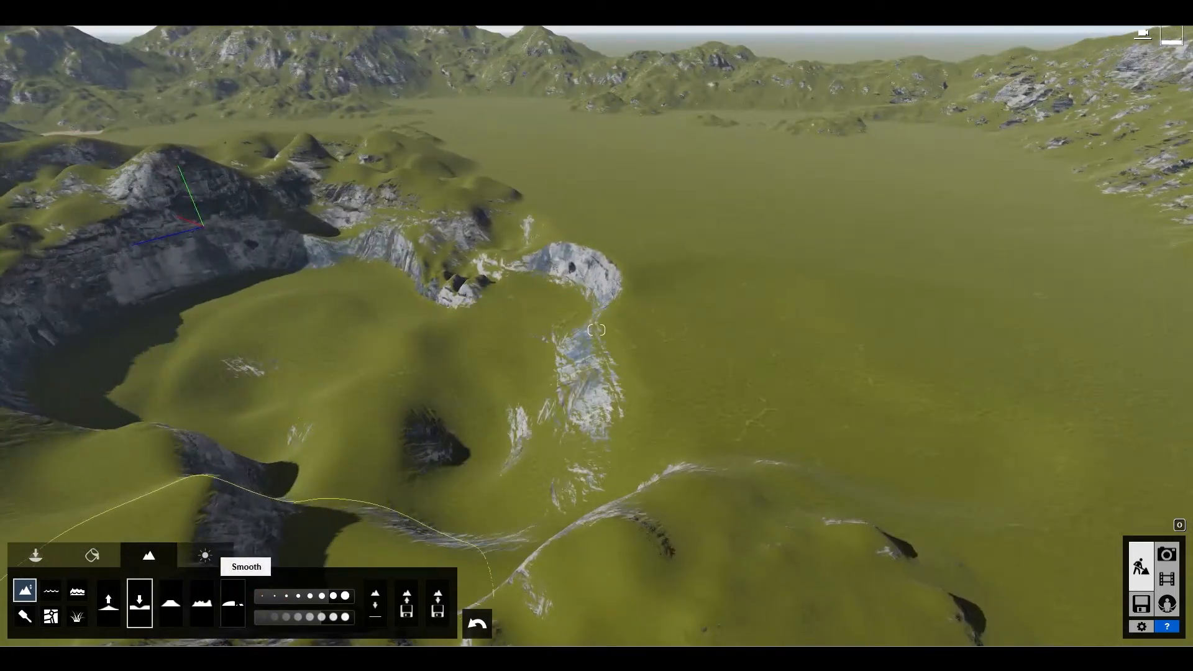
# Smooth the lowered valley floor into a soft basin between the rocky walls.
pyautogui.click(233, 603)
pyautogui.moveTo(650, 360)
pyautogui.mouseDown(button='right')
pyautogui.moveTo(602, 359)
pyautogui.moveTo(664, 371)
pyautogui.moveTo(613, 377)
pyautogui.mouseUp(button='right')
pyautogui.press('w')
pyautogui.press('w')
pyautogui.press('w')
pyautogui.press('w')
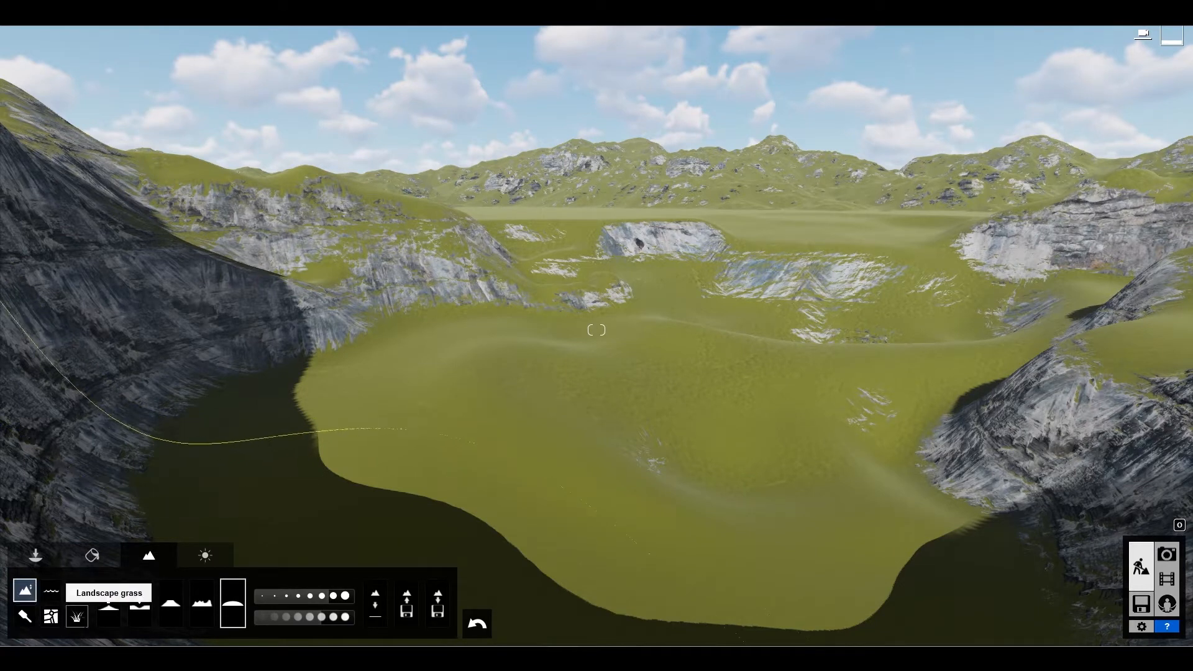
# Turn on landscape grass and set grass size to 1.0, grass height to its maximum and grass wildness to its minimum.
pyautogui.click(77, 616)
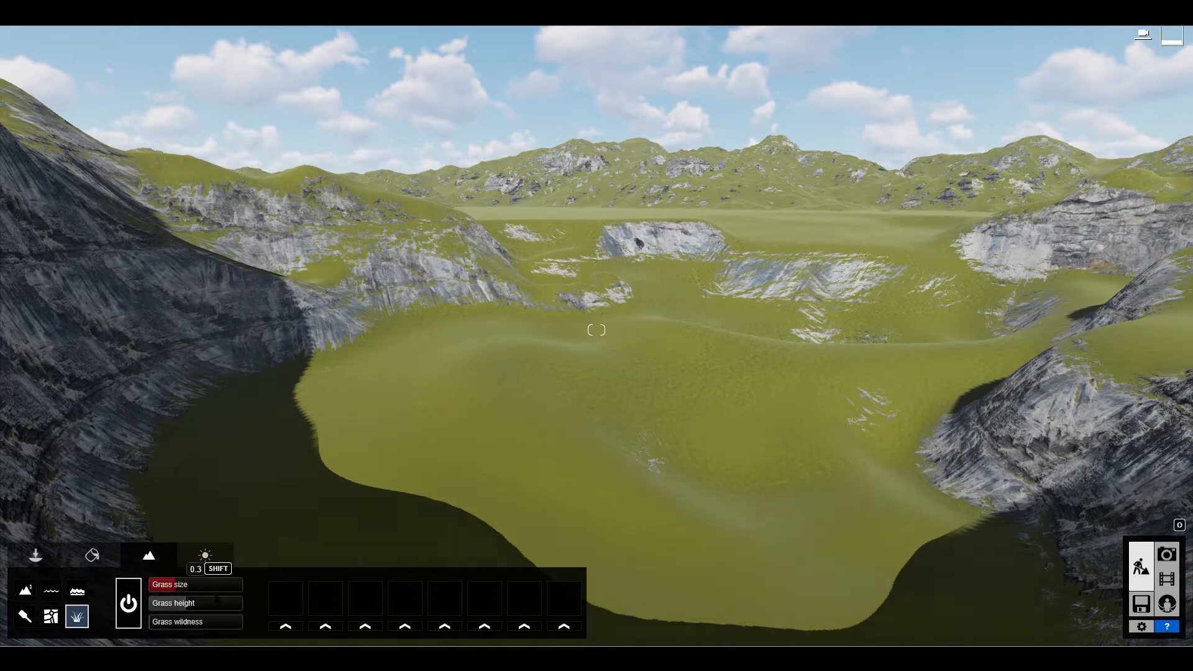
pyautogui.press('w')
pyautogui.moveTo(537, 487); pyautogui.dragTo(882, 487, button='right')
pyautogui.press('w')
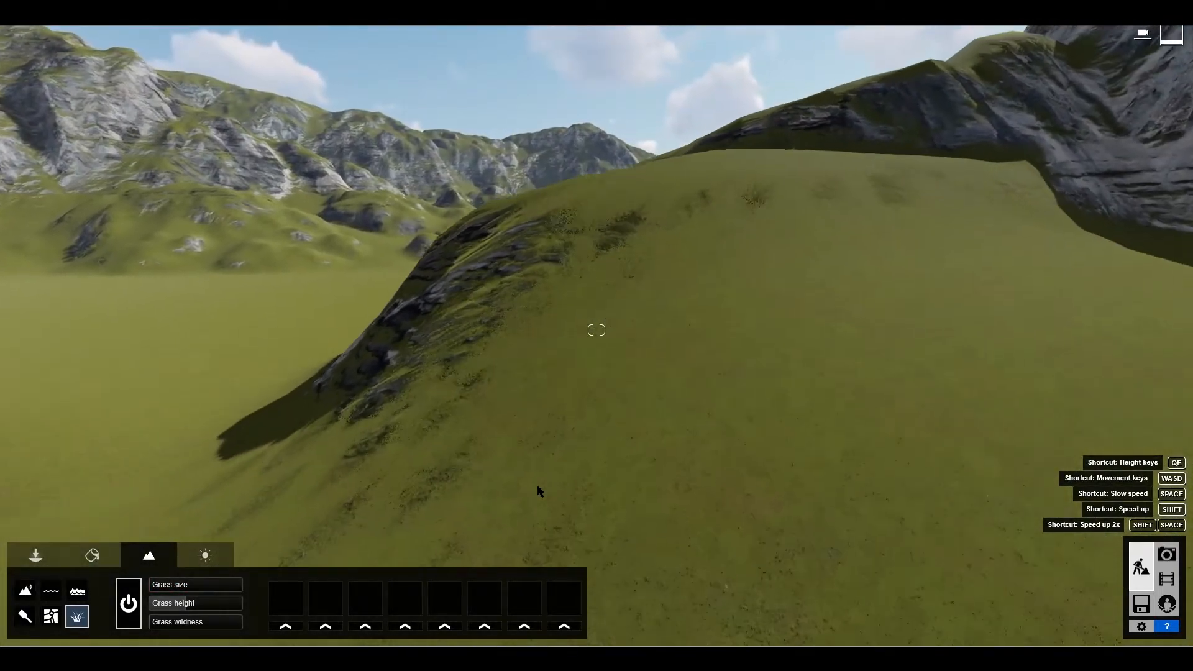
pyautogui.moveTo(538, 487); pyautogui.dragTo(92, 553, button='right')
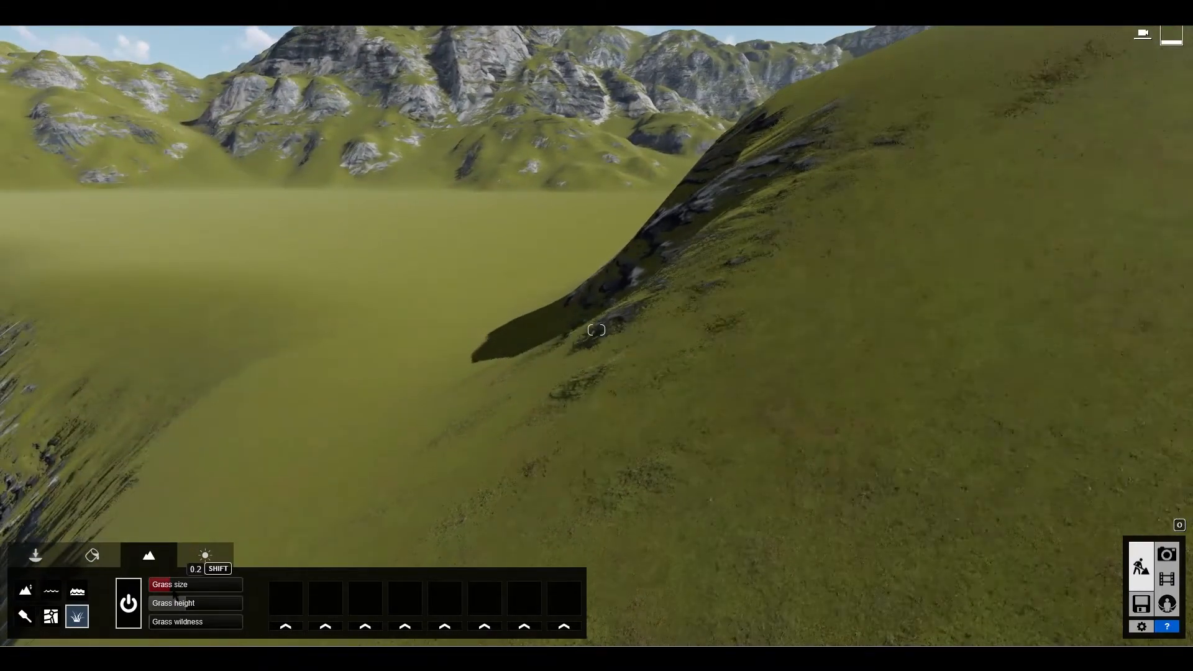
pyautogui.press('w')
pyautogui.moveTo(632, 486); pyautogui.dragTo(883, 486, button='right')
pyautogui.moveTo(199, 608); pyautogui.dragTo(243, 608)
pyautogui.moveTo(547, 486); pyautogui.dragTo(535, 486, button='right')
pyautogui.moveTo(597, 330); pyautogui.dragTo(549, 349, button='right')
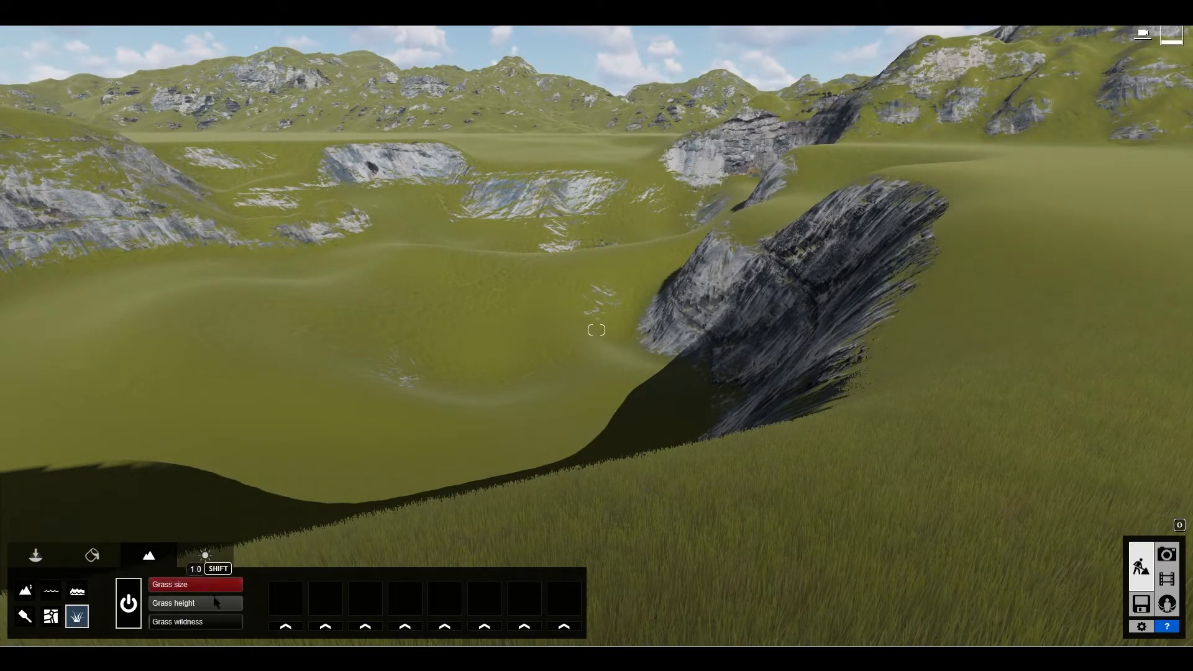
pyautogui.moveTo(176, 624); pyautogui.dragTo(152, 623)
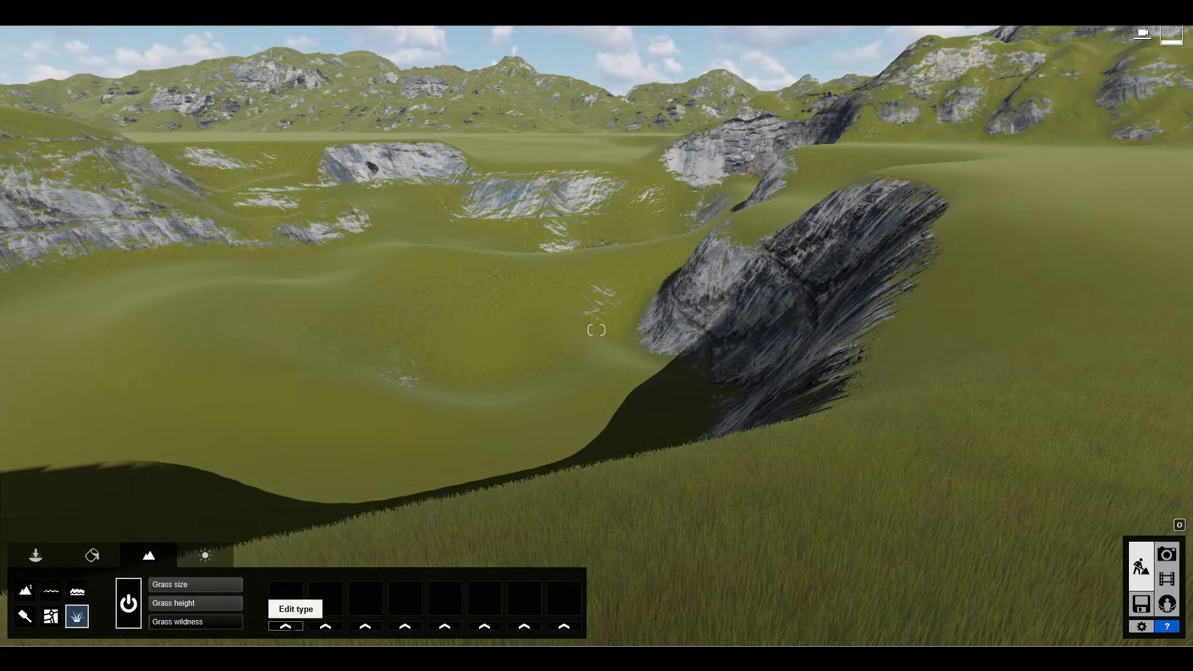
# Add Stone grey 2 to the first grass item slot at size 1.0 with full spread, and increase the grass wildness.
pyautogui.click(287, 628)
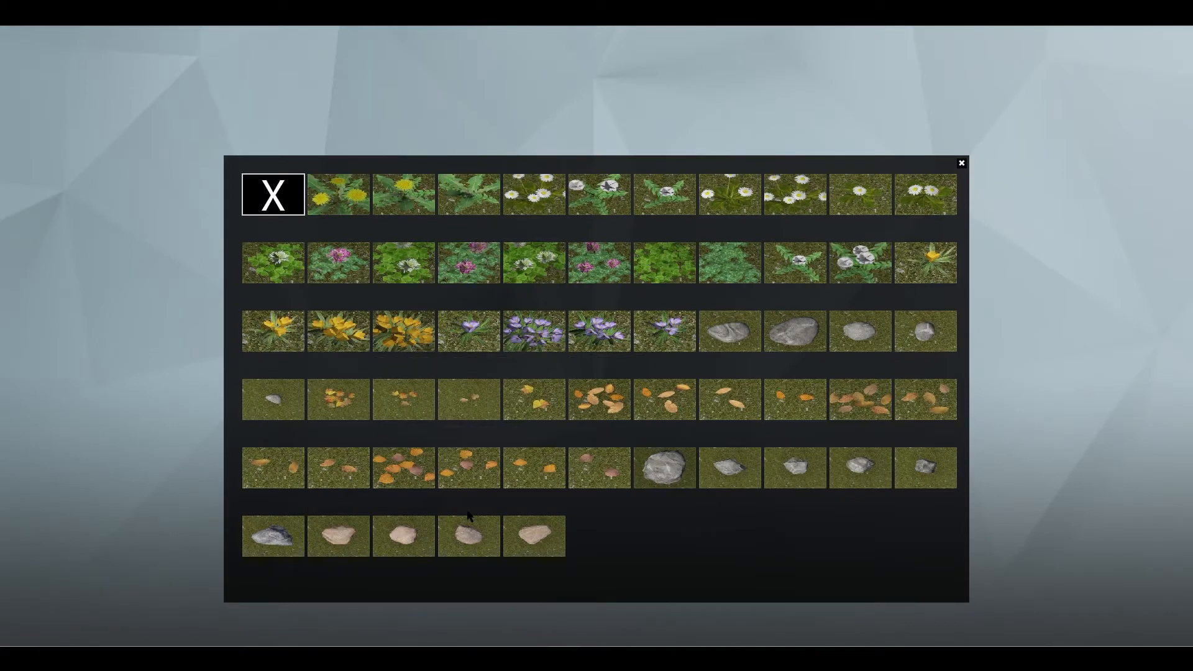
pyautogui.click(798, 332)
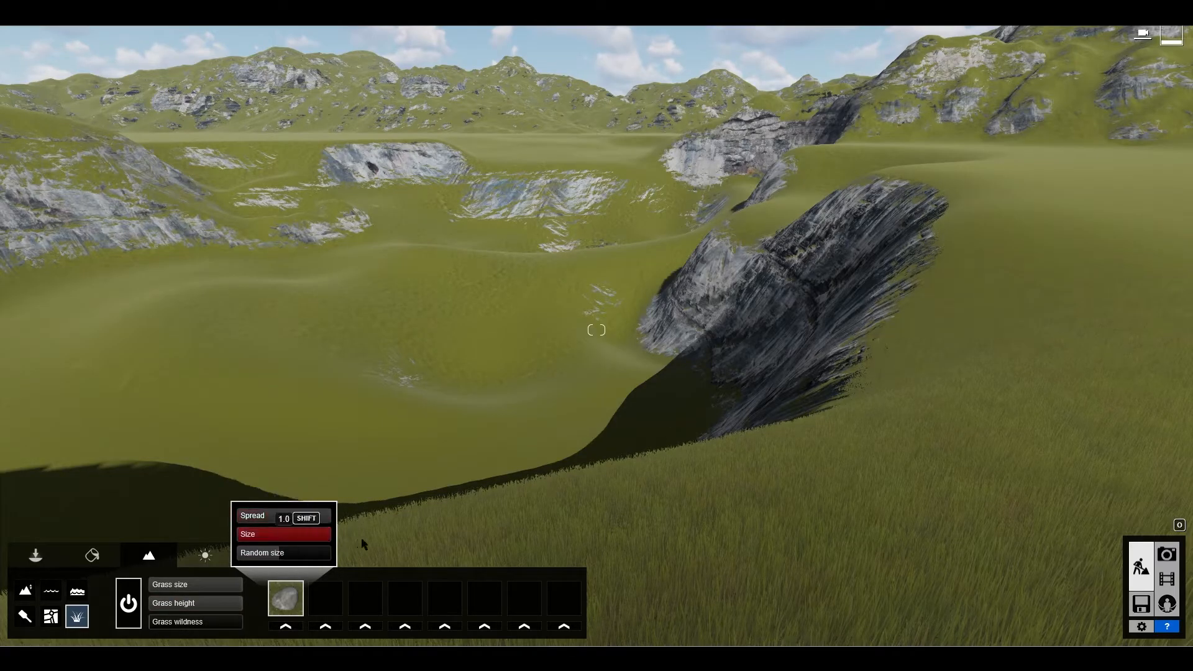
pyautogui.press('w')
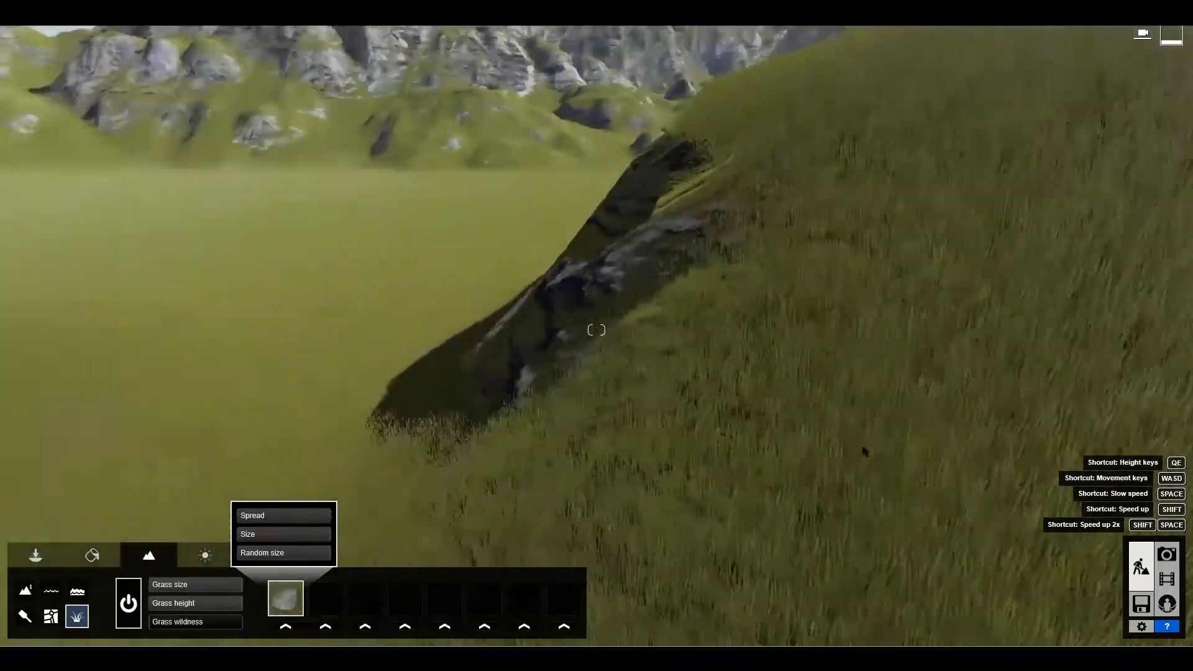
pyautogui.moveTo(865, 452); pyautogui.dragTo(746, 452, button='right')
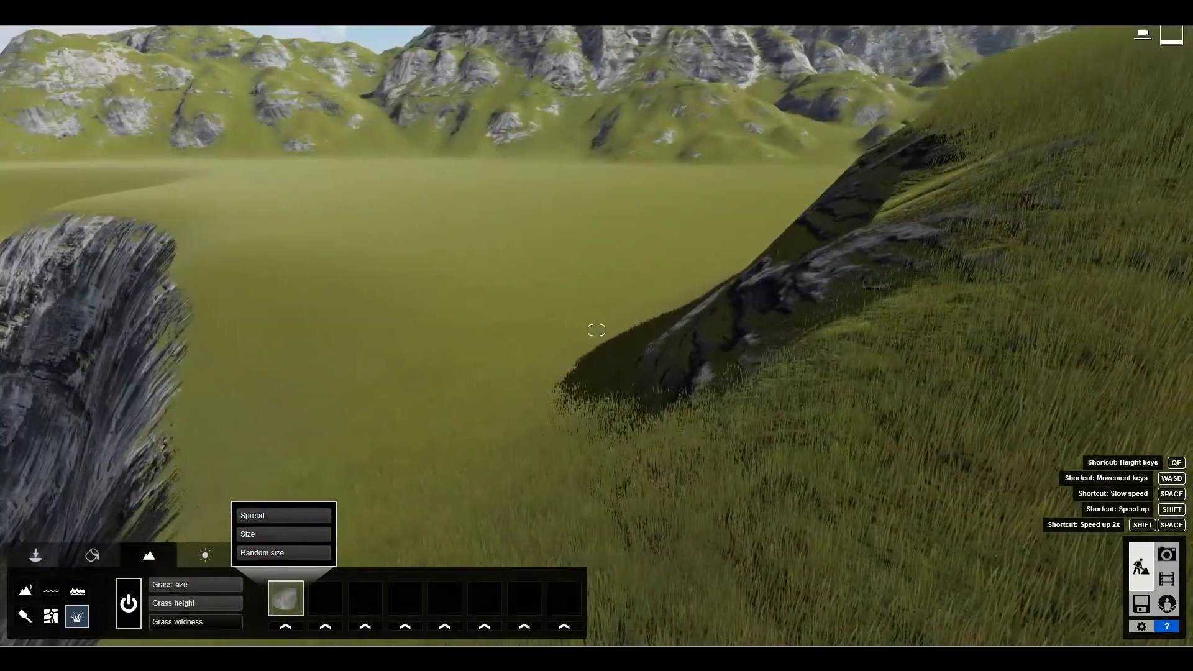
pyautogui.click(176, 623)
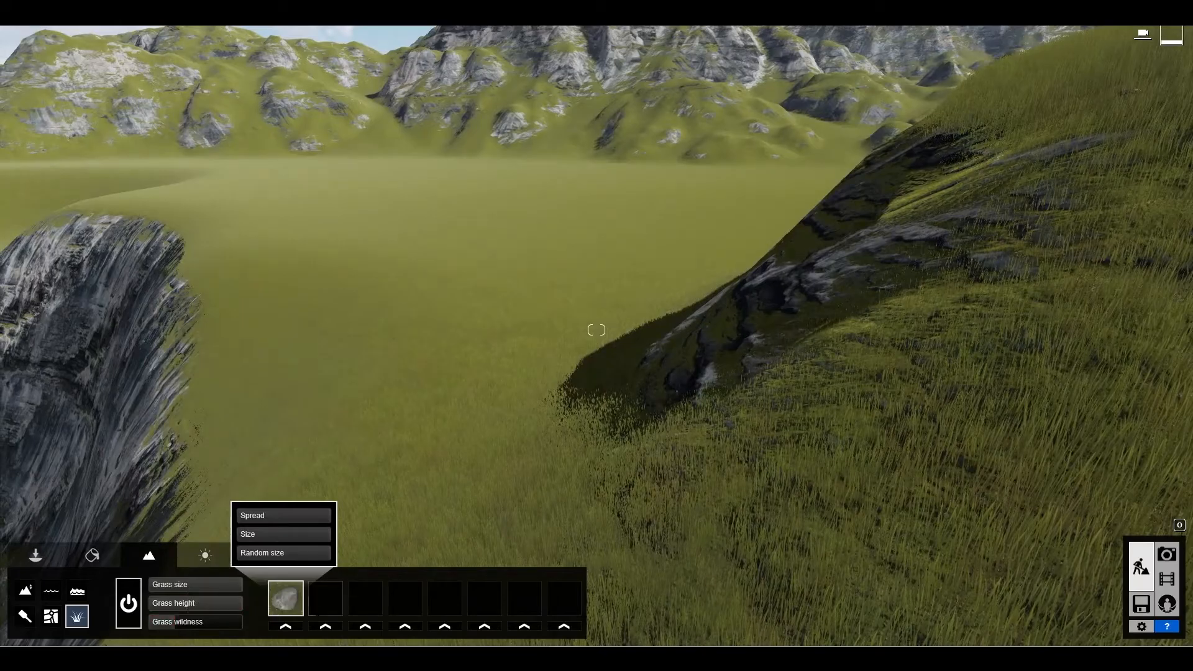
# Add the large pale grey rock to the second grass item slot, increasing its spread and setting its size to the maximum.
pyautogui.click(325, 626)
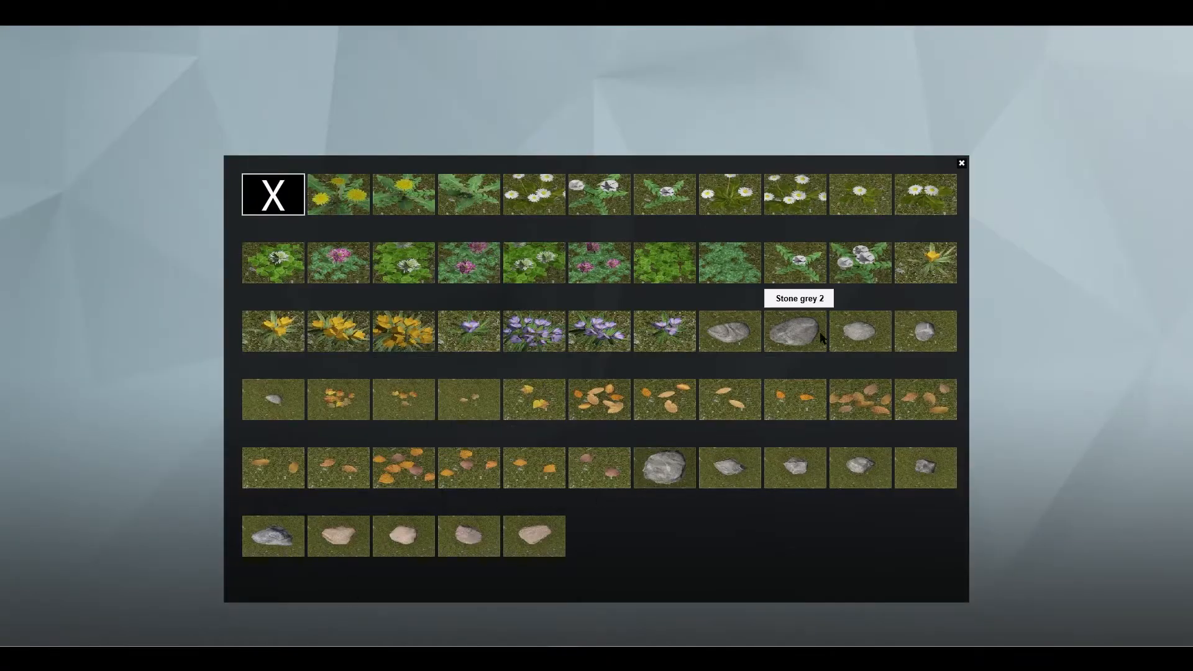
pyautogui.click(663, 467)
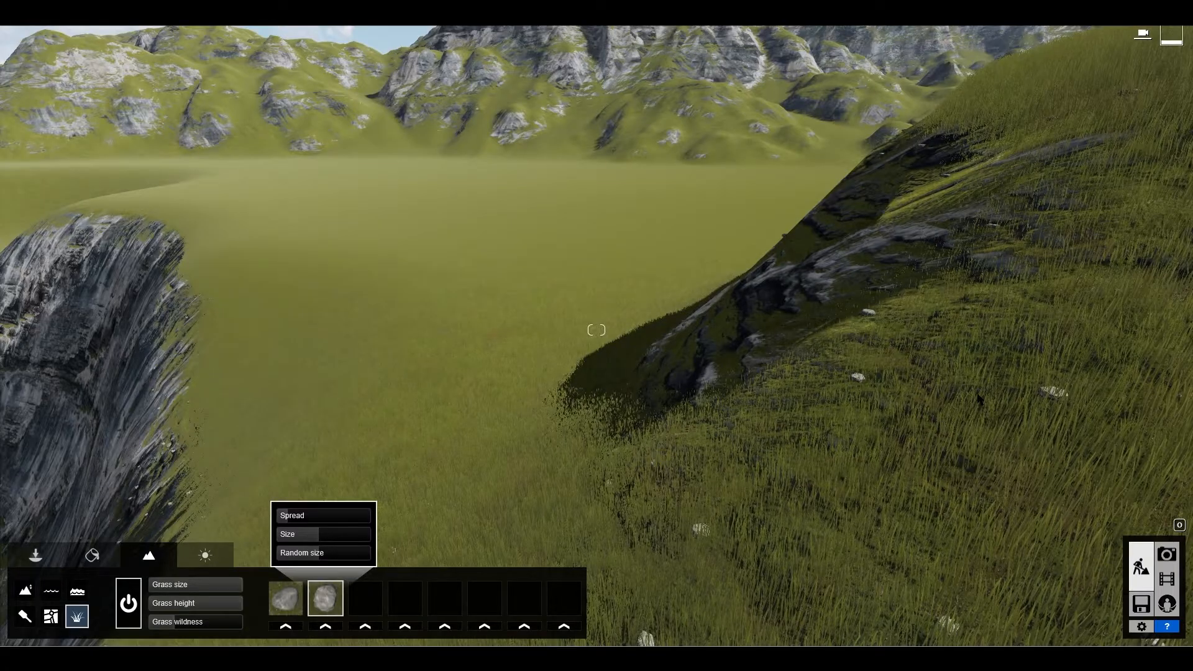
pyautogui.press('w')
pyautogui.moveTo(978, 397); pyautogui.dragTo(1175, 453, button='right')
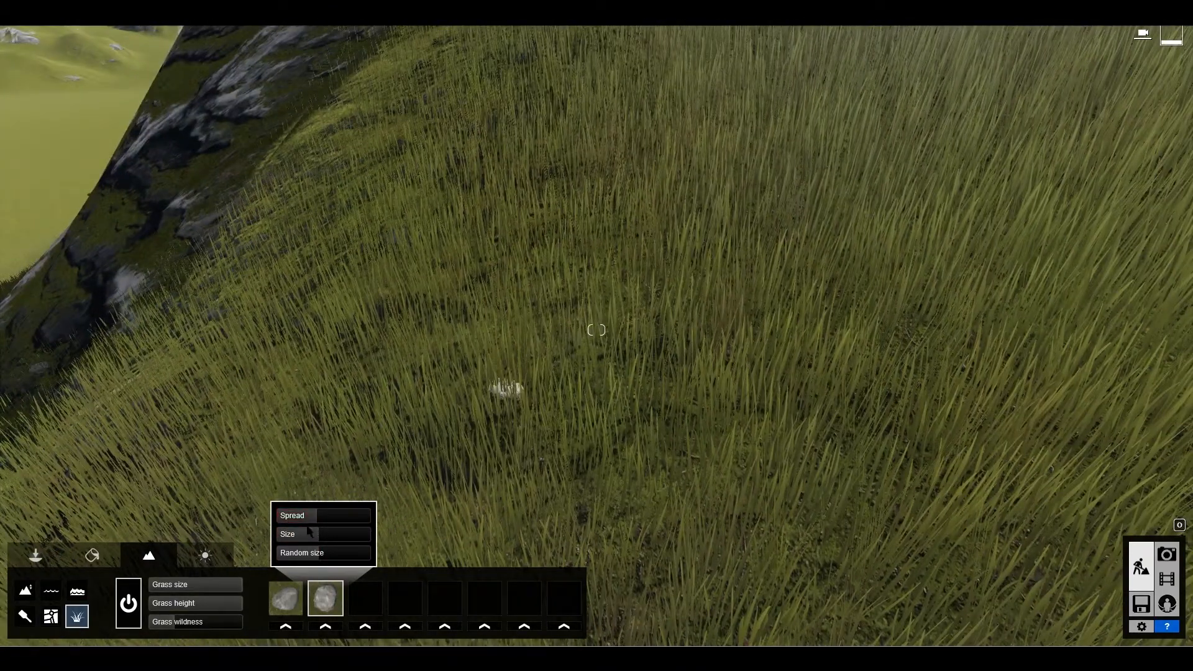
pyautogui.press('d')
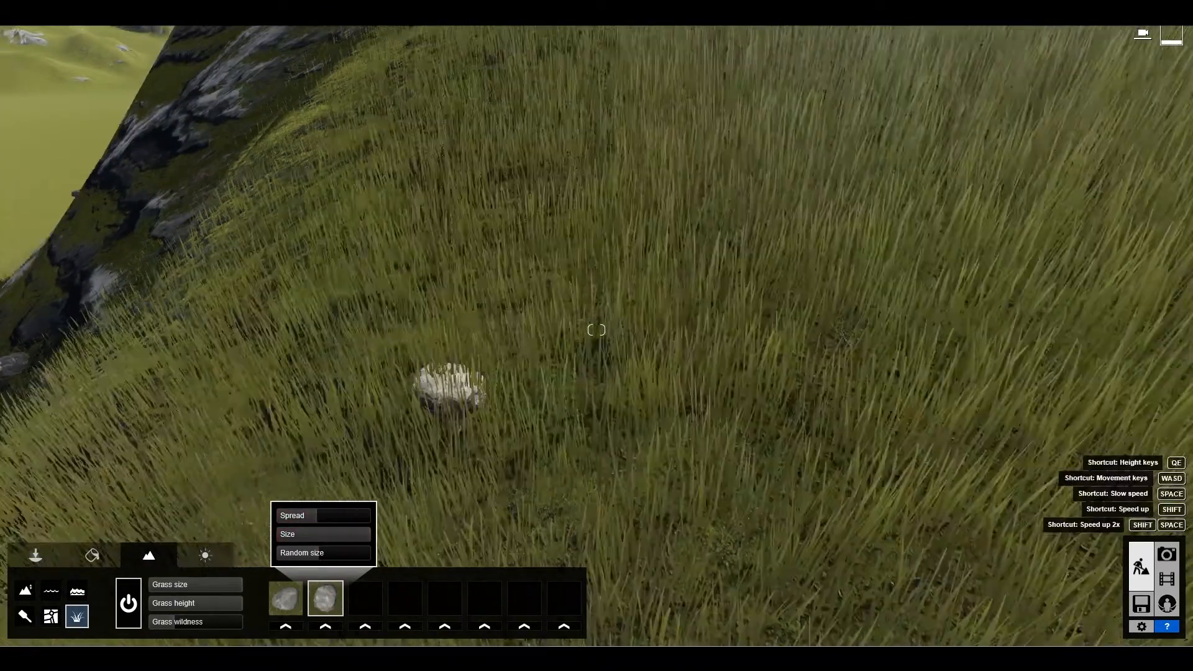
# Clear both stone types from the first and second grass item slots.
pyautogui.moveTo(662, 427); pyautogui.dragTo(653, 401, button='right')
pyautogui.press('w')
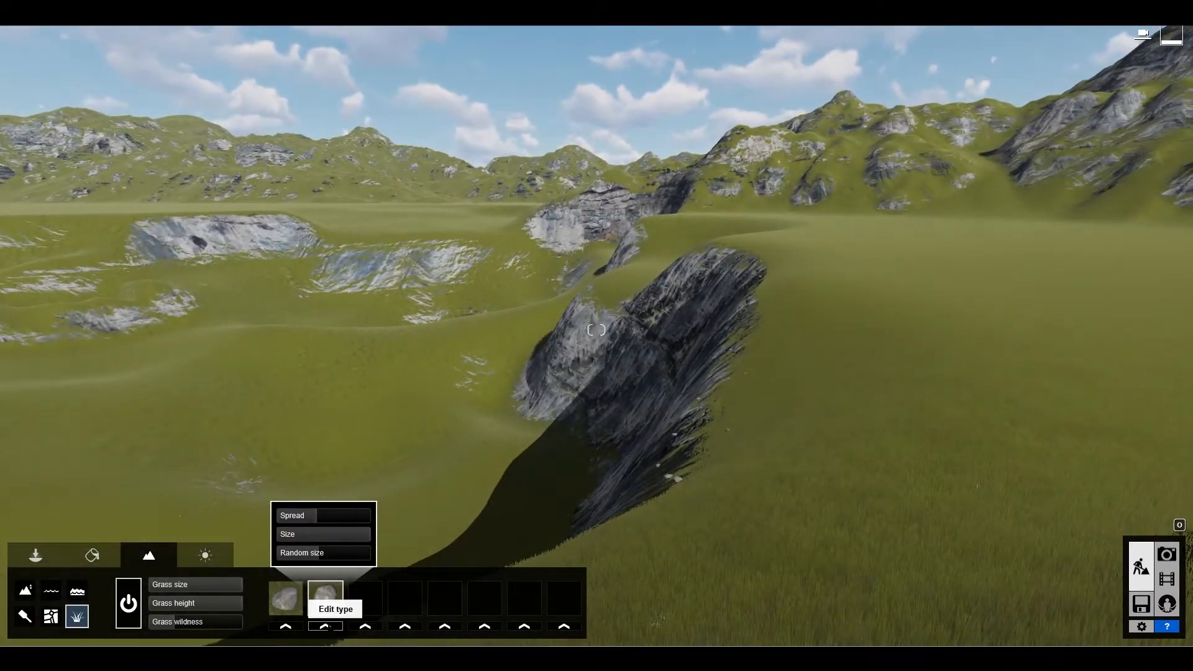
pyautogui.click(325, 626)
pyautogui.click(274, 194)
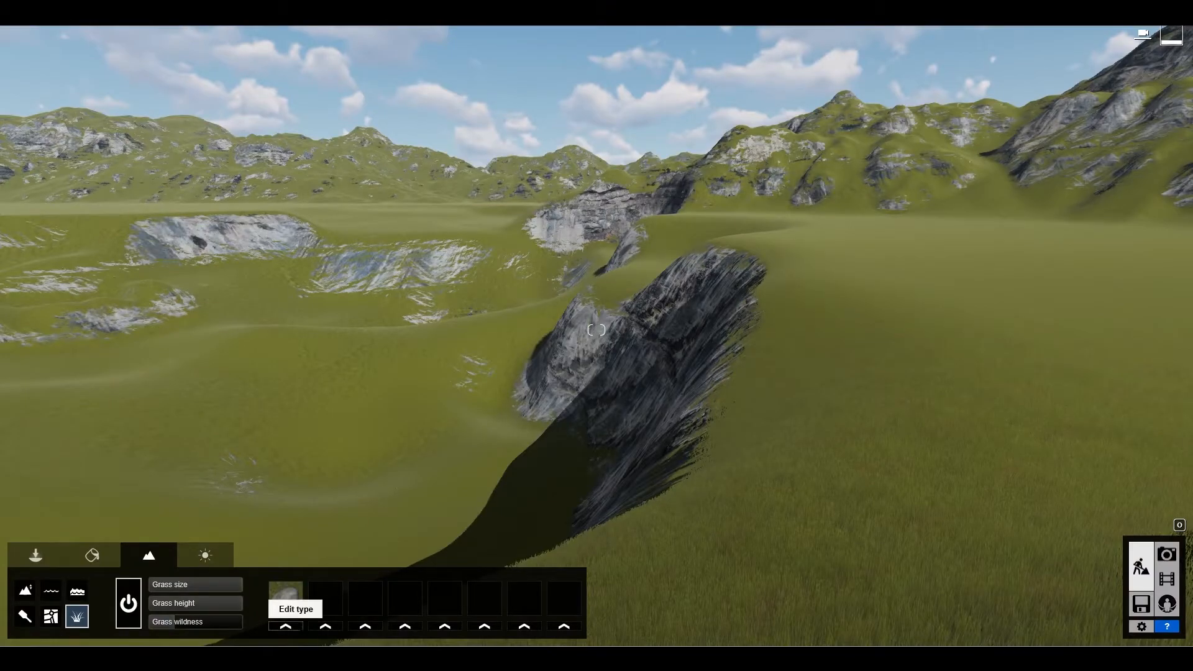
pyautogui.click(291, 626)
pyautogui.click(273, 195)
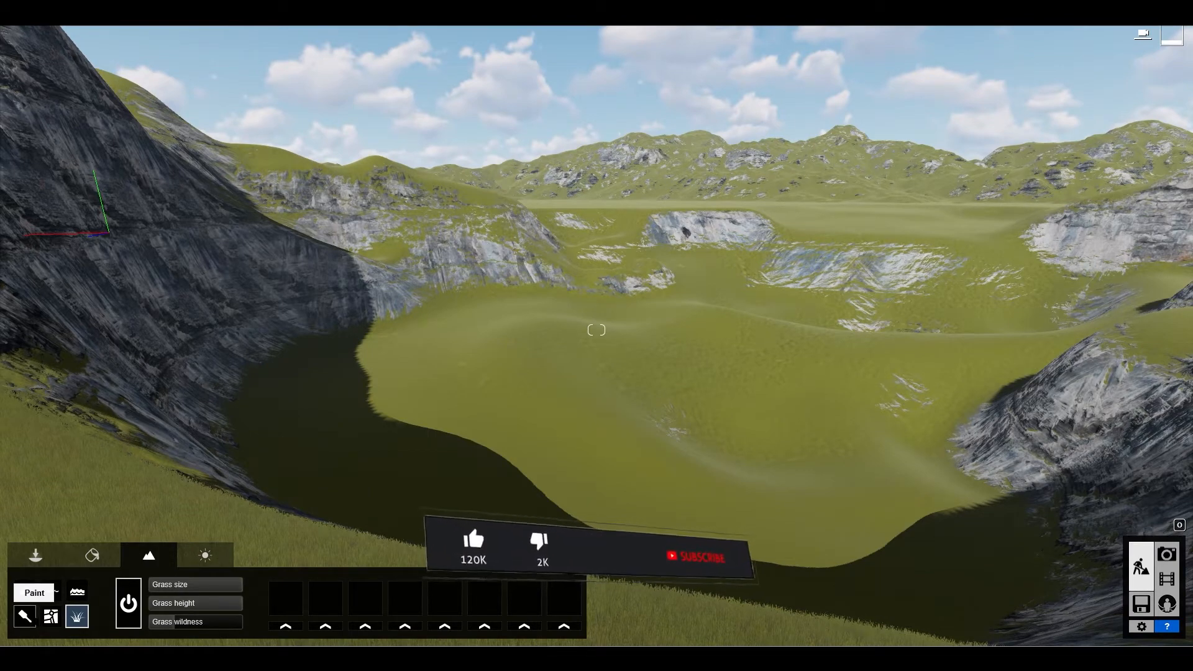
# Paint the floor of the valley basin with the beige sand texture from the third texture slot.
pyautogui.click(25, 616)
pyautogui.moveTo(622, 560); pyautogui.dragTo(757, 589, button='right')
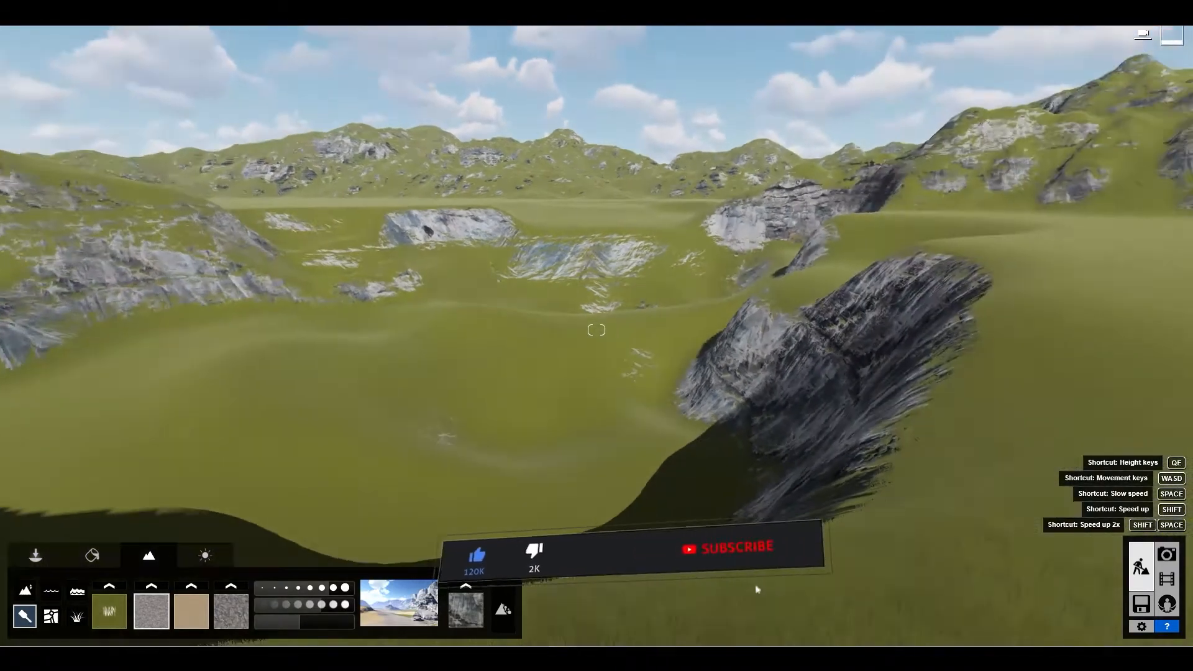
pyautogui.moveTo(383, 479); pyautogui.dragTo(453, 479, button='right')
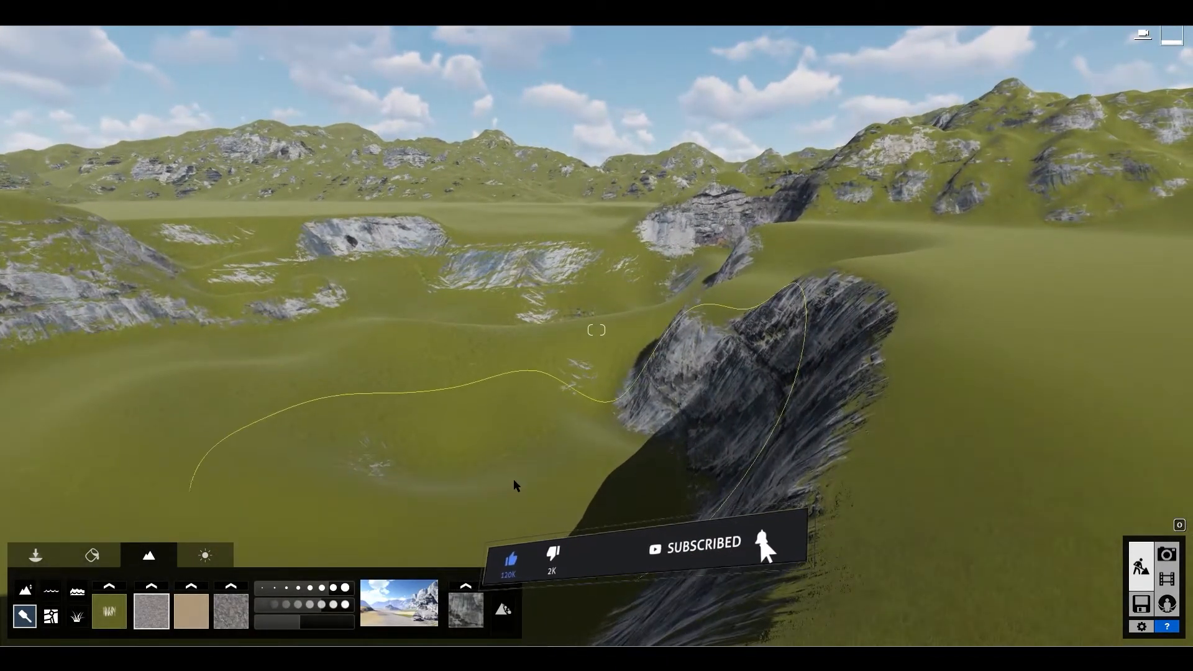
pyautogui.press('q')
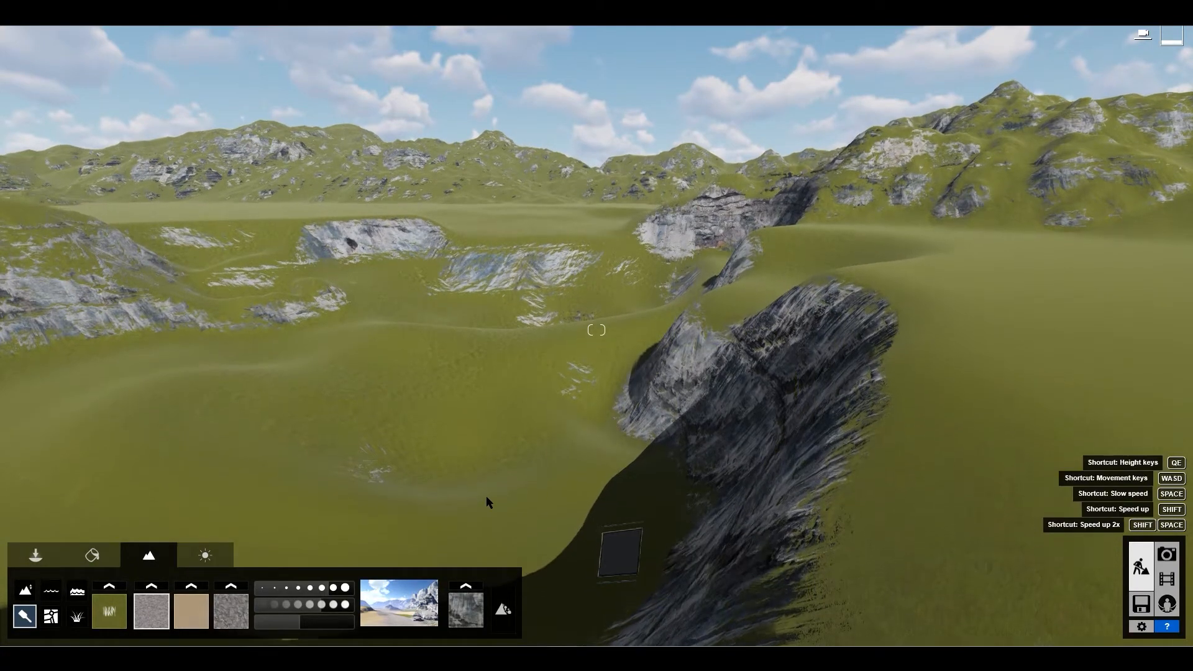
pyautogui.hotkey('shift', 's')
pyautogui.moveTo(486, 496); pyautogui.dragTo(486, 572, button='right')
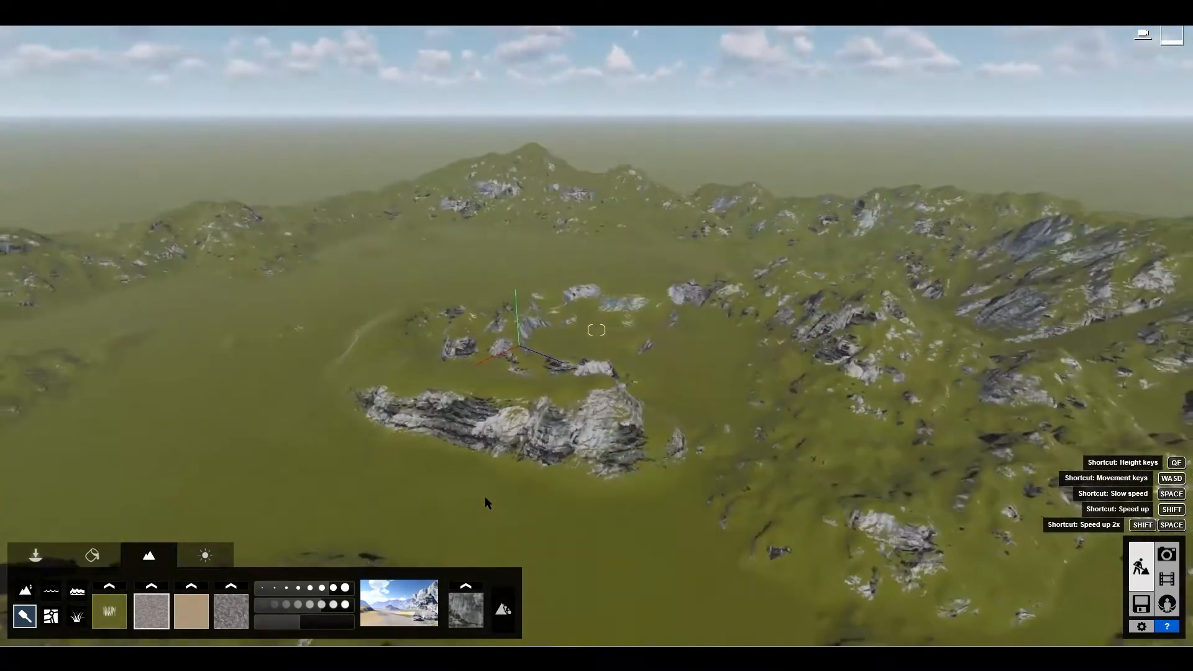
pyautogui.press('w')
pyautogui.moveTo(485, 496); pyautogui.dragTo(492, 516, button='right')
pyautogui.press('w')
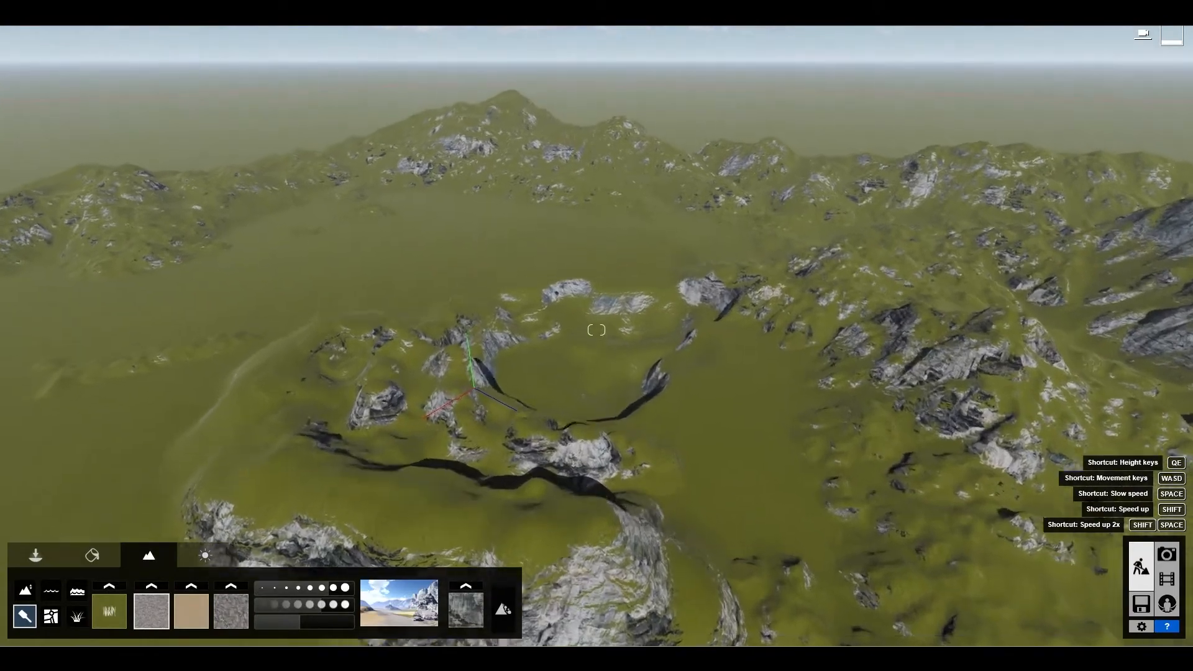
pyautogui.press('w')
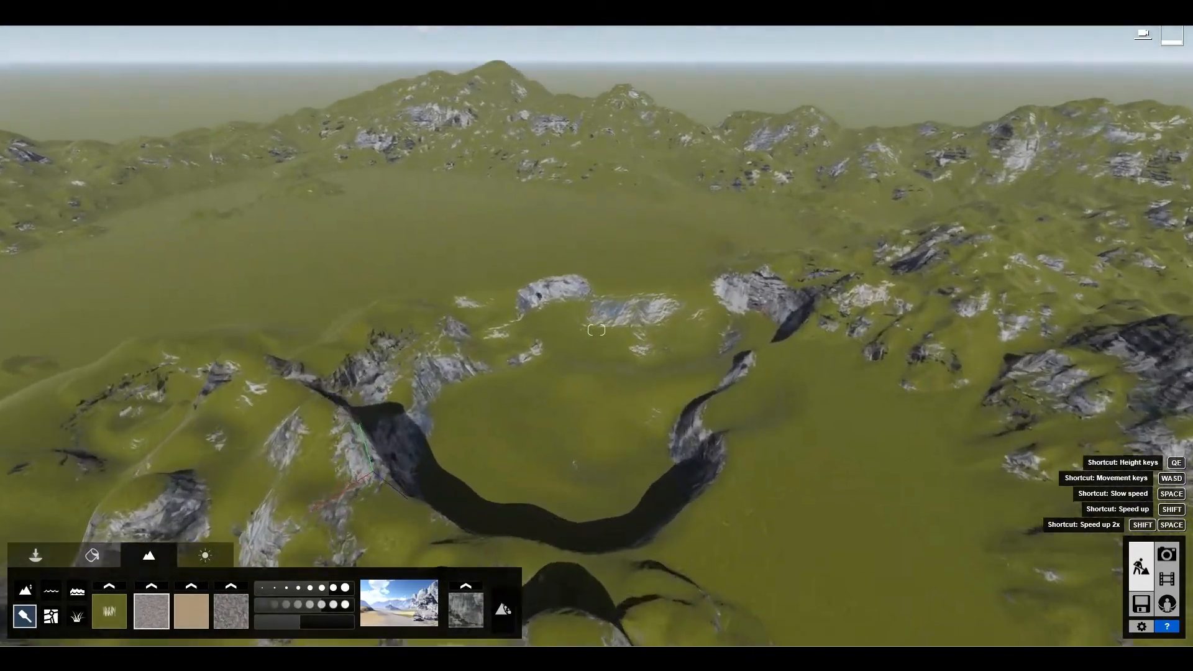
pyautogui.press('w')
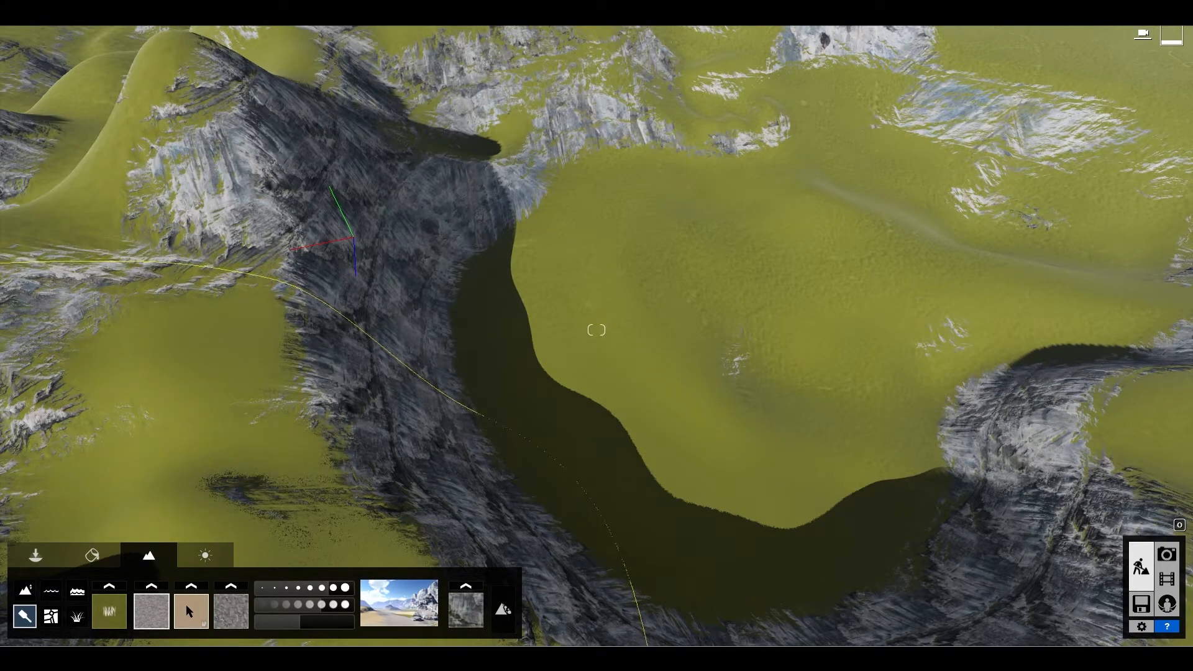
pyautogui.moveTo(938, 235)
pyautogui.mouseDown()
pyautogui.moveTo(901, 260)
pyautogui.moveTo(670, 260)
pyautogui.moveTo(619, 322)
pyautogui.moveTo(618, 381)
pyautogui.moveTo(714, 460)
pyautogui.moveTo(769, 401)
pyautogui.moveTo(807, 392)
pyautogui.moveTo(809, 437)
pyautogui.mouseUp()
pyautogui.moveTo(784, 212)
pyautogui.mouseDown()
pyautogui.moveTo(690, 213)
pyautogui.moveTo(634, 236)
pyautogui.mouseUp()
pyautogui.moveTo(764, 182)
pyautogui.mouseDown()
pyautogui.moveTo(823, 133)
pyautogui.moveTo(1028, 205)
pyautogui.moveTo(1035, 290)
pyautogui.moveTo(957, 293)
pyautogui.mouseUp()
# Extend the sand texture up to the basin's far slopes and along its rocky edges.
pyautogui.moveTo(956, 292); pyautogui.dragTo(835, 252, button='right')
pyautogui.moveTo(729, 220); pyautogui.dragTo(719, 232, button='right')
pyautogui.moveTo(719, 232); pyautogui.dragTo(703, 246)
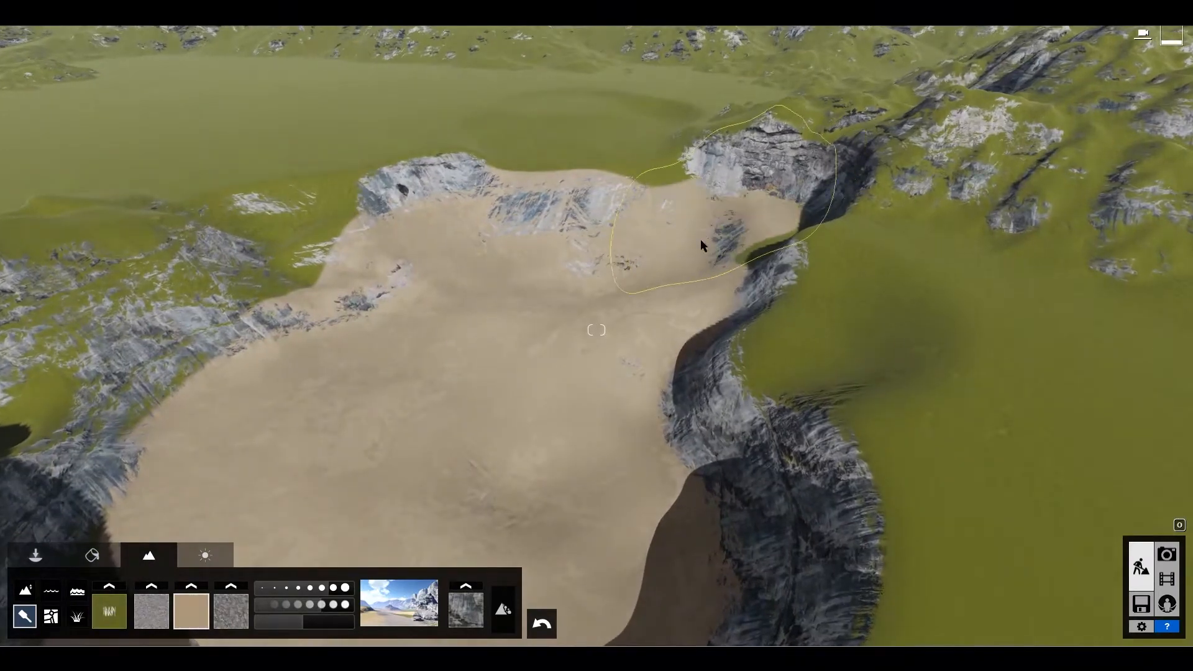
pyautogui.moveTo(408, 302); pyautogui.dragTo(352, 334)
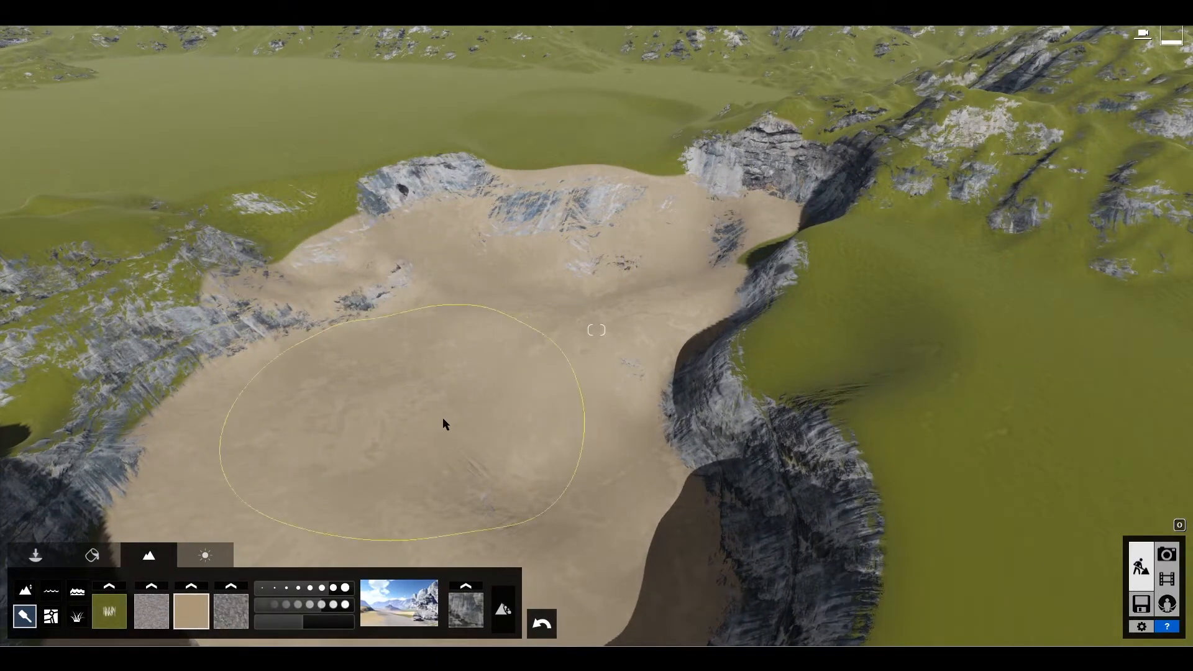
pyautogui.moveTo(585, 468); pyautogui.dragTo(583, 464, button='right')
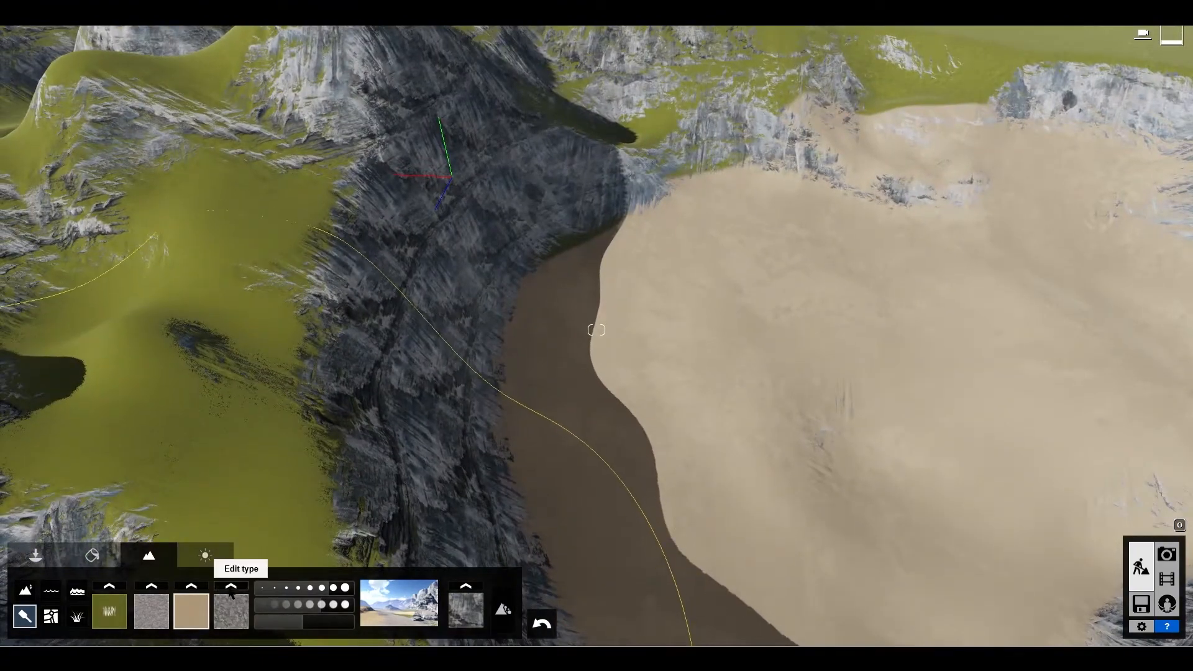
# Try the speckled white texture in the first landscape texture slot and inspect the mountains and grass with it.
pyautogui.click(232, 611)
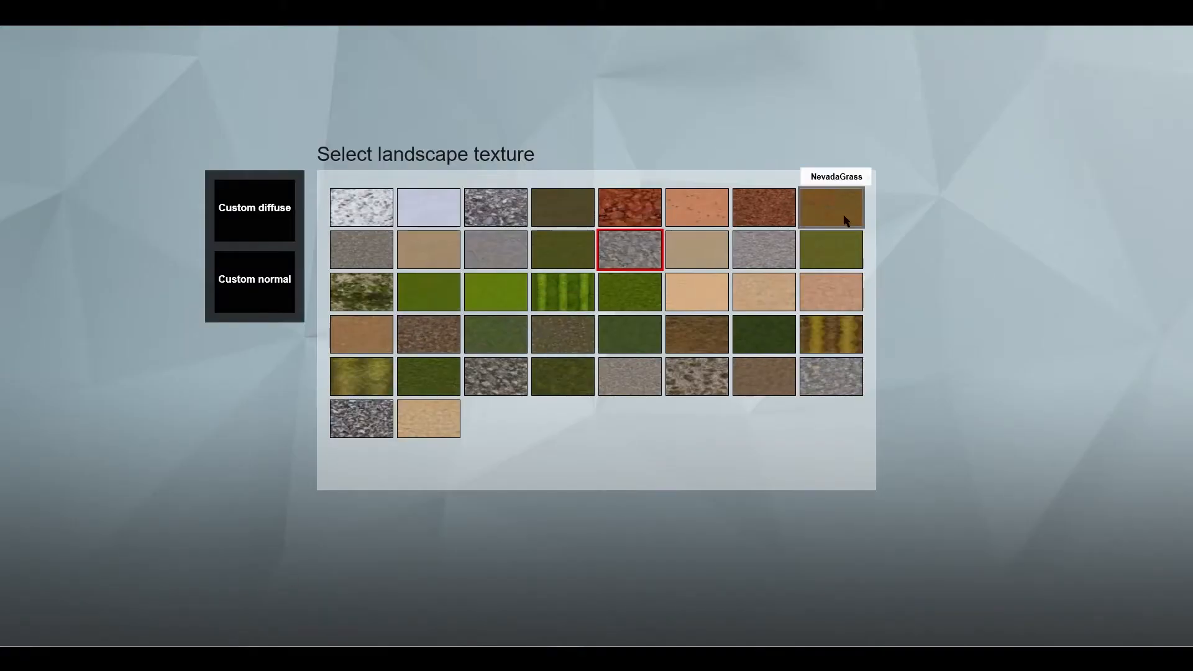
pyautogui.click(869, 180)
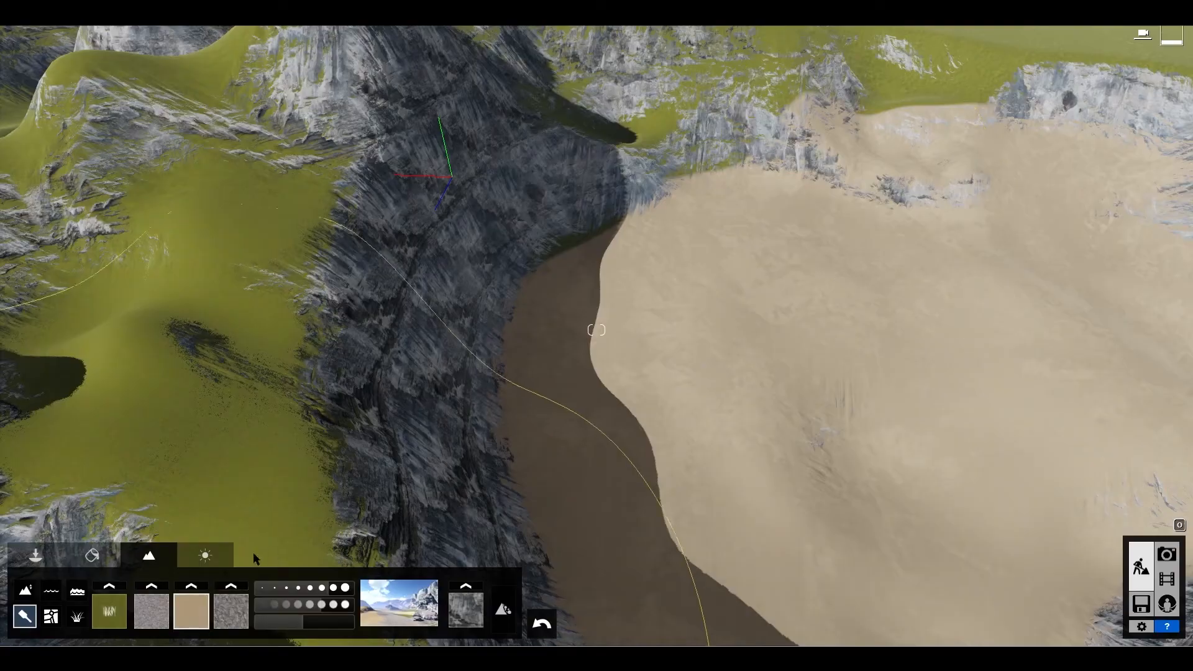
pyautogui.click(111, 592)
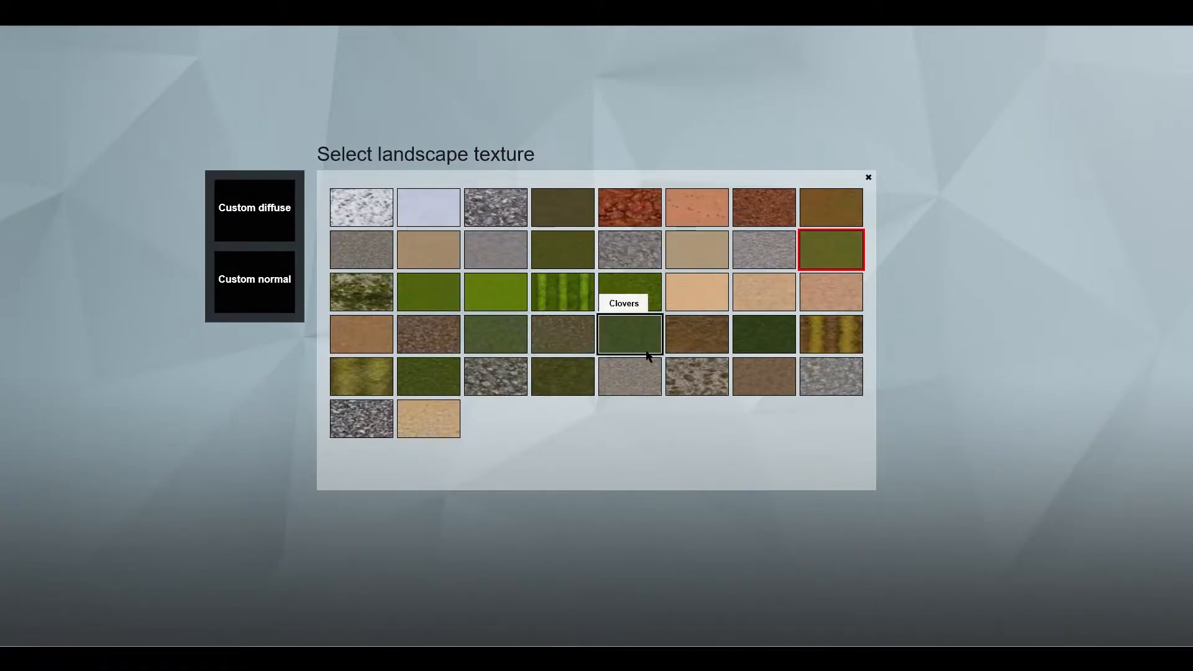
pyautogui.click(374, 216)
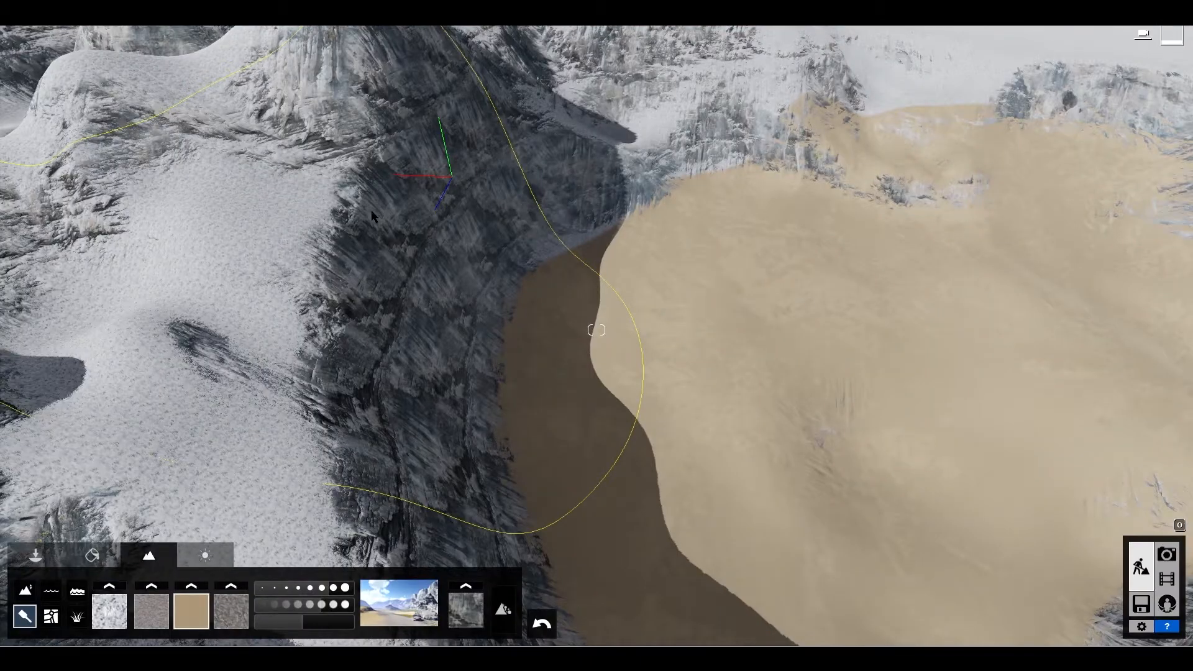
pyautogui.moveTo(423, 280); pyautogui.dragTo(211, 246, button='right')
pyautogui.press('s')
pyautogui.press('w')
pyautogui.moveTo(423, 187); pyautogui.dragTo(596, 230, button='right')
pyautogui.press('w')
pyautogui.press('w')
pyautogui.moveTo(450, 301); pyautogui.dragTo(509, 300, button='right')
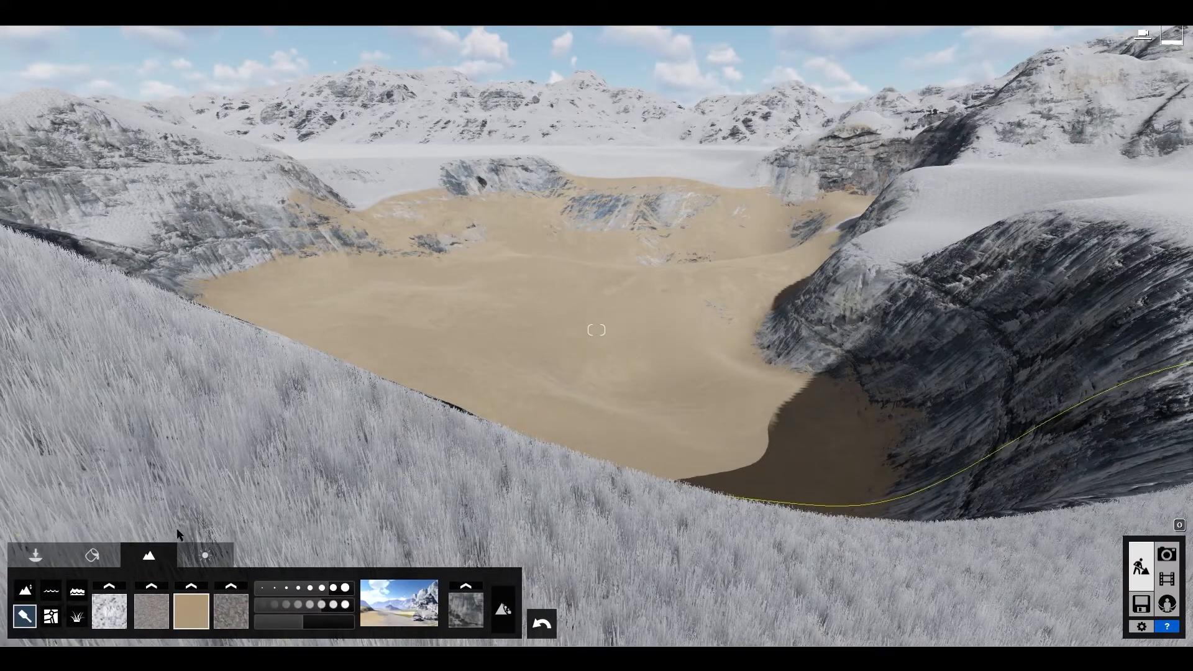
# Change the first landscape texture slot to the dark green grass texture.
pyautogui.click(109, 606)
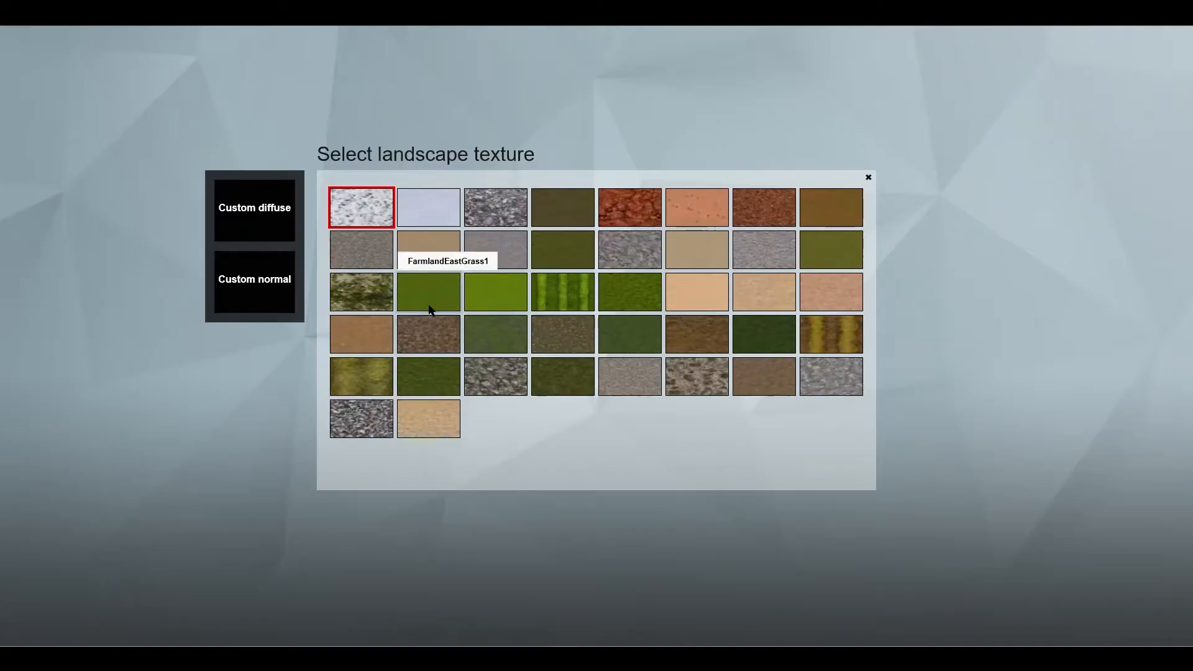
pyautogui.click(749, 341)
pyautogui.press('a')
pyautogui.moveTo(725, 353); pyautogui.dragTo(827, 367, button='right')
pyautogui.press('q')
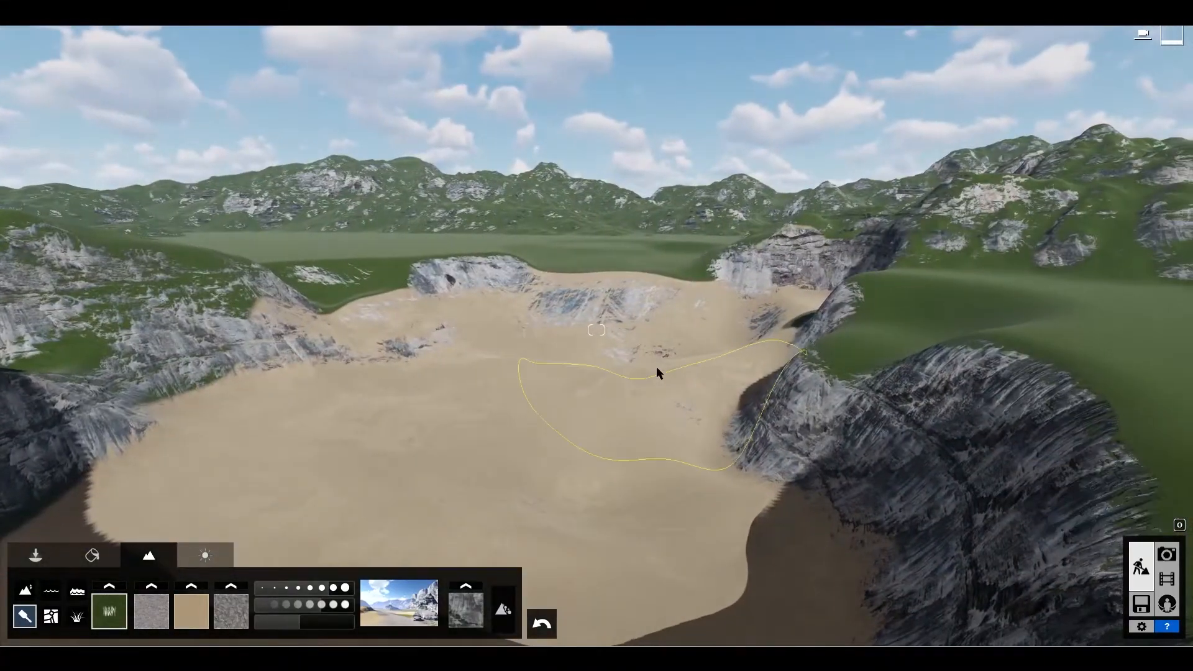
# Flatten the crest of the rocky ridge beside the basin into a level plateau.
pyautogui.moveTo(658, 371)
pyautogui.mouseDown(button='right')
pyautogui.moveTo(661, 384)
pyautogui.moveTo(675, 374)
pyautogui.moveTo(638, 367)
pyautogui.mouseUp(button='right')
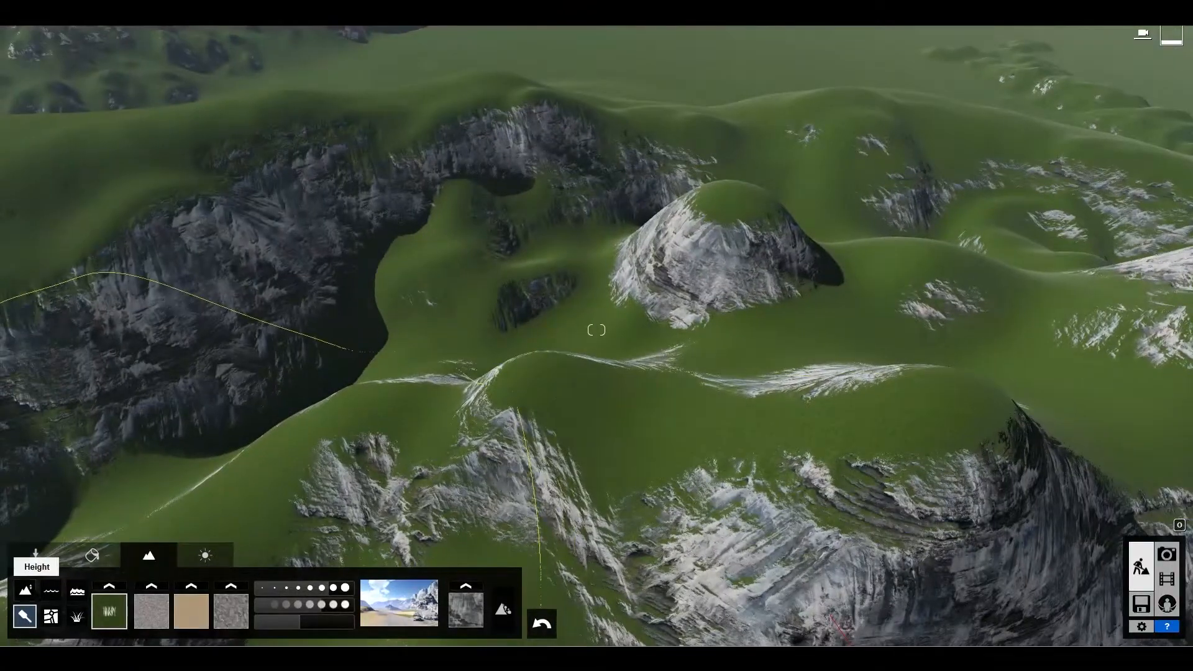
pyautogui.click(25, 591)
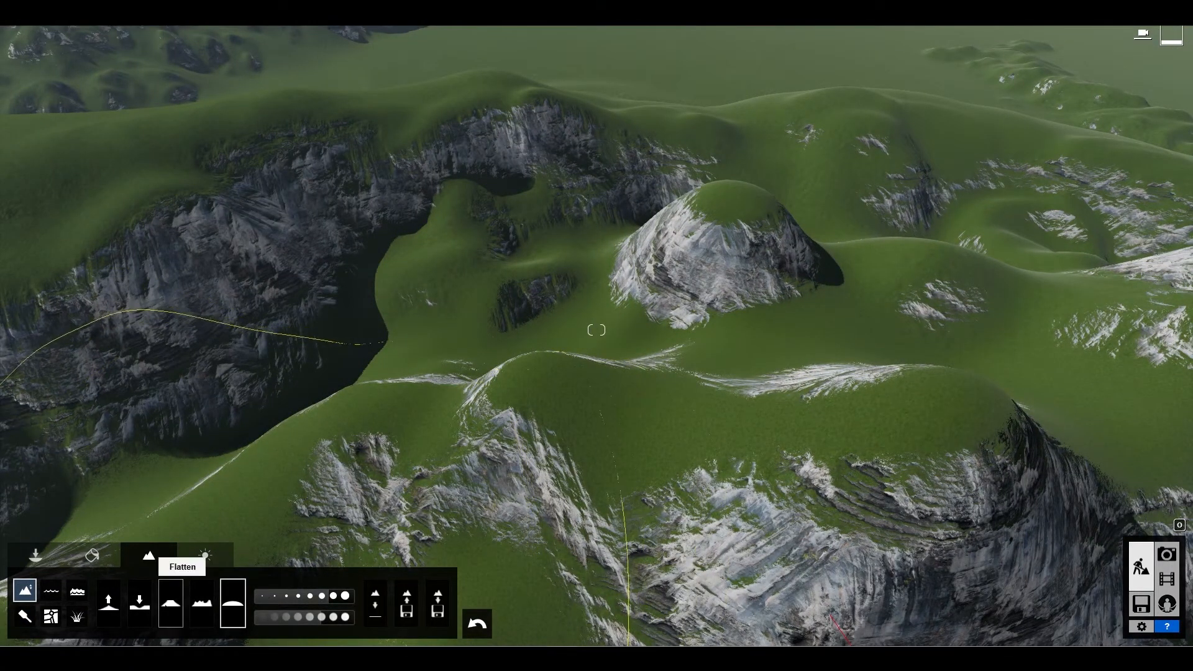
pyautogui.moveTo(962, 446)
pyautogui.mouseDown()
pyautogui.moveTo(752, 426)
pyautogui.moveTo(624, 435)
pyautogui.moveTo(606, 388)
pyautogui.mouseUp()
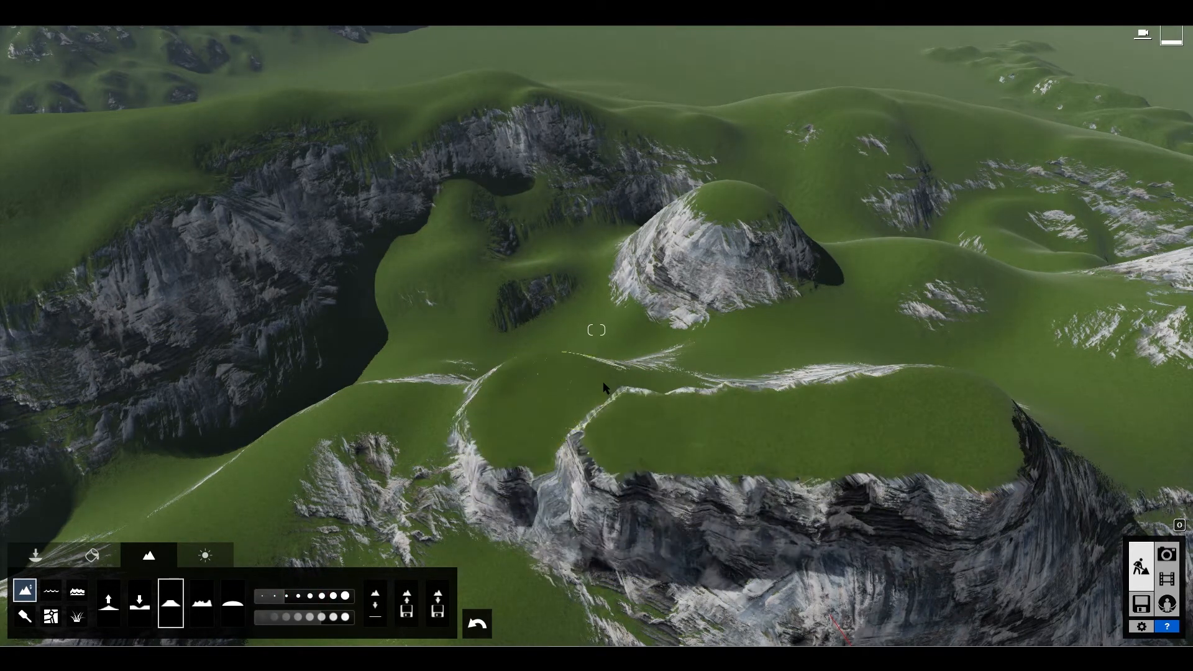
pyautogui.moveTo(750, 418)
pyautogui.mouseDown()
pyautogui.moveTo(811, 423)
pyautogui.moveTo(958, 401)
pyautogui.mouseUp()
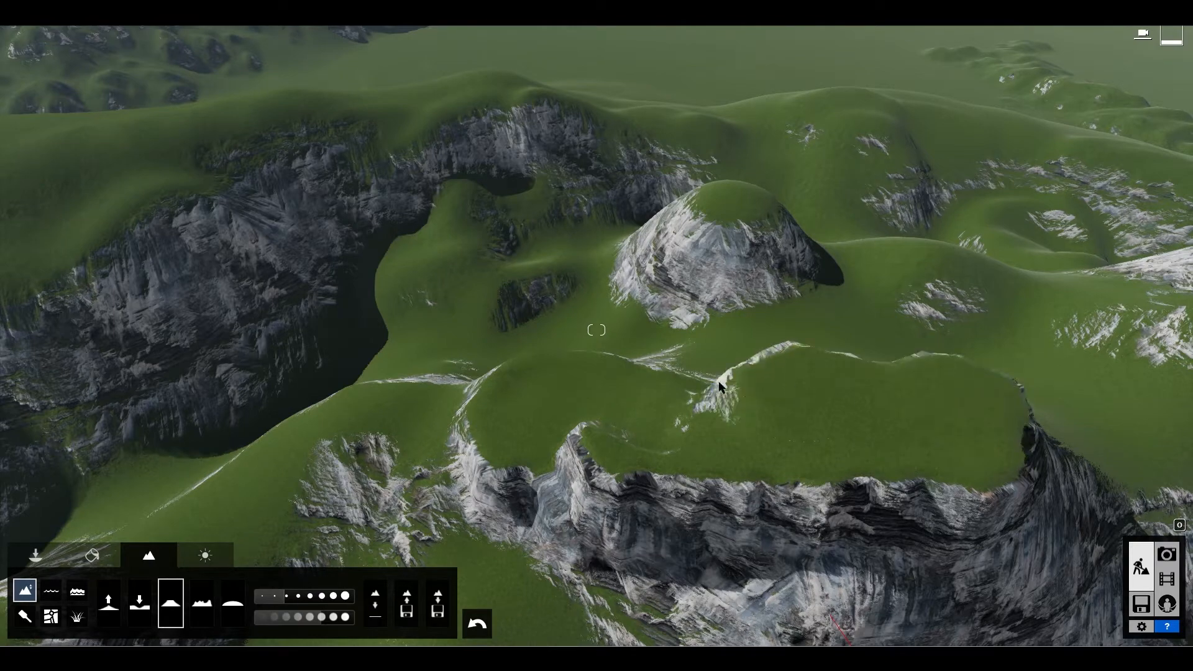
pyautogui.moveTo(719, 382)
pyautogui.mouseDown()
pyautogui.moveTo(401, 453)
pyautogui.moveTo(301, 501)
pyautogui.moveTo(472, 500)
pyautogui.moveTo(684, 457)
pyautogui.mouseUp()
# Smooth the flattened plateau's edges and the neighbouring rocky mound.
pyautogui.moveTo(707, 450)
pyautogui.mouseDown(button='right')
pyautogui.moveTo(746, 450)
pyautogui.moveTo(932, 392)
pyautogui.mouseUp(button='right')
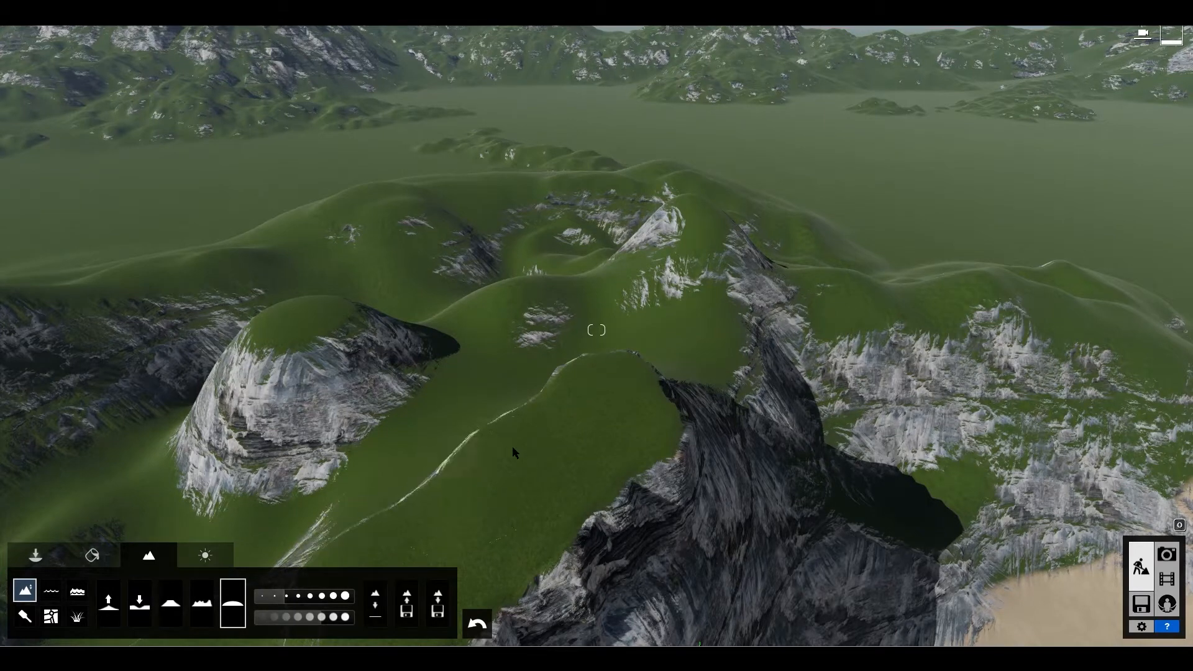
pyautogui.moveTo(644, 387)
pyautogui.mouseDown()
pyautogui.moveTo(647, 460)
pyautogui.moveTo(576, 389)
pyautogui.moveTo(640, 375)
pyautogui.moveTo(572, 315)
pyautogui.mouseUp()
pyautogui.moveTo(326, 352); pyautogui.dragTo(301, 459)
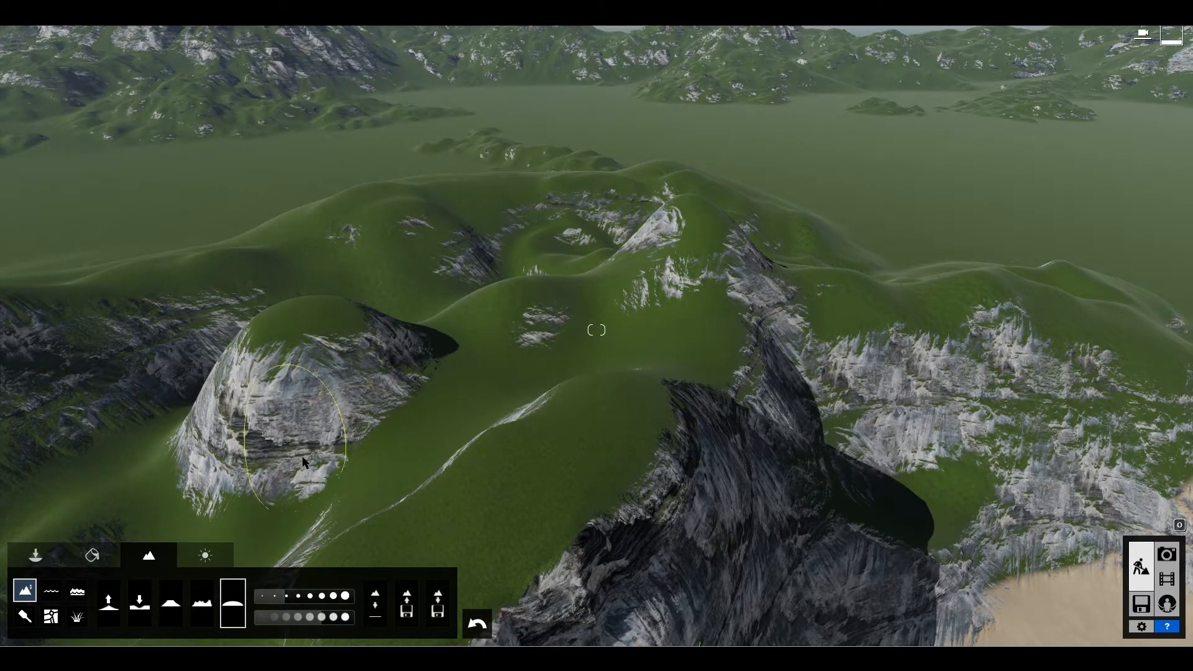
pyautogui.moveTo(833, 354); pyautogui.dragTo(691, 426, button='right')
pyautogui.moveTo(694, 428)
pyautogui.mouseDown()
pyautogui.moveTo(487, 418)
pyautogui.moveTo(500, 329)
pyautogui.mouseUp()
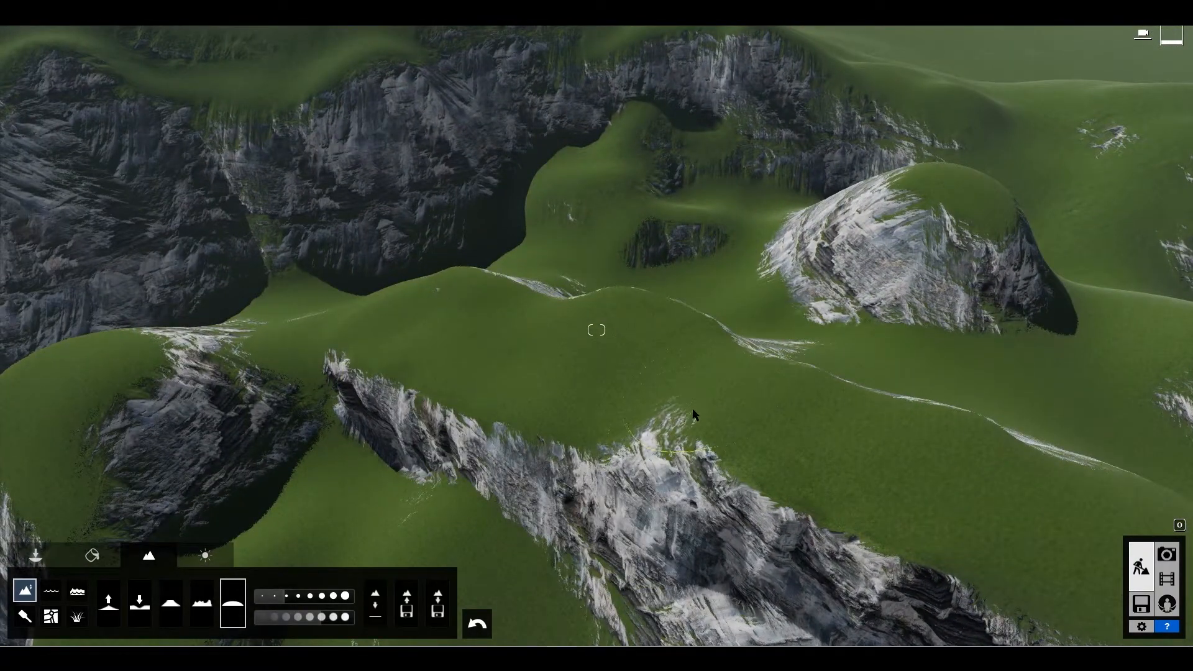
pyautogui.moveTo(694, 415); pyautogui.dragTo(836, 371)
# Smooth the grassy ridge overlooking the sandy basin.
pyautogui.moveTo(1029, 440); pyautogui.dragTo(672, 346, button='right')
pyautogui.moveTo(552, 396)
pyautogui.mouseDown(button='right')
pyautogui.moveTo(770, 457)
pyautogui.moveTo(802, 491)
pyautogui.moveTo(549, 416)
pyautogui.mouseUp(button='right')
pyautogui.press('q')
pyautogui.moveTo(549, 409); pyautogui.dragTo(527, 389)
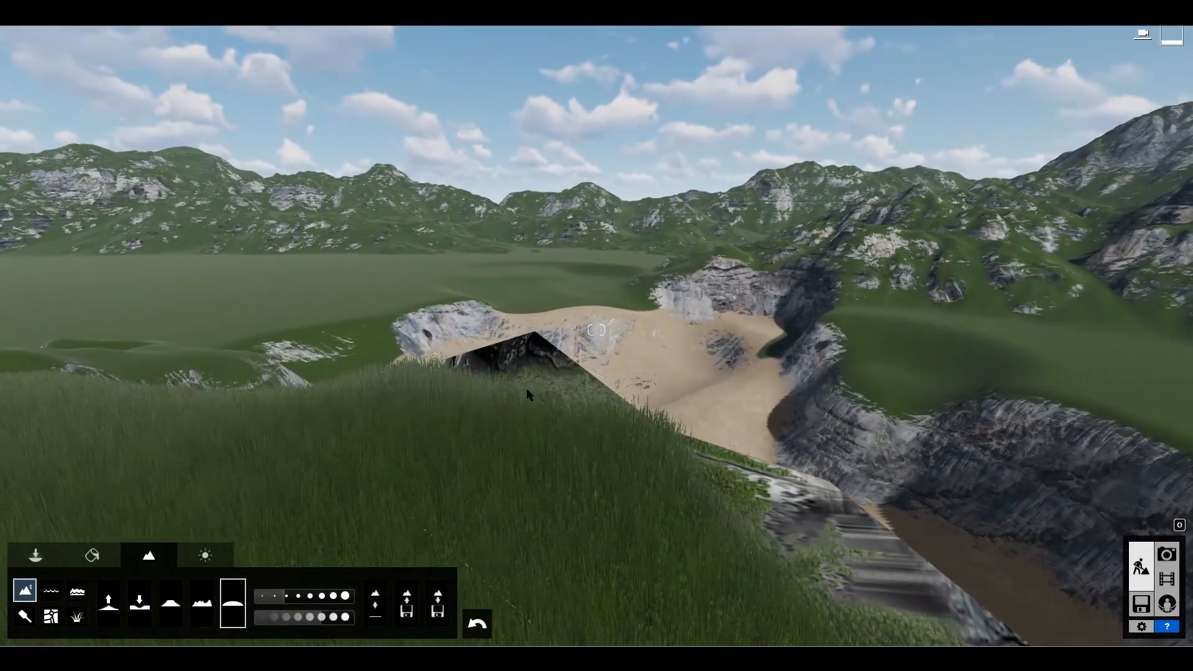
pyautogui.click(527, 389)
pyautogui.click(510, 449)
# Switch to water placement and choose the dark blue-green water type, the first one offered.
pyautogui.press('s')
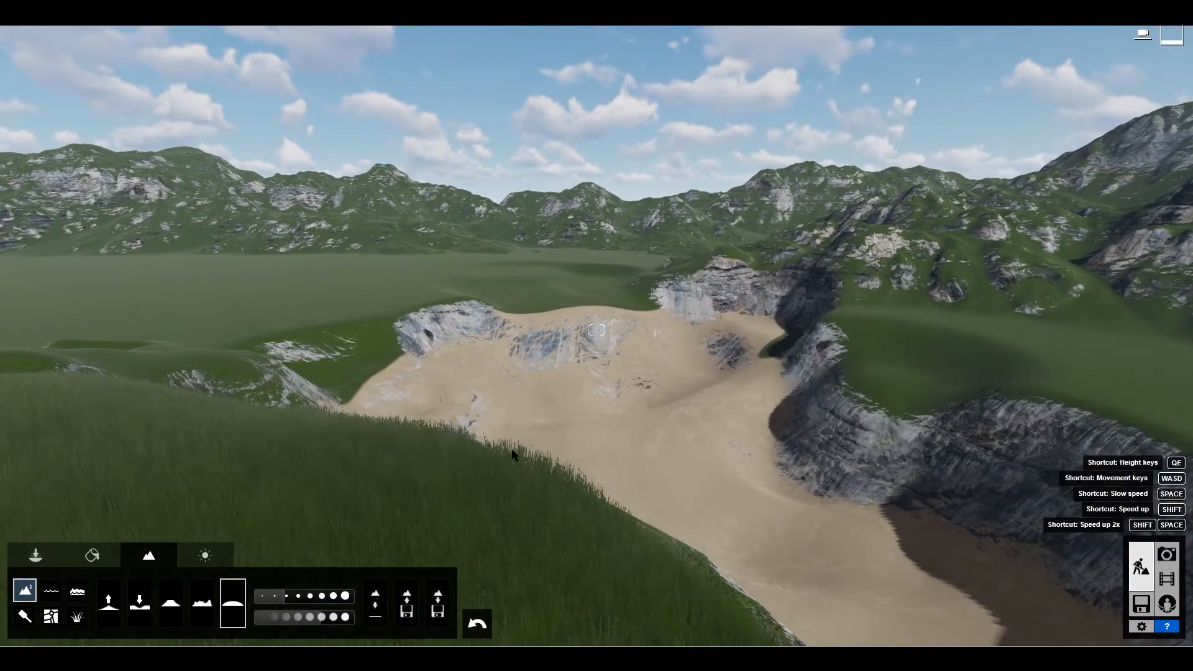
pyautogui.moveTo(510, 449)
pyautogui.mouseDown(button='right')
pyautogui.moveTo(348, 516)
pyautogui.moveTo(489, 465)
pyautogui.mouseUp(button='right')
pyautogui.press('q')
pyautogui.press('w')
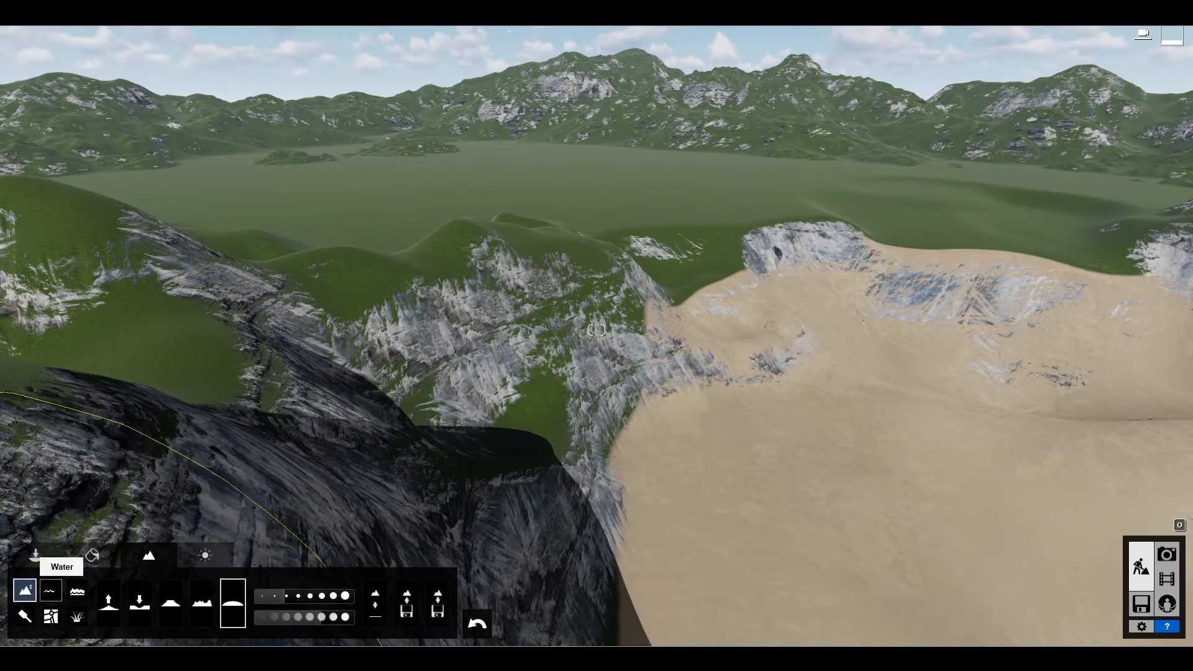
pyautogui.click(52, 591)
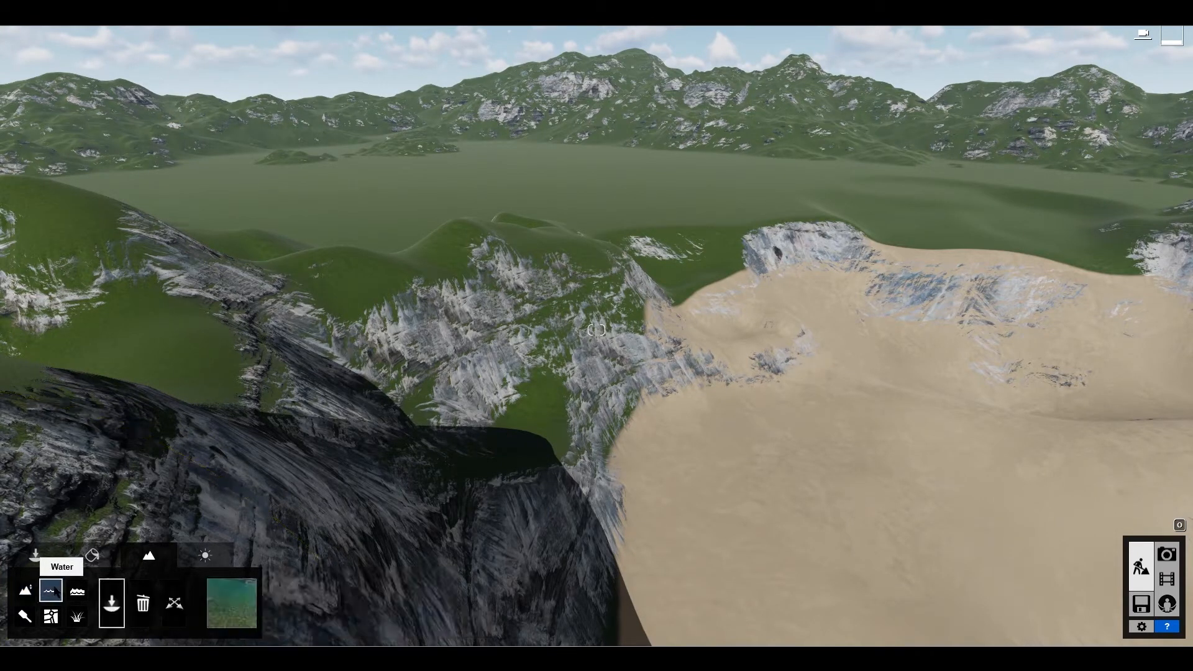
pyautogui.click(234, 596)
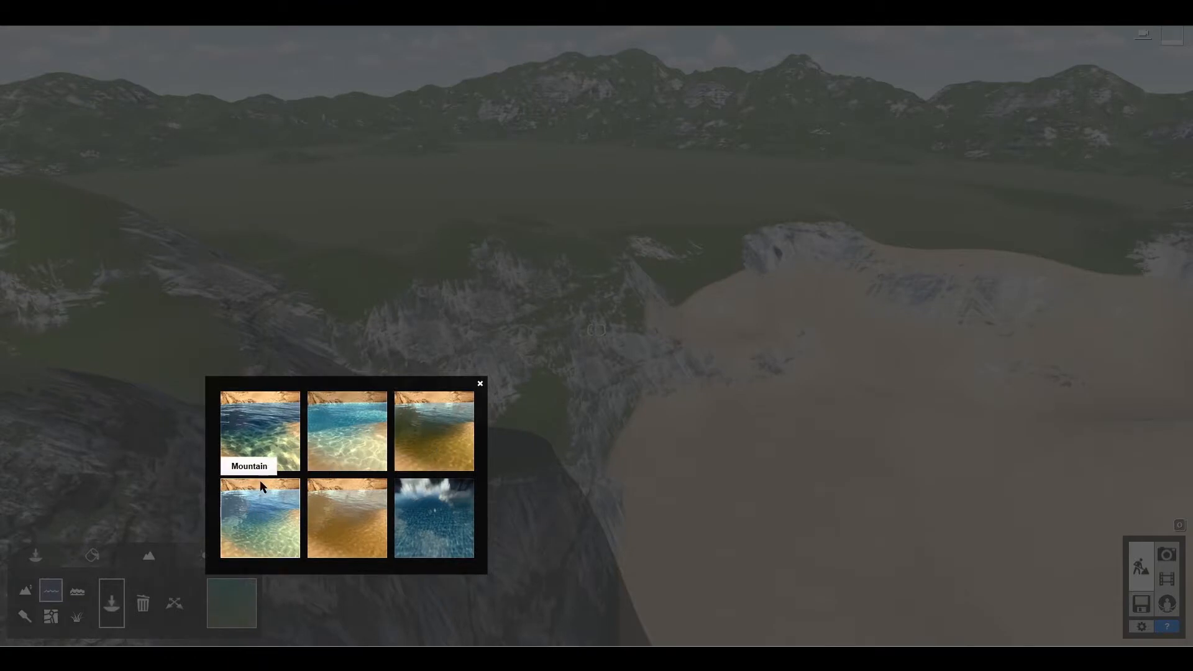
pyautogui.click(253, 437)
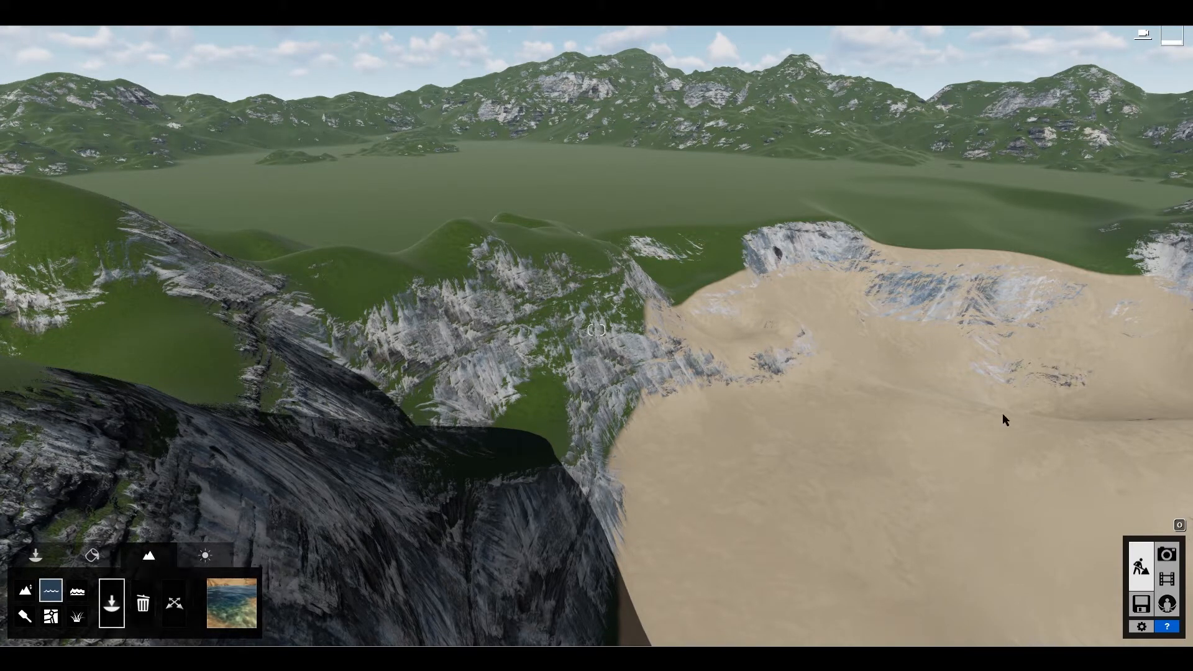
# Lay a rectangular water plane over the sandy basin, spanning from its middle to the grassy ridge beyond the shaded rock wall.
pyautogui.moveTo(972, 431); pyautogui.dragTo(941, 422, button='right')
pyautogui.press('s')
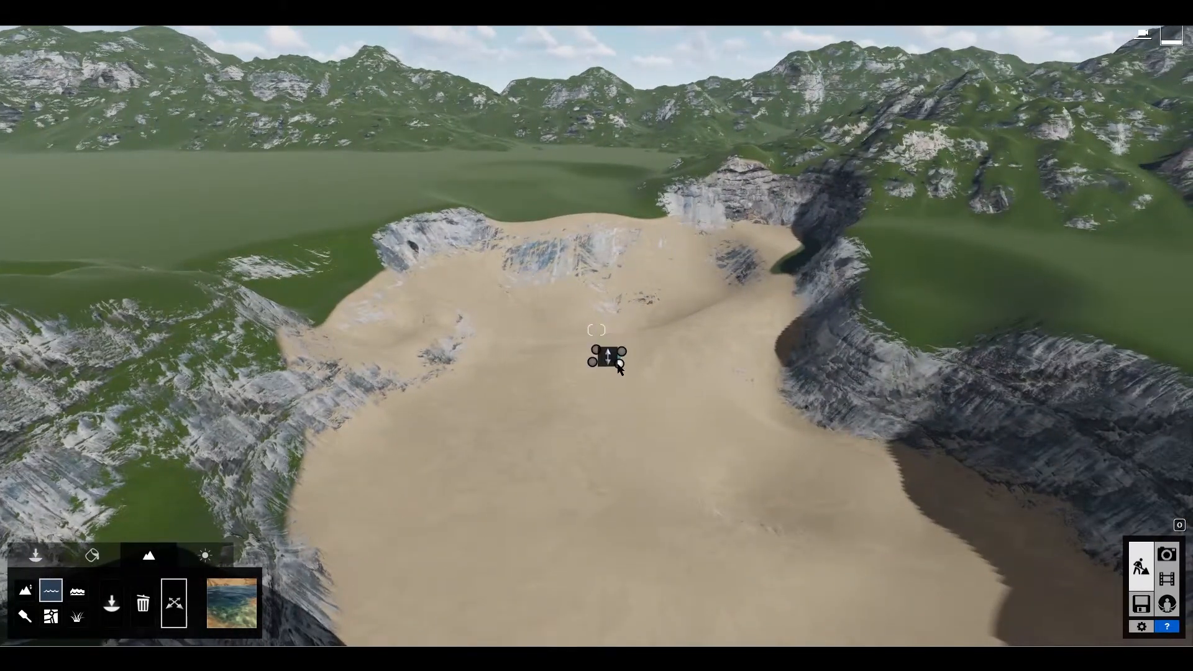
pyautogui.moveTo(620, 367); pyautogui.dragTo(1123, 624)
pyautogui.press('s')
pyautogui.press('s')
pyautogui.moveTo(647, 205); pyautogui.dragTo(647, 335, button='right')
pyautogui.moveTo(684, 245); pyautogui.dragTo(698, 255, button='right')
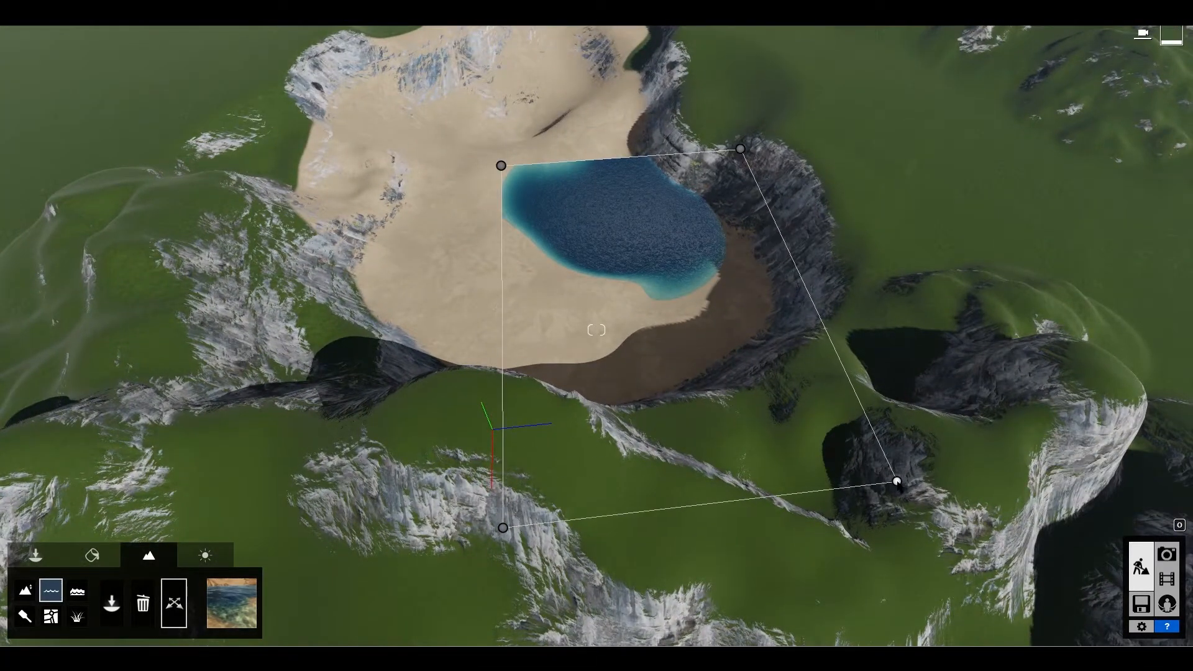
# Stretch the water plane's corner outward past the far shore so the plane covers the whole basin.
pyautogui.moveTo(502, 167); pyautogui.dragTo(259, 49)
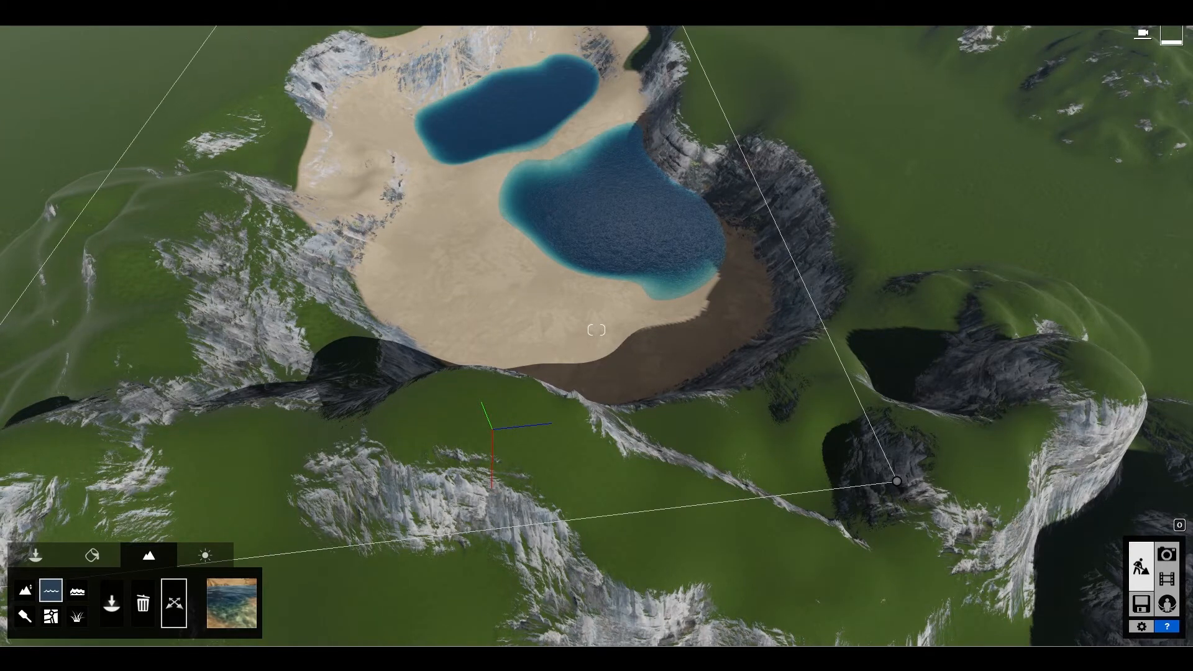
pyautogui.press('s')
pyautogui.moveTo(562, 195); pyautogui.dragTo(628, 406, button='right')
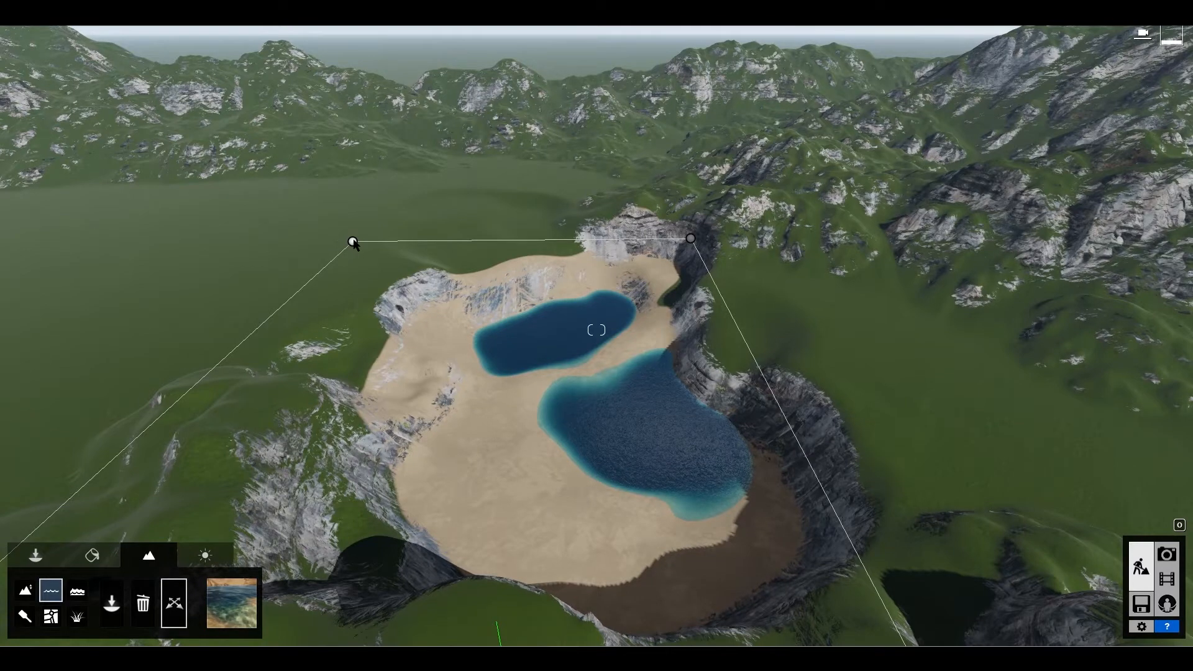
# Raise the water plane until the lake floods the entire sandy basin up to the surrounding rocky shores.
pyautogui.press('s')
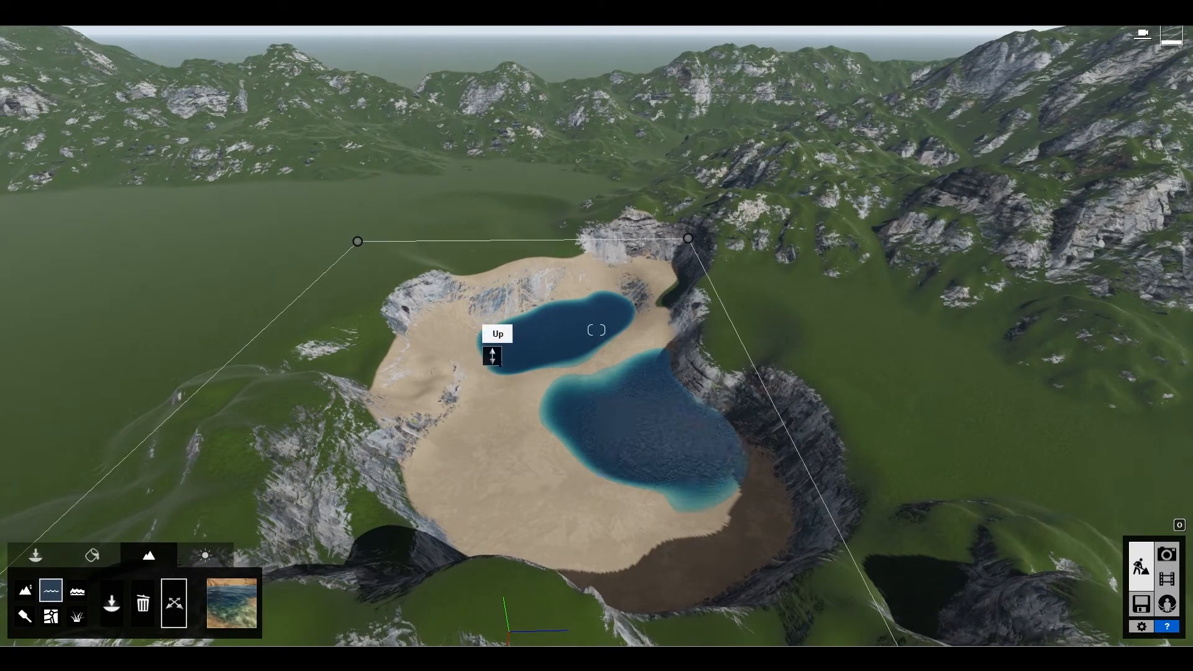
pyautogui.moveTo(495, 341); pyautogui.dragTo(512, 27)
pyautogui.press('w')
pyautogui.moveTo(474, 342); pyautogui.dragTo(478, 29)
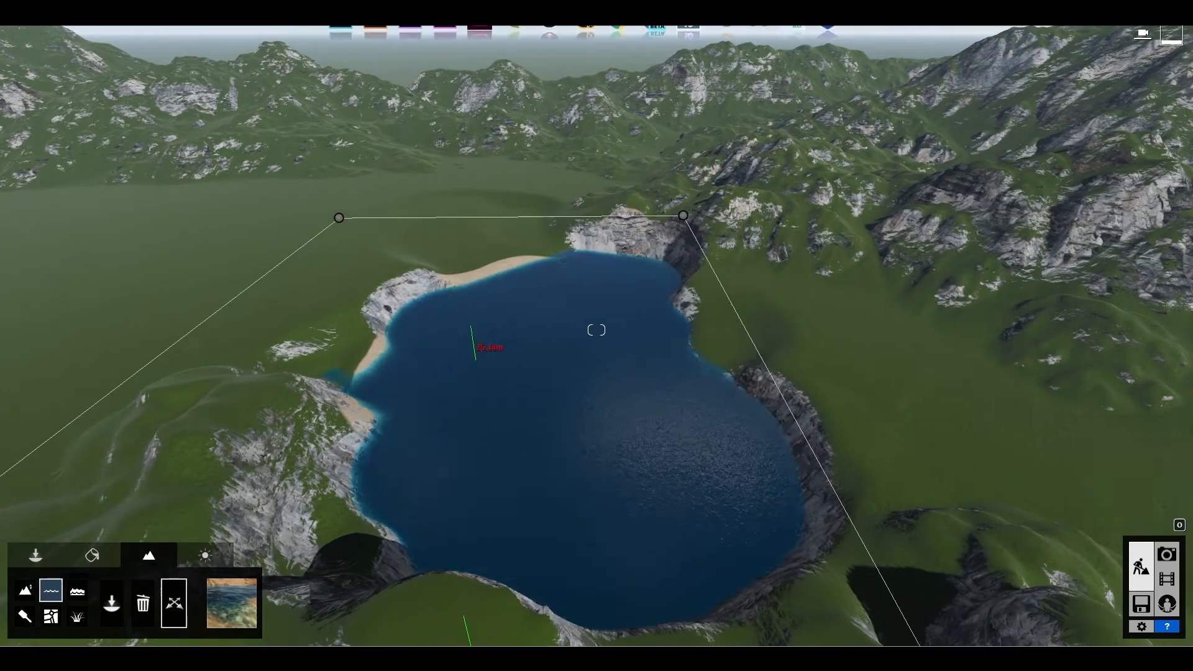
pyautogui.moveTo(790, 398); pyautogui.dragTo(828, 469, button='right')
pyautogui.press('w')
pyautogui.press('d')
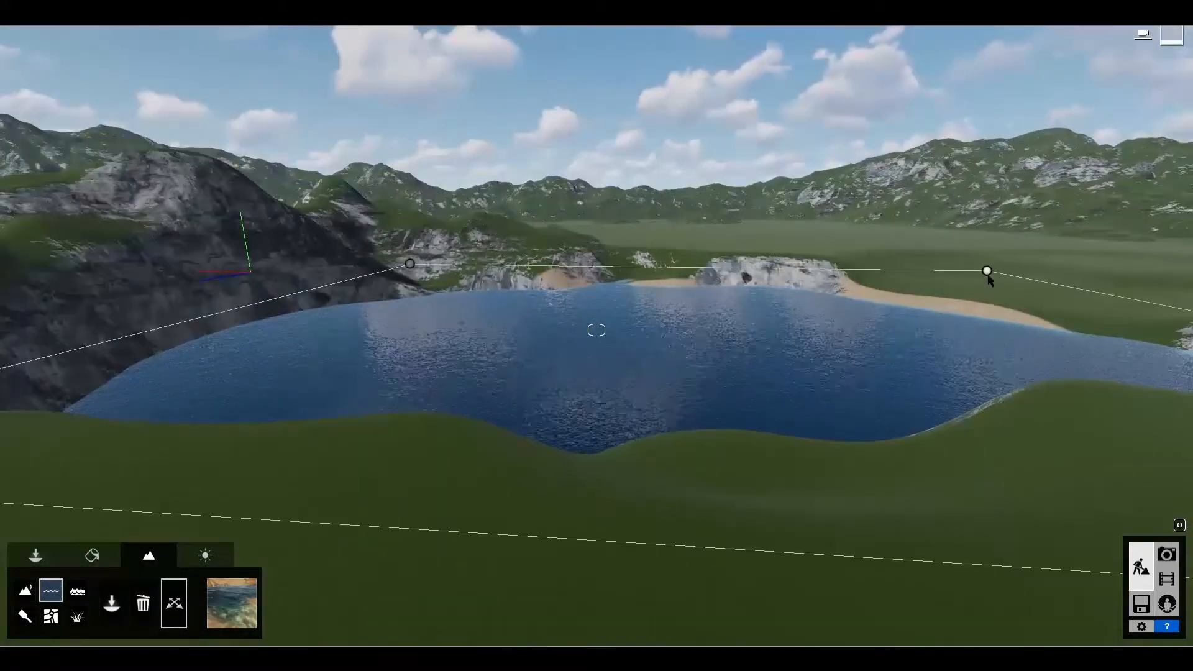
pyautogui.moveTo(650, 316); pyautogui.dragTo(719, 242)
# Try the fourth water type and then the bright turquoise second type on the lake.
pyautogui.press('q')
pyautogui.moveTo(719, 243); pyautogui.dragTo(656, 420, button='right')
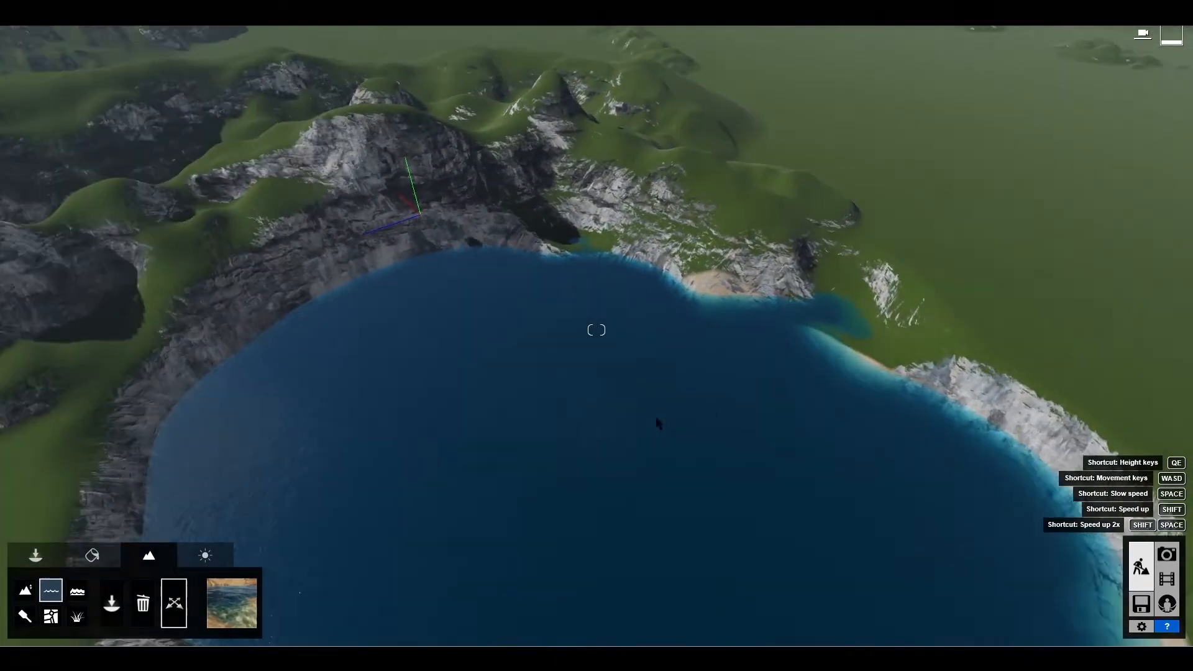
pyautogui.click(224, 596)
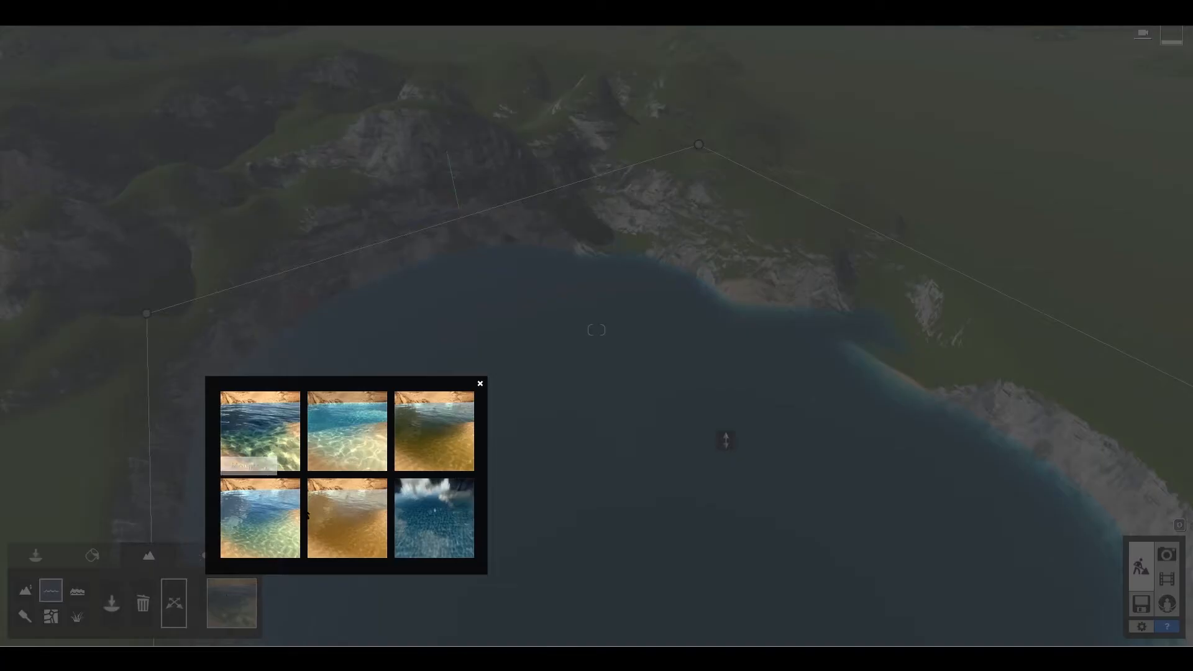
pyautogui.click(285, 519)
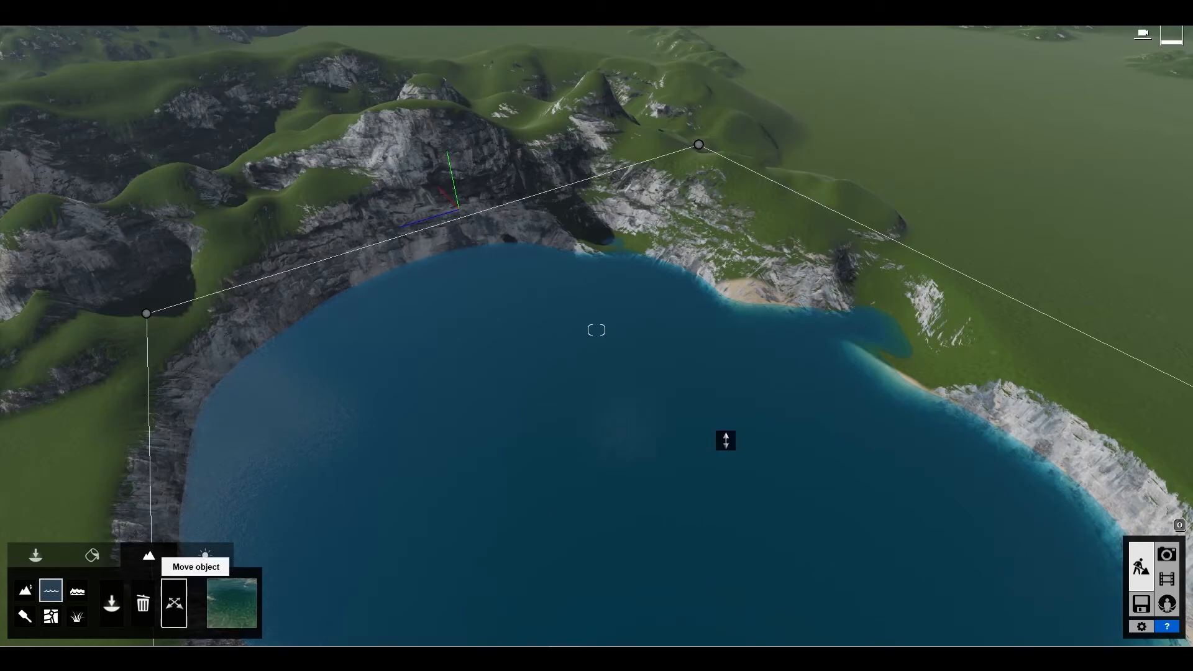
pyautogui.click(229, 604)
pyautogui.click(323, 433)
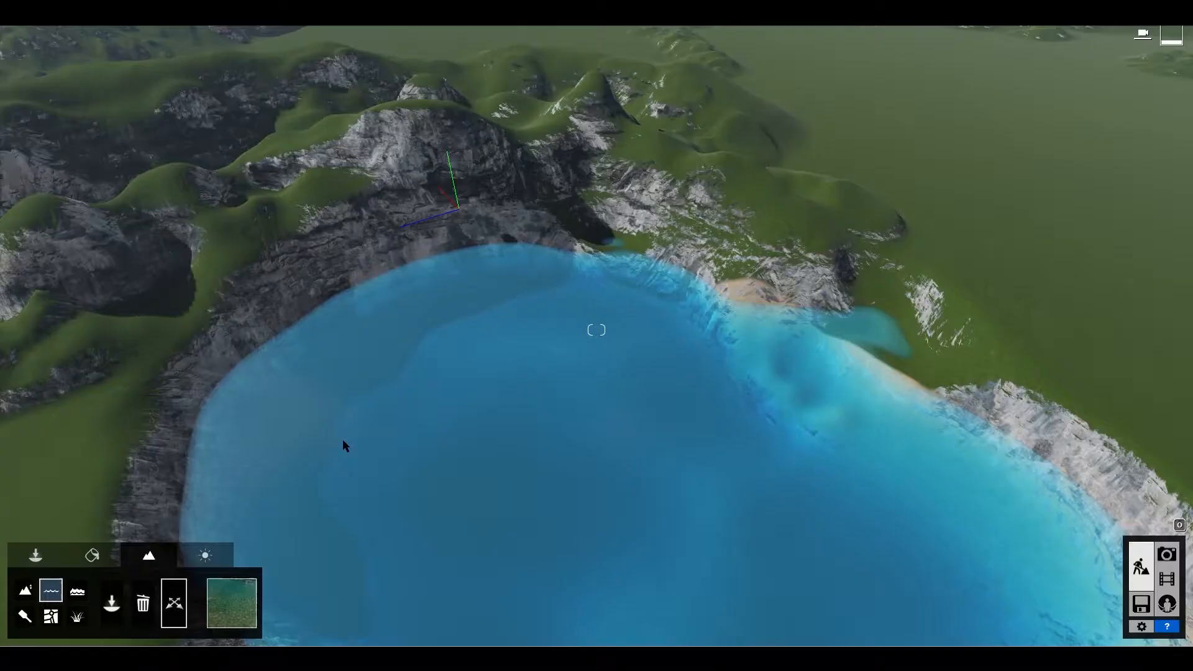
# View the turquoise lake from above its surface and try the rough, foamy sixth water type on it.
pyautogui.press('w')
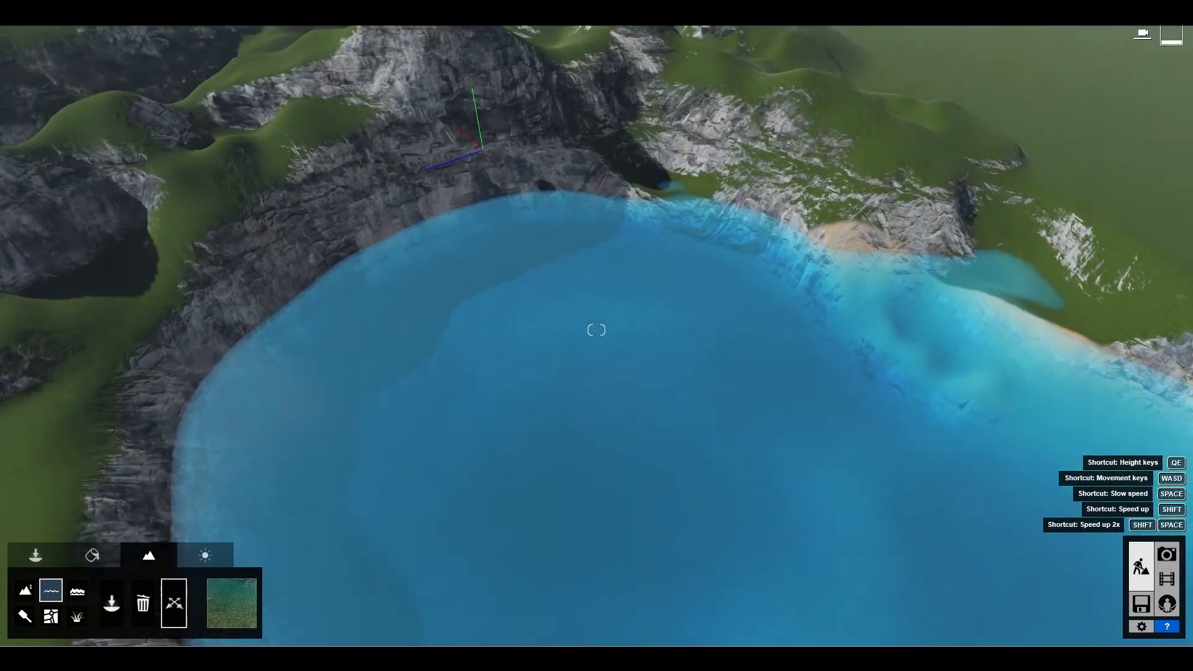
pyautogui.moveTo(348, 547); pyautogui.dragTo(516, 496, button='right')
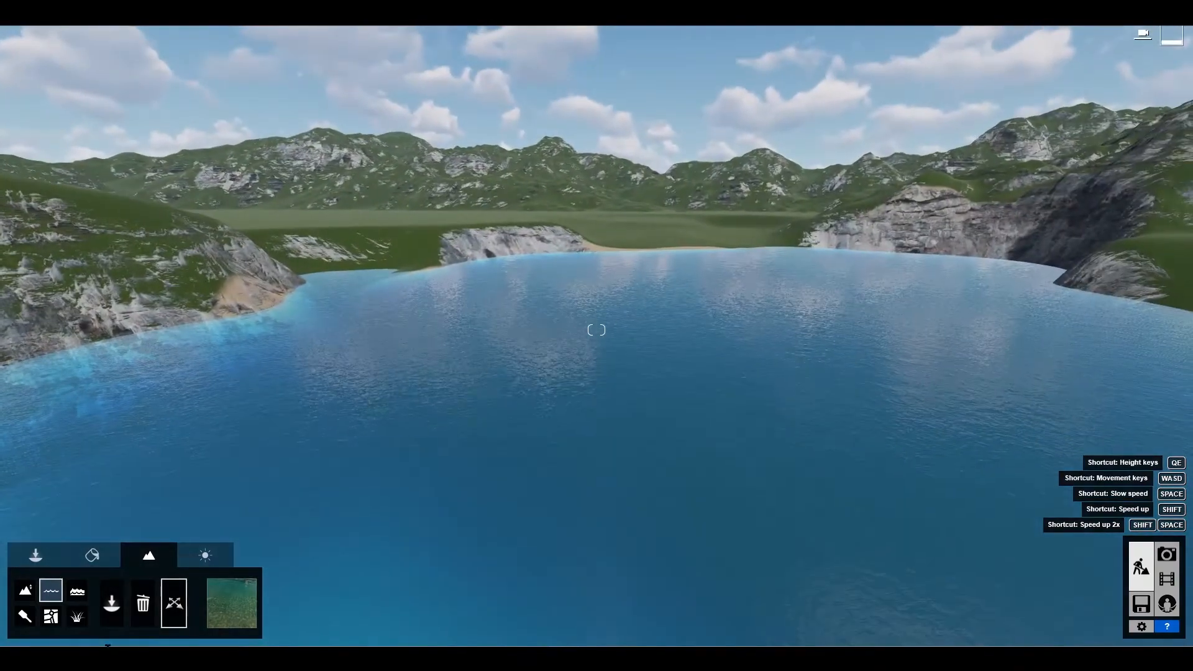
pyautogui.click(249, 610)
pyautogui.click(470, 520)
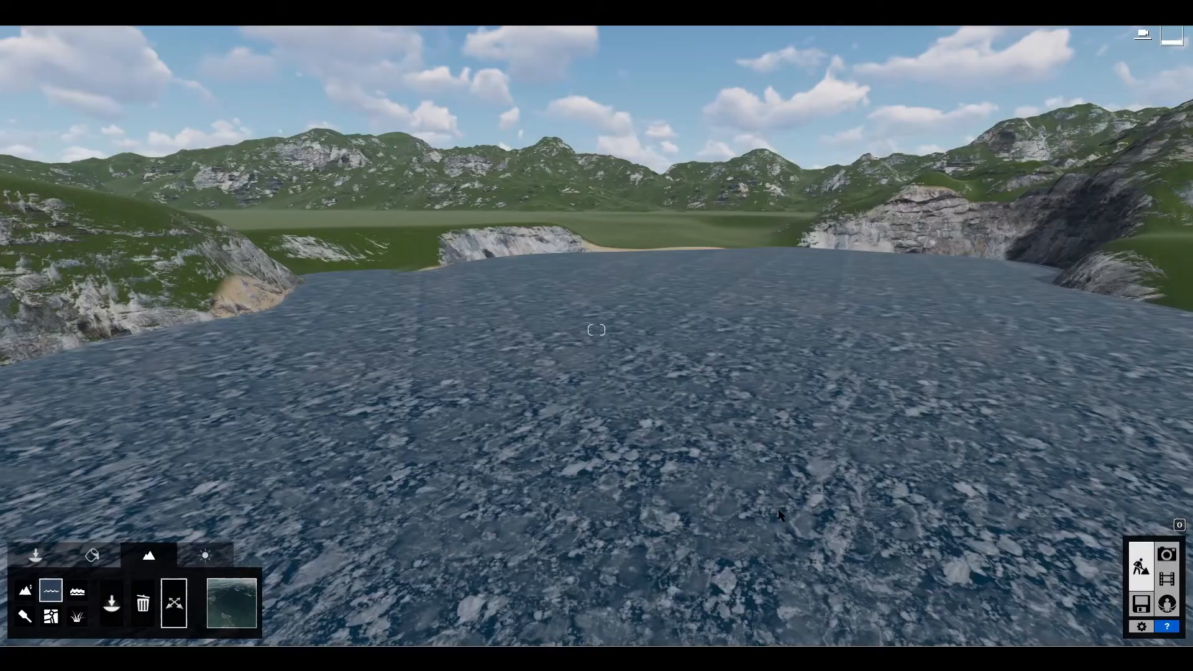
# Try the Dirt water type on the lake and return it to the dark blue-green first type.
pyautogui.press('q')
pyautogui.moveTo(932, 517); pyautogui.dragTo(911, 634, button='right')
pyautogui.click(233, 600)
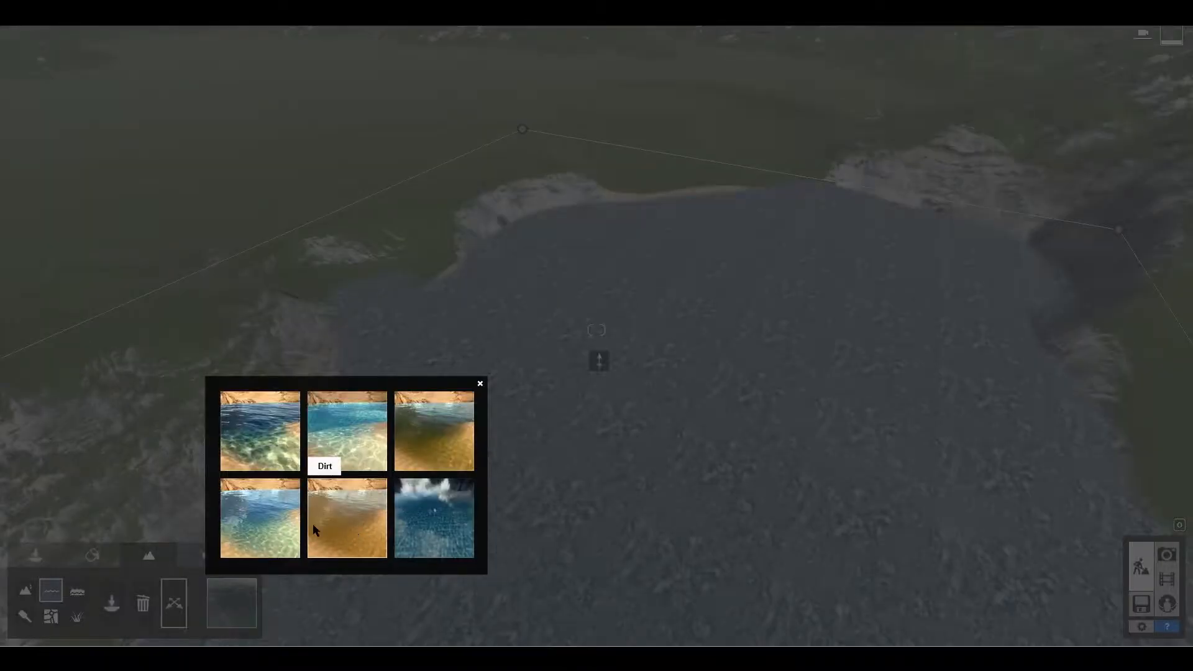
pyautogui.click(330, 522)
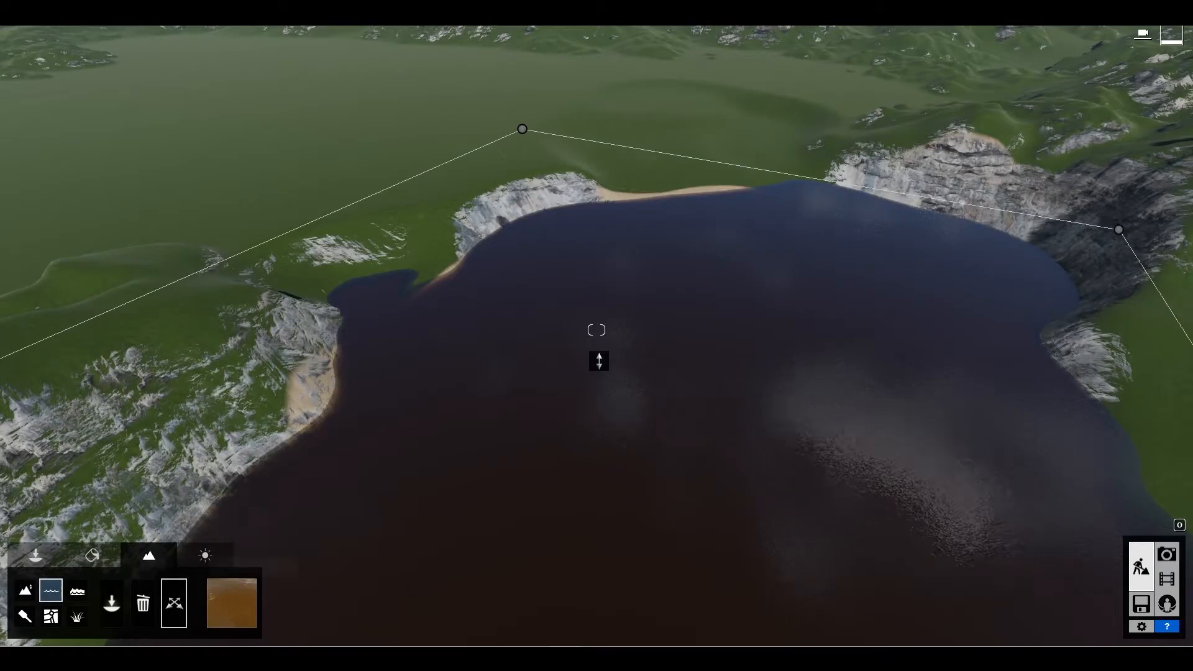
pyautogui.click(226, 598)
pyautogui.click(287, 437)
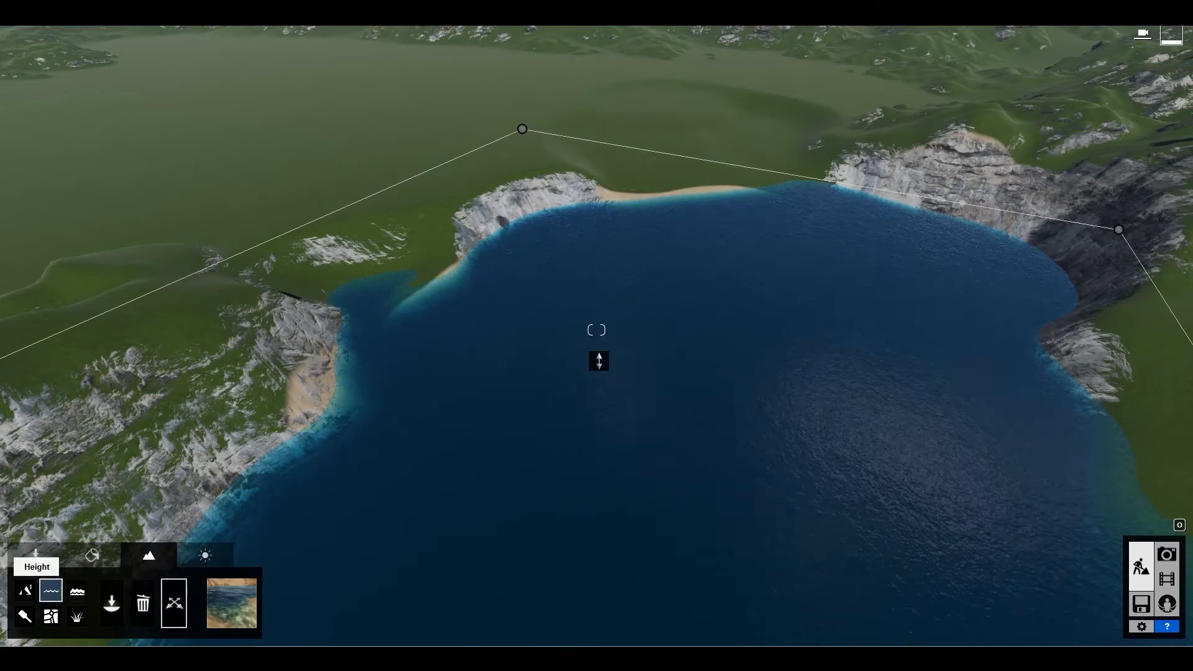
# Replace the sand texture in the third landscape paint slot with a green grass texture.
pyautogui.click(25, 616)
pyautogui.press('q')
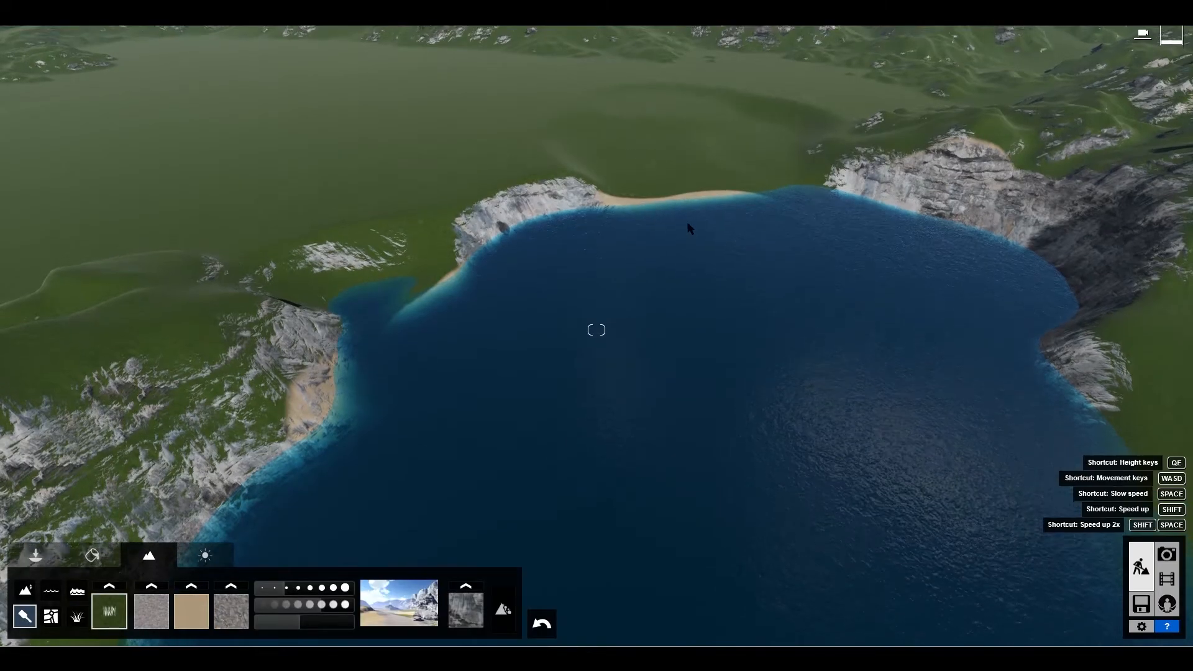
pyautogui.moveTo(688, 221); pyautogui.dragTo(701, 299, button='right')
pyautogui.press('w')
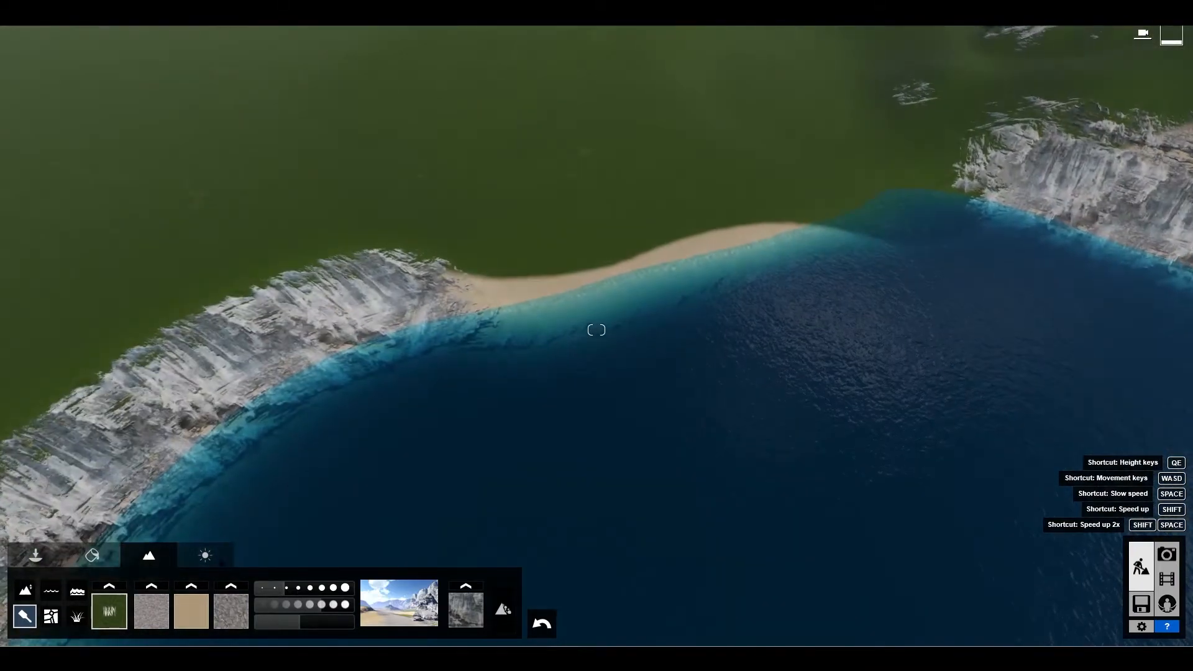
pyautogui.click(193, 613)
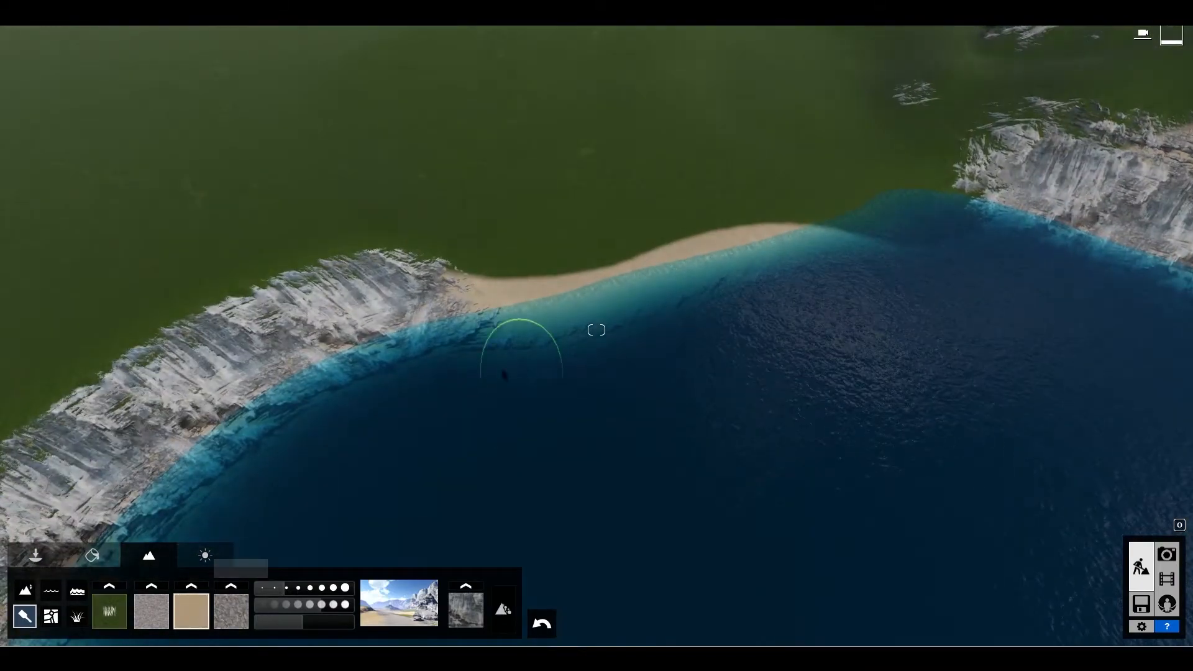
pyautogui.click(192, 587)
pyautogui.click(756, 337)
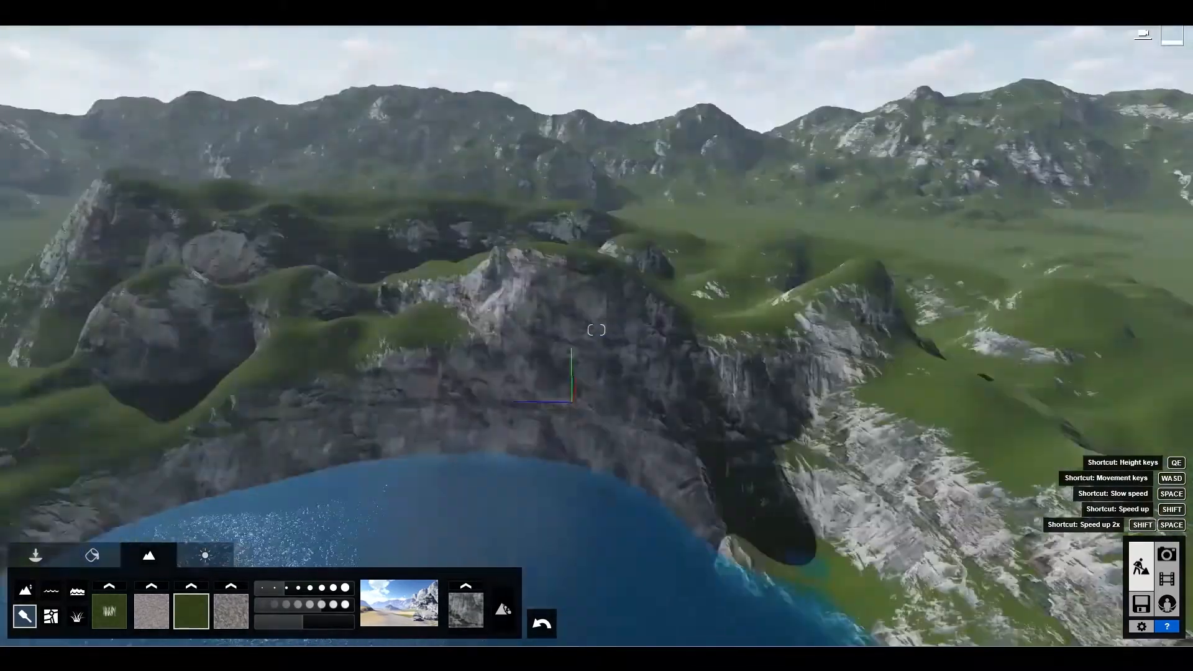
# Raise the terrain along the lake's rocky shore, at the dark hollow and the shallow inlet near it.
pyautogui.click(51, 590)
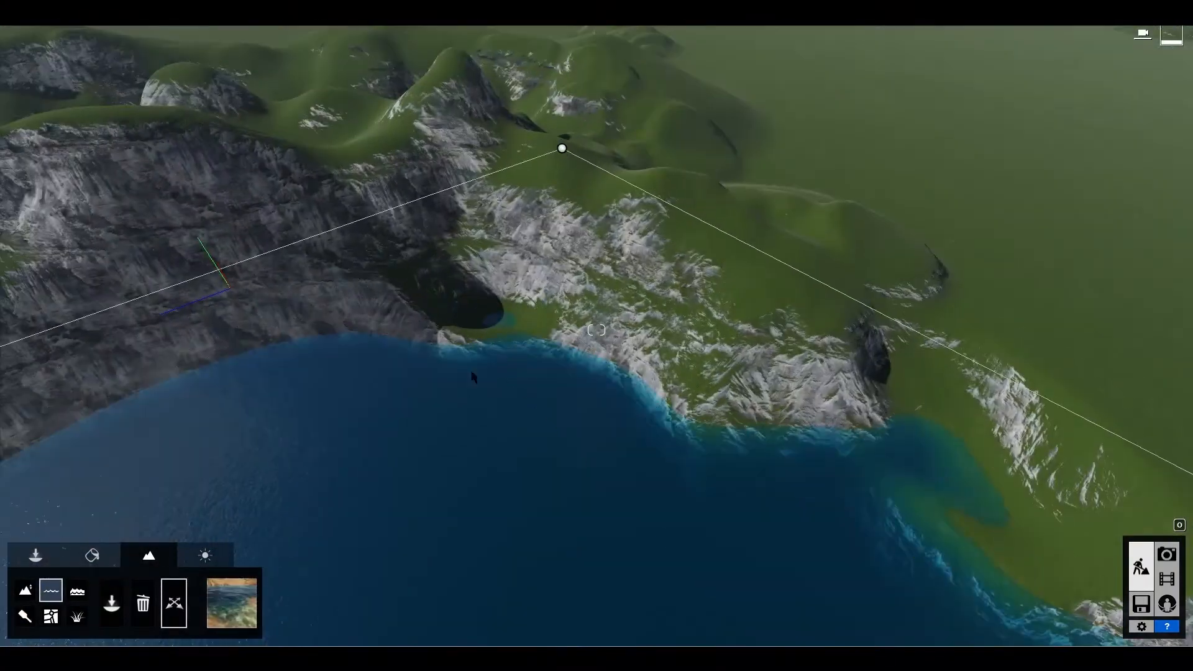
pyautogui.click(25, 591)
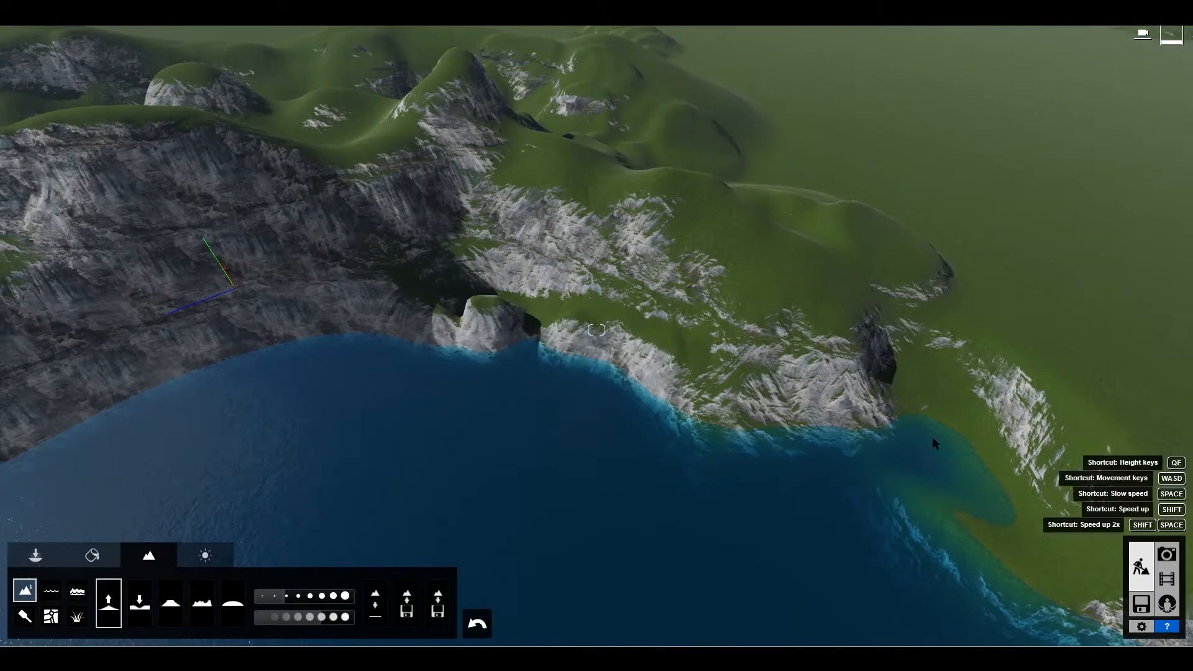
pyautogui.moveTo(933, 443); pyautogui.dragTo(1008, 493)
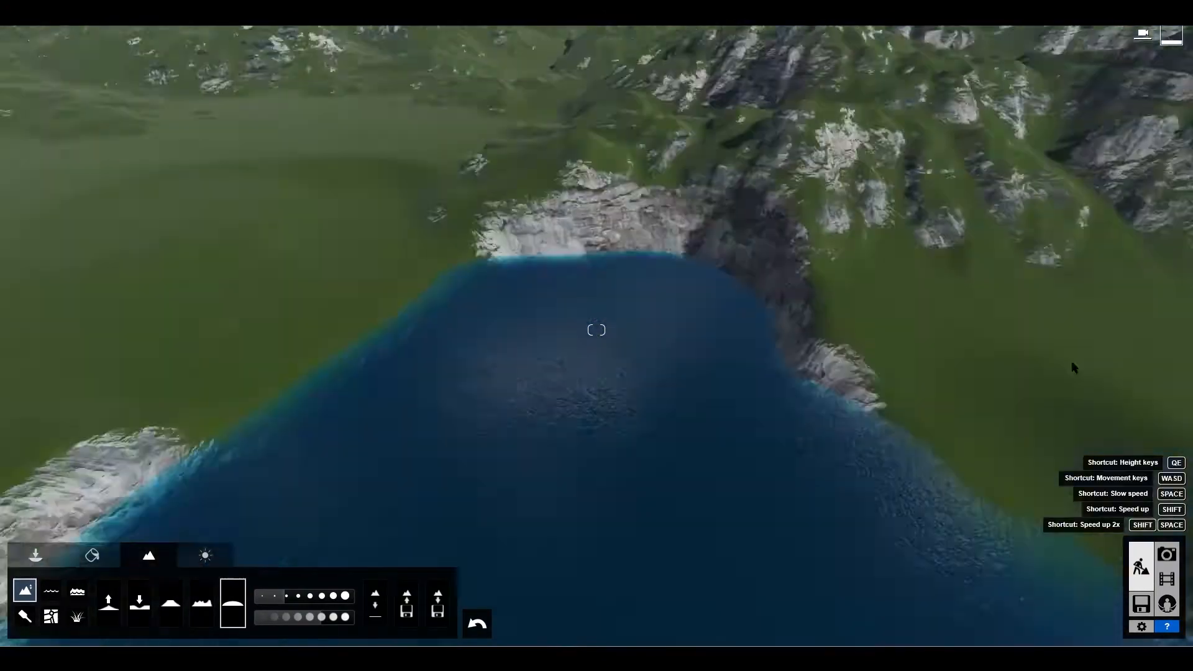
# Turn on the ocean for the landscape around the mountain lake.
pyautogui.moveTo(1076, 367); pyautogui.dragTo(573, 377, button='right')
pyautogui.press('w')
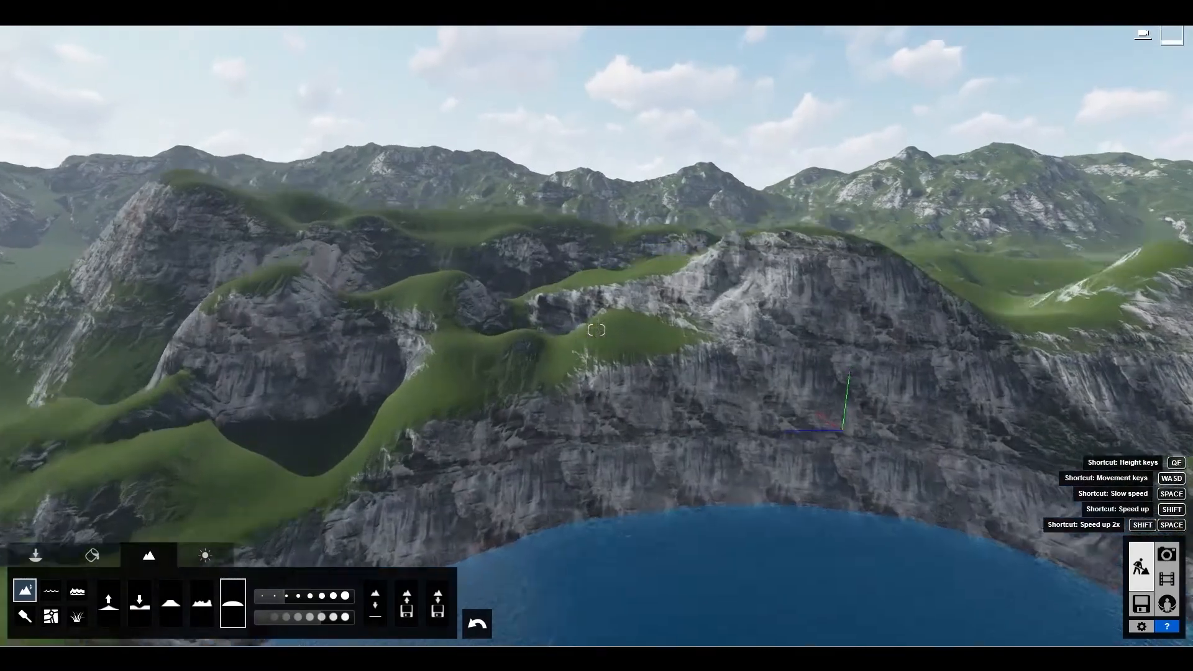
pyautogui.press('w')
pyautogui.moveTo(596, 330); pyautogui.dragTo(920, 330, button='right')
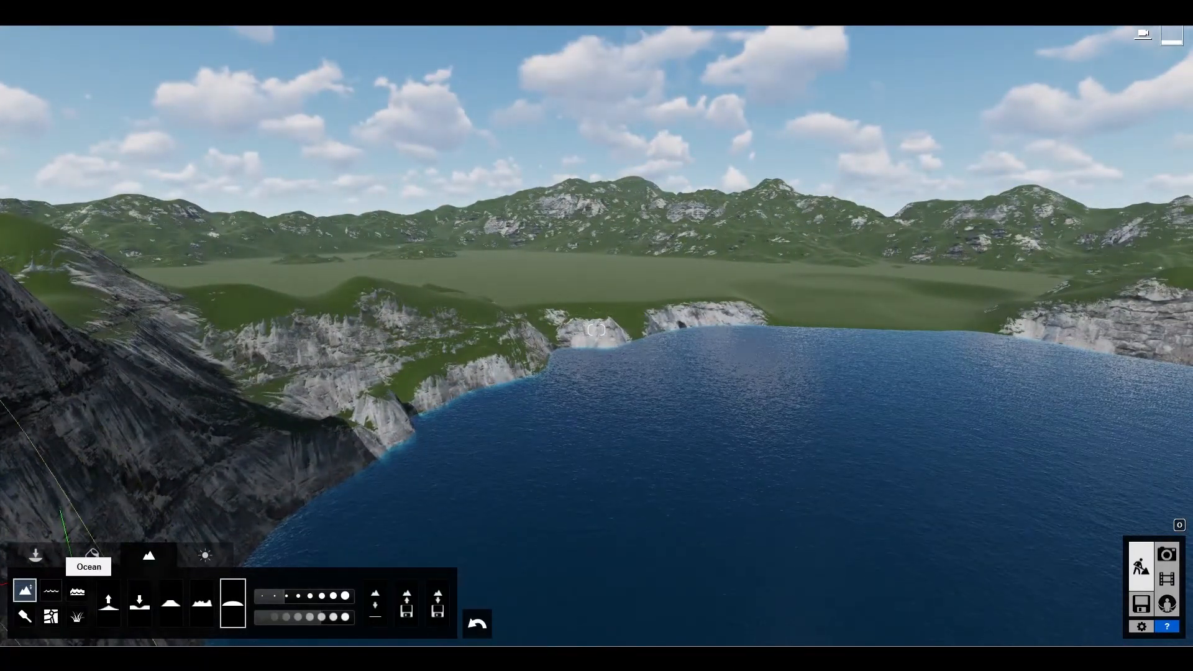
pyautogui.click(81, 592)
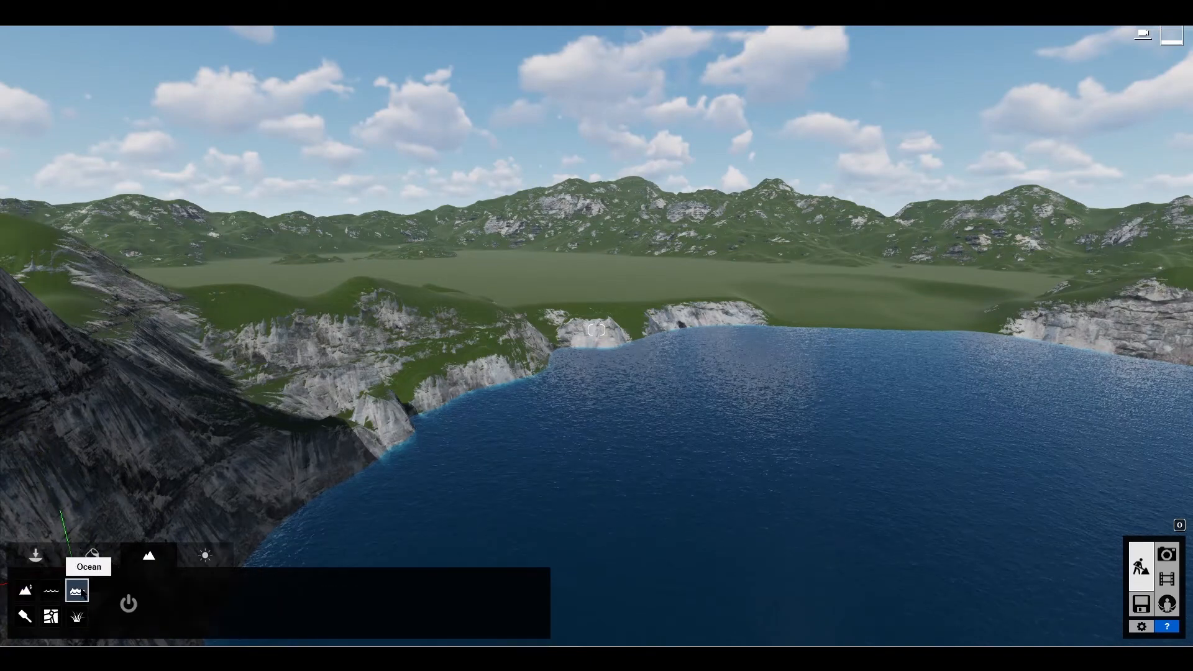
pyautogui.click(129, 602)
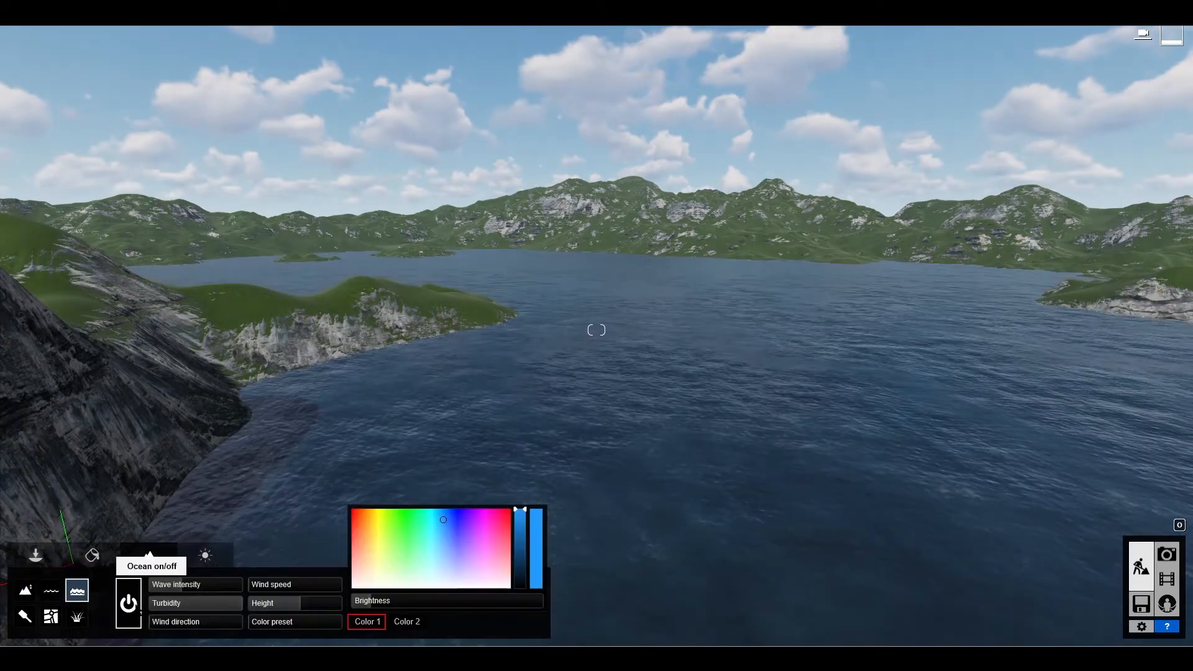
# Lower the ocean's height until its water stays within the lake basin and leaves the surrounding plain dry.
pyautogui.moveTo(939, 473); pyautogui.dragTo(1020, 497, button='right')
pyautogui.press('q')
pyautogui.press('w')
pyautogui.press('q')
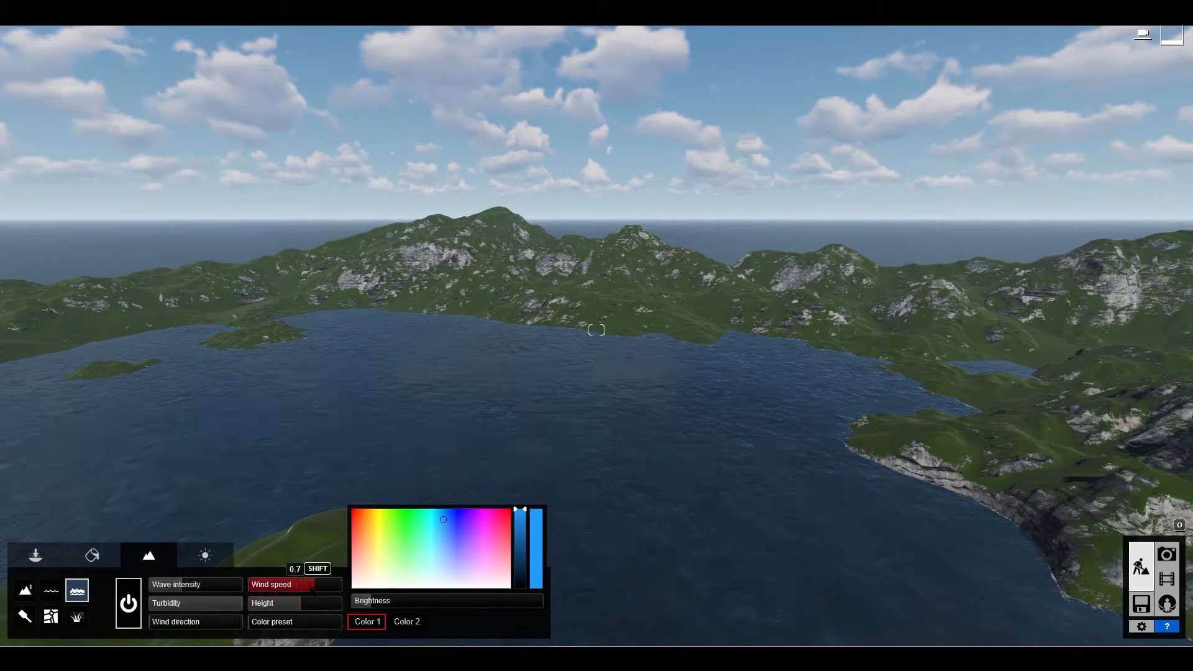
pyautogui.moveTo(280, 606); pyautogui.dragTo(302, 624)
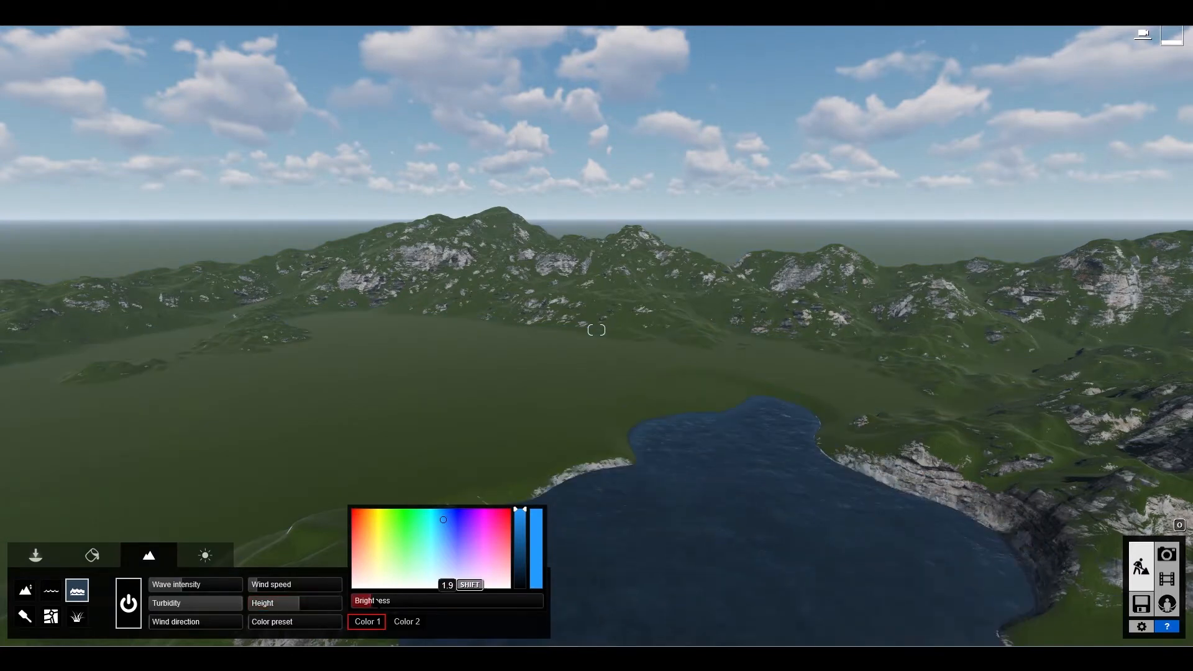
# Brighten the ocean's colour and set its wave intensity to 0.8.
pyautogui.moveTo(377, 600)
pyautogui.mouseDown()
pyautogui.moveTo(413, 600)
pyautogui.moveTo(364, 600)
pyautogui.moveTo(391, 602)
pyautogui.moveTo(377, 602)
pyautogui.mouseUp()
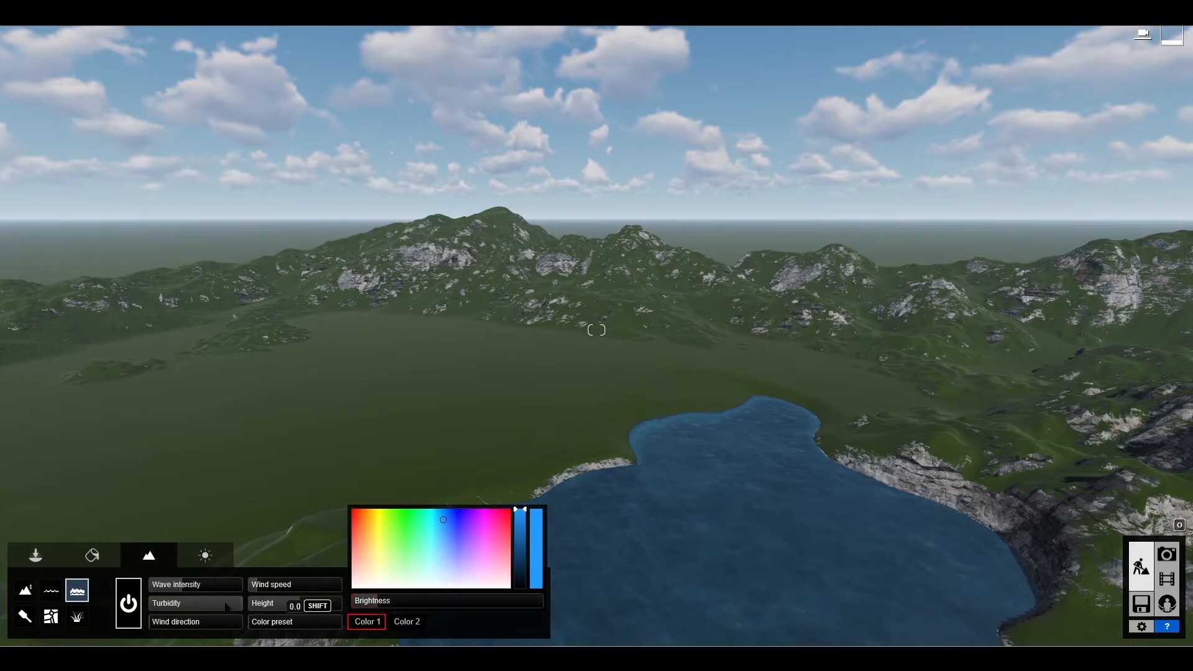
pyautogui.moveTo(176, 584); pyautogui.dragTo(219, 595)
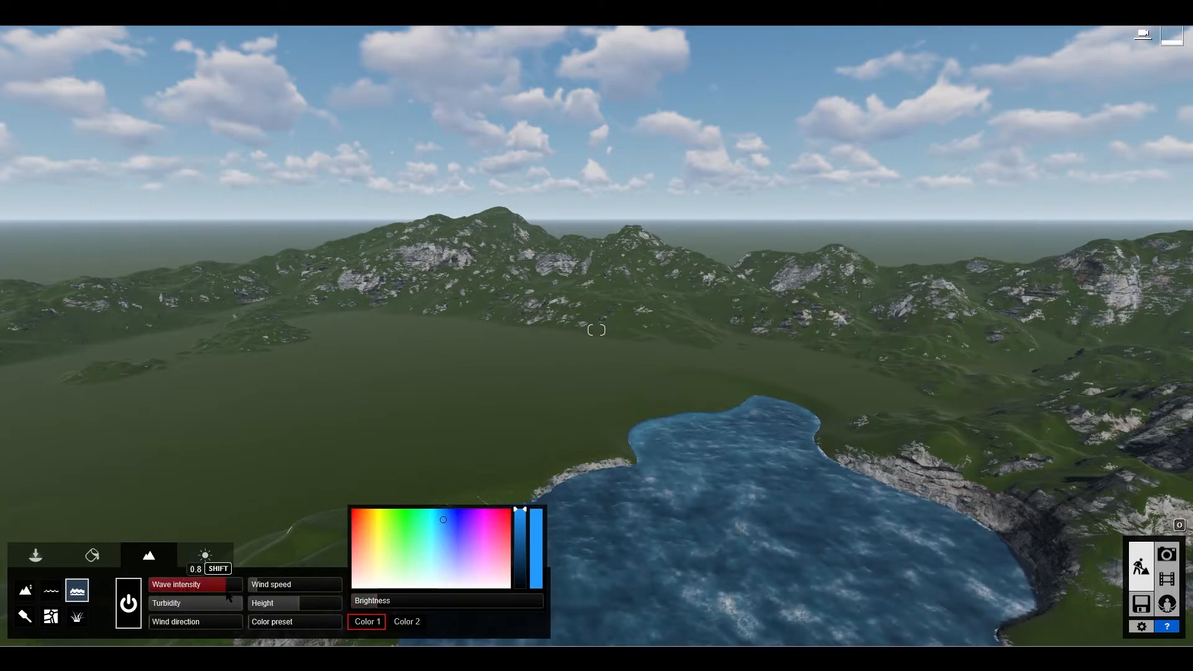
# Examine the waves and foam along the rocky cliffs and around the small rock island near the shore.
pyautogui.press('w')
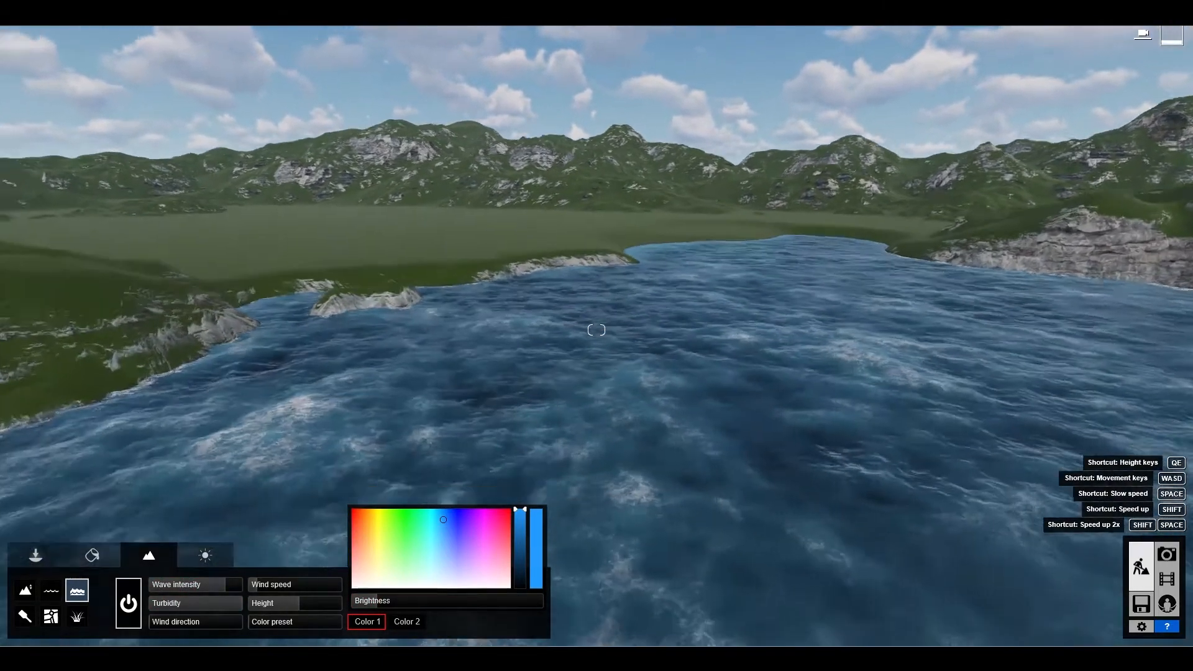
pyautogui.moveTo(778, 578); pyautogui.dragTo(530, 578, button='right')
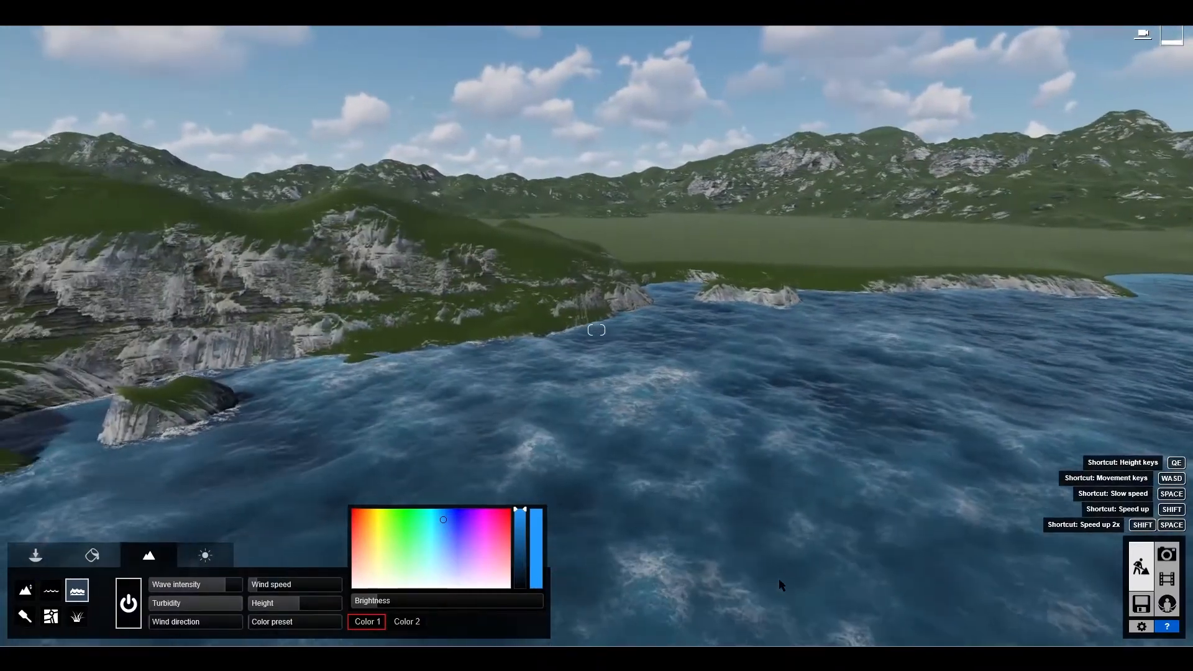
pyautogui.moveTo(778, 578); pyautogui.dragTo(530, 578, button='right')
pyautogui.press('w')
pyautogui.moveTo(778, 578); pyautogui.dragTo(832, 542, button='right')
pyautogui.press('w')
pyautogui.press('a')
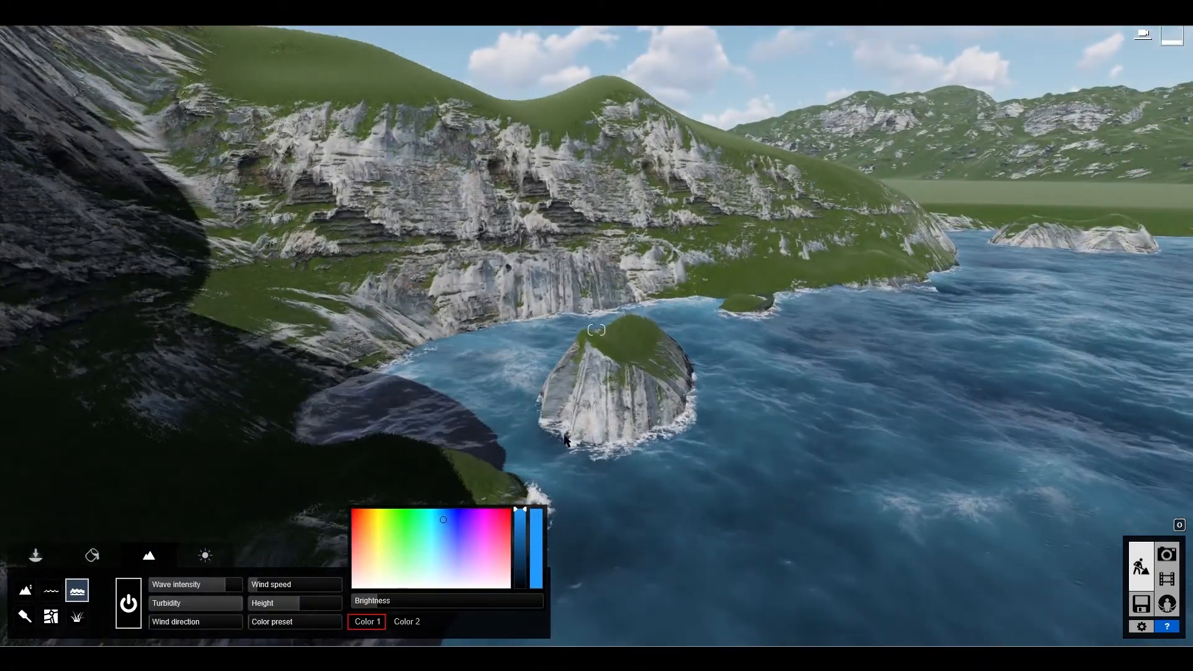
# Test the ocean's wind speed at 1.0 and reduce it to 0.1.
pyautogui.moveTo(510, 429); pyautogui.dragTo(613, 445, button='right')
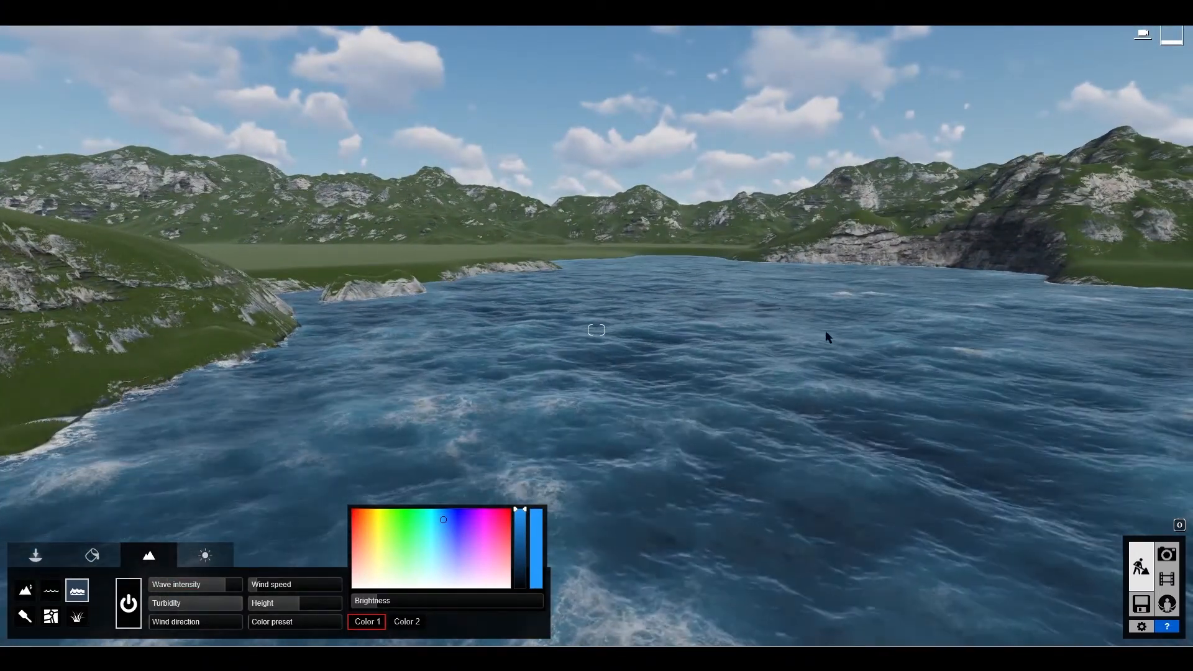
pyautogui.press('w')
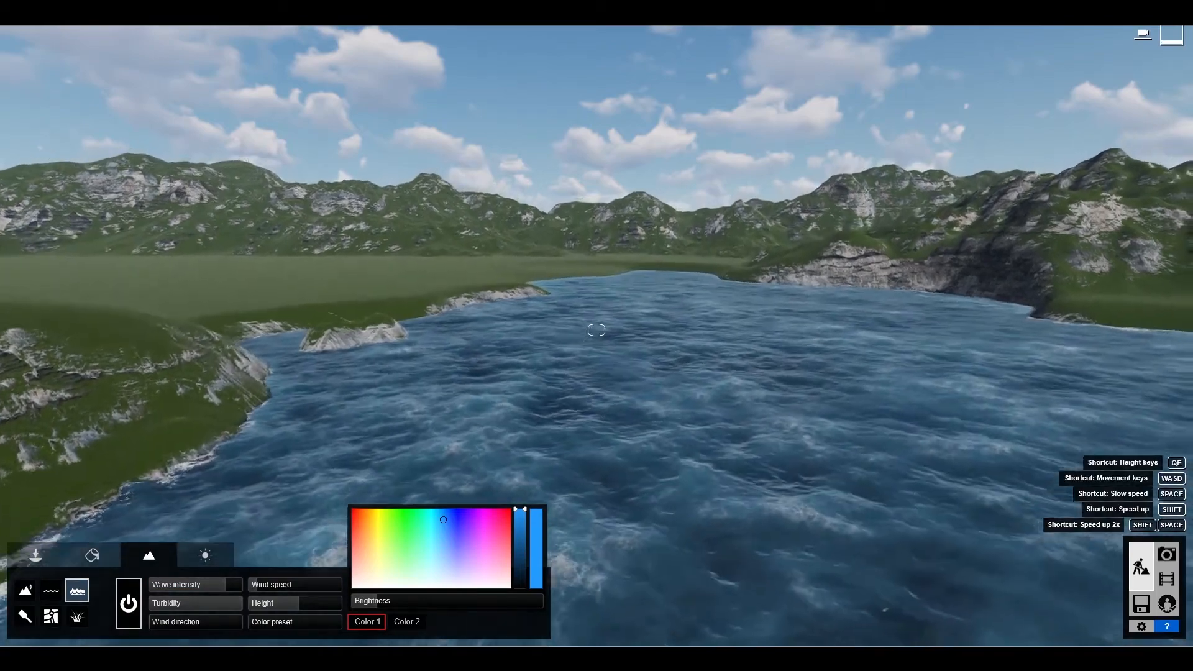
pyautogui.press('w')
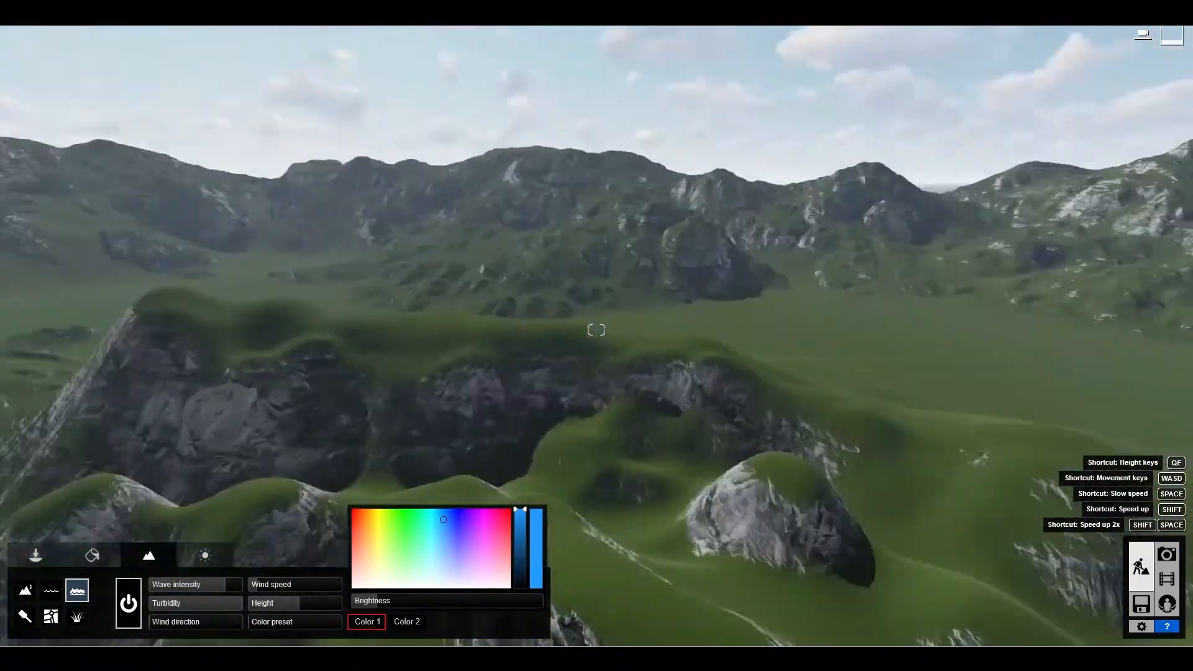
pyautogui.press('w')
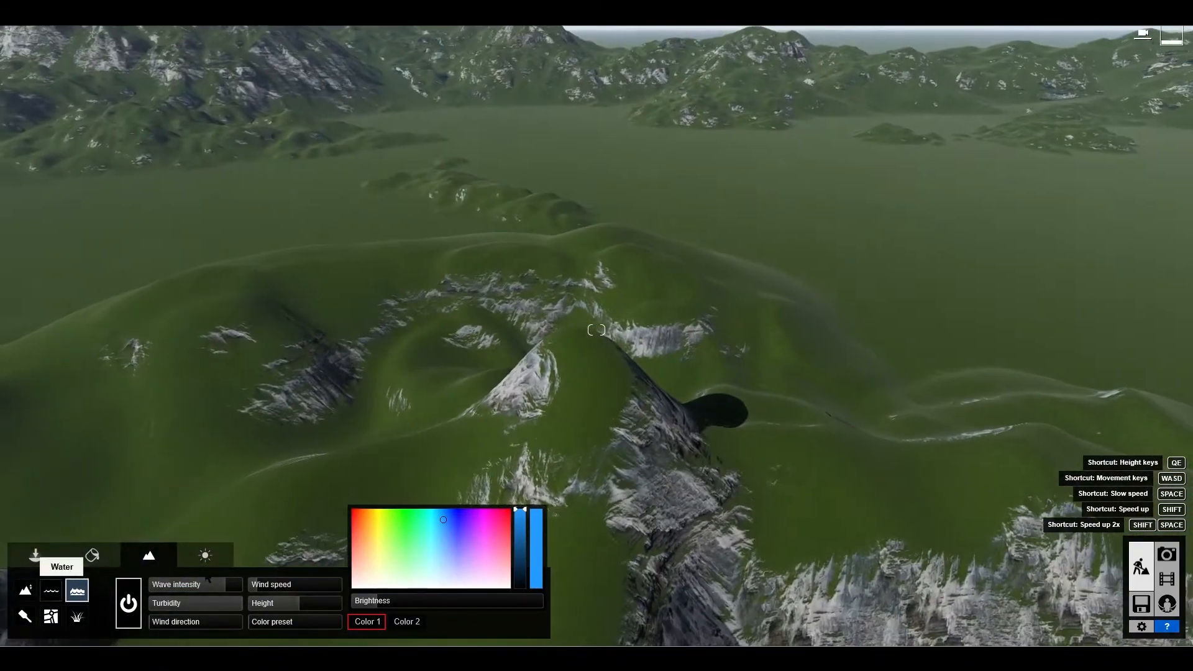
pyautogui.moveTo(597, 330); pyautogui.dragTo(984, 491, button='right')
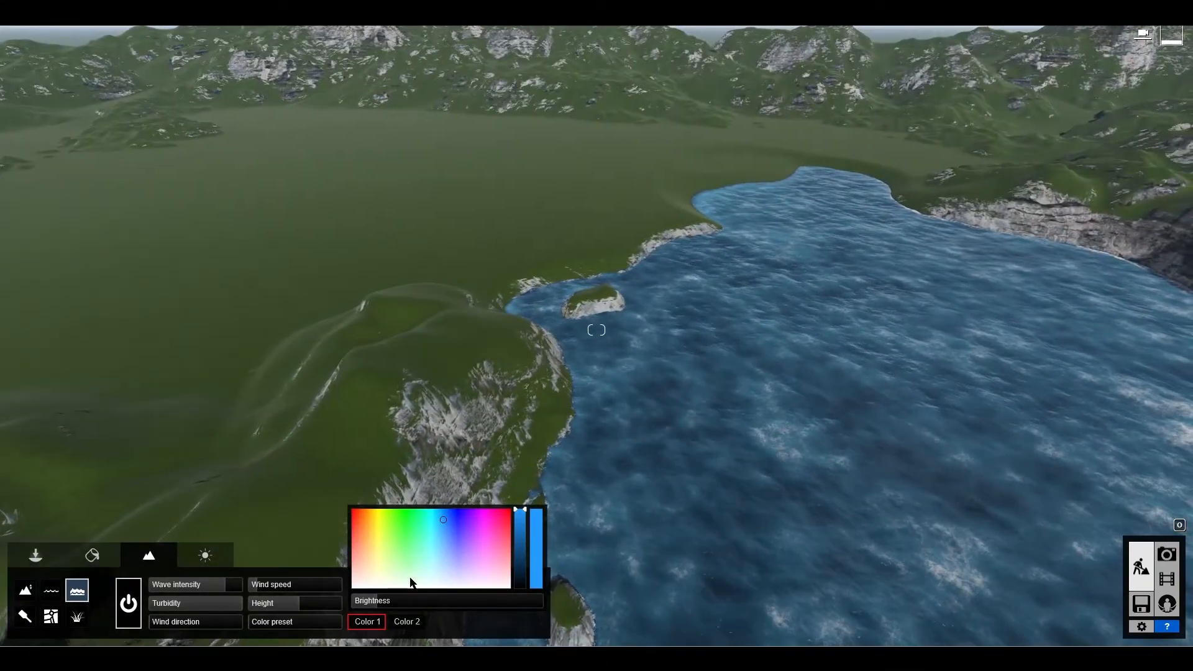
pyautogui.moveTo(322, 596); pyautogui.dragTo(346, 591)
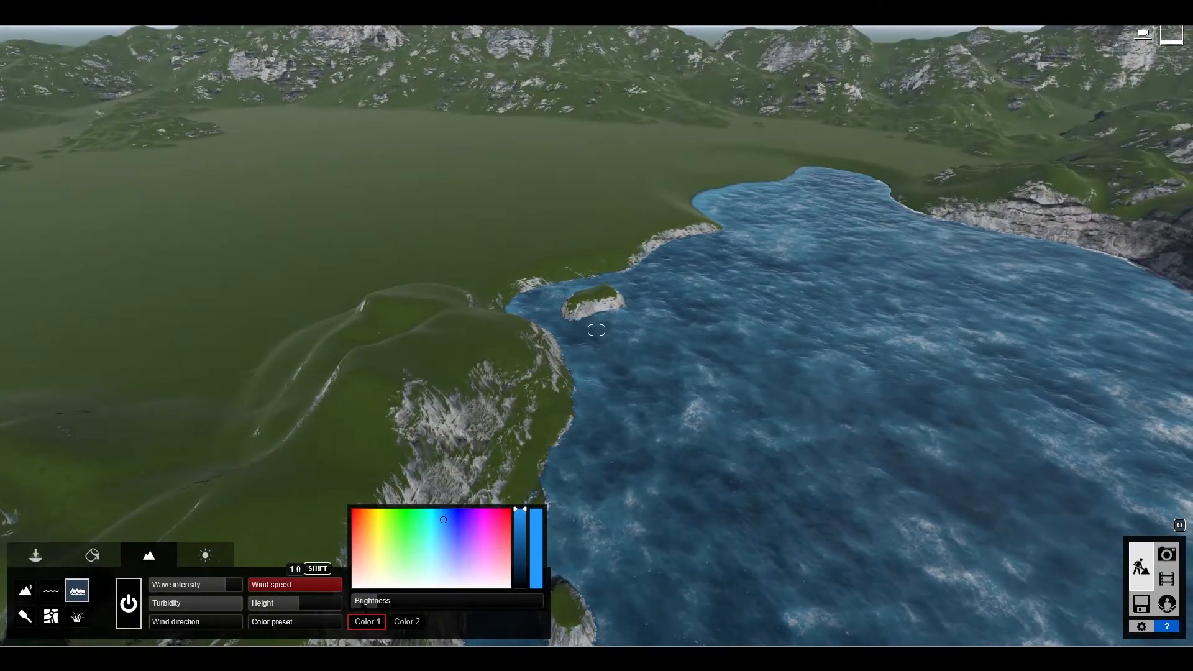
pyautogui.moveTo(914, 521)
pyautogui.mouseDown(button='right')
pyautogui.moveTo(935, 516)
pyautogui.moveTo(906, 498)
pyautogui.mouseUp(button='right')
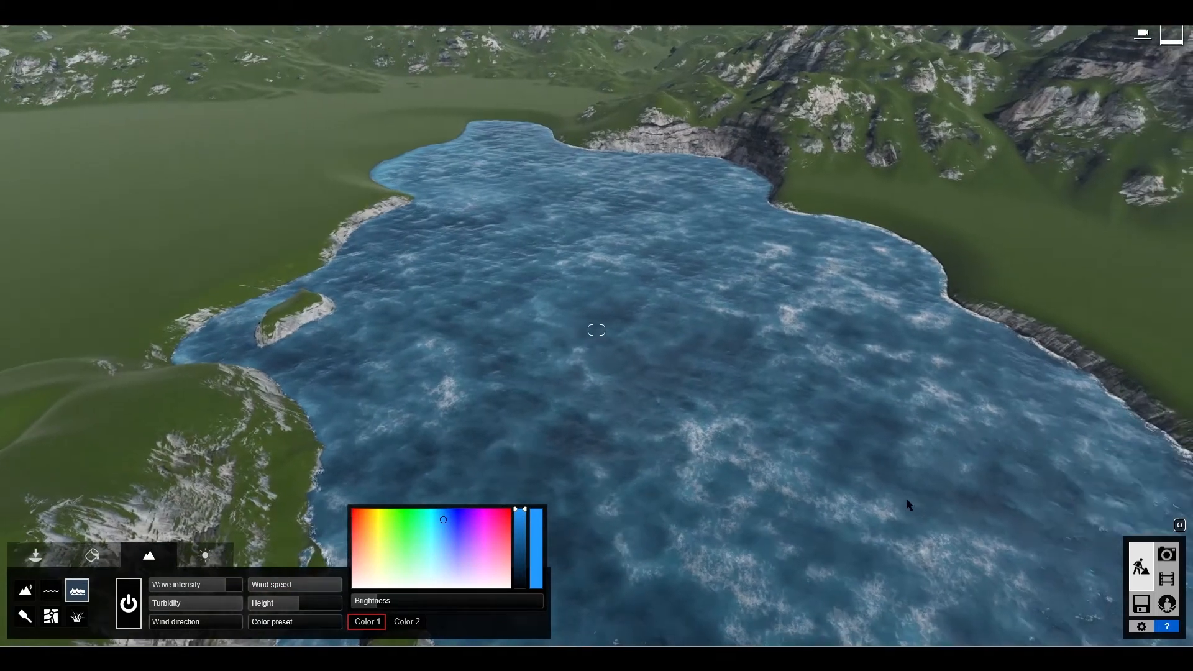
pyautogui.moveTo(287, 586); pyautogui.dragTo(259, 589)
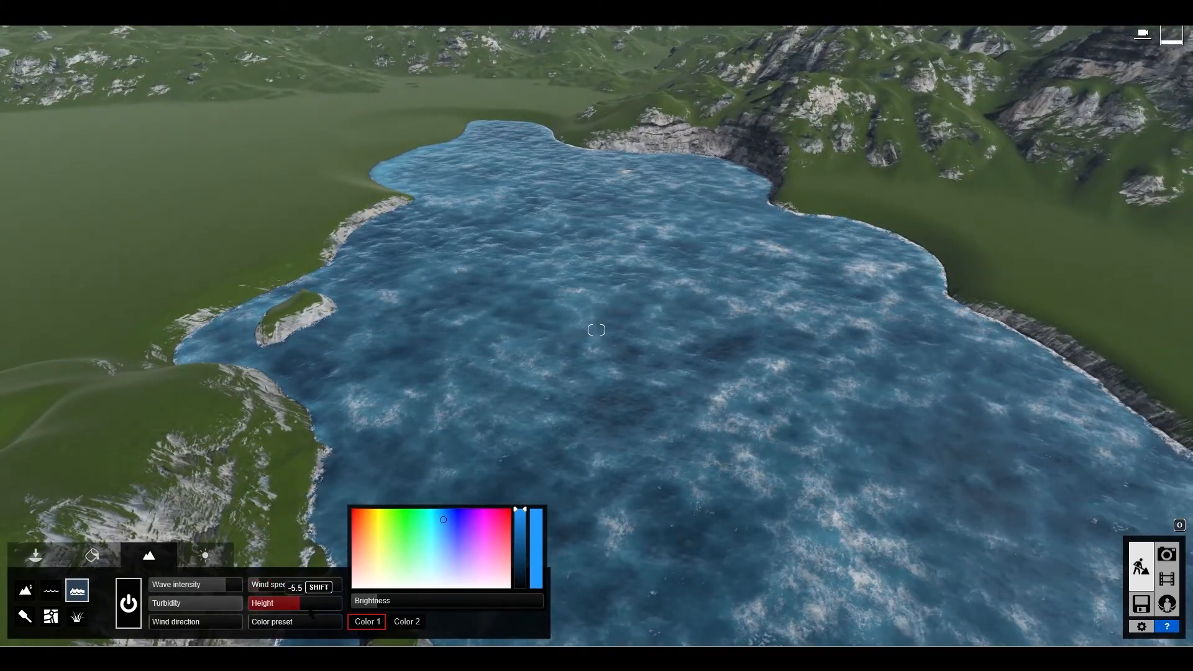
# Lower the ocean's height to -12.3, try the maximum wind speed, and settle the wind speed at 0.2.
pyautogui.moveTo(312, 613); pyautogui.dragTo(301, 617)
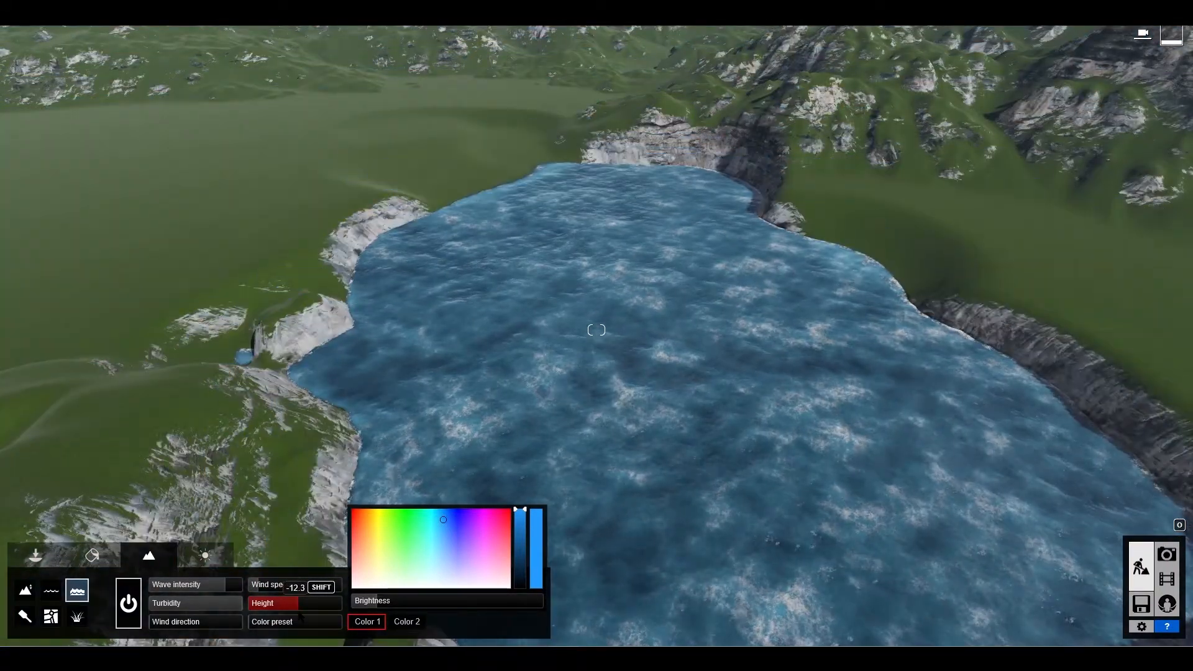
pyautogui.moveTo(724, 502)
pyautogui.mouseDown(button='right')
pyautogui.moveTo(846, 500)
pyautogui.moveTo(721, 503)
pyautogui.mouseUp(button='right')
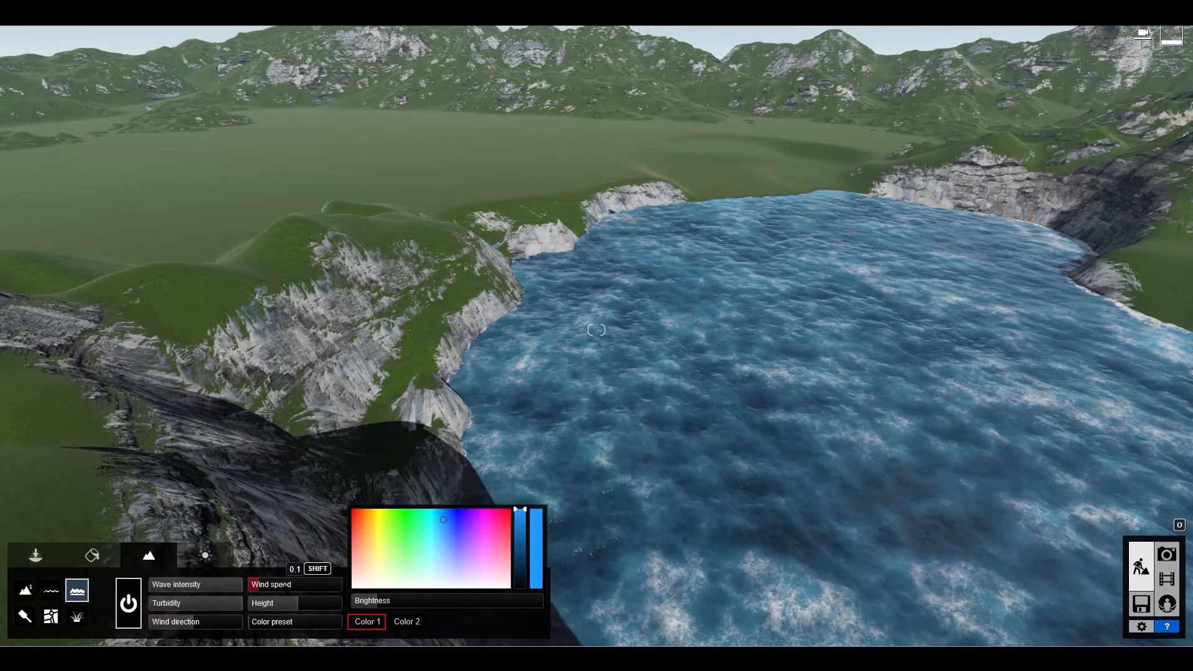
pyautogui.moveTo(282, 584); pyautogui.dragTo(460, 582)
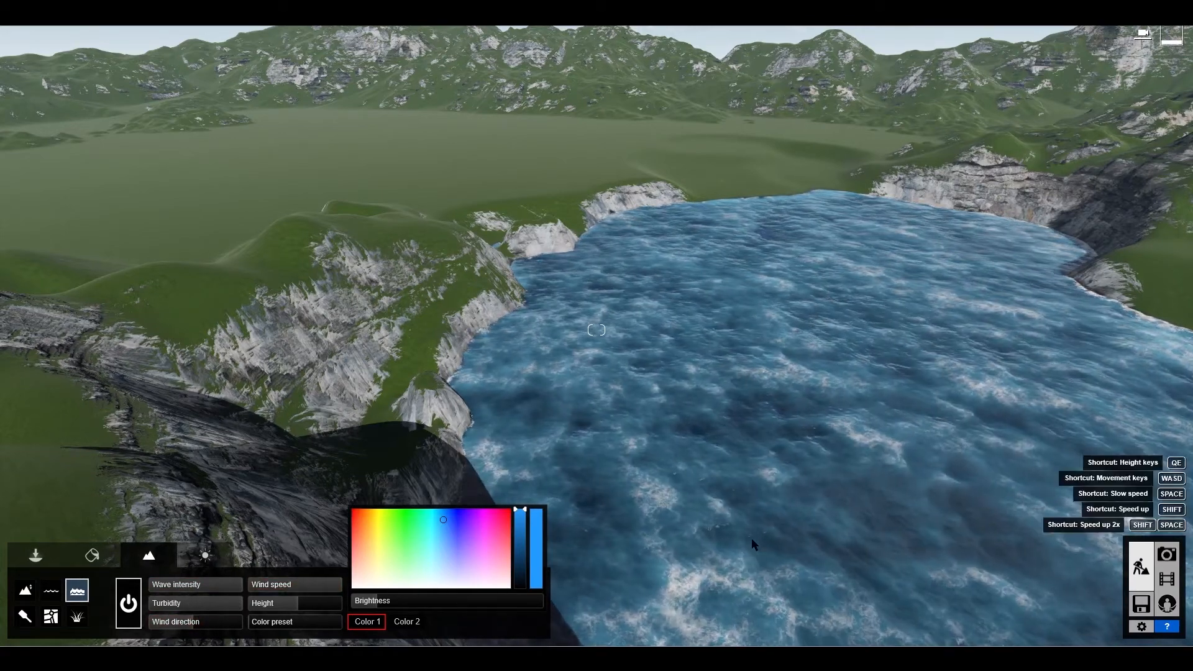
pyautogui.moveTo(752, 538); pyautogui.dragTo(827, 528, button='right')
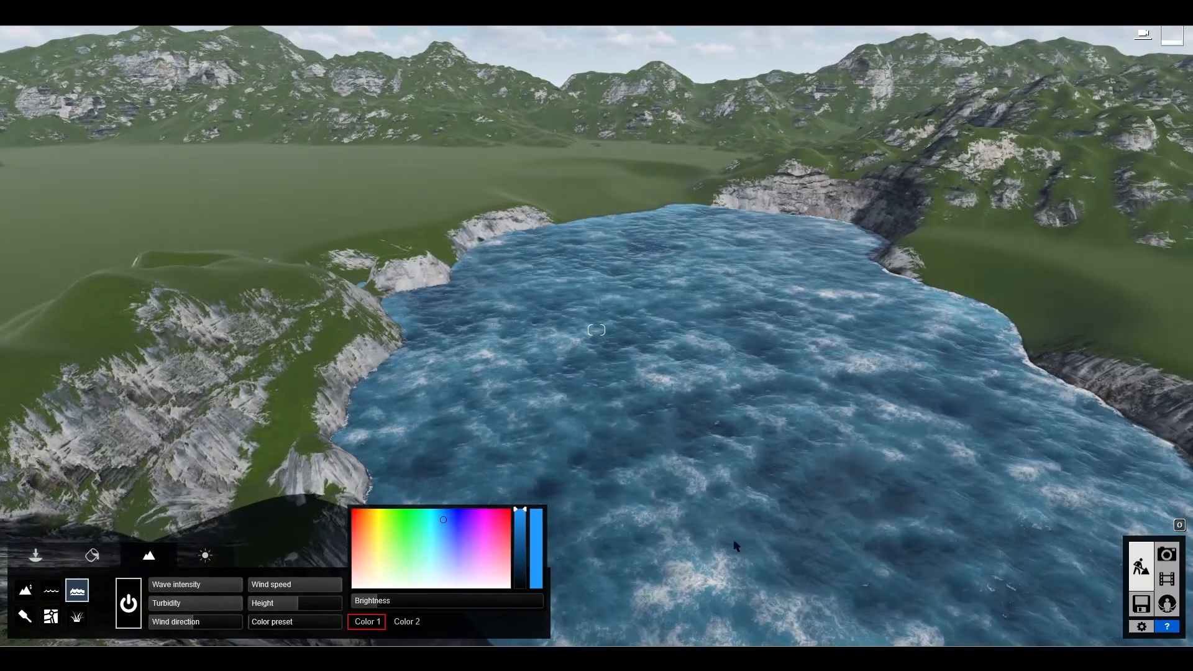
pyautogui.moveTo(327, 585); pyautogui.dragTo(264, 594)
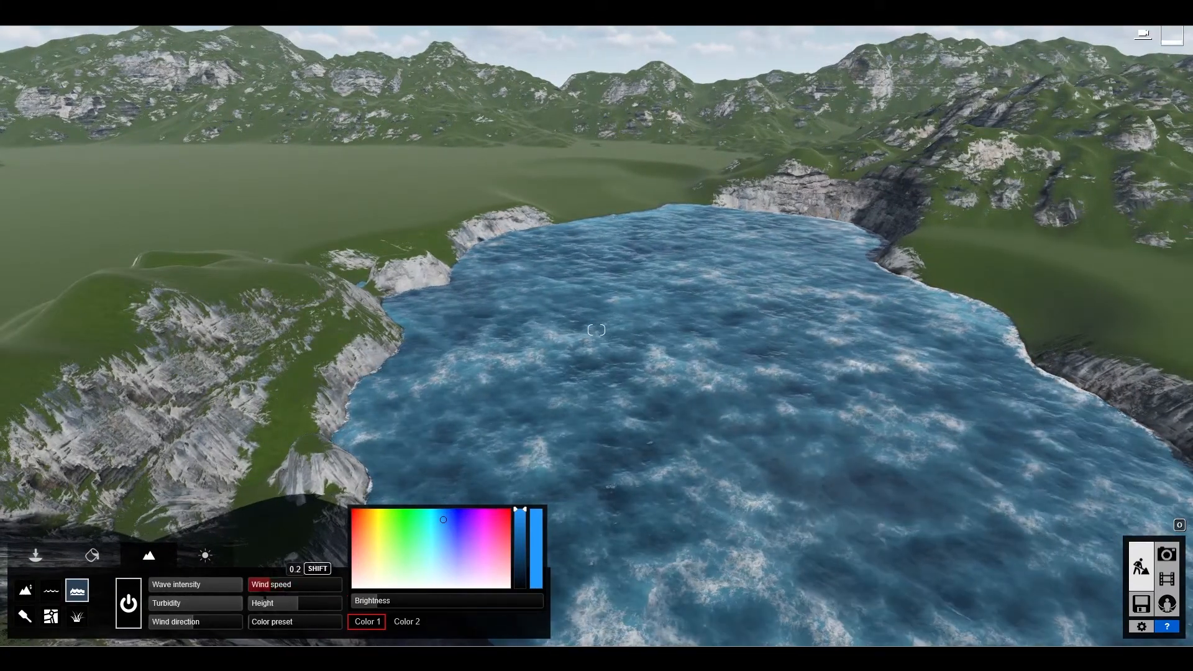
# Calm the ocean's wave intensity to 0.2 and raise it again to a moderate level.
pyautogui.click(169, 584)
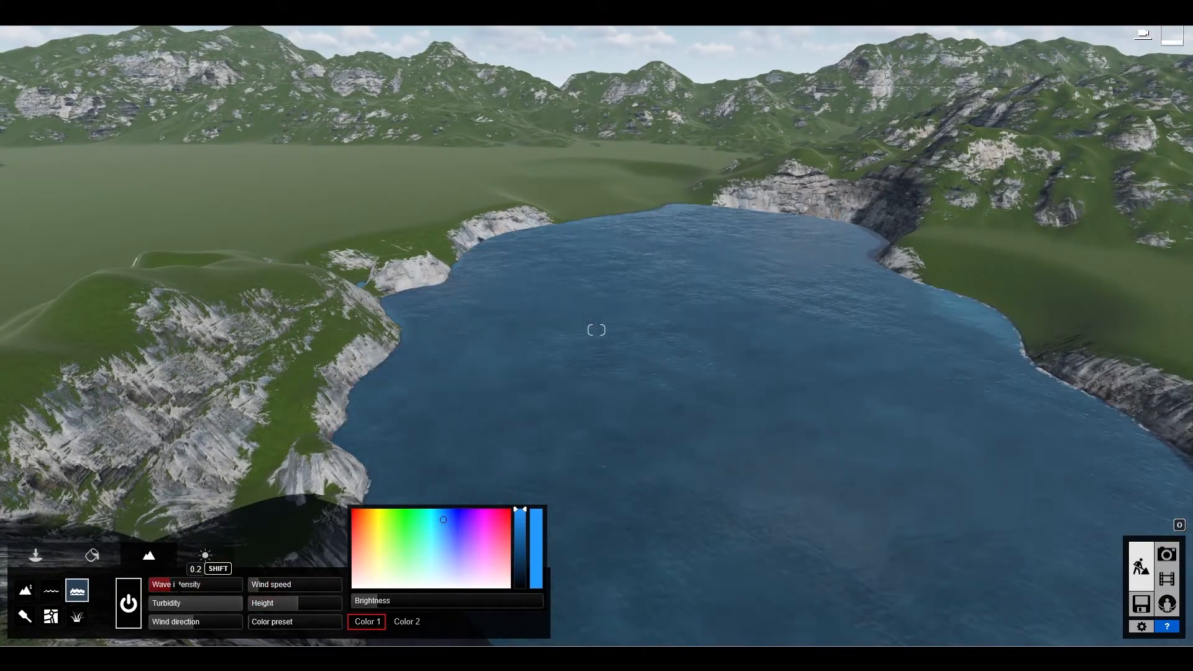
pyautogui.moveTo(187, 584); pyautogui.dragTo(208, 585)
pyautogui.press('a')
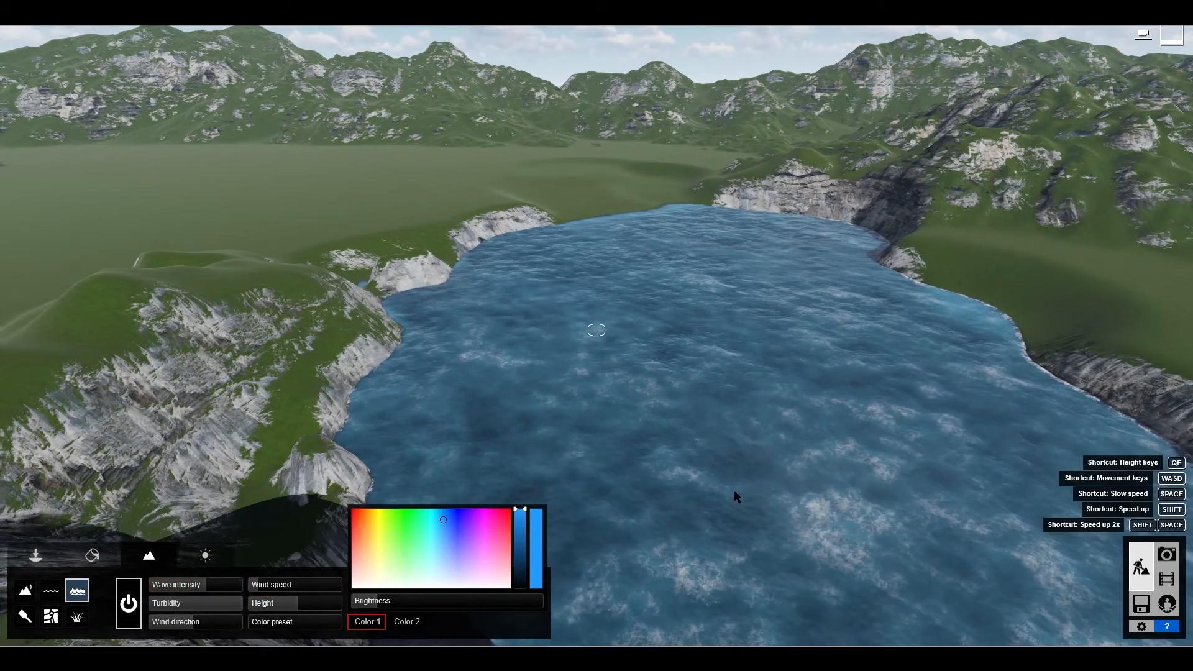
# Adjust the ocean's brightness slightly and open its second colour for editing.
pyautogui.click(383, 601)
pyautogui.moveTo(383, 601); pyautogui.dragTo(377, 601)
pyautogui.click(407, 621)
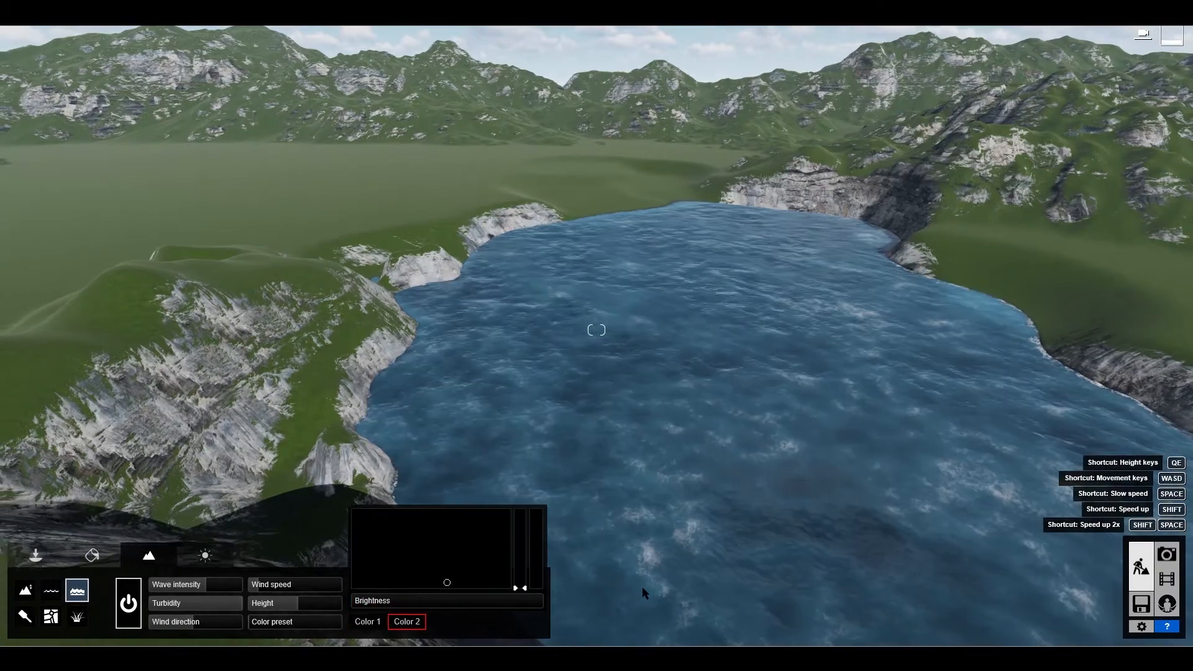
# Turn off the ocean so only the calm lake water fills the basin.
pyautogui.moveTo(642, 587)
pyautogui.mouseDown(button='right')
pyautogui.moveTo(829, 575)
pyautogui.moveTo(1004, 537)
pyautogui.moveTo(587, 587)
pyautogui.mouseUp(button='right')
pyautogui.press('e')
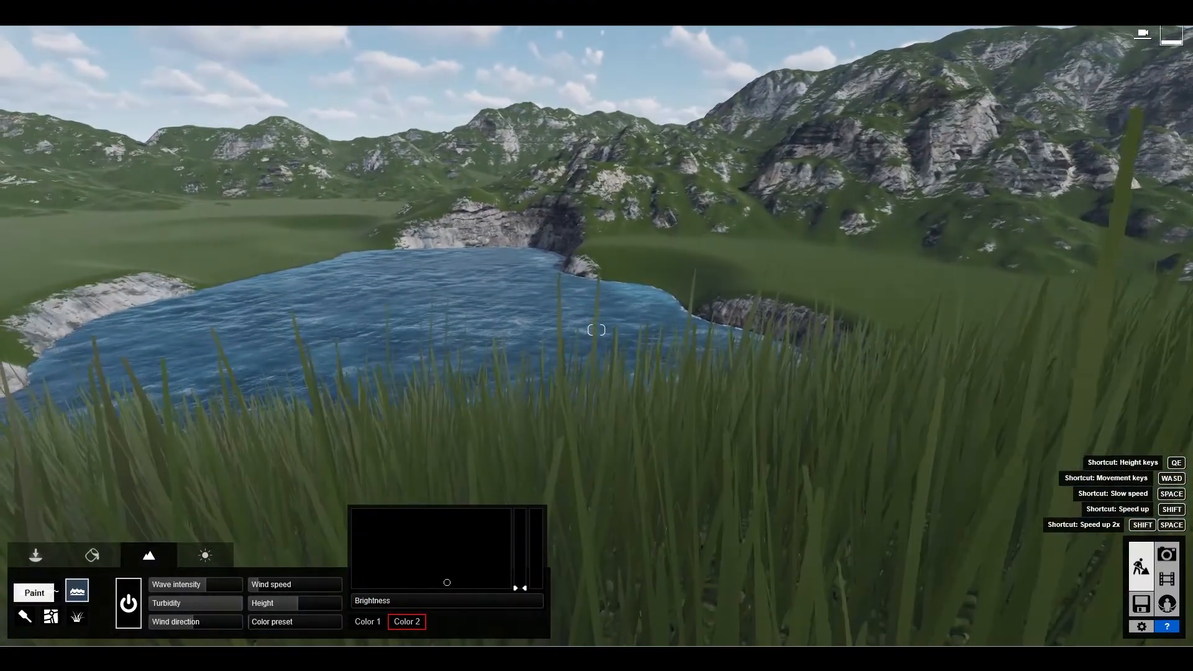
pyautogui.click(130, 605)
# Examine the calm lake, its rocky shoreline and the surrounding slopes from several viewpoints.
pyautogui.press('q')
pyautogui.press('w')
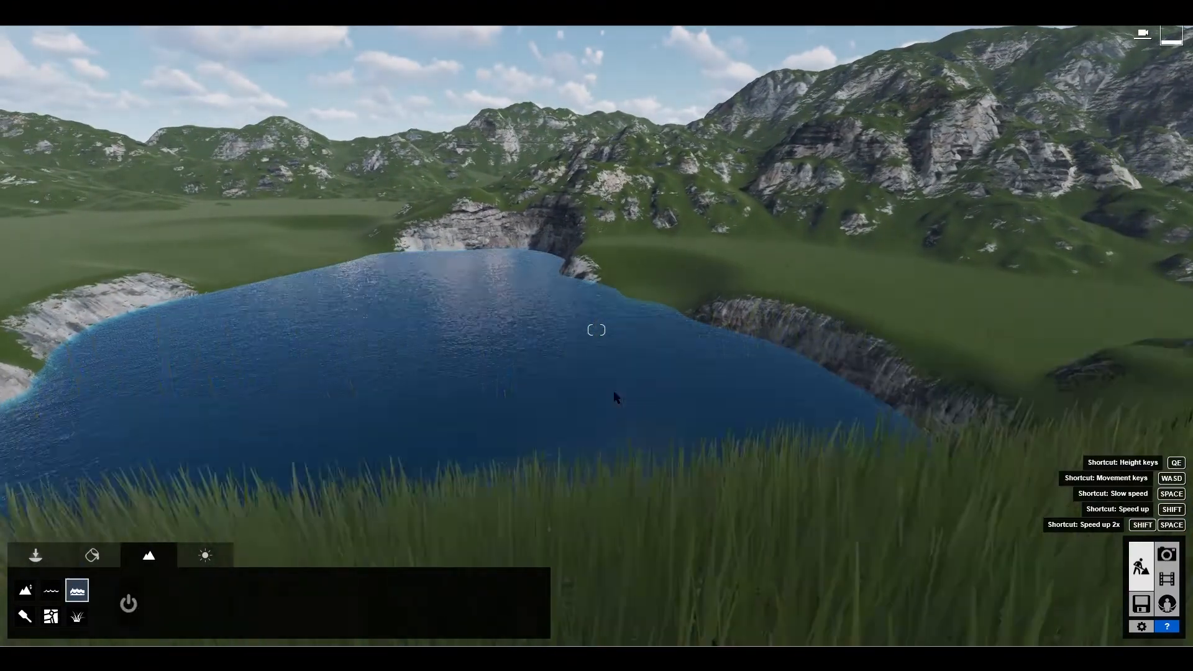
pyautogui.moveTo(615, 397); pyautogui.dragTo(575, 406, button='right')
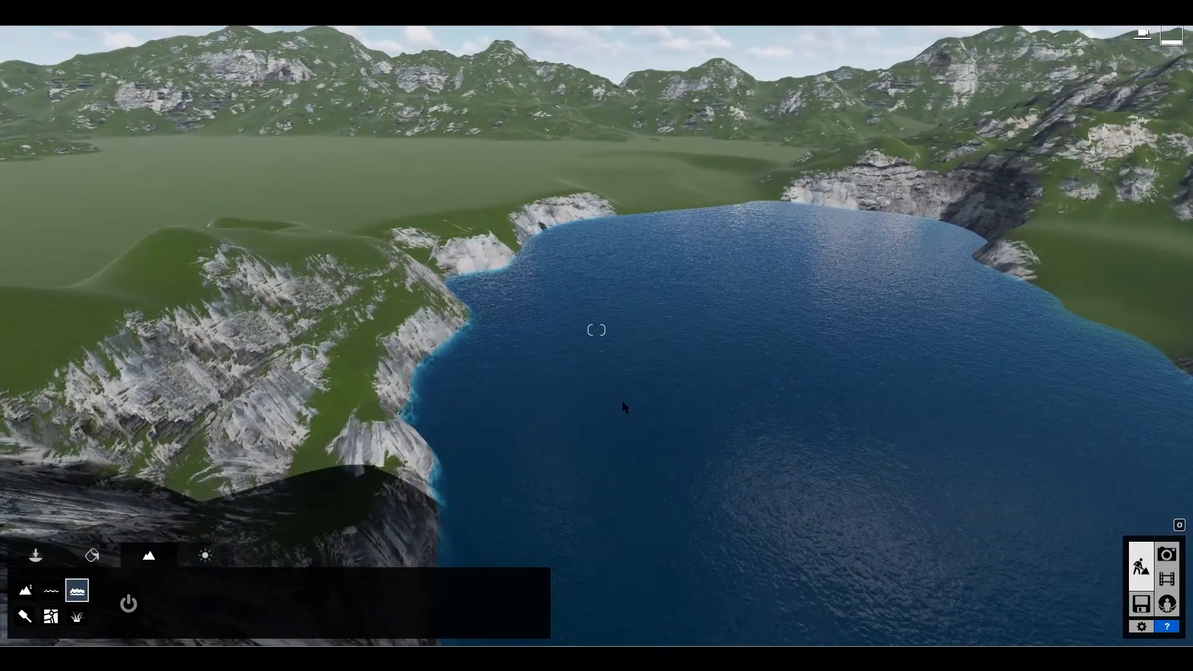
pyautogui.press('w')
pyautogui.moveTo(551, 466); pyautogui.dragTo(317, 454, button='right')
pyautogui.press('q')
pyautogui.moveTo(627, 455); pyautogui.dragTo(310, 516, button='right')
pyautogui.moveTo(587, 303); pyautogui.dragTo(548, 284, button='right')
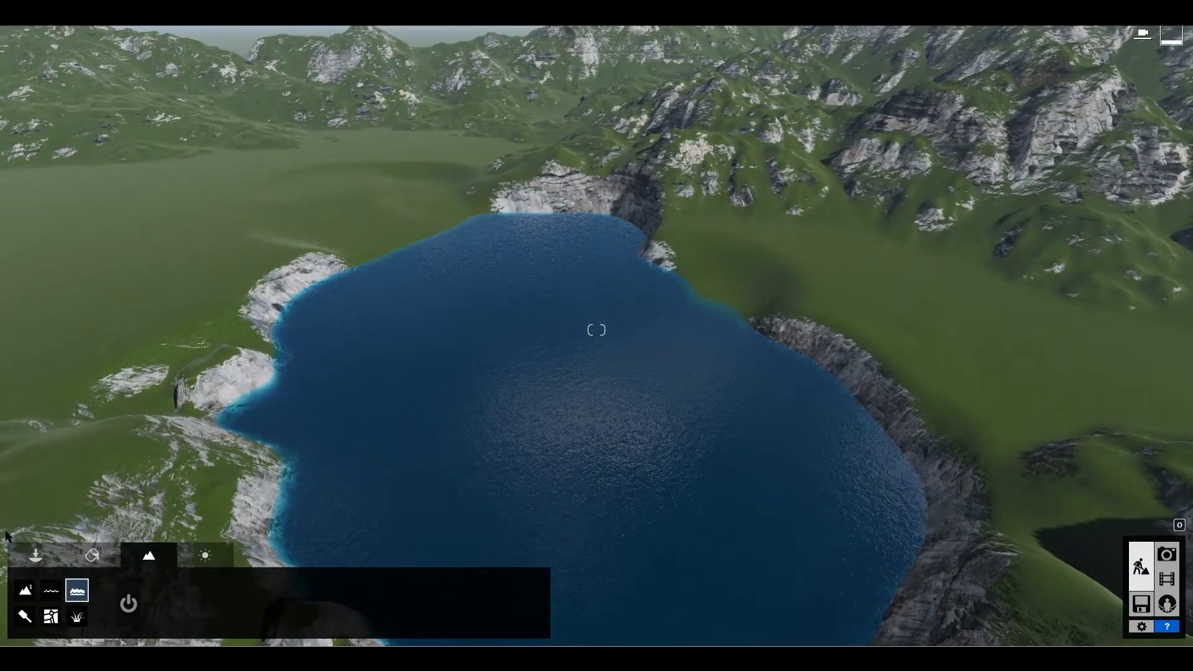
# Place three Stone Grey 006 rocks from the nature library on the grassy hill beside the lake.
pyautogui.click(36, 555)
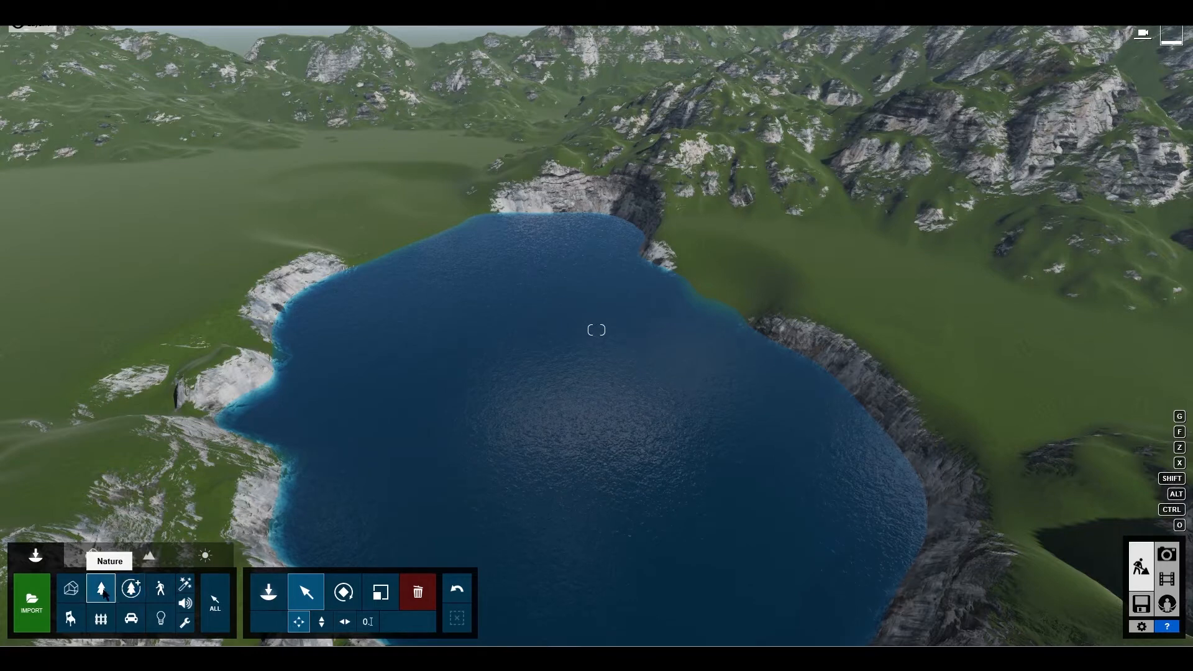
pyautogui.click(268, 596)
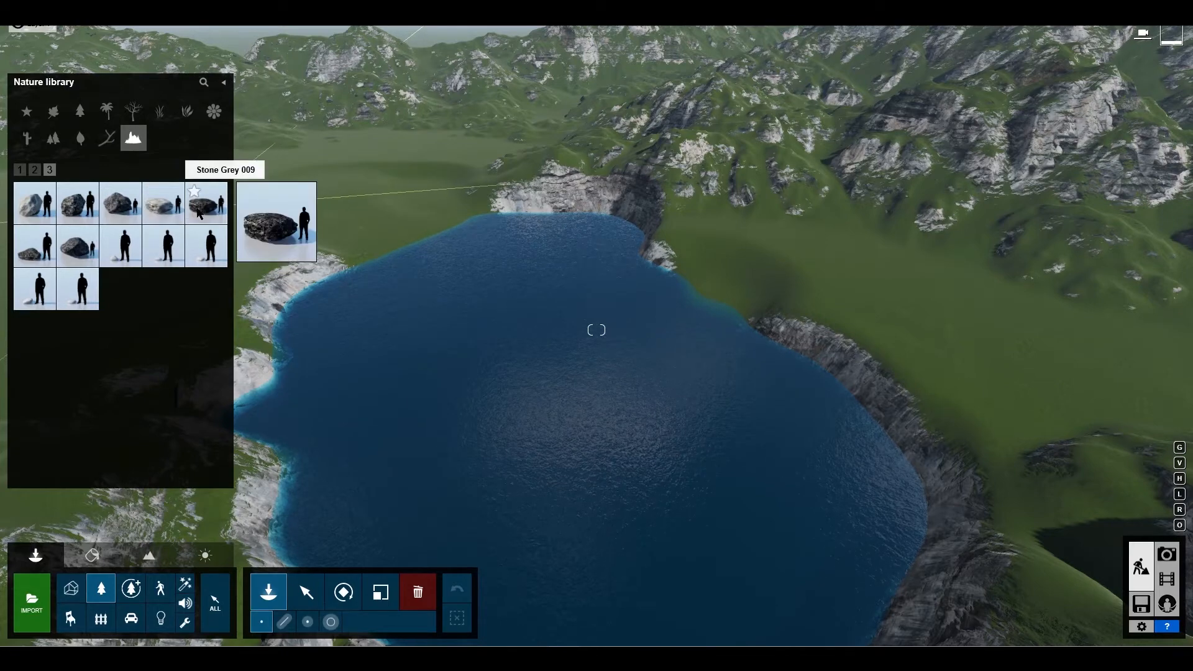
pyautogui.click(199, 213)
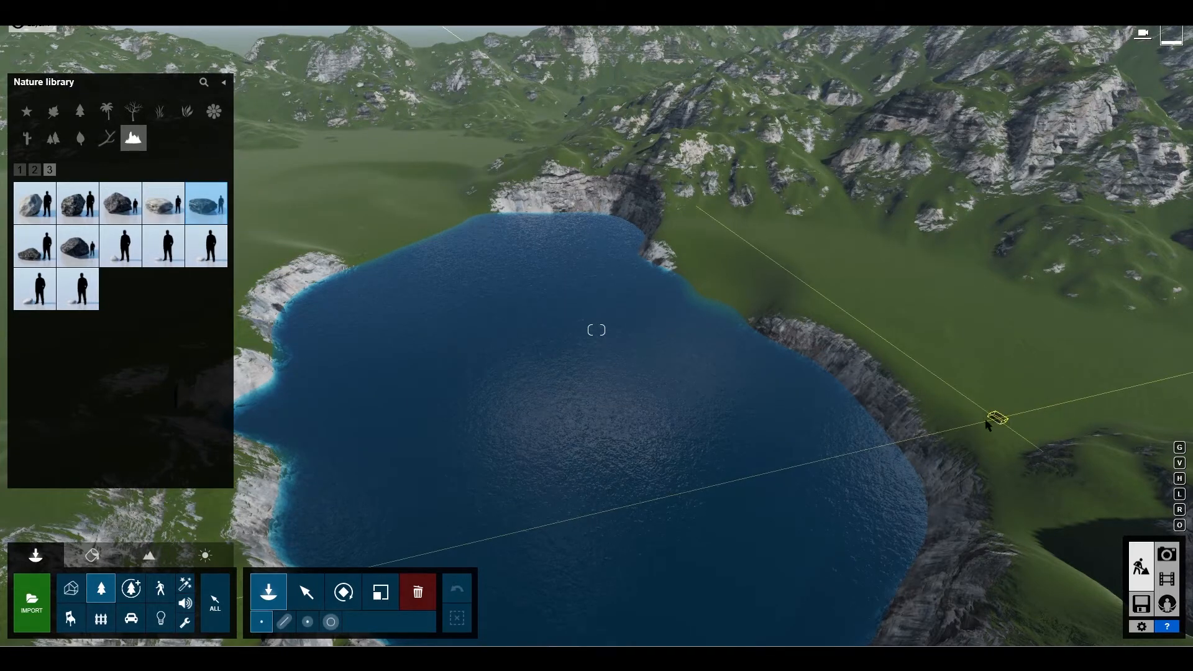
pyautogui.moveTo(986, 422); pyautogui.dragTo(924, 426, button='right')
pyautogui.press('w')
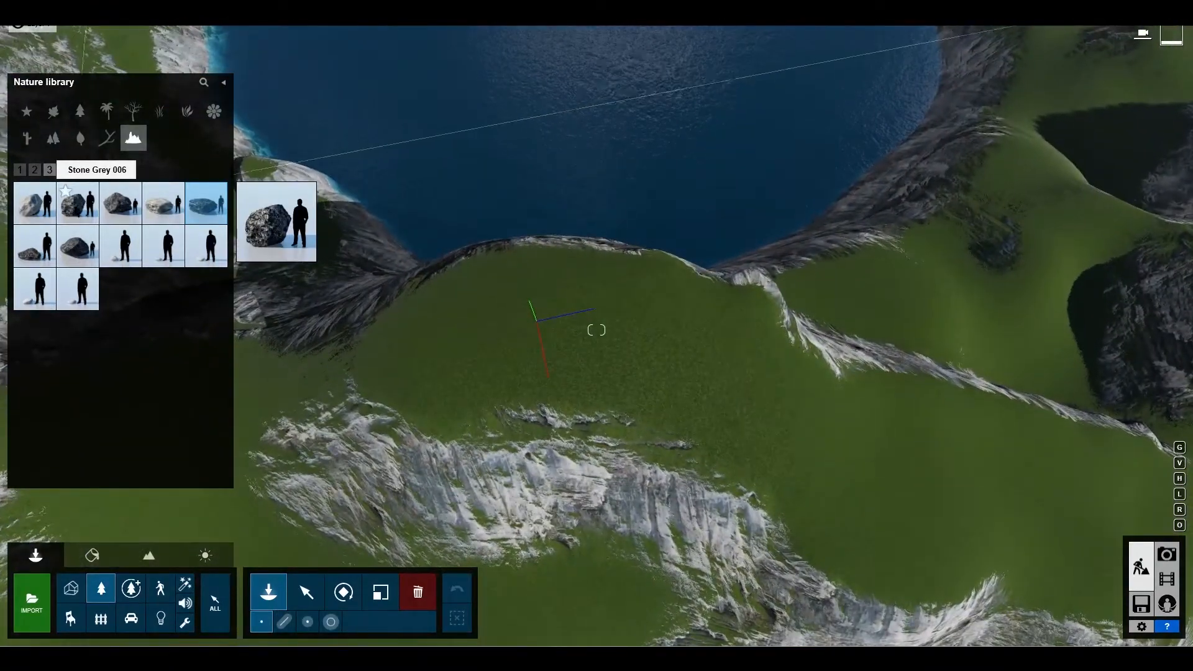
pyautogui.click(78, 208)
pyautogui.click(662, 322)
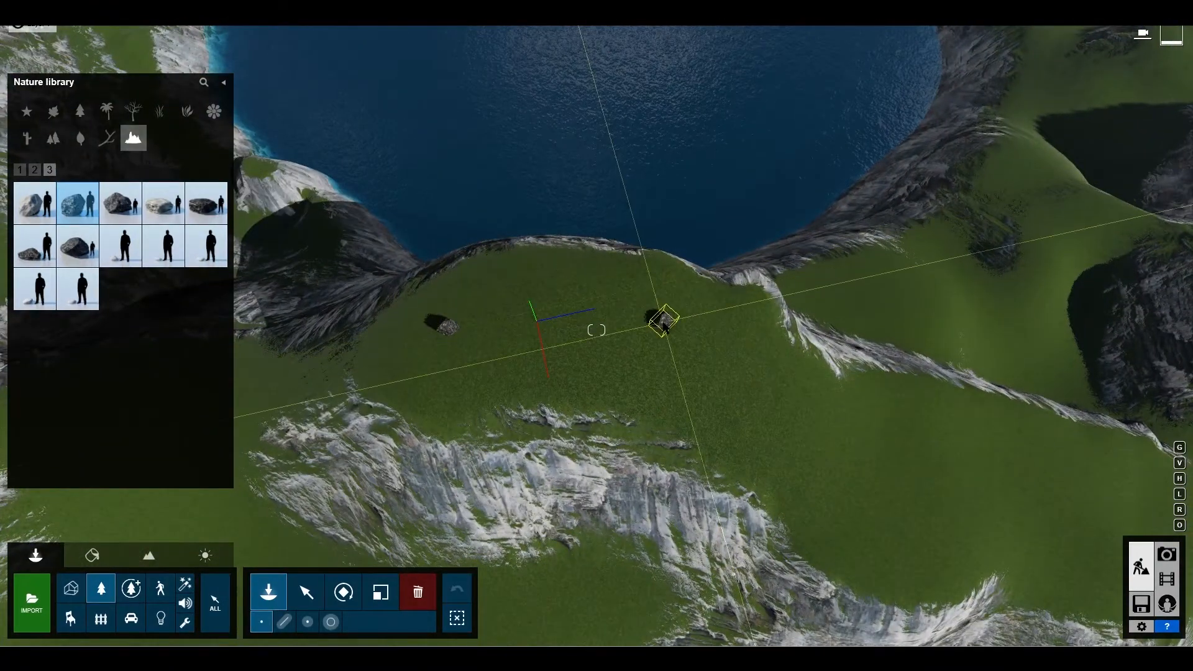
pyautogui.click(507, 366)
# Scatter light grey stones over the lakeside hill and neighbouring slopes, and add one more Stone Grey 006 rock to the hill.
pyautogui.click(29, 206)
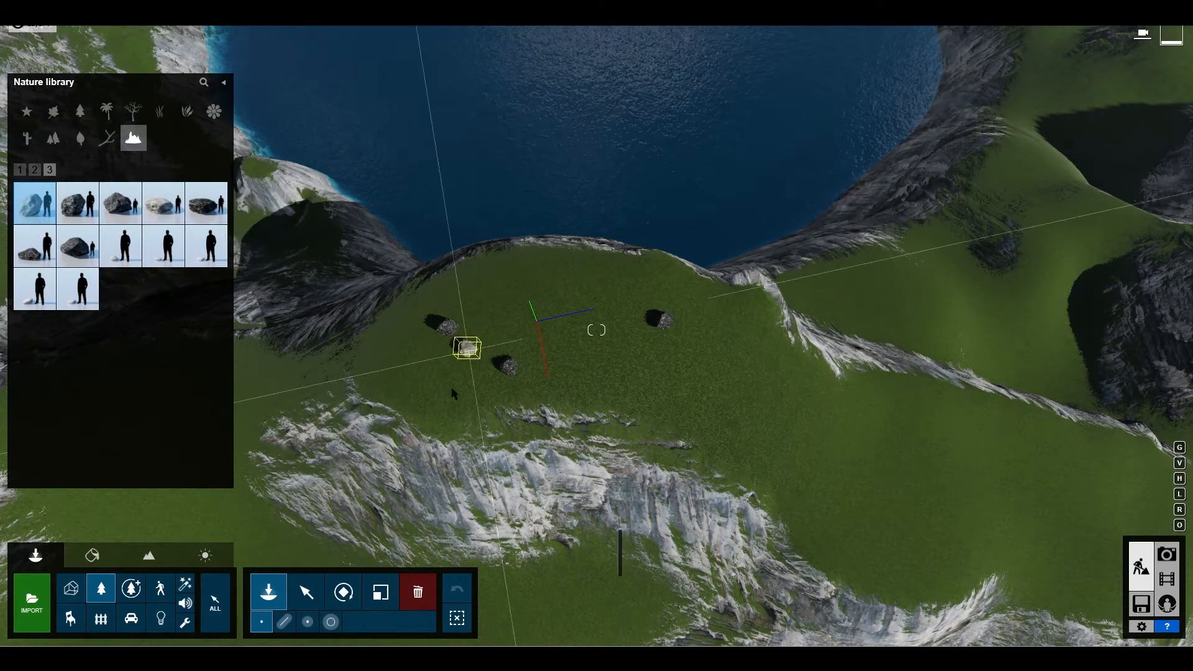
pyautogui.click(424, 385)
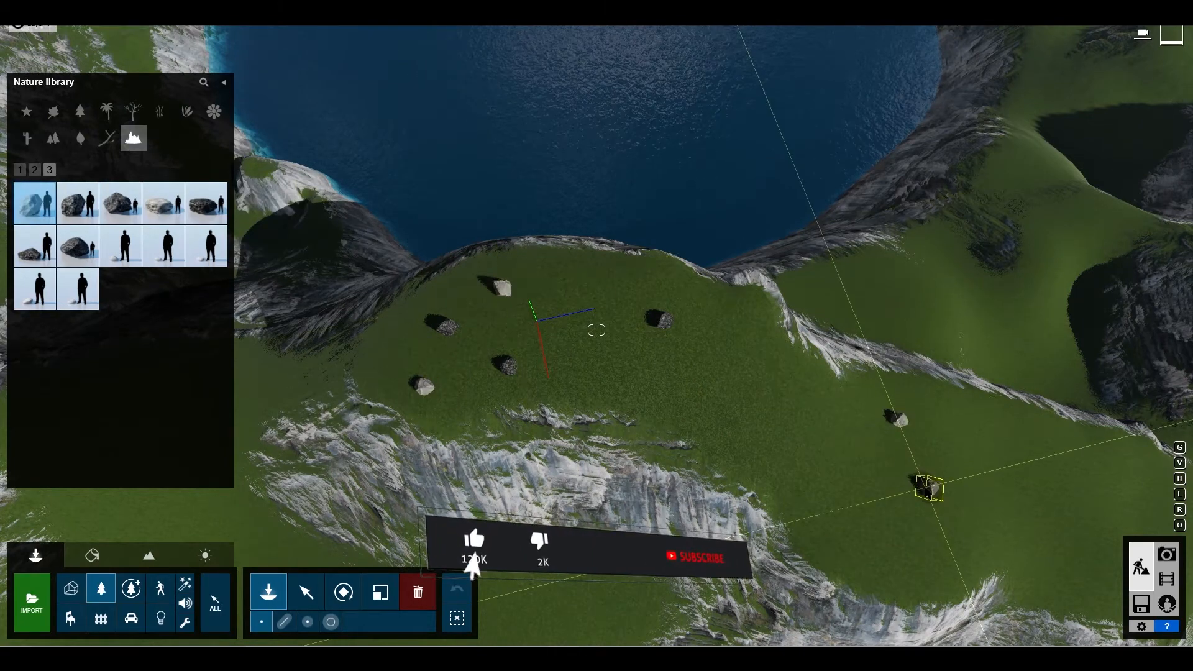
pyautogui.click(930, 488)
pyautogui.moveTo(394, 508); pyautogui.dragTo(301, 234, button='right')
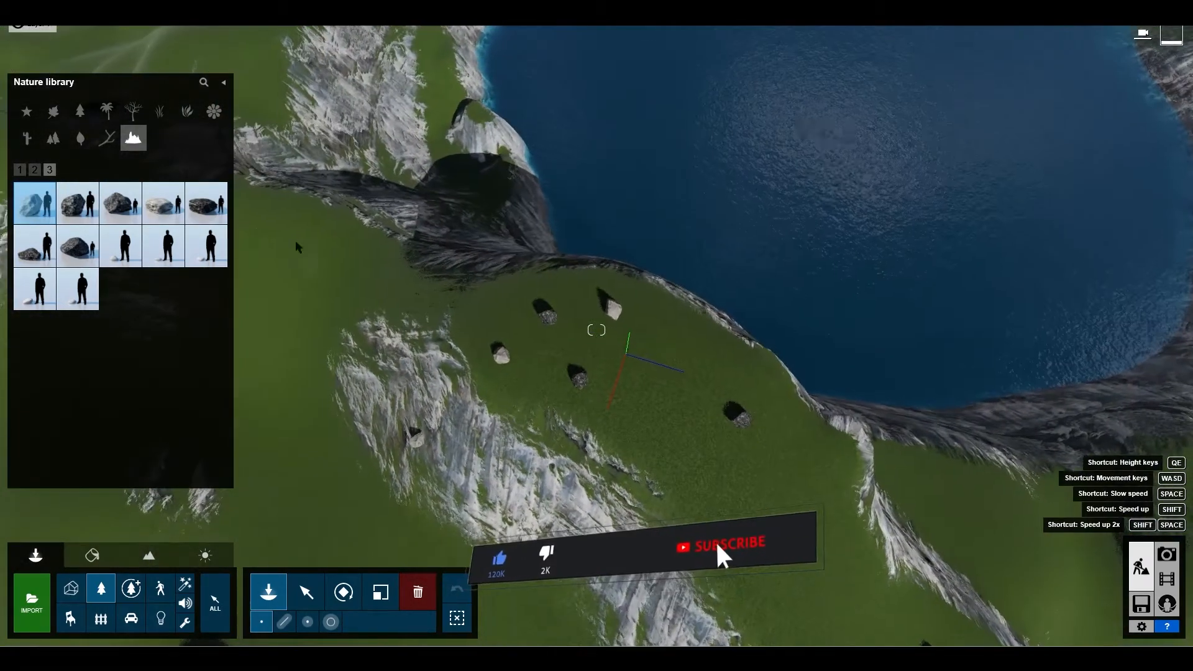
pyautogui.click(299, 235)
pyautogui.click(390, 294)
pyautogui.click(471, 298)
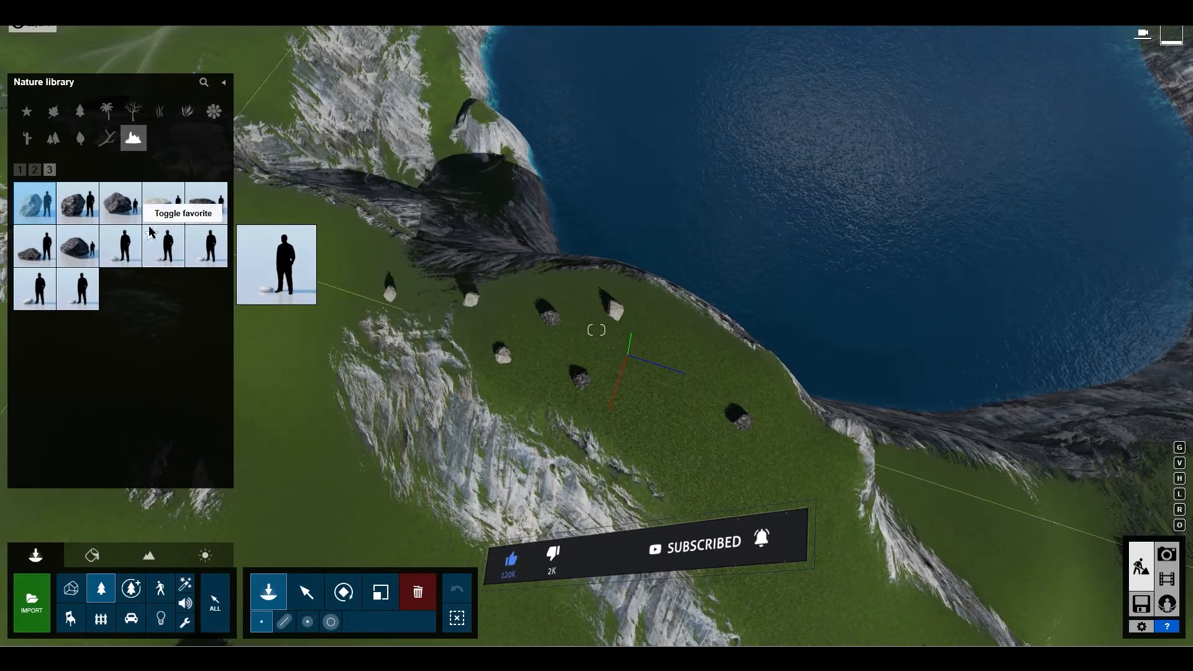
pyautogui.click(78, 214)
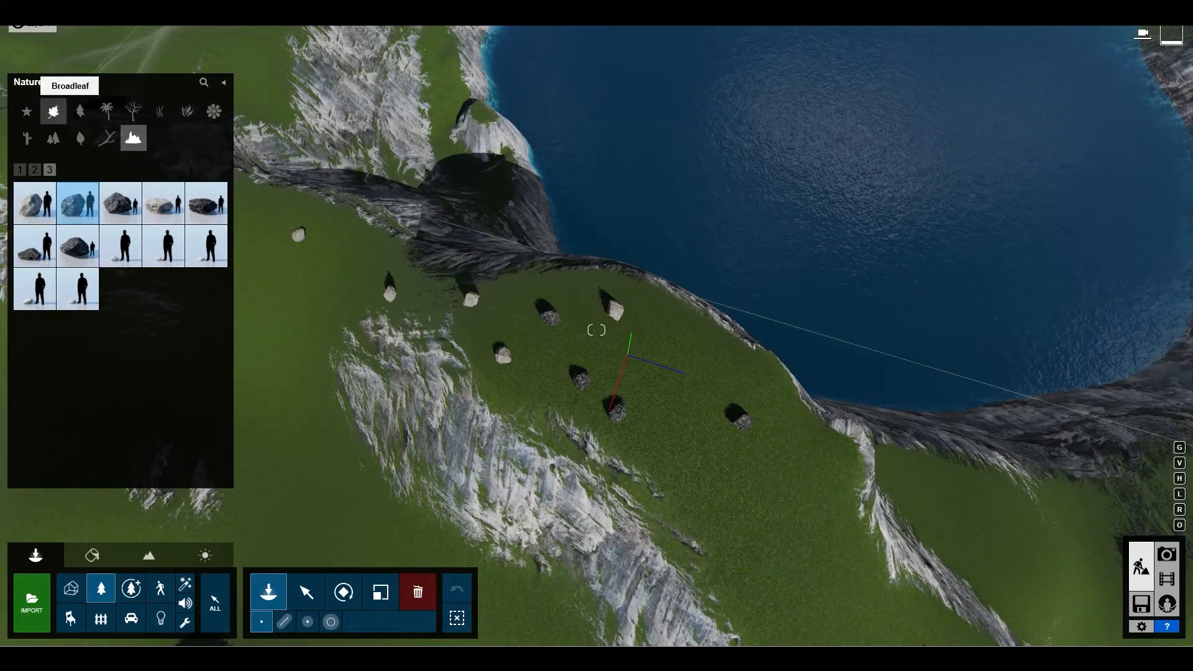
# Place a small cluster of tall, narrow conifers on the grassy bank across the lake.
pyautogui.click(80, 112)
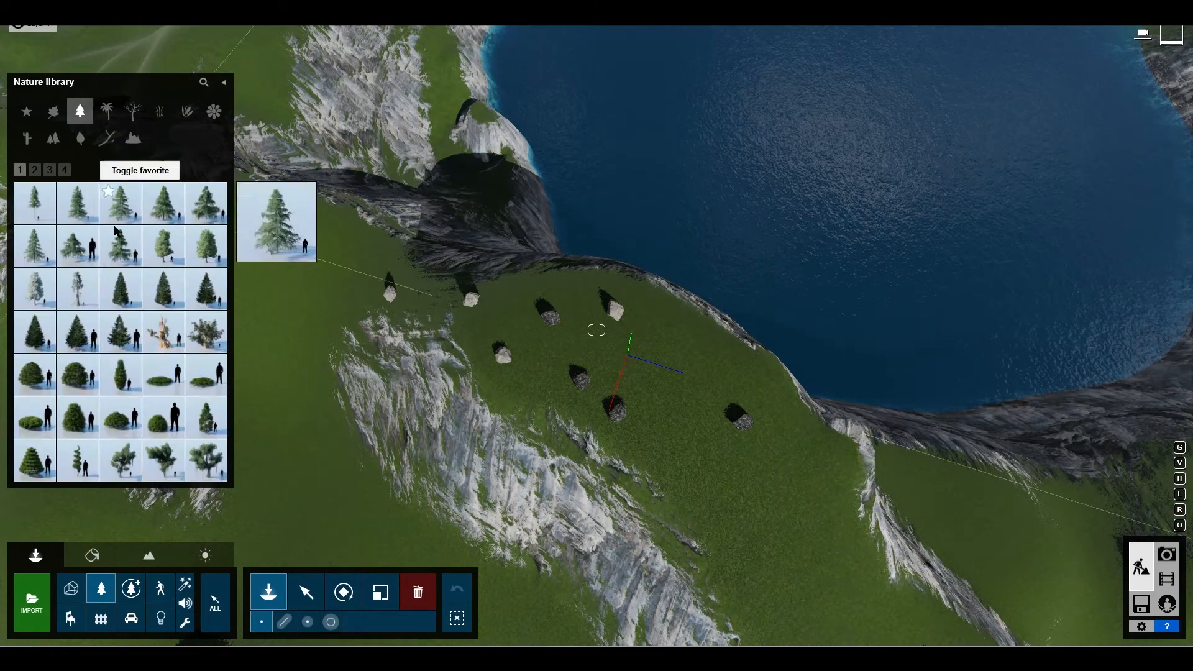
pyautogui.click(137, 303)
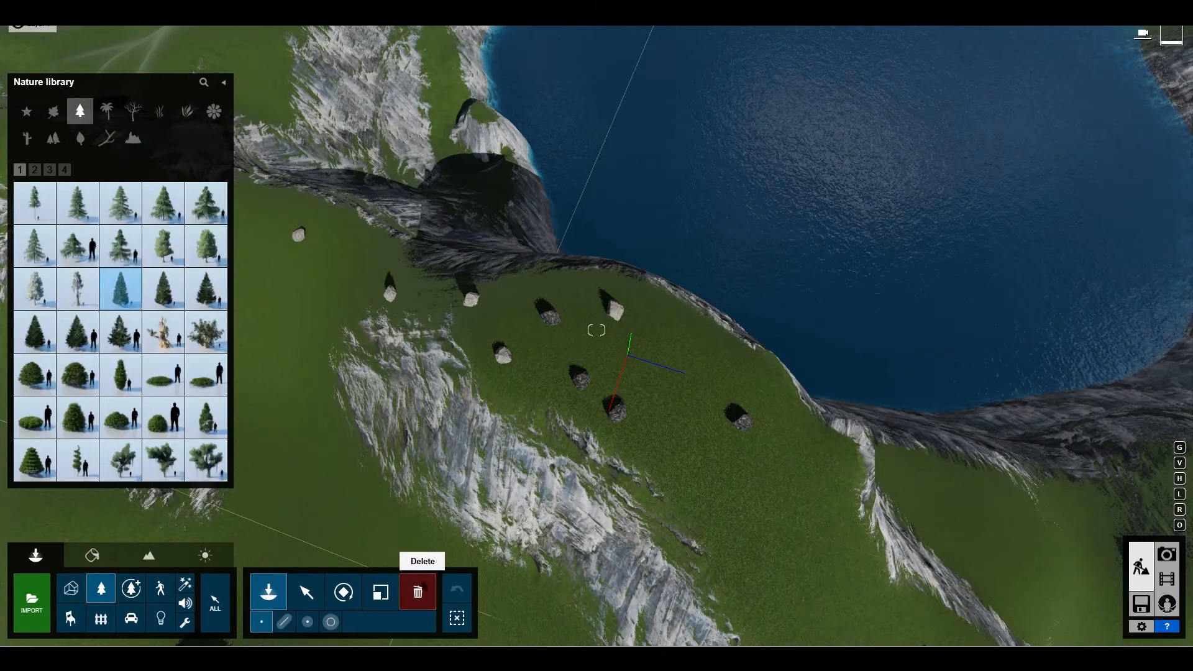
pyautogui.moveTo(700, 452); pyautogui.dragTo(802, 392, button='right')
pyautogui.press('w')
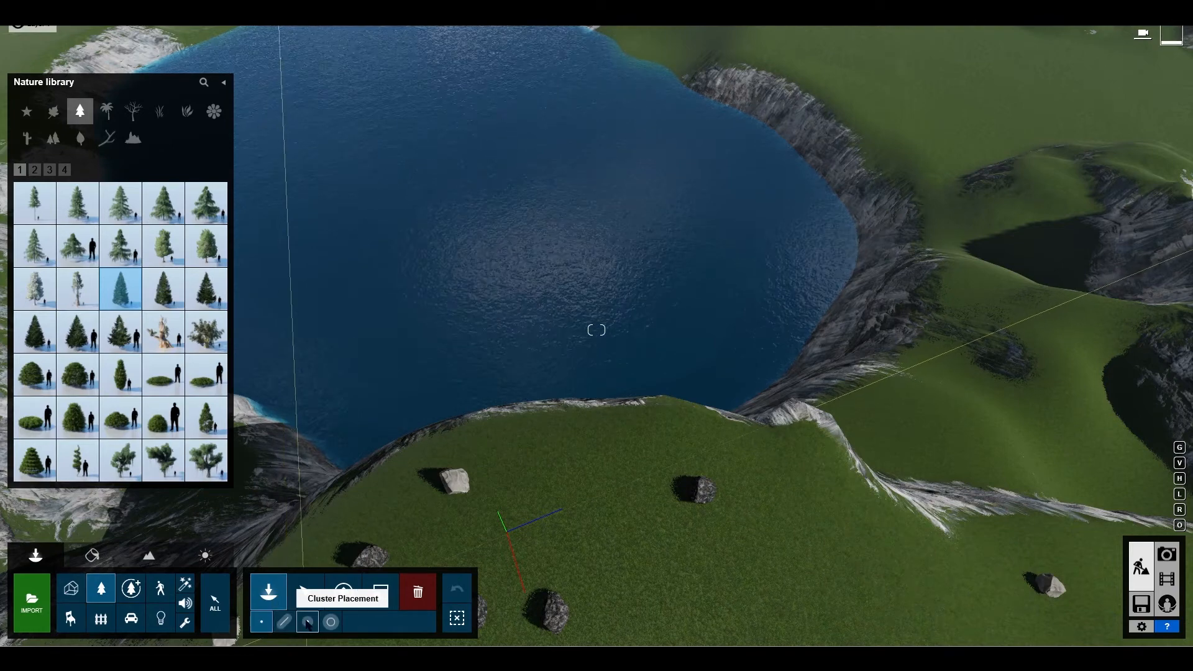
pyautogui.click(307, 621)
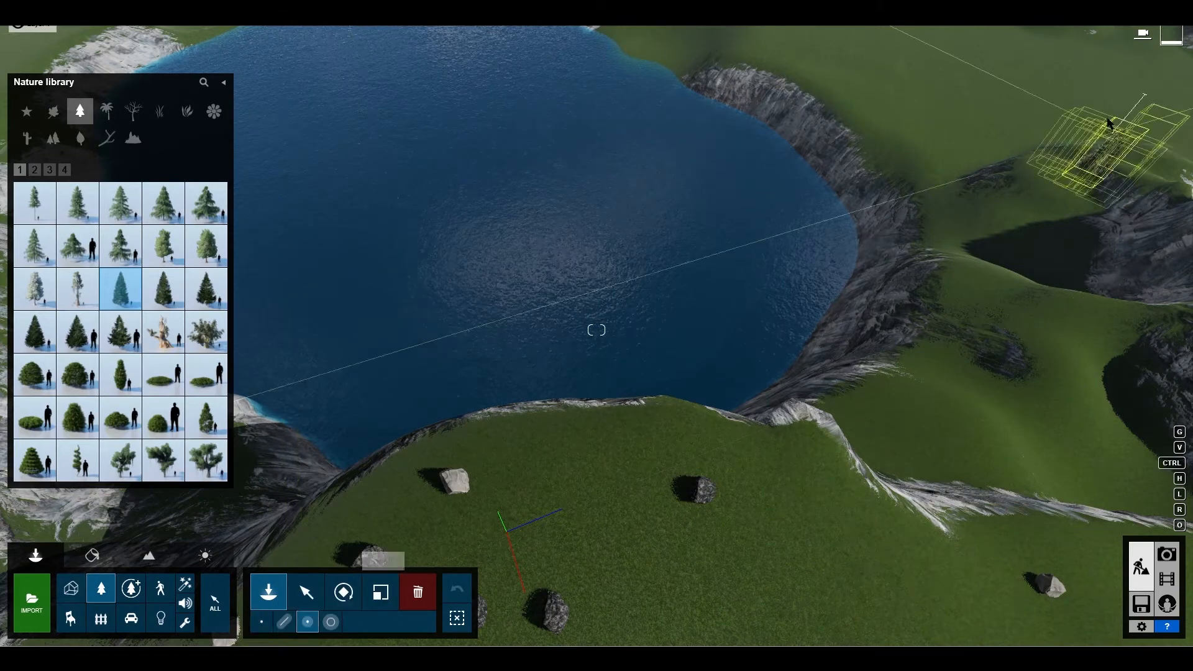
pyautogui.moveTo(1010, 115); pyautogui.dragTo(562, 314, button='right')
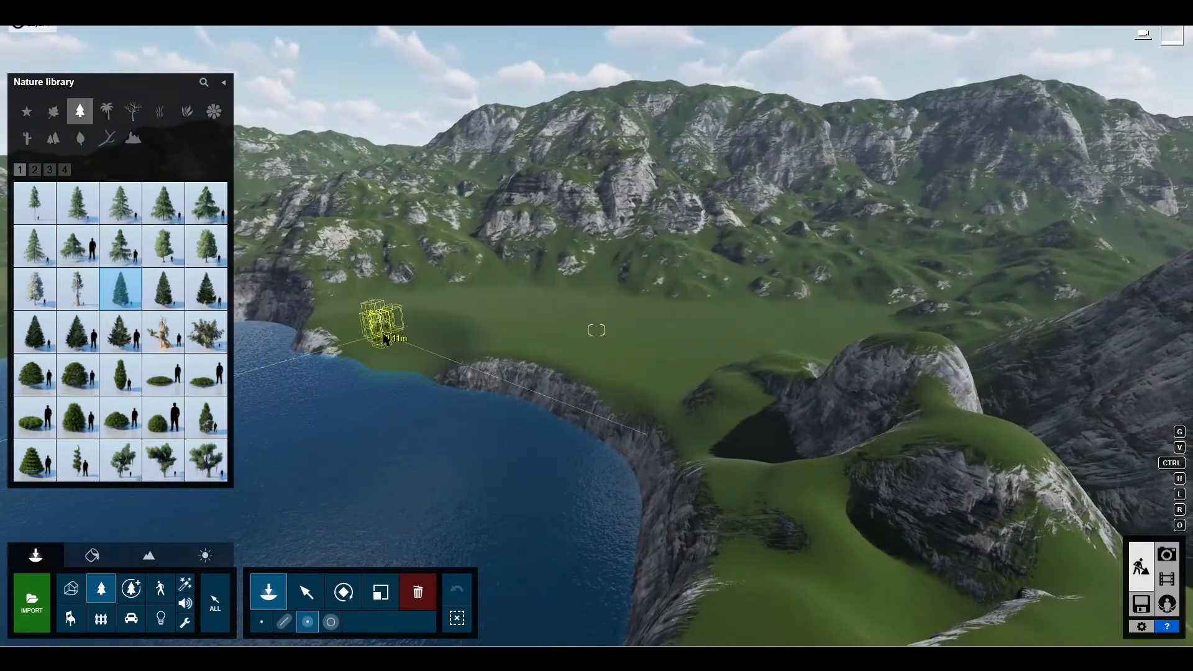
pyautogui.click(390, 335)
pyautogui.press('w')
pyautogui.moveTo(389, 334); pyautogui.dragTo(180, 392, button='right')
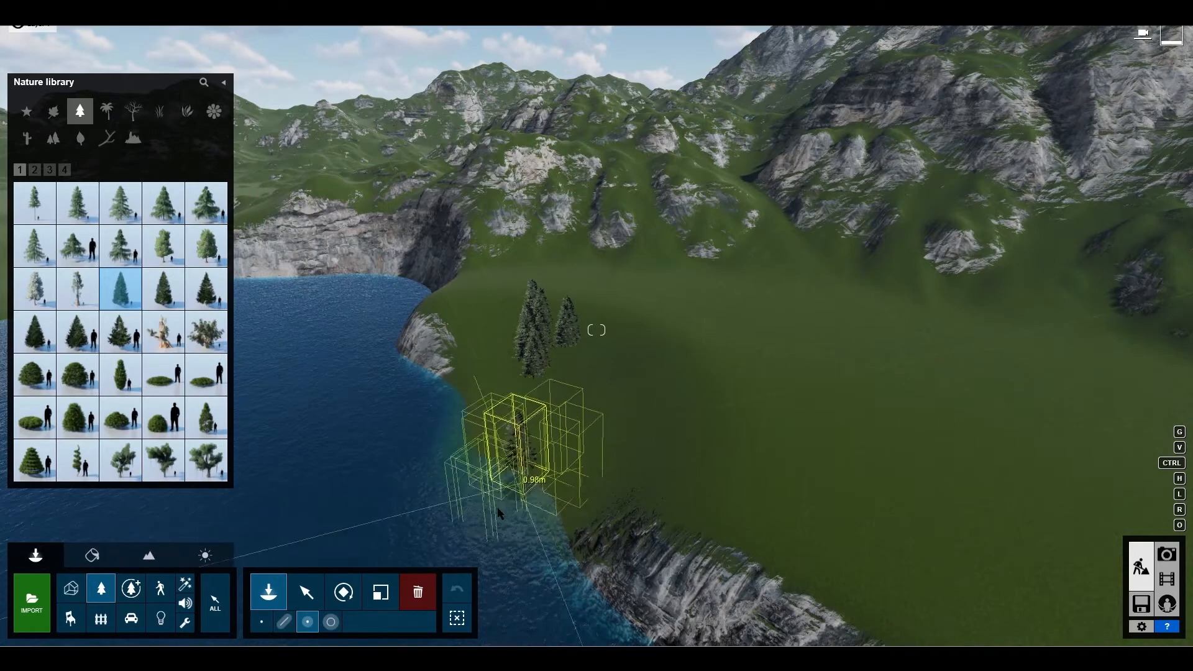
# Switch to paint placement and paint a dense belt of the same conifers along the far lakeshore and adjoining slope.
pyautogui.click(332, 622)
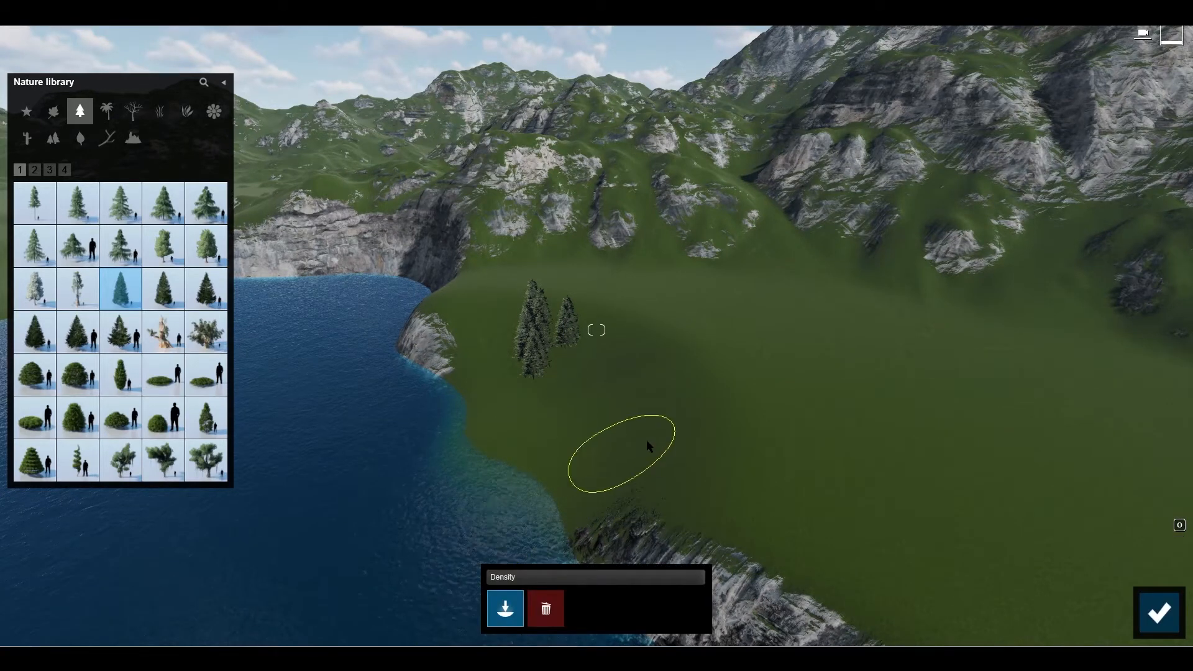
pyautogui.press('s')
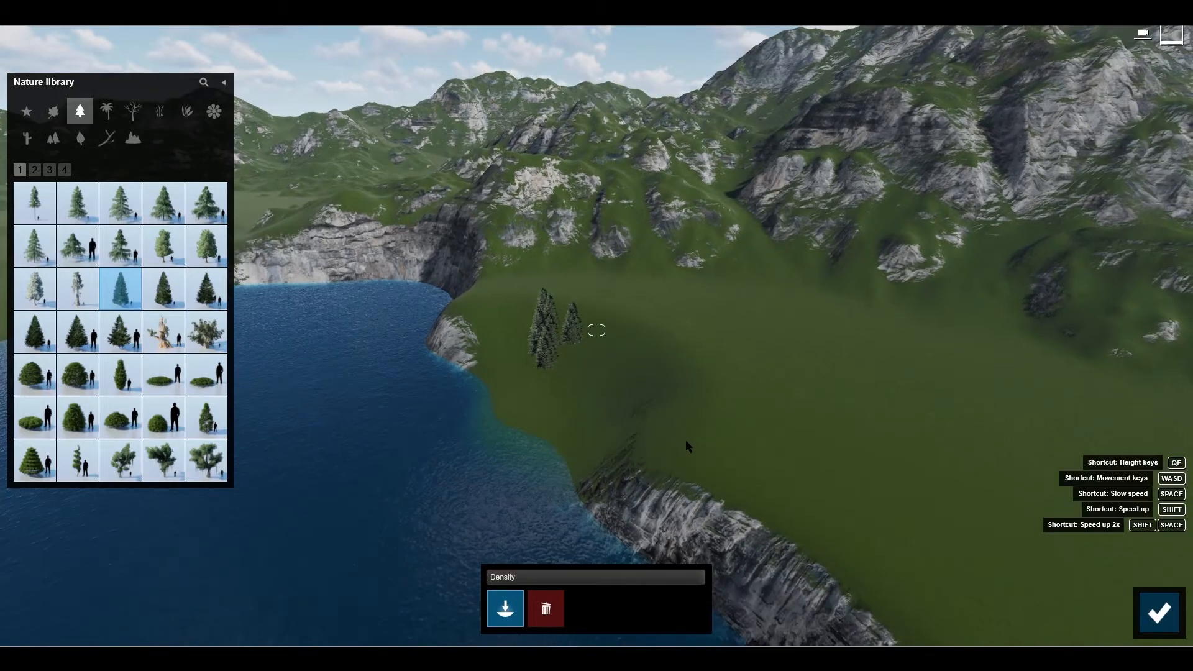
pyautogui.moveTo(687, 442)
pyautogui.mouseDown(button='right')
pyautogui.moveTo(615, 299)
pyautogui.moveTo(476, 92)
pyautogui.moveTo(435, 92)
pyautogui.mouseUp(button='right')
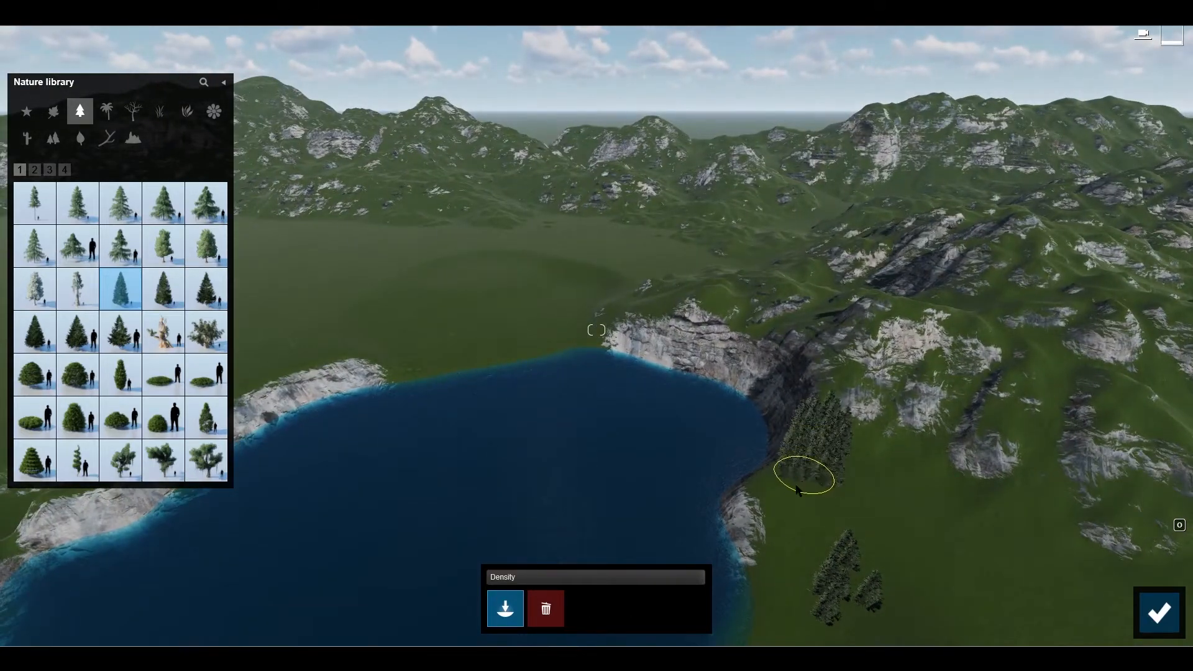
pyautogui.moveTo(878, 512); pyautogui.dragTo(871, 453)
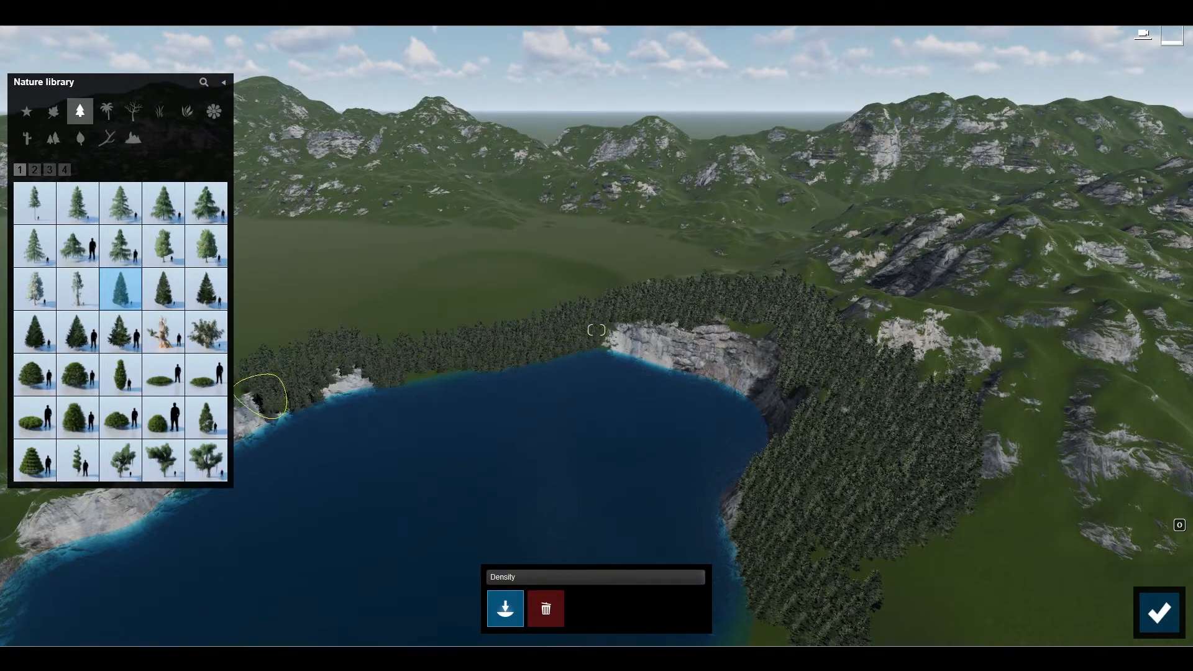
pyautogui.click(353, 382)
# Widen the conifer forest behind the rocky lake rim so it covers the neighbouring meadow.
pyautogui.moveTo(353, 381)
pyautogui.mouseDown(button='right')
pyautogui.moveTo(274, 382)
pyautogui.moveTo(402, 495)
pyautogui.mouseUp(button='right')
pyautogui.press('w')
pyautogui.moveTo(373, 491)
pyautogui.mouseDown()
pyautogui.moveTo(603, 403)
pyautogui.moveTo(859, 344)
pyautogui.mouseUp()
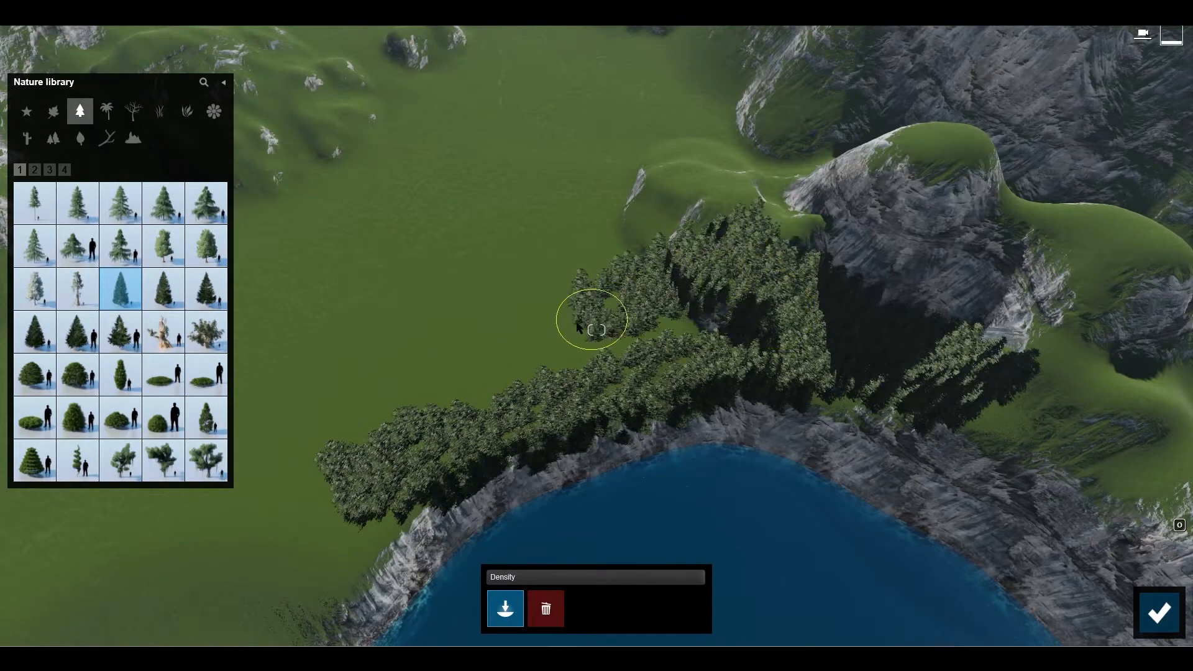
pyautogui.moveTo(681, 328); pyautogui.dragTo(442, 387)
pyautogui.moveTo(312, 461)
pyautogui.mouseDown()
pyautogui.moveTo(186, 587)
pyautogui.moveTo(143, 593)
pyautogui.mouseUp()
pyautogui.moveTo(143, 594); pyautogui.dragTo(368, 511, button='right')
pyautogui.moveTo(420, 324)
pyautogui.mouseDown()
pyautogui.moveTo(472, 125)
pyautogui.moveTo(594, 376)
pyautogui.moveTo(963, 473)
pyautogui.moveTo(913, 311)
pyautogui.moveTo(1143, 466)
pyautogui.mouseUp()
# Extend the conifer forest over the grassy hills and hollows above the lakeside cliffs.
pyautogui.moveTo(1144, 466); pyautogui.dragTo(851, 336, button='right')
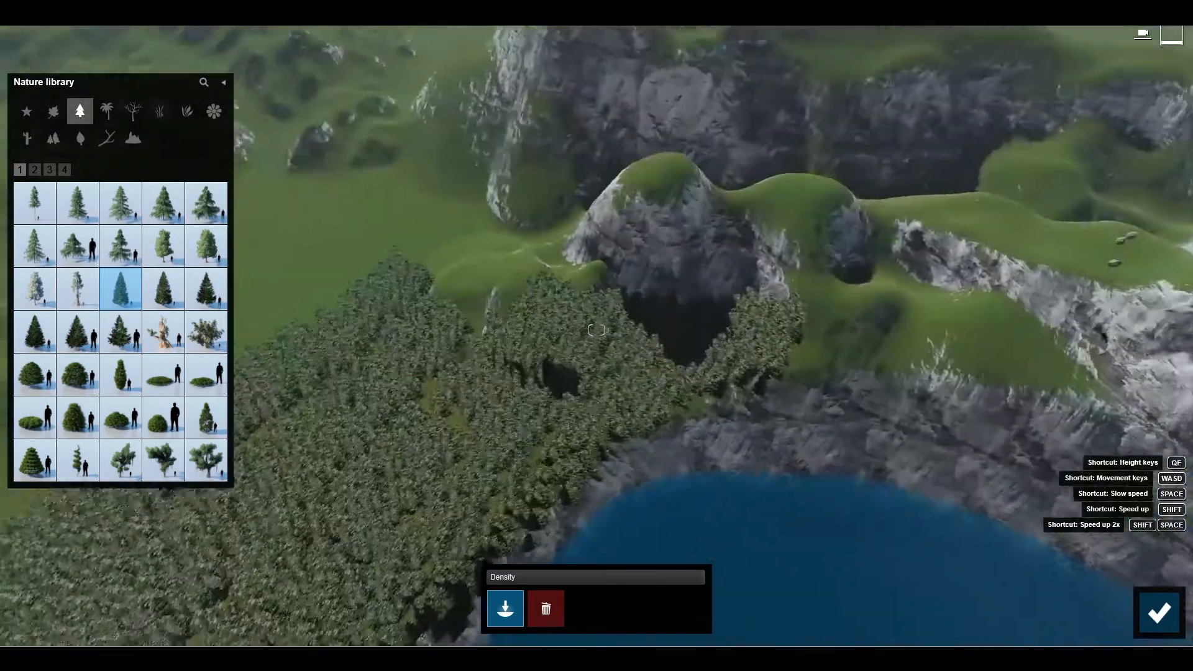
pyautogui.moveTo(840, 330)
pyautogui.mouseDown()
pyautogui.moveTo(771, 249)
pyautogui.moveTo(448, 298)
pyautogui.mouseUp()
pyautogui.moveTo(911, 330)
pyautogui.mouseDown(button='right')
pyautogui.moveTo(657, 435)
pyautogui.moveTo(683, 463)
pyautogui.mouseUp(button='right')
pyautogui.moveTo(653, 214)
pyautogui.mouseDown()
pyautogui.moveTo(498, 268)
pyautogui.moveTo(798, 239)
pyautogui.moveTo(839, 390)
pyautogui.mouseUp()
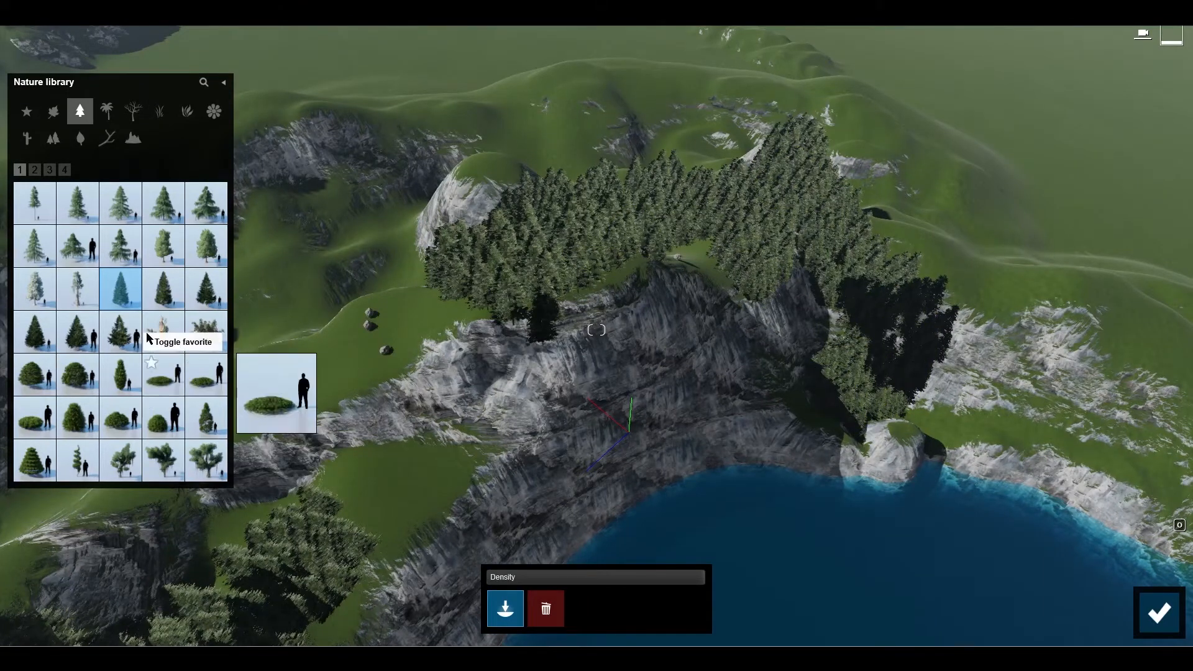
# Paint a second conifer type on the rocky lakeside slope and low bushy conifers on the grassy ledges above the cliff.
pyautogui.click(163, 289)
pyautogui.click(986, 387)
pyautogui.moveTo(986, 386)
pyautogui.mouseDown()
pyautogui.moveTo(1047, 413)
pyautogui.moveTo(888, 461)
pyautogui.mouseUp()
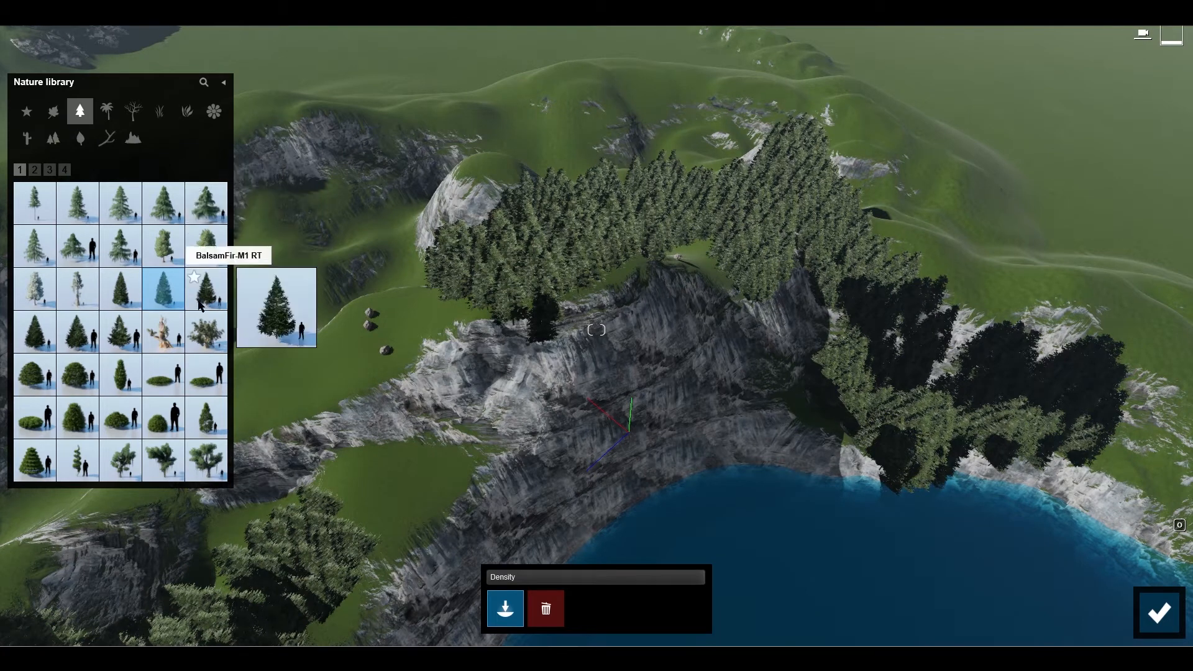
pyautogui.click(84, 427)
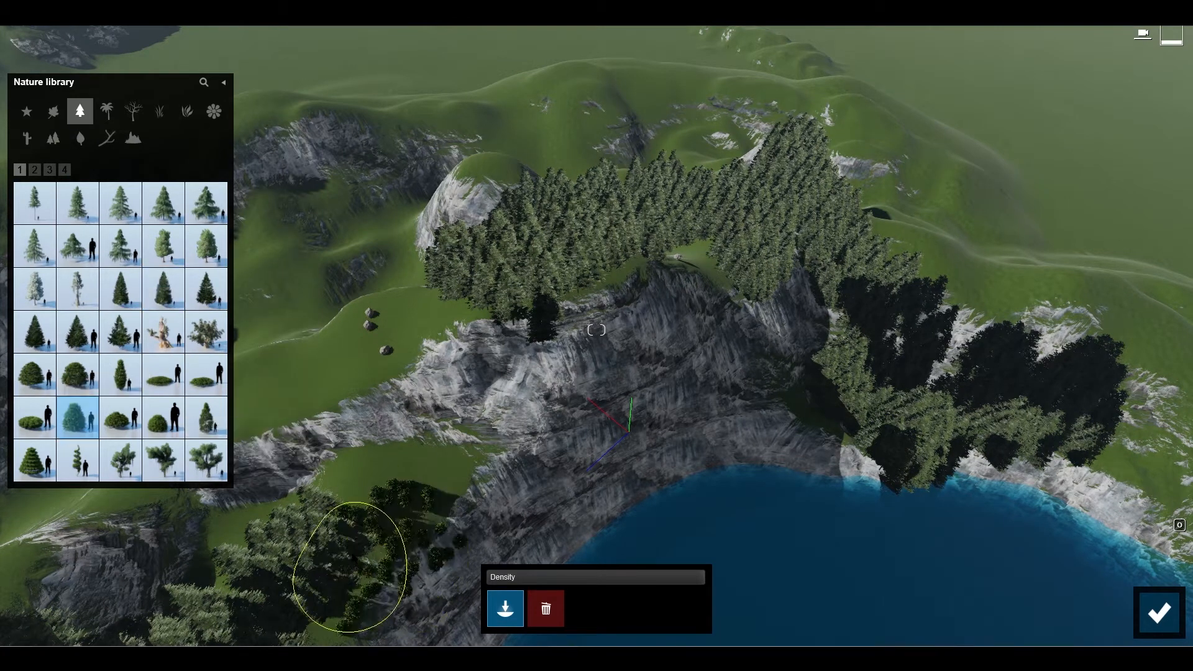
pyautogui.click(333, 412)
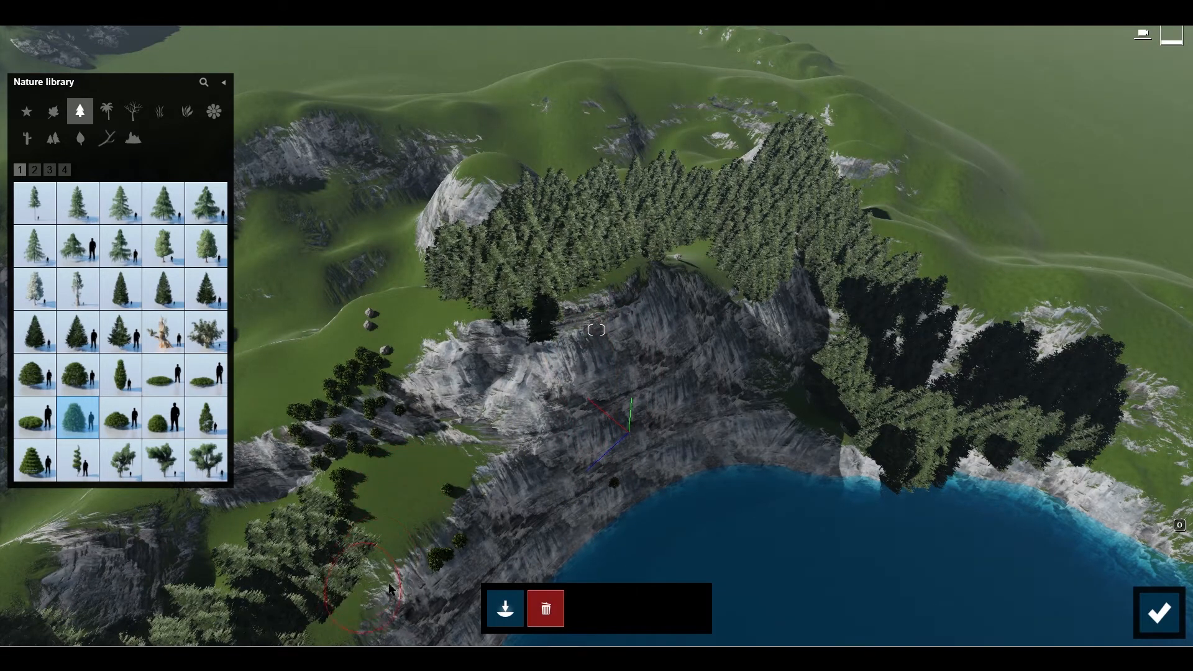
# Paint the tall, narrow conifers along the remaining bare lakeshore and the land behind it.
pyautogui.click(121, 289)
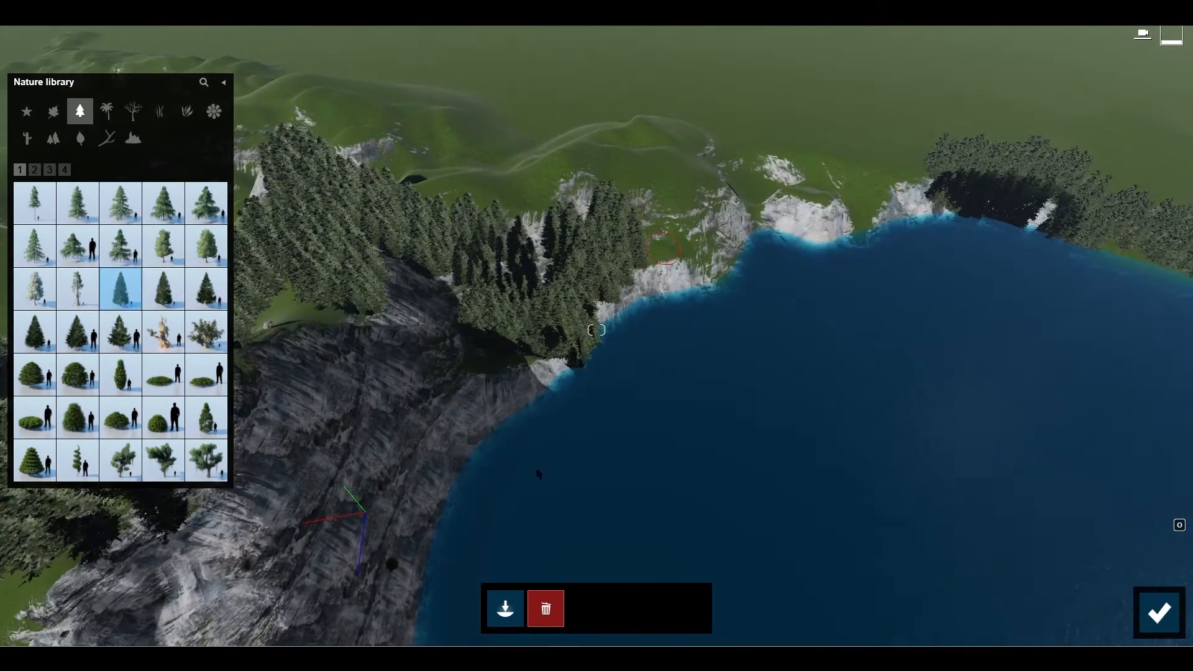
pyautogui.moveTo(741, 223)
pyautogui.mouseDown()
pyautogui.moveTo(777, 150)
pyautogui.moveTo(741, 133)
pyautogui.mouseUp()
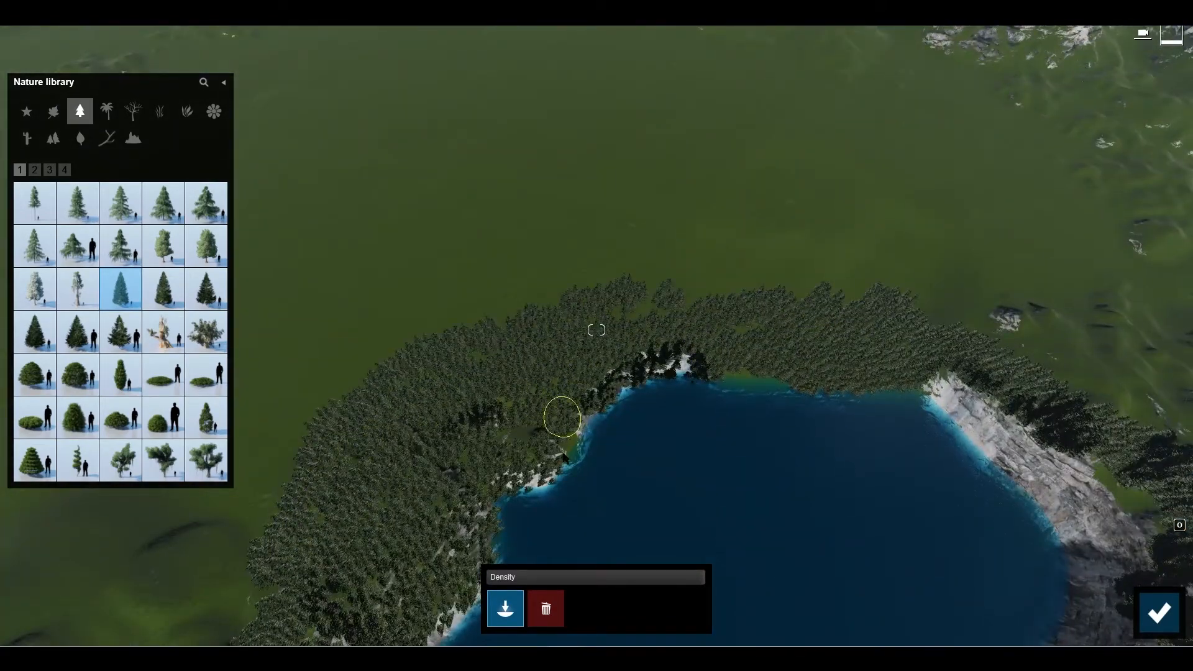
# Examine the forested lakeshore, cliffs and mountain backdrop from several viewpoints.
pyautogui.moveTo(564, 456)
pyautogui.mouseDown(button='right')
pyautogui.moveTo(622, 423)
pyautogui.moveTo(684, 348)
pyautogui.moveTo(721, 367)
pyautogui.moveTo(715, 477)
pyautogui.mouseUp(button='right')
pyautogui.press('w')
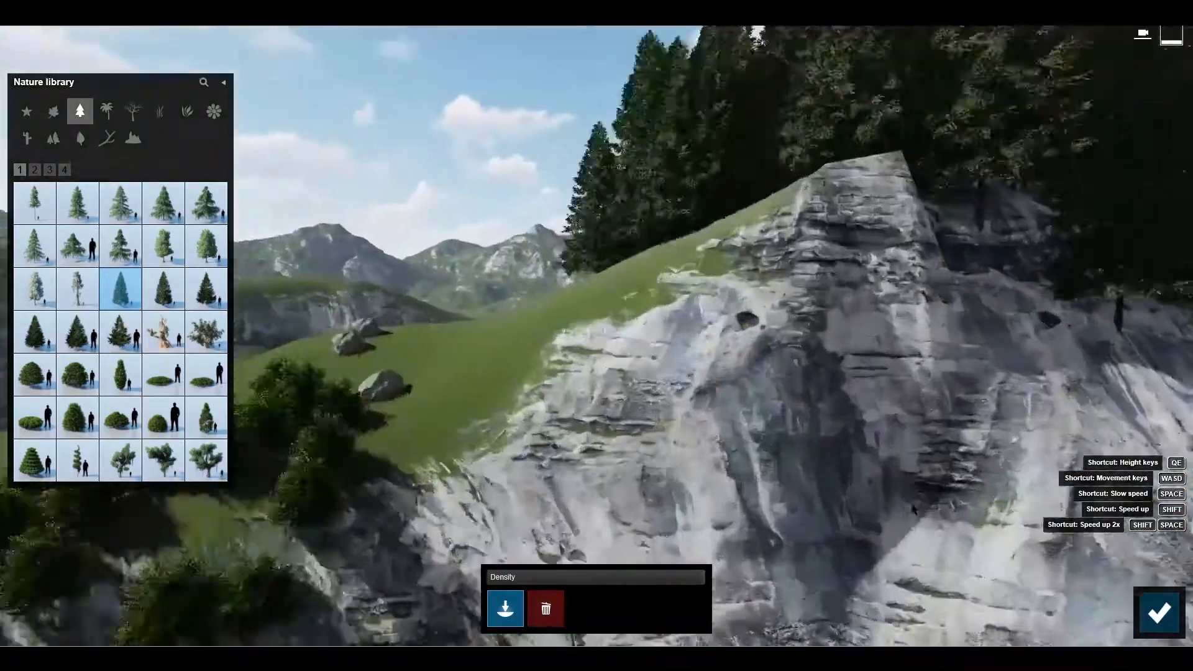
pyautogui.press('w')
pyautogui.moveTo(914, 509); pyautogui.dragTo(1106, 513, button='right')
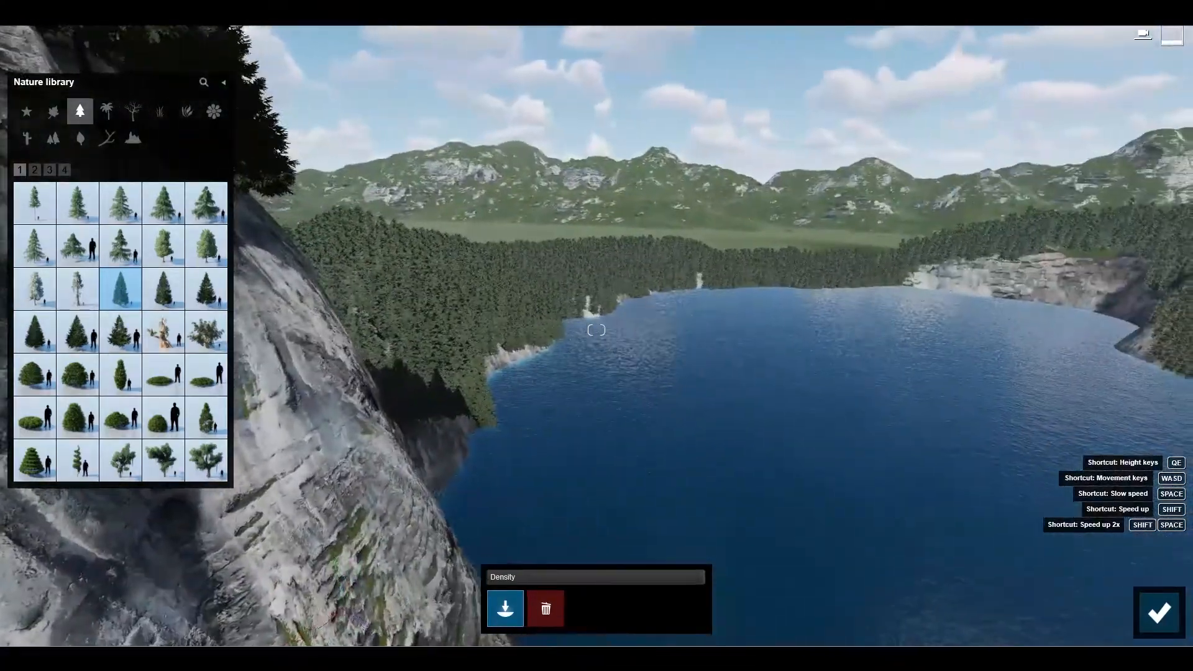
pyautogui.moveTo(649, 497); pyautogui.dragTo(1119, 516, button='right')
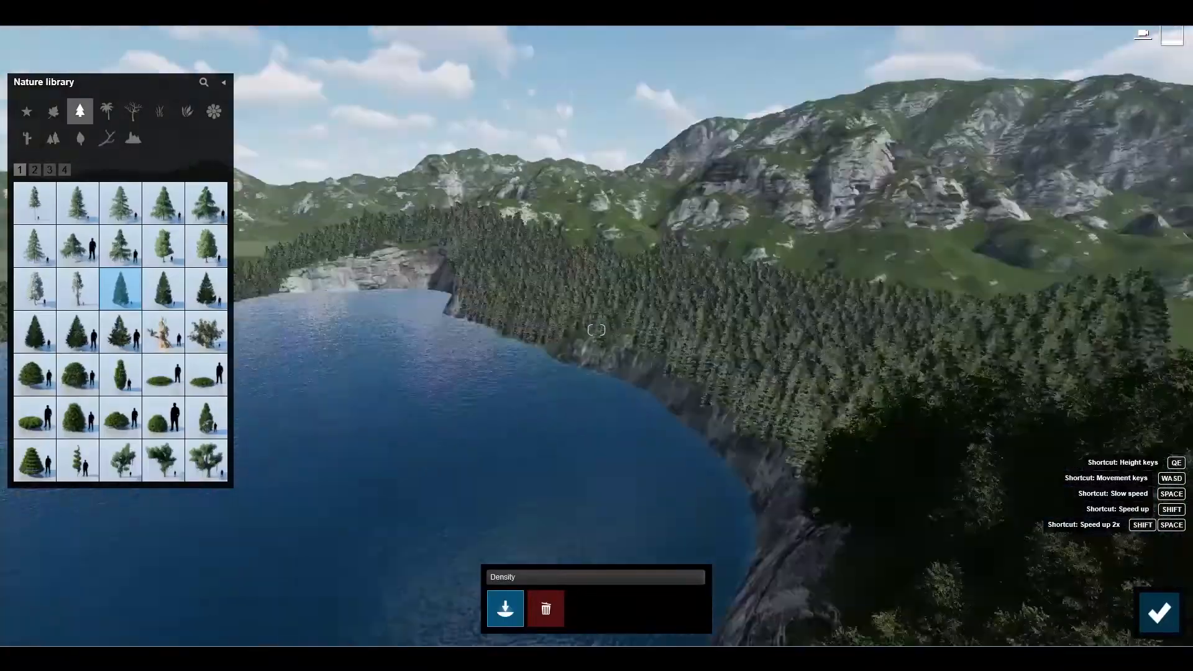
pyautogui.moveTo(597, 330); pyautogui.dragTo(742, 511, button='right')
pyautogui.press('w')
pyautogui.press('s')
pyautogui.press('a')
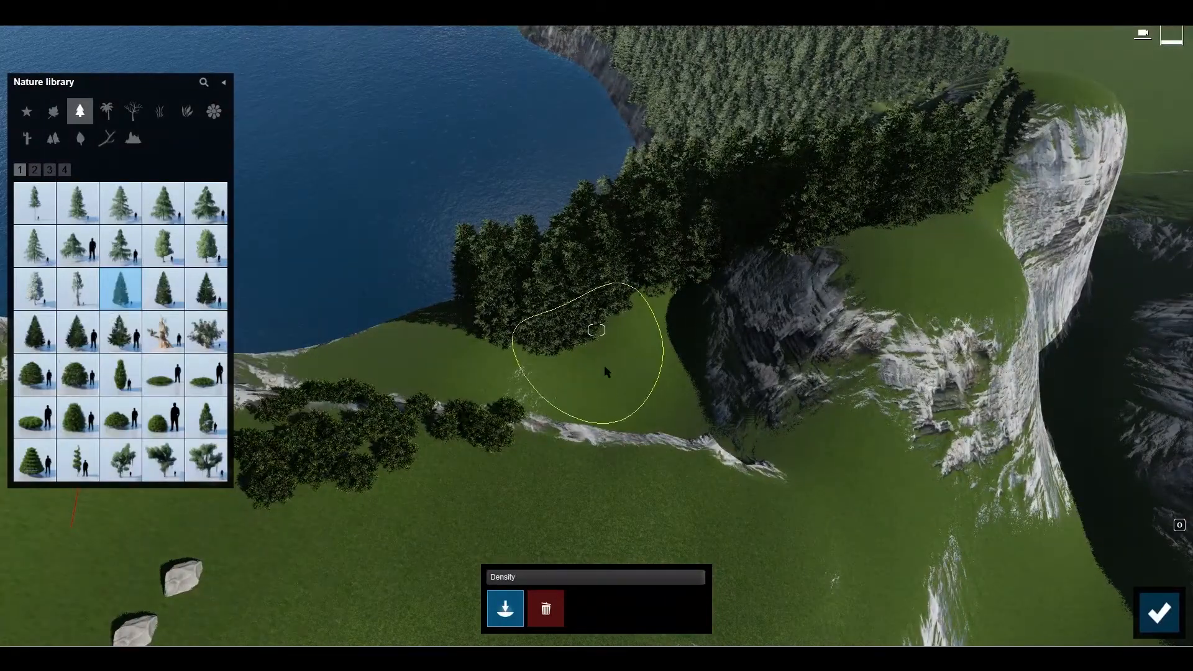
# Scatter low bushy conifers around the rocks on the lakeside hill and across the neighbouring grassy slope.
pyautogui.moveTo(603, 383); pyautogui.dragTo(341, 401, button='right')
pyautogui.press('s')
pyautogui.click(78, 417)
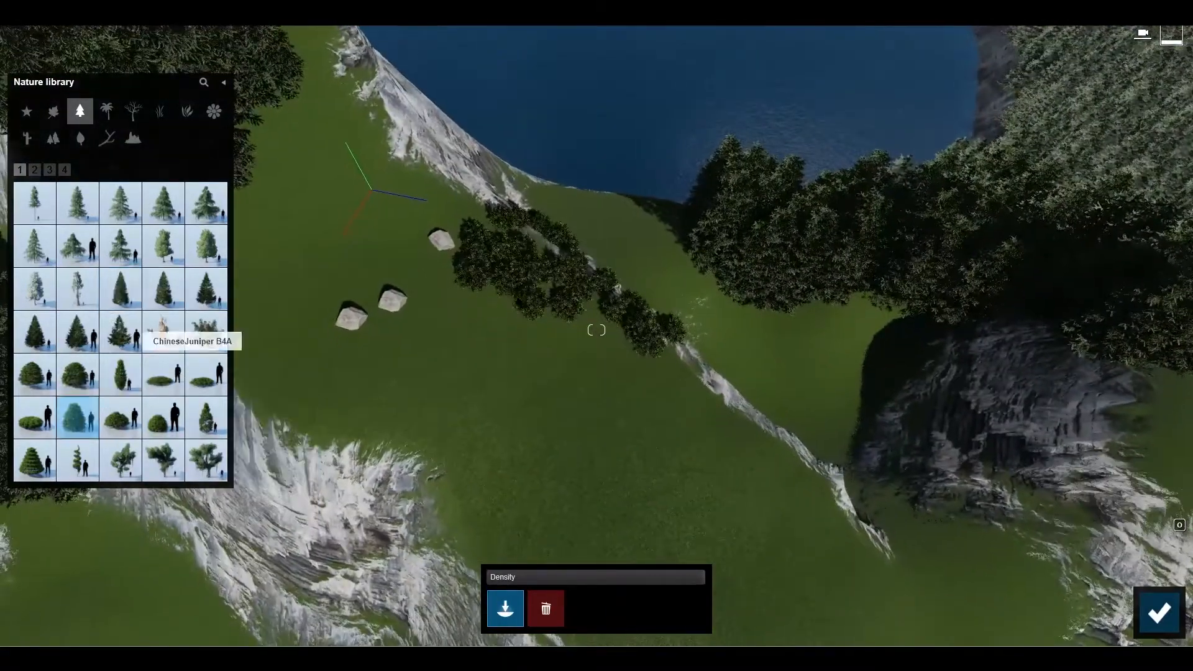
pyautogui.click(398, 285)
pyautogui.click(426, 413)
pyautogui.click(677, 495)
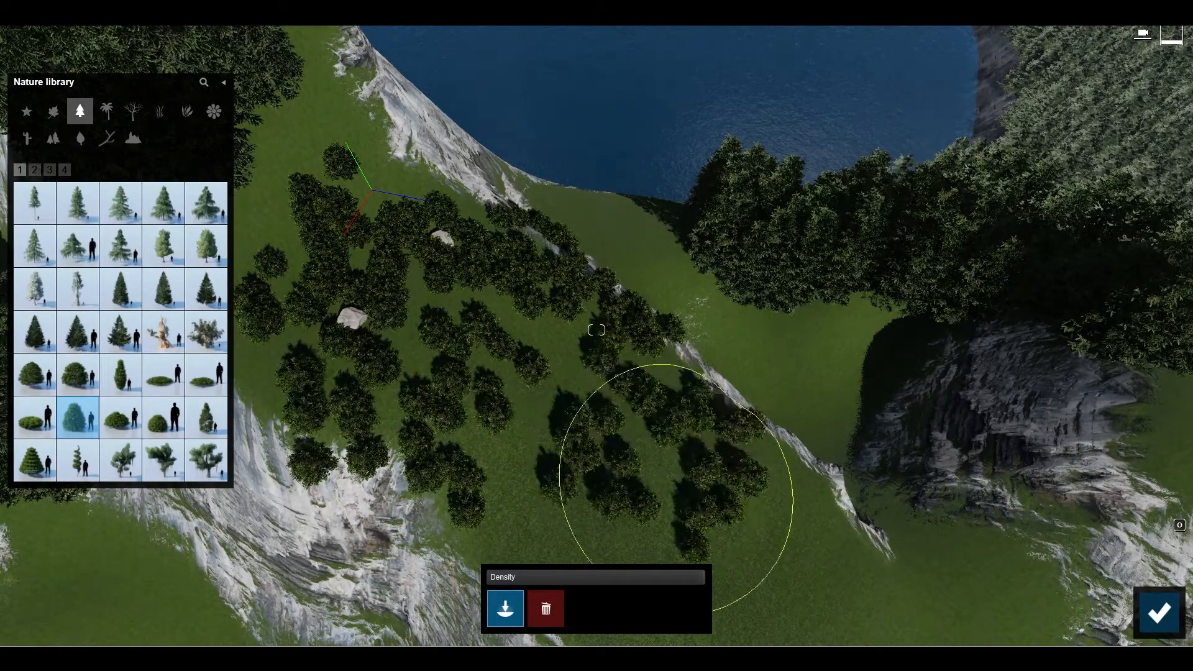
pyautogui.moveTo(681, 498)
pyautogui.mouseDown(button='right')
pyautogui.moveTo(774, 525)
pyautogui.moveTo(732, 457)
pyautogui.mouseUp(button='right')
pyautogui.click(733, 456)
pyautogui.click(981, 415)
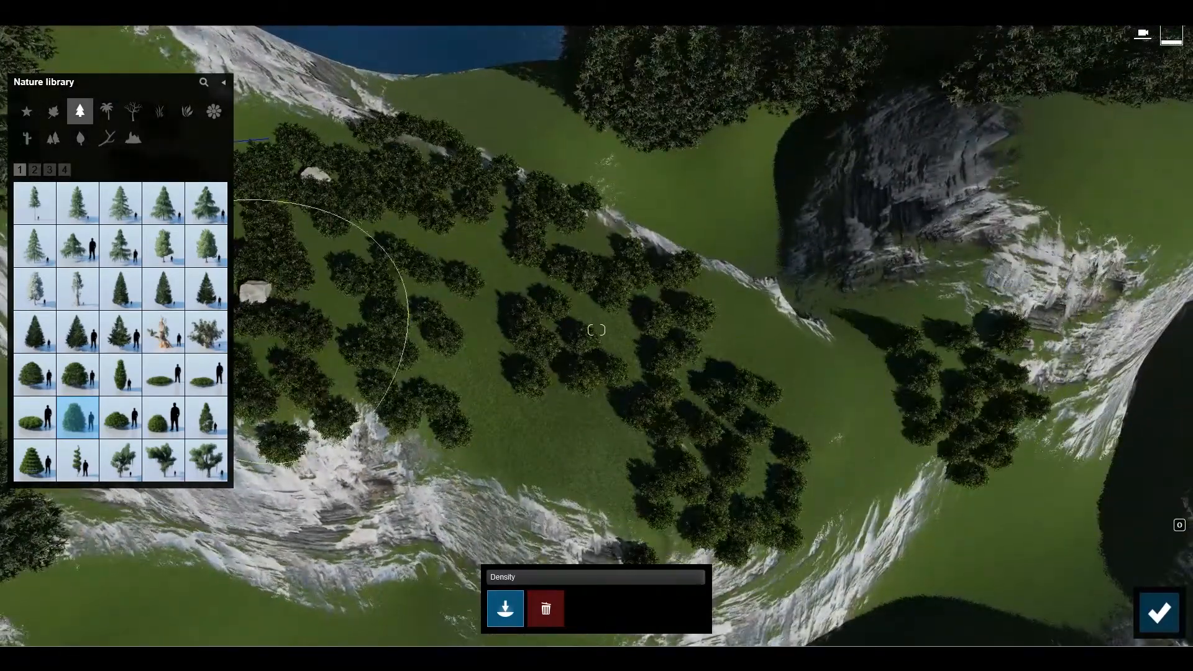
# Paint dense groups of BalsamFir-M1 RT among the bushy conifers on the lakeside hill.
pyautogui.click(222, 301)
pyautogui.click(482, 397)
pyautogui.click(901, 407)
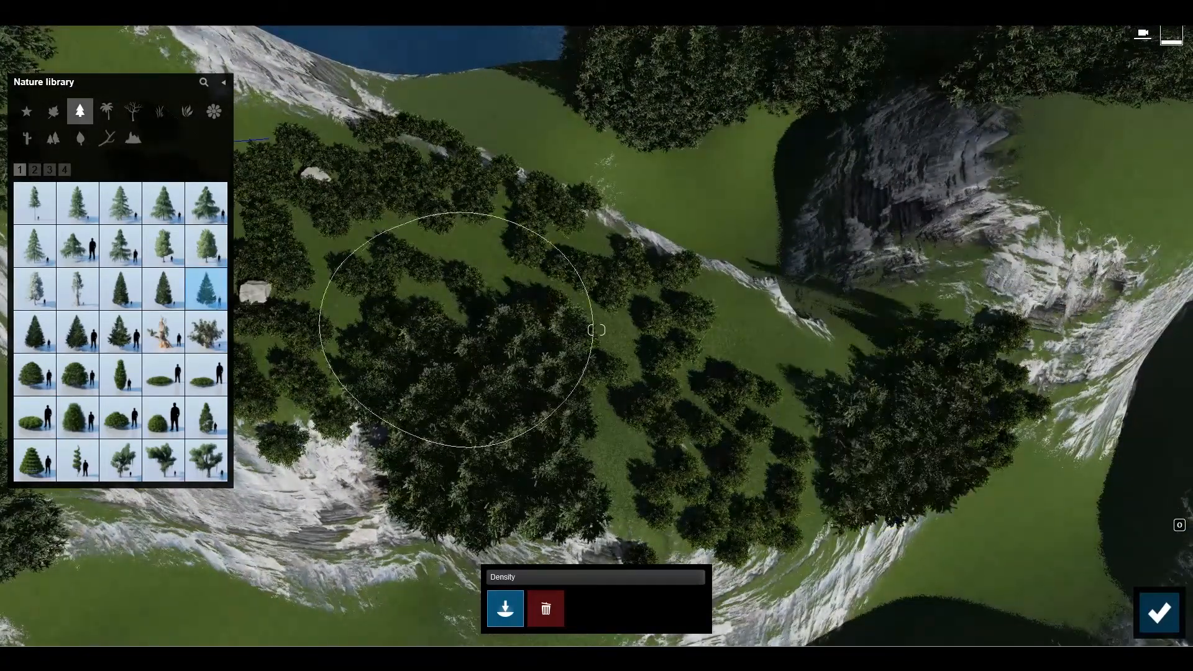
pyautogui.click(469, 311)
pyautogui.click(628, 273)
pyautogui.click(693, 187)
pyautogui.click(498, 131)
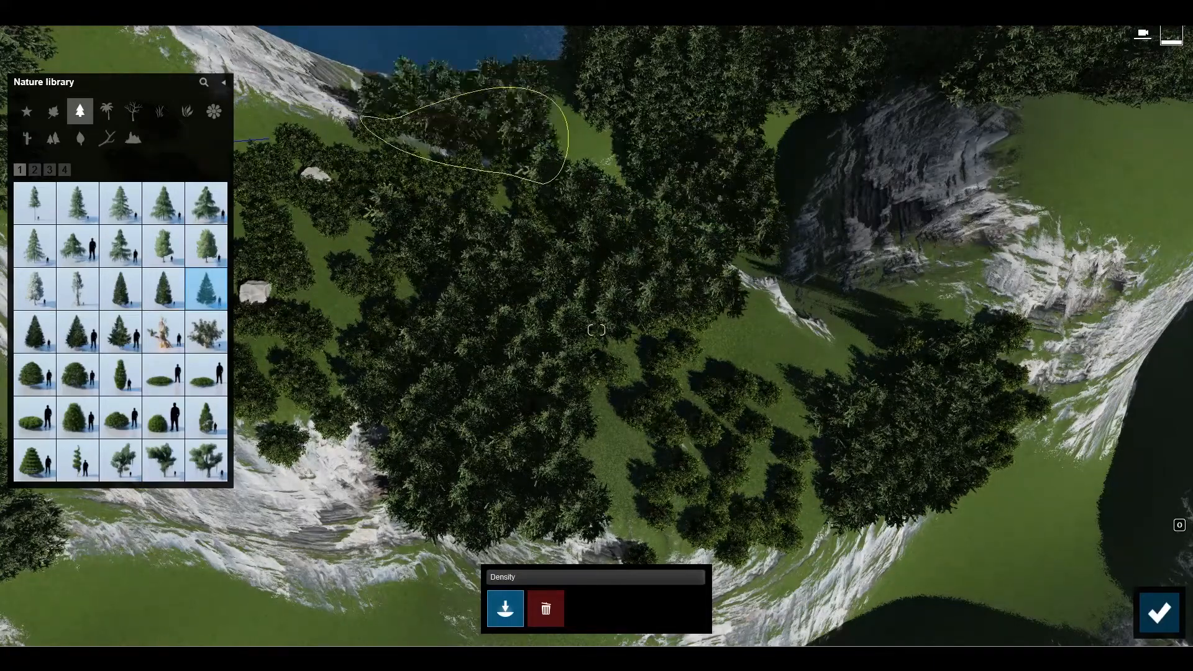
# Lower the brush density to just under half and paint sparser BalsamFir-M1 RT trees on the hill's remaining gaps and ridge.
pyautogui.click(644, 438)
pyautogui.click(764, 407)
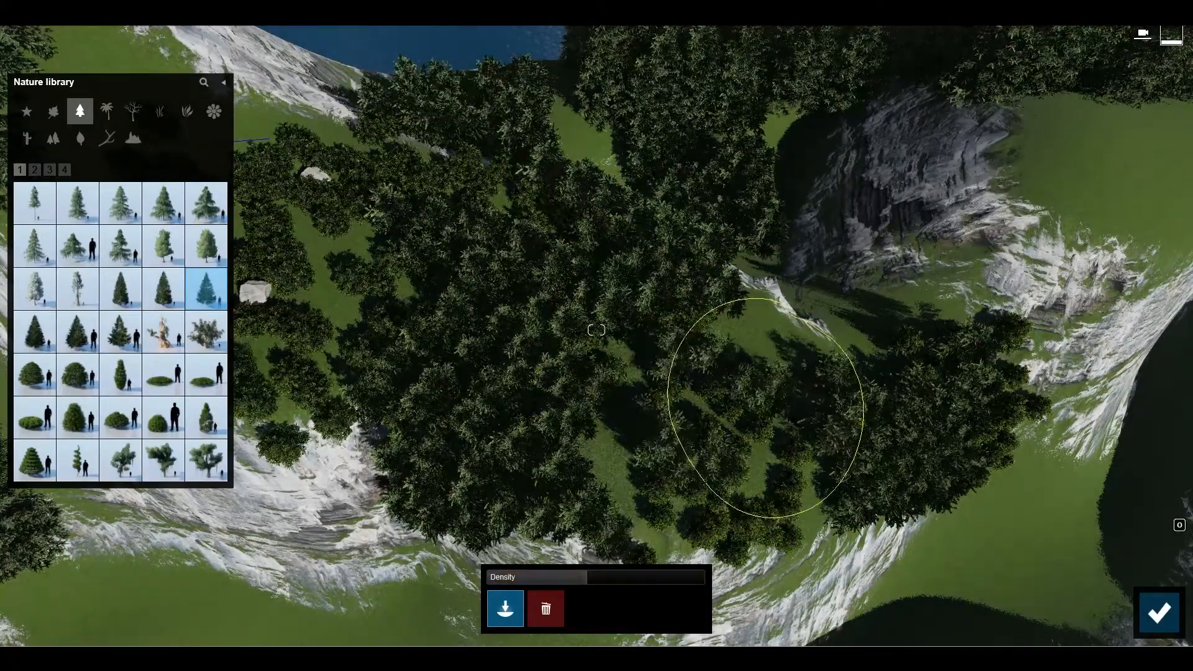
pyautogui.moveTo(764, 408)
pyautogui.mouseDown(button='right')
pyautogui.moveTo(690, 364)
pyautogui.moveTo(686, 324)
pyautogui.mouseUp(button='right')
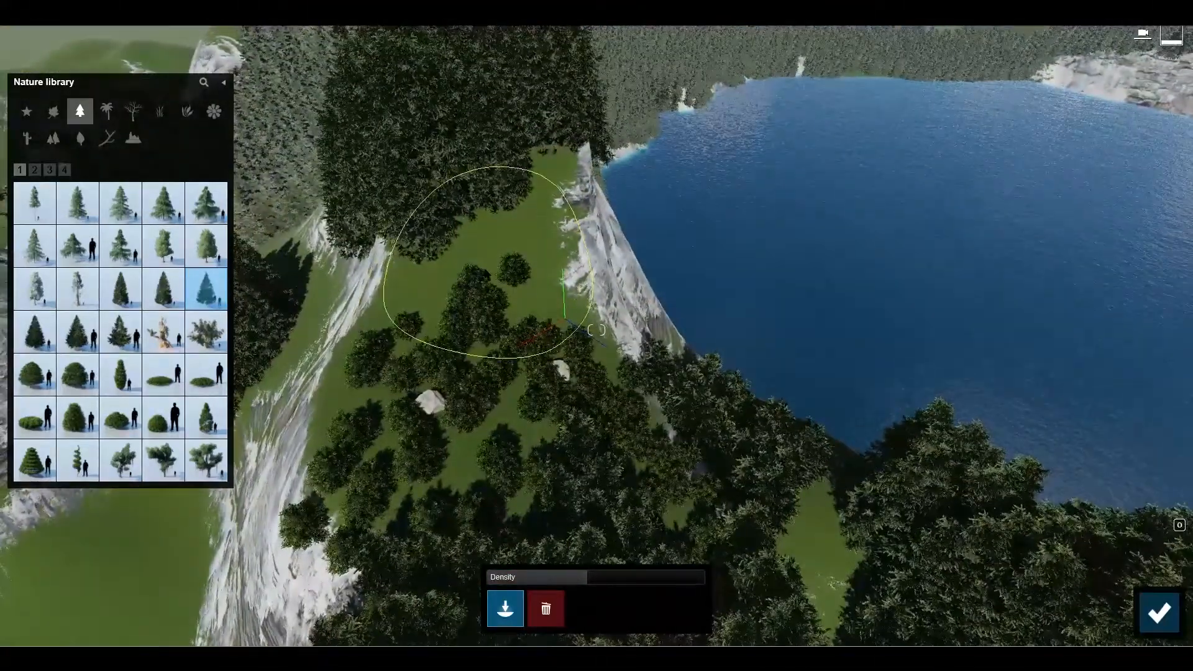
pyautogui.click(489, 262)
# Erase the tall conifers from the lakeside hilltop and scatter columnar conifers down its slope at the reduced density.
pyautogui.click(120, 289)
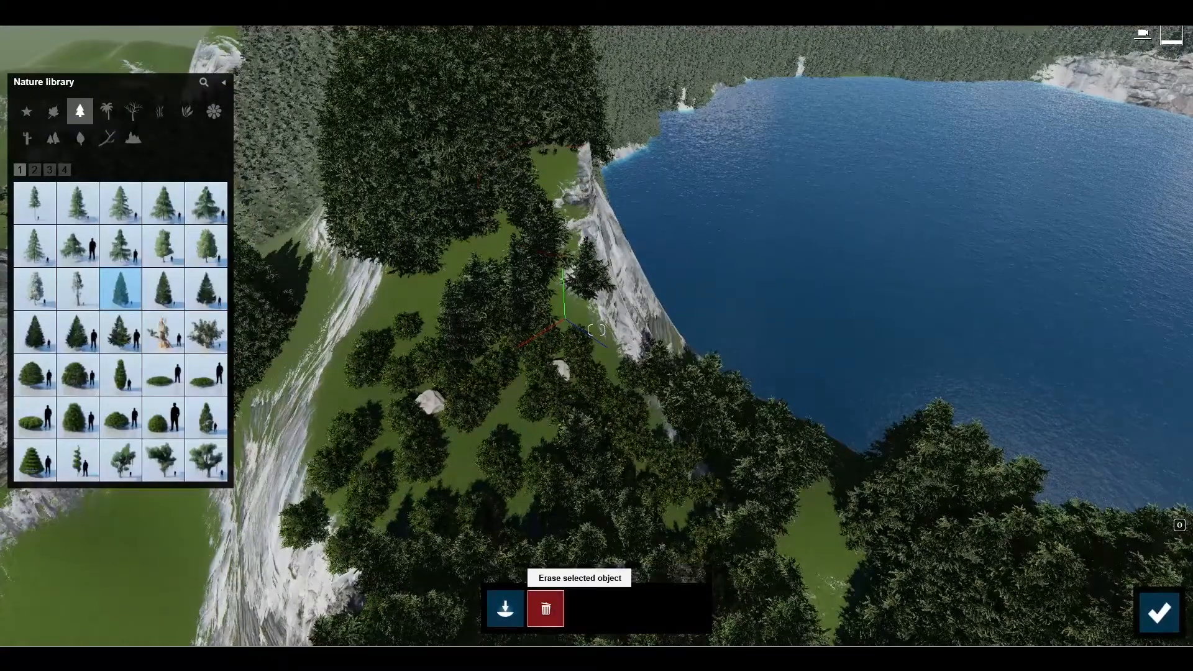
pyautogui.moveTo(519, 187)
pyautogui.mouseDown()
pyautogui.moveTo(510, 143)
pyautogui.moveTo(547, 124)
pyautogui.mouseUp()
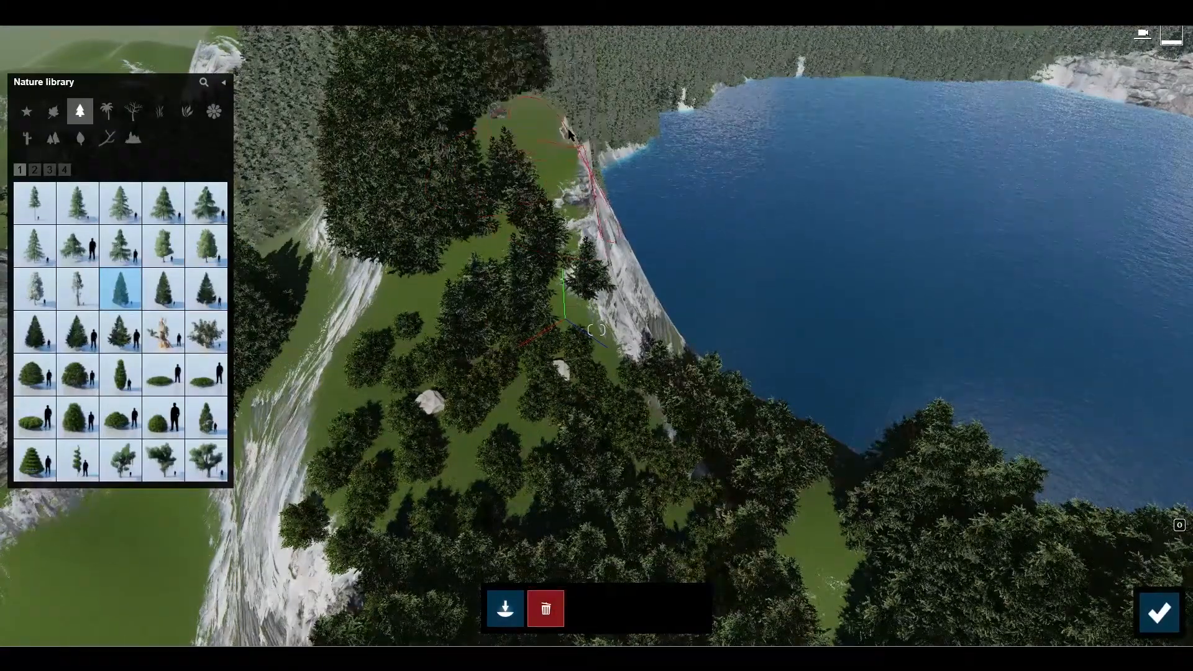
pyautogui.press('q')
pyautogui.moveTo(566, 335); pyautogui.dragTo(639, 387, button='right')
pyautogui.press('w')
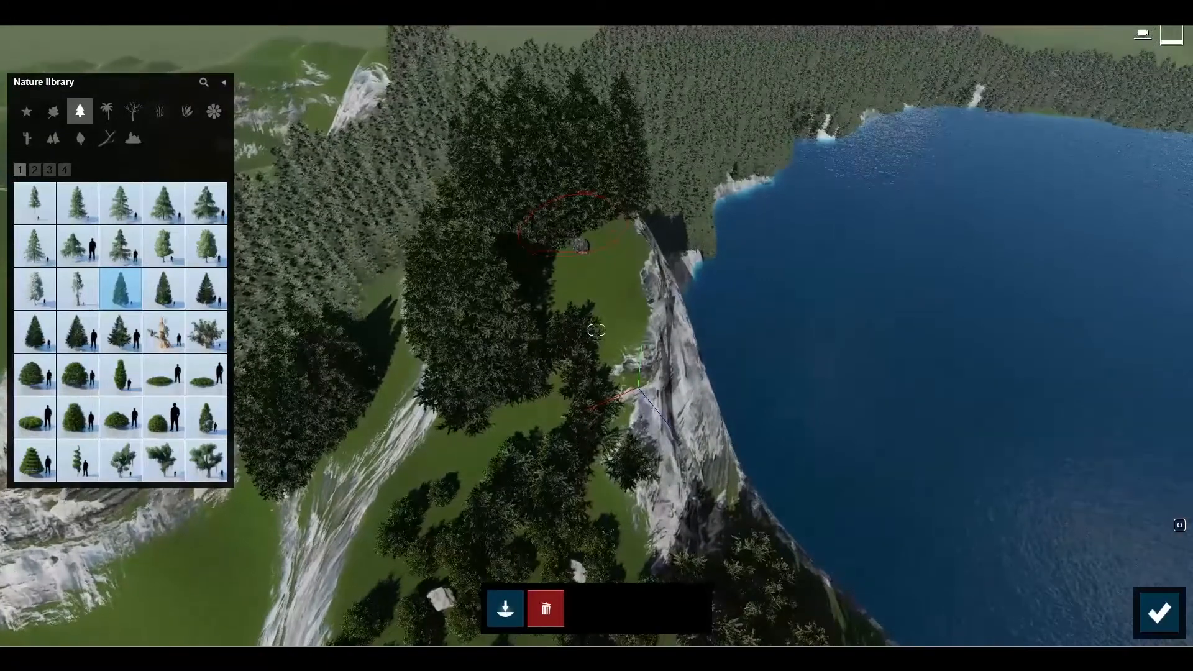
pyautogui.moveTo(525, 274); pyautogui.dragTo(522, 370)
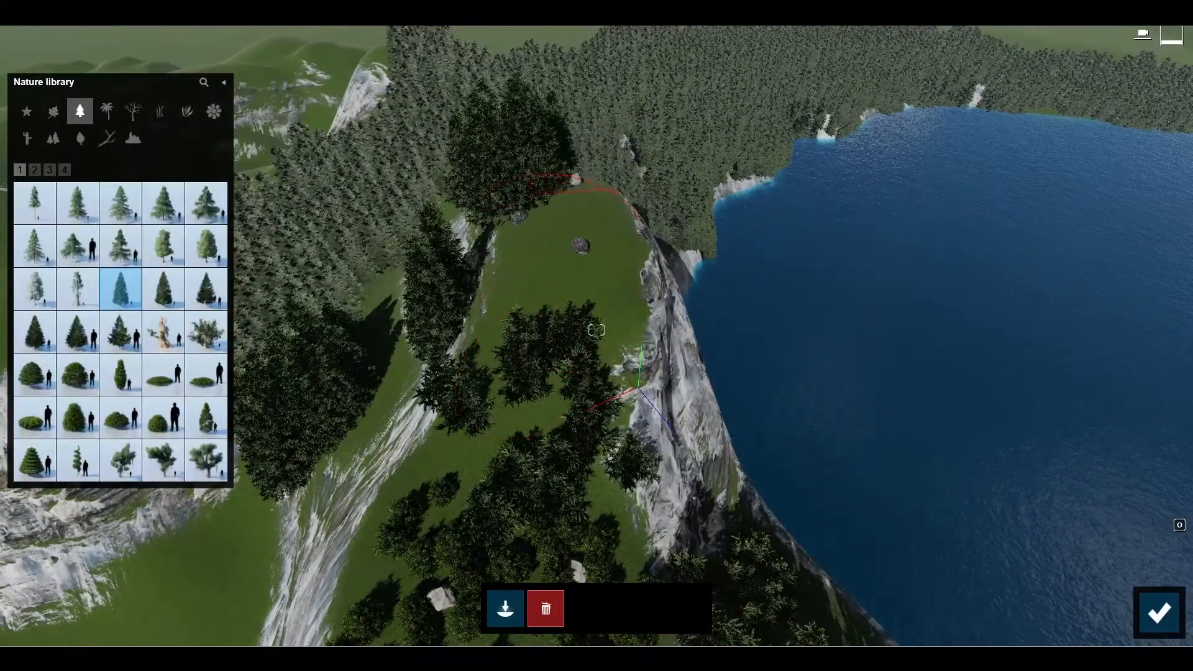
pyautogui.moveTo(553, 199); pyautogui.dragTo(544, 256)
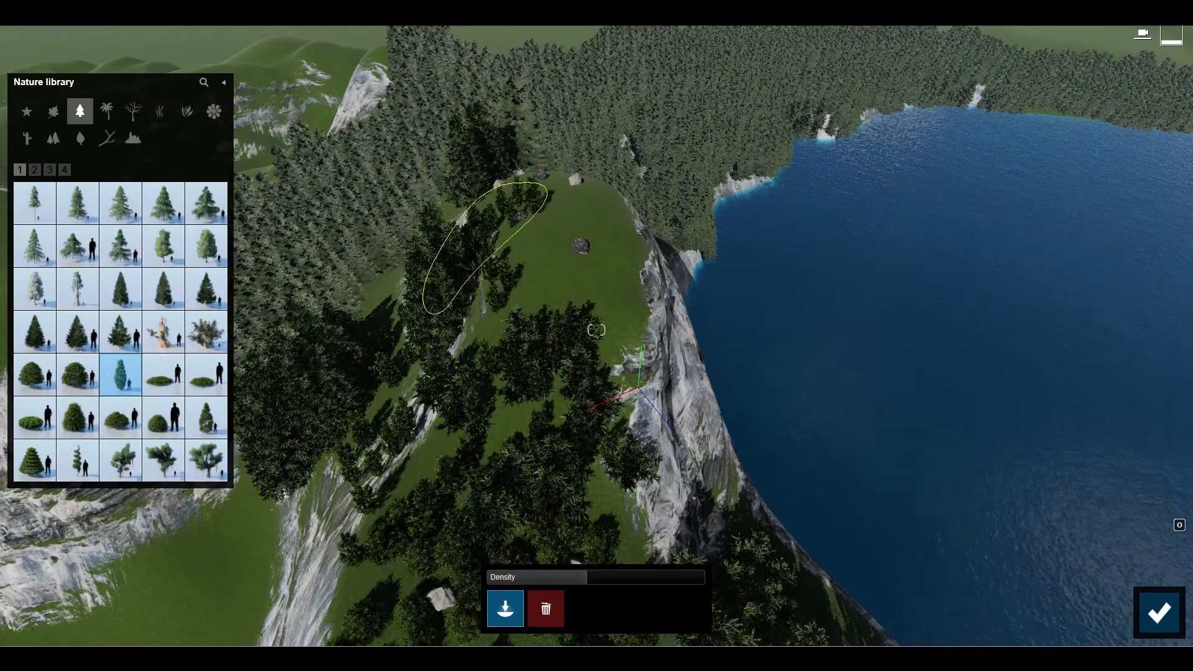
pyautogui.moveTo(485, 247)
pyautogui.mouseDown(button='right')
pyautogui.moveTo(510, 397)
pyautogui.moveTo(653, 447)
pyautogui.moveTo(526, 475)
pyautogui.mouseUp(button='right')
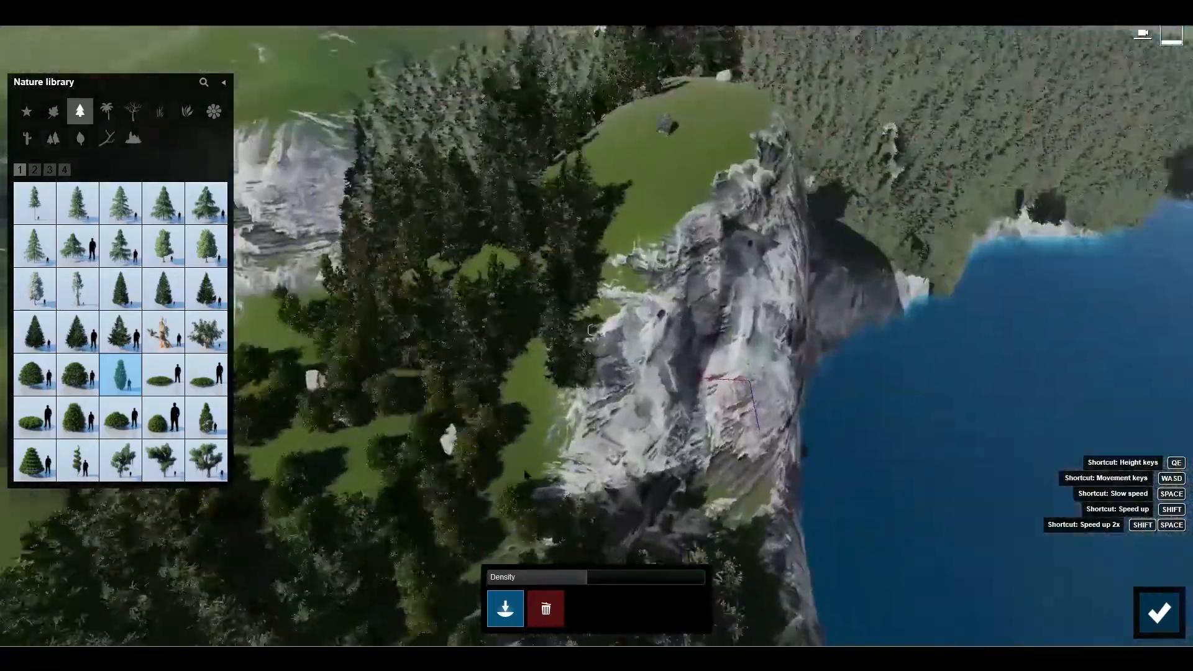
# Finish the tree painting and delete the stray tree at the foot of the lakeside cliff.
pyautogui.click(1159, 612)
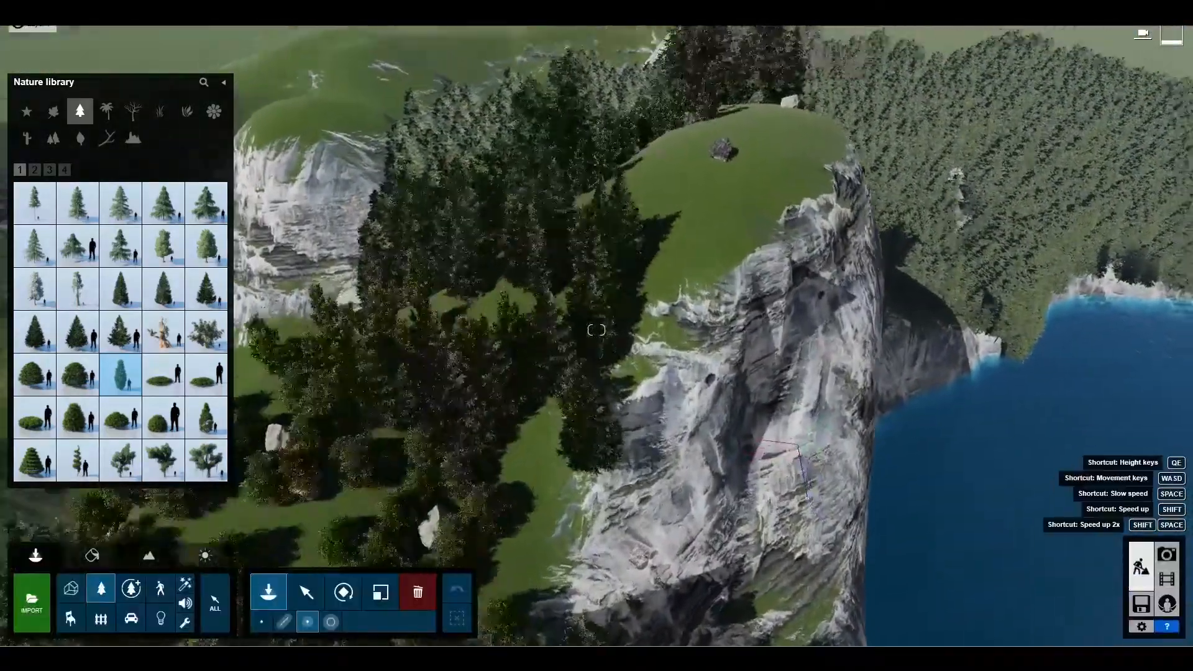
pyautogui.press('w')
pyautogui.moveTo(601, 435); pyautogui.dragTo(715, 423, button='right')
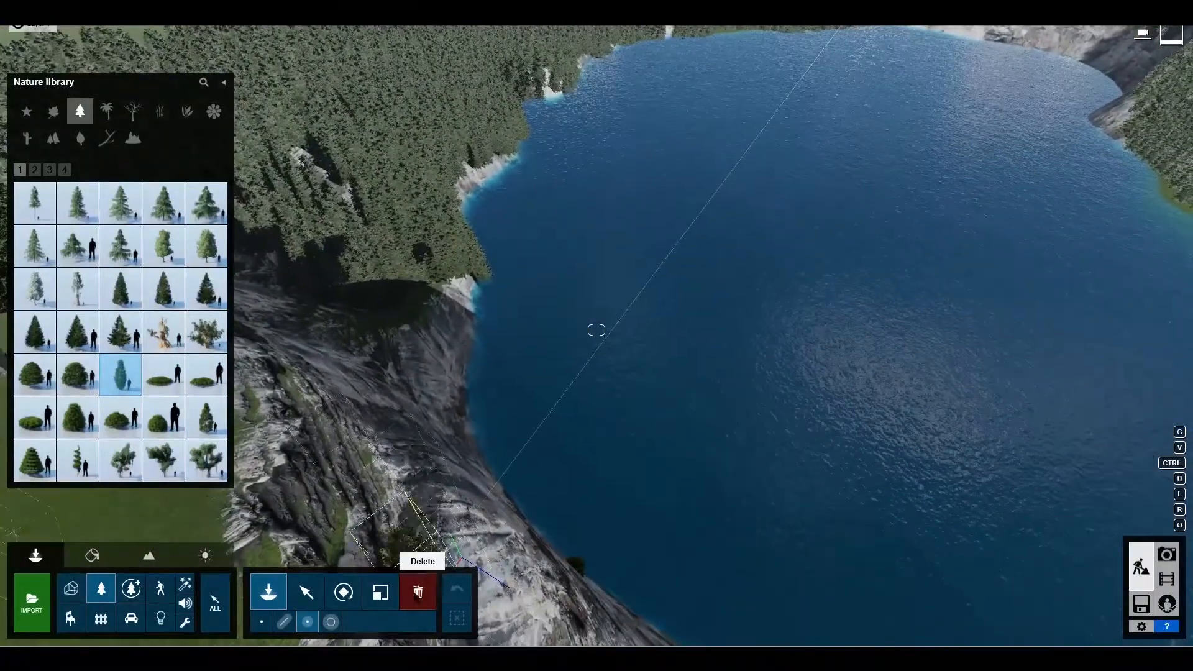
pyautogui.click(418, 594)
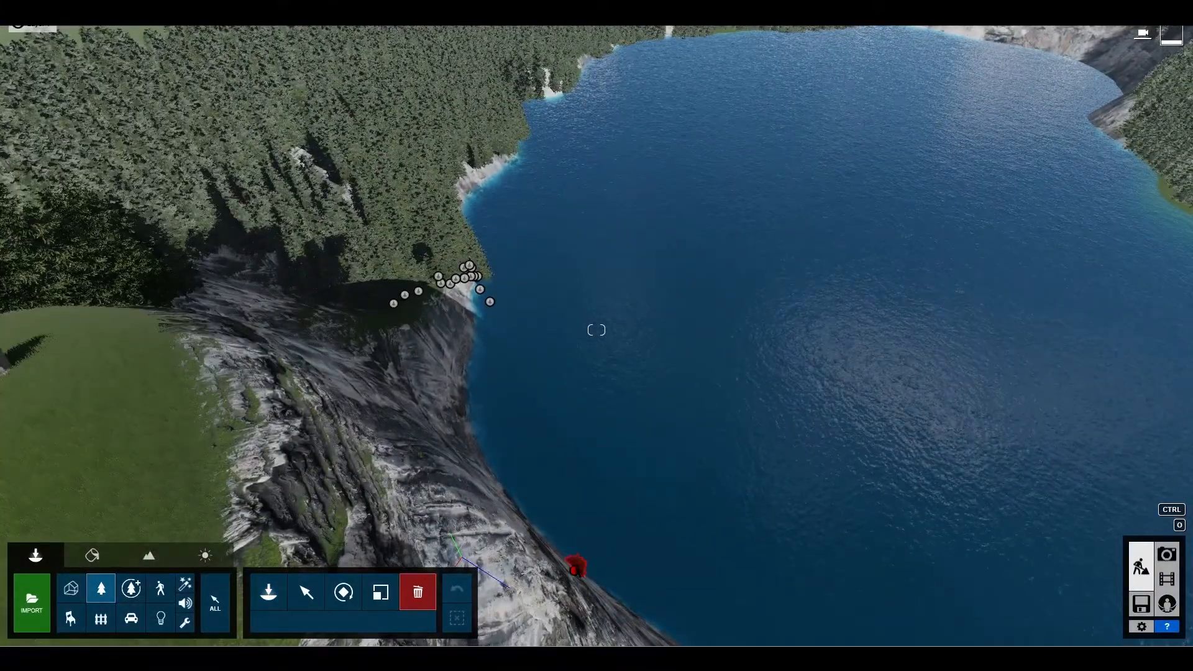
pyautogui.click(575, 570)
# Place large leafy fine-detail trees on the bare lakeside hilltop and fine-detail shrubs beneath them.
pyautogui.moveTo(777, 429); pyautogui.dragTo(864, 345, button='right')
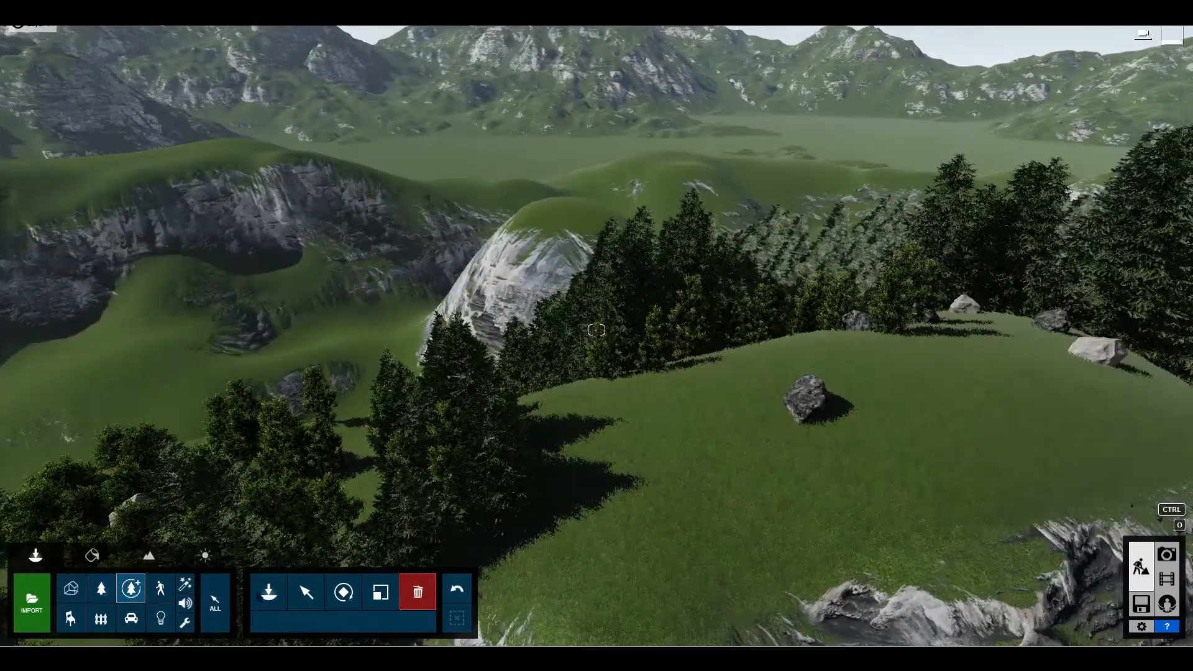
pyautogui.click(272, 595)
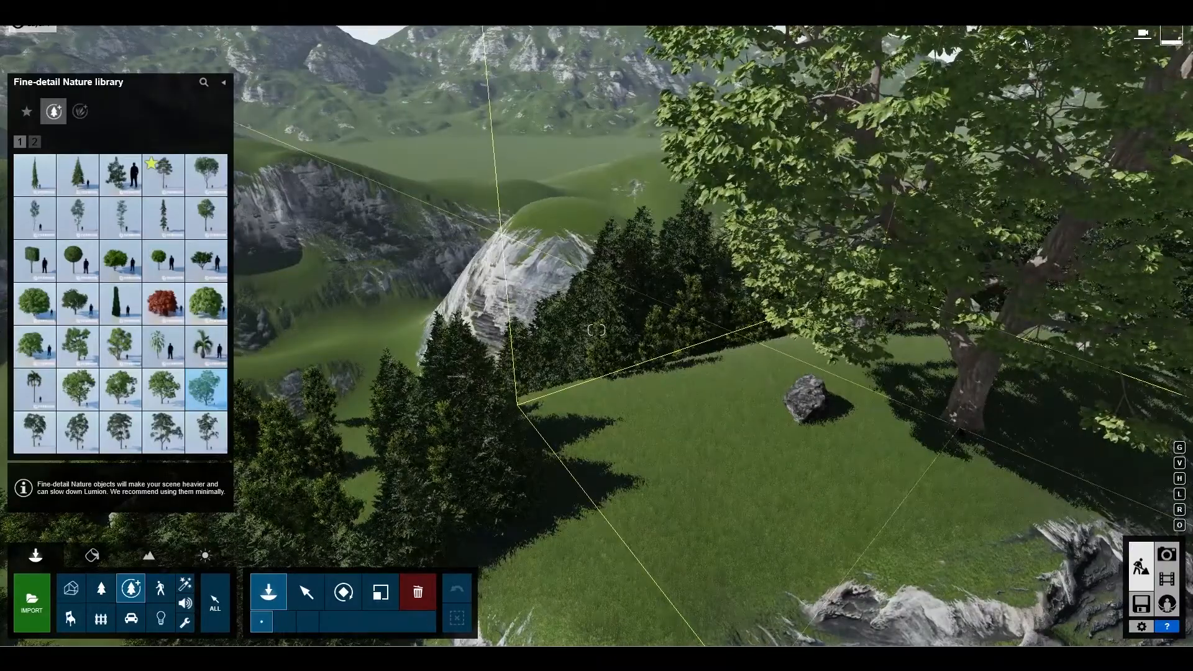
pyautogui.click(179, 409)
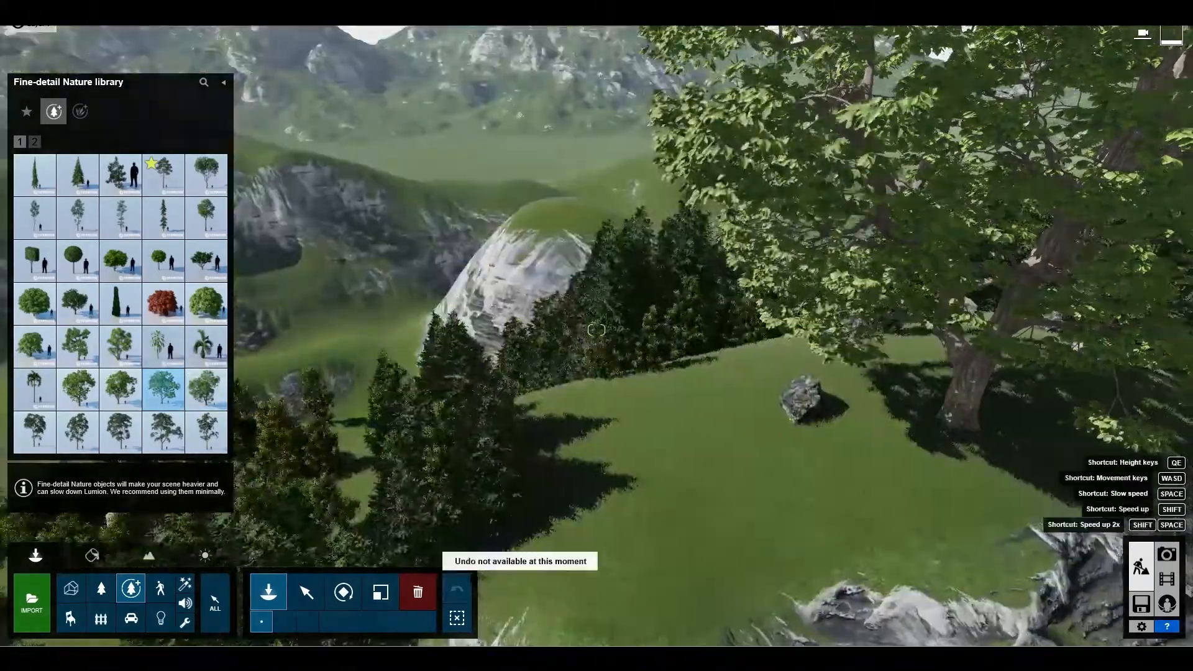
pyautogui.moveTo(597, 330); pyautogui.dragTo(622, 357, button='right')
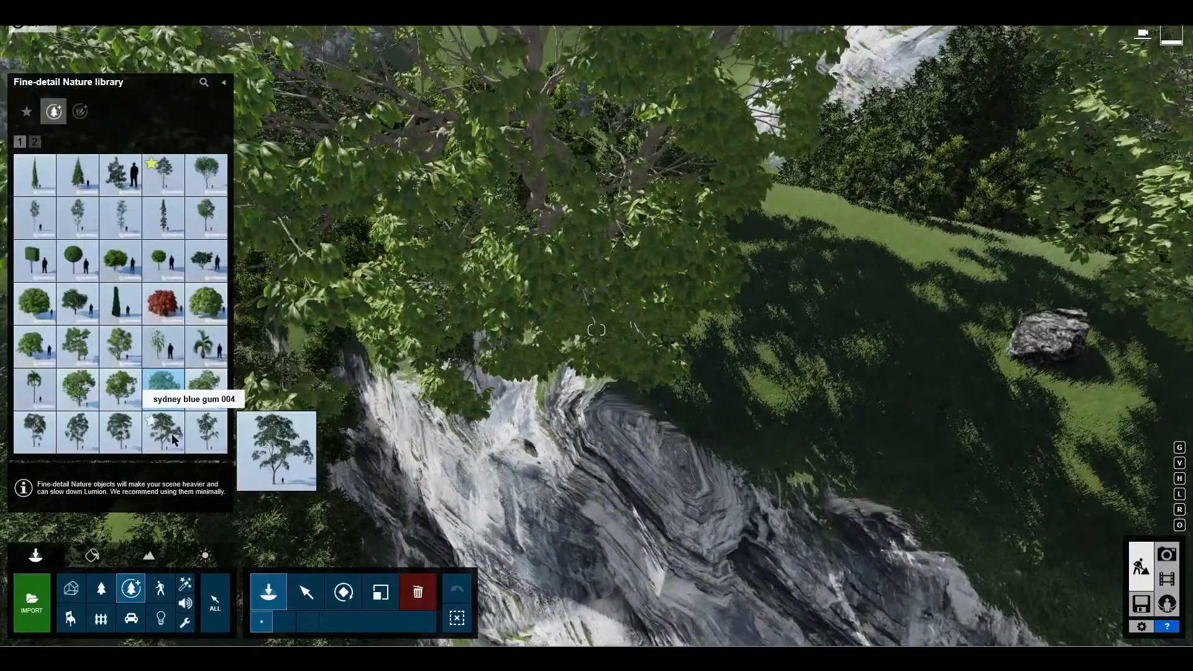
pyautogui.click(79, 111)
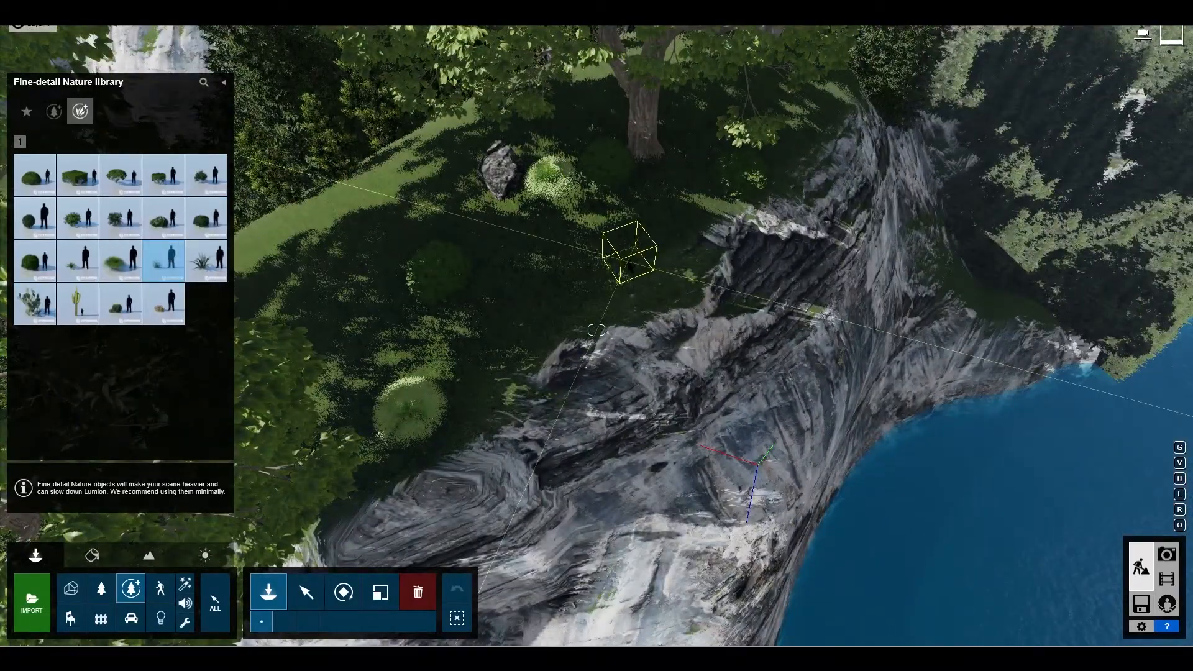
# Examine the planted hilltop and the lake view from ground level and from the cliff side.
pyautogui.press('w')
pyautogui.moveTo(628, 262)
pyautogui.mouseDown(button='right')
pyautogui.moveTo(764, 316)
pyautogui.moveTo(914, 323)
pyautogui.mouseUp(button='right')
pyautogui.press('q')
pyautogui.press('w')
pyautogui.press('a')
pyautogui.moveTo(759, 336); pyautogui.dragTo(813, 376, button='right')
pyautogui.press('e')
pyautogui.press('w')
pyautogui.press('e')
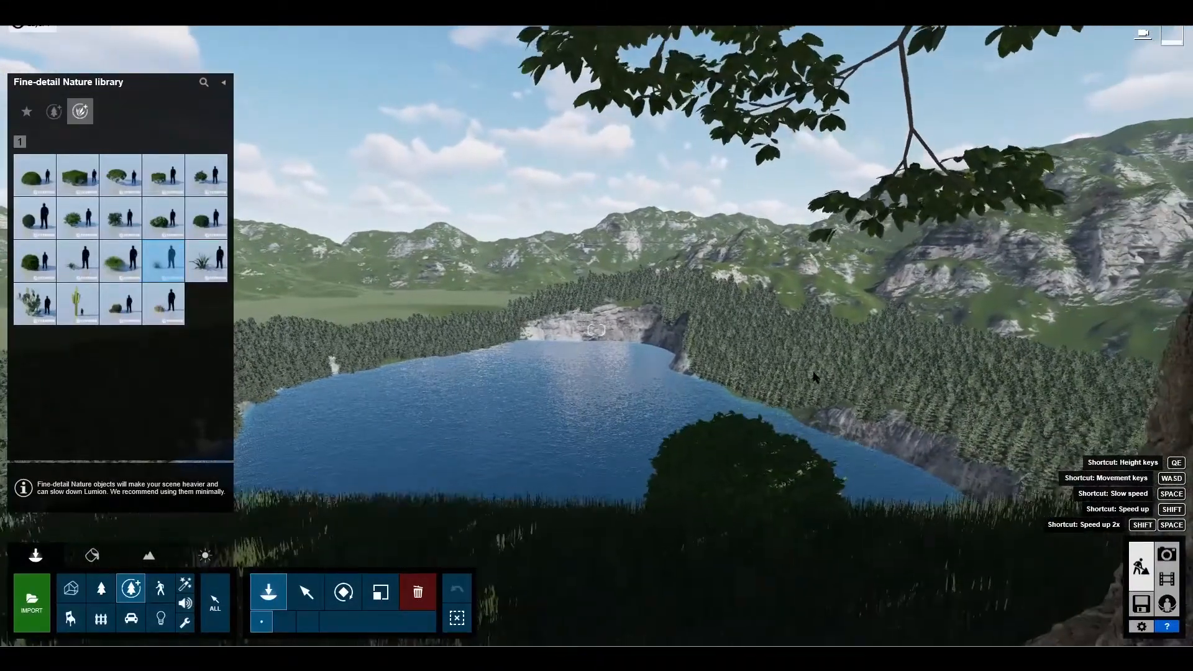
pyautogui.press('w')
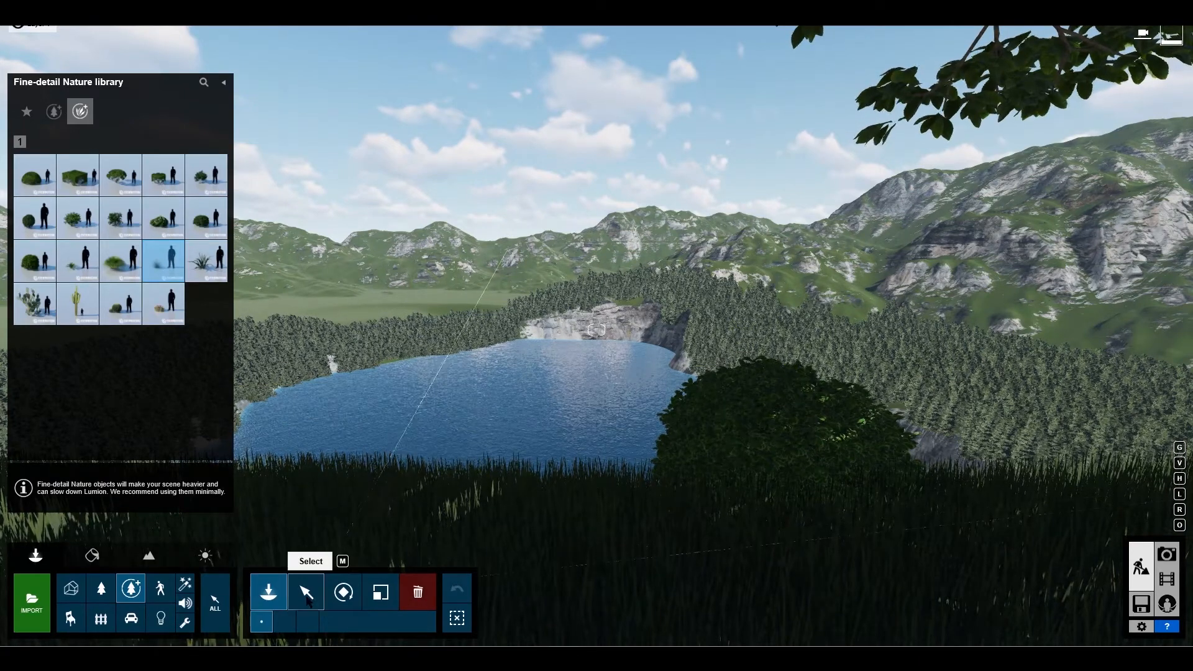
pyautogui.press('m')
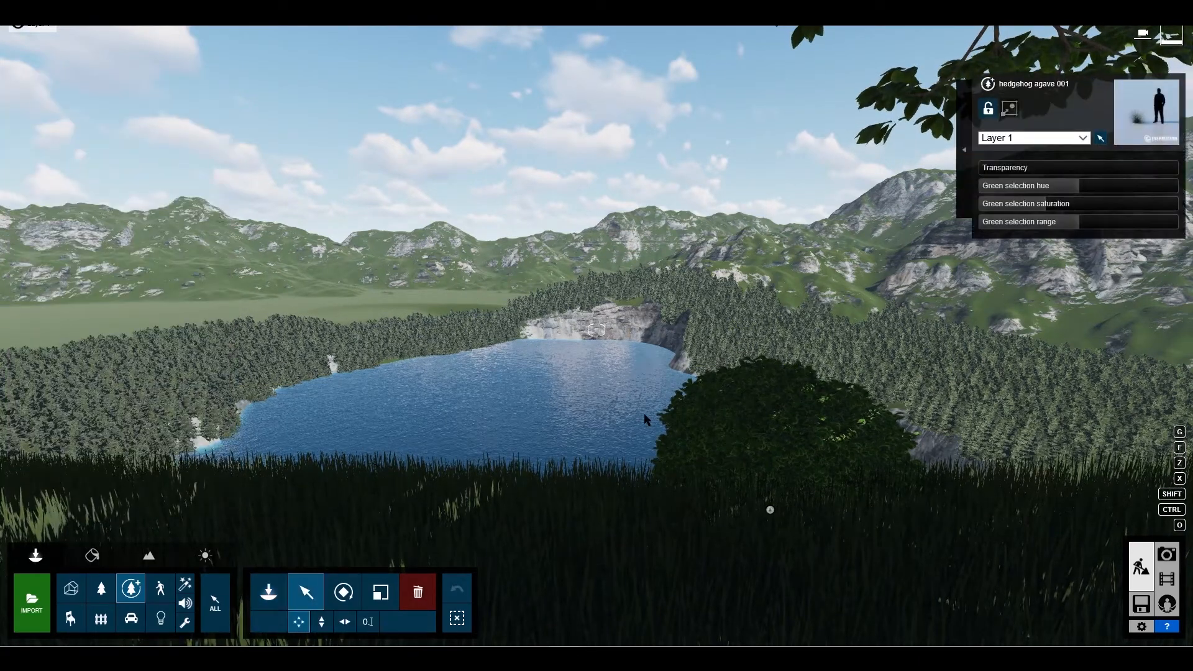
pyautogui.press('q')
pyautogui.press('s')
pyautogui.moveTo(644, 415); pyautogui.dragTo(559, 454, button='right')
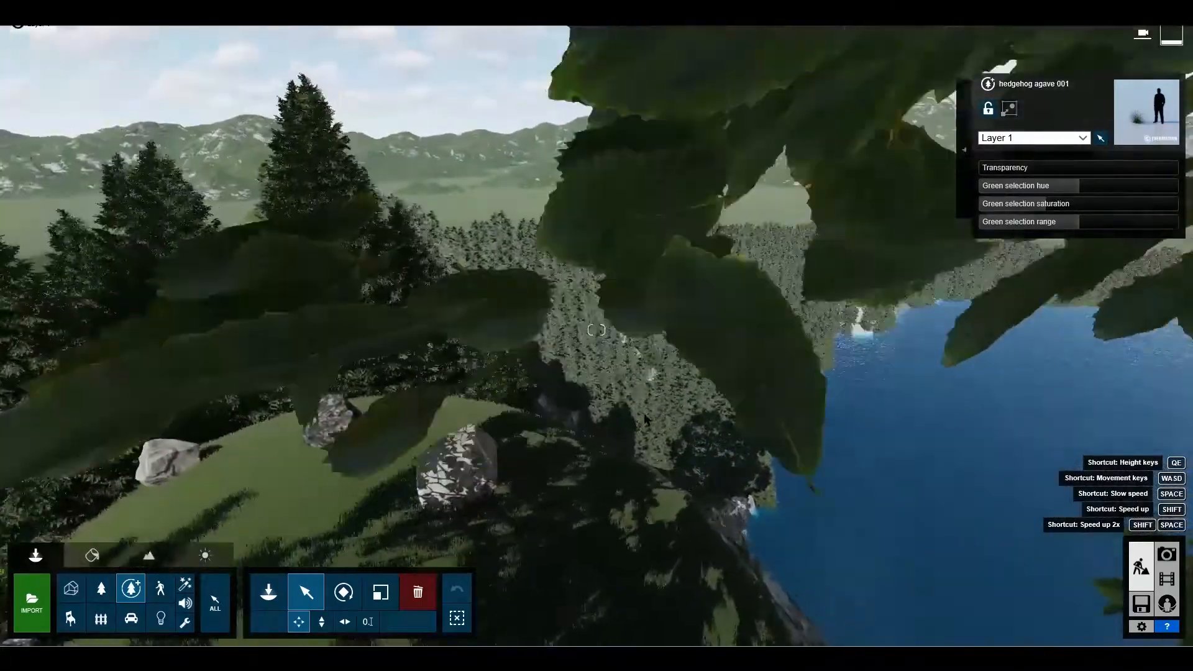
pyautogui.press('w')
pyautogui.moveTo(644, 415); pyautogui.dragTo(187, 447, button='right')
pyautogui.press('a')
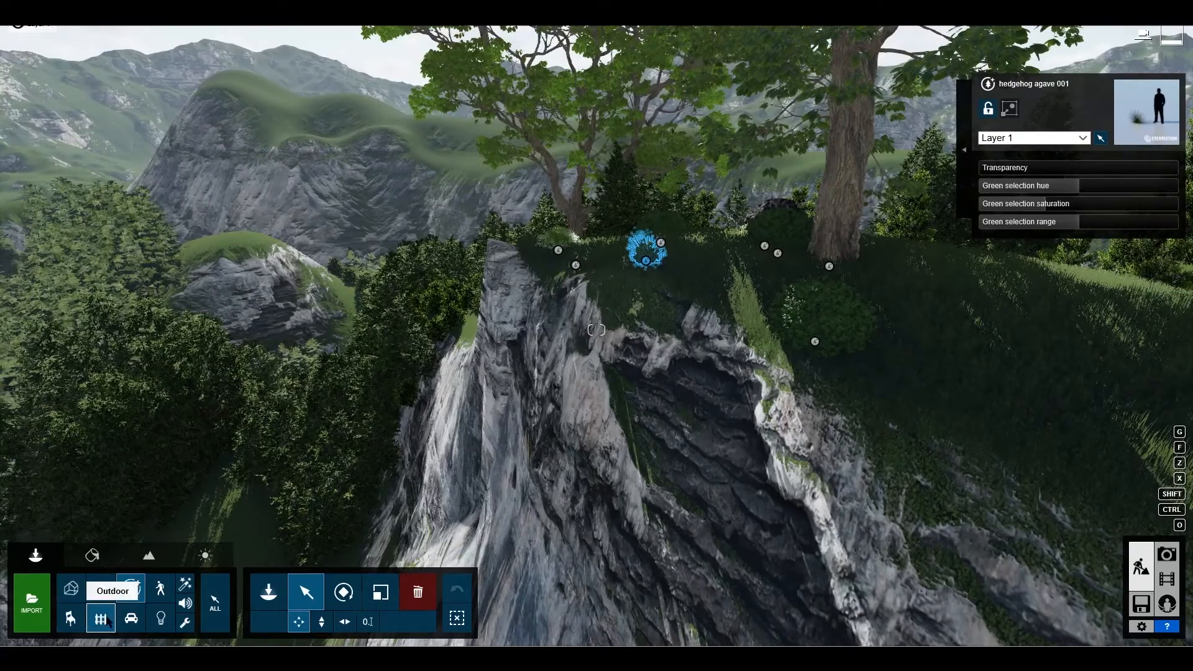
# Browse the outdoor object categories and choose the dark windmill with the red gallery from the buildings.
pyautogui.click(277, 596)
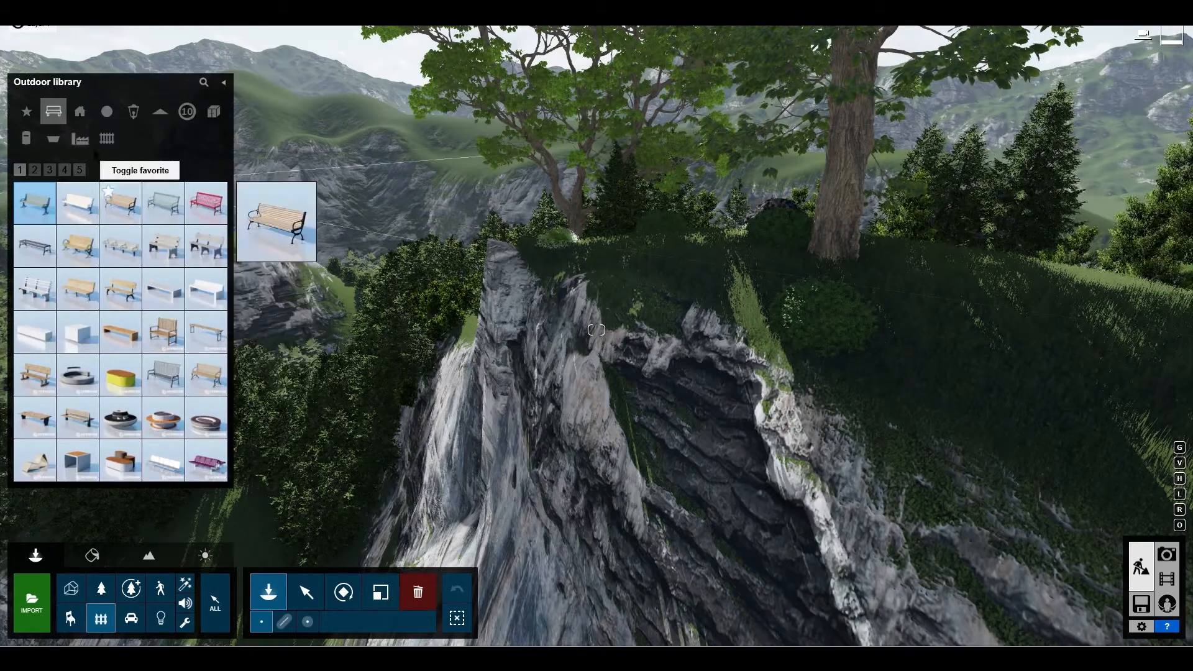
pyautogui.click(80, 138)
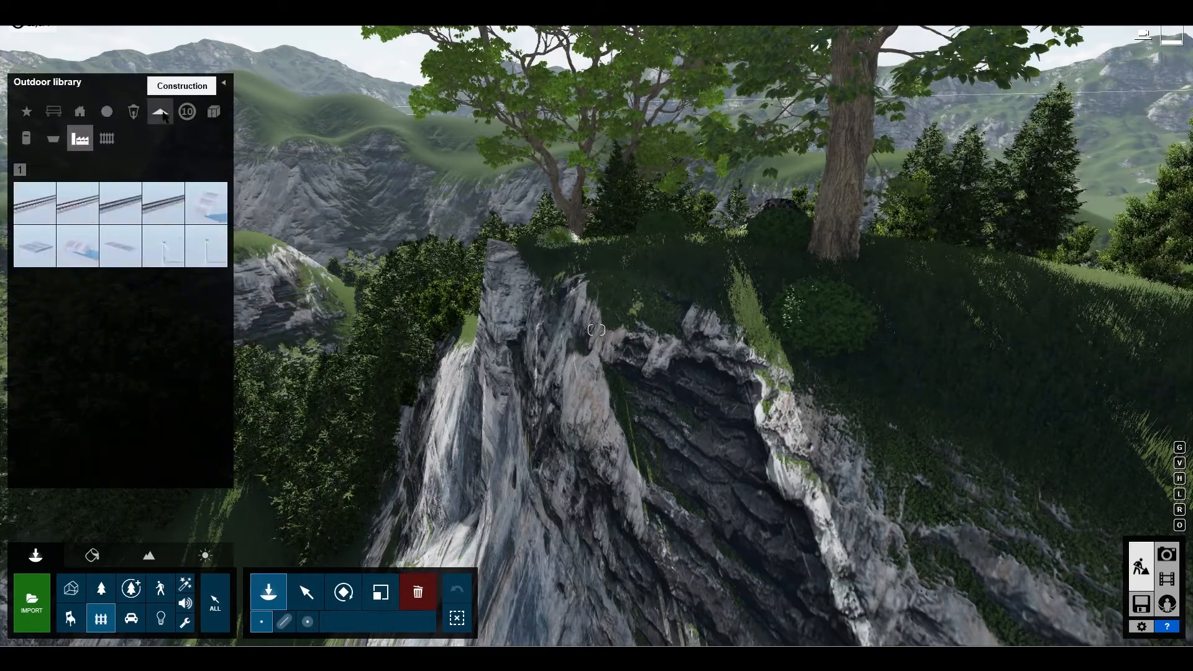
pyautogui.click(163, 113)
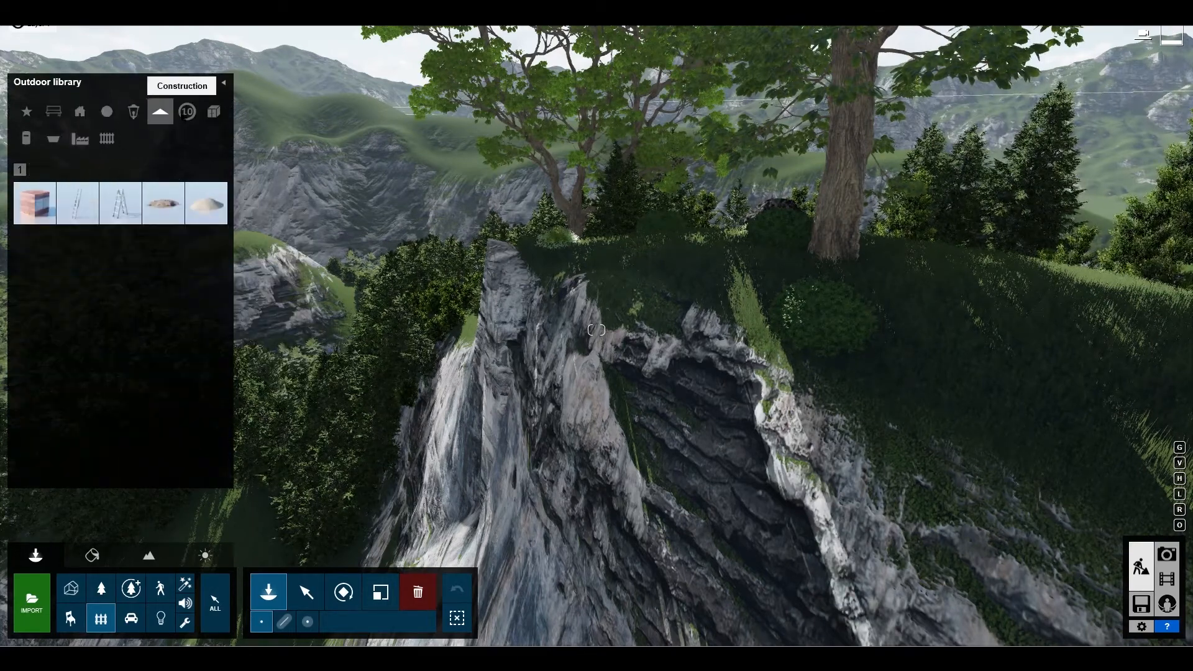
pyautogui.click(90, 138)
pyautogui.click(107, 139)
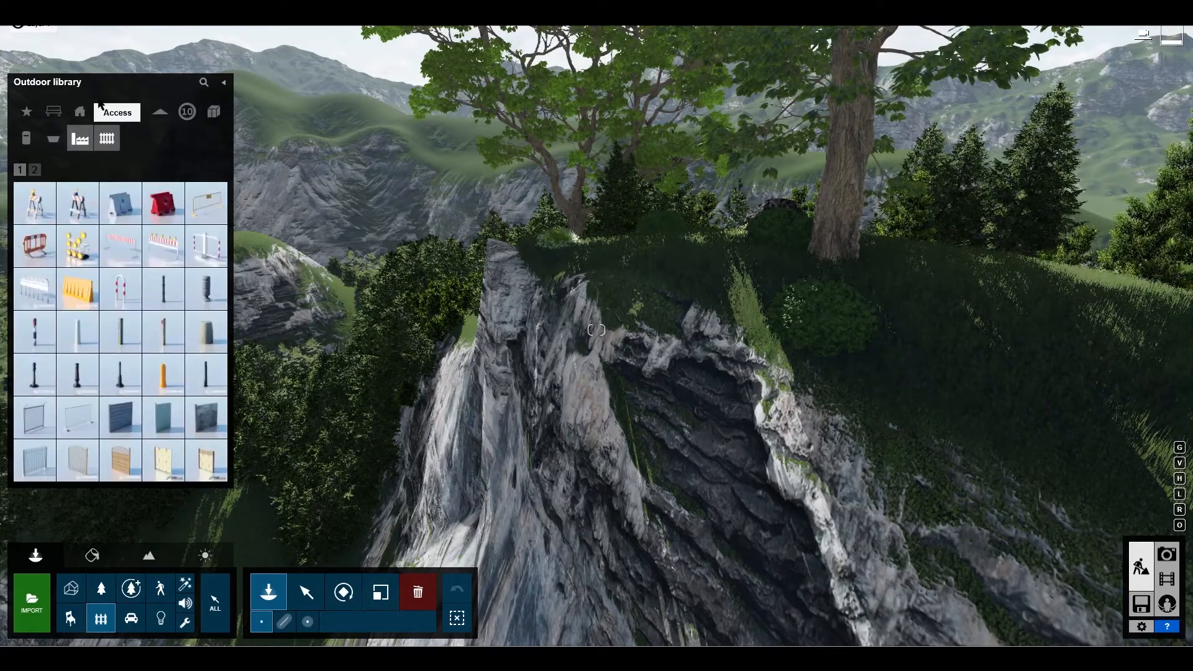
pyautogui.click(81, 113)
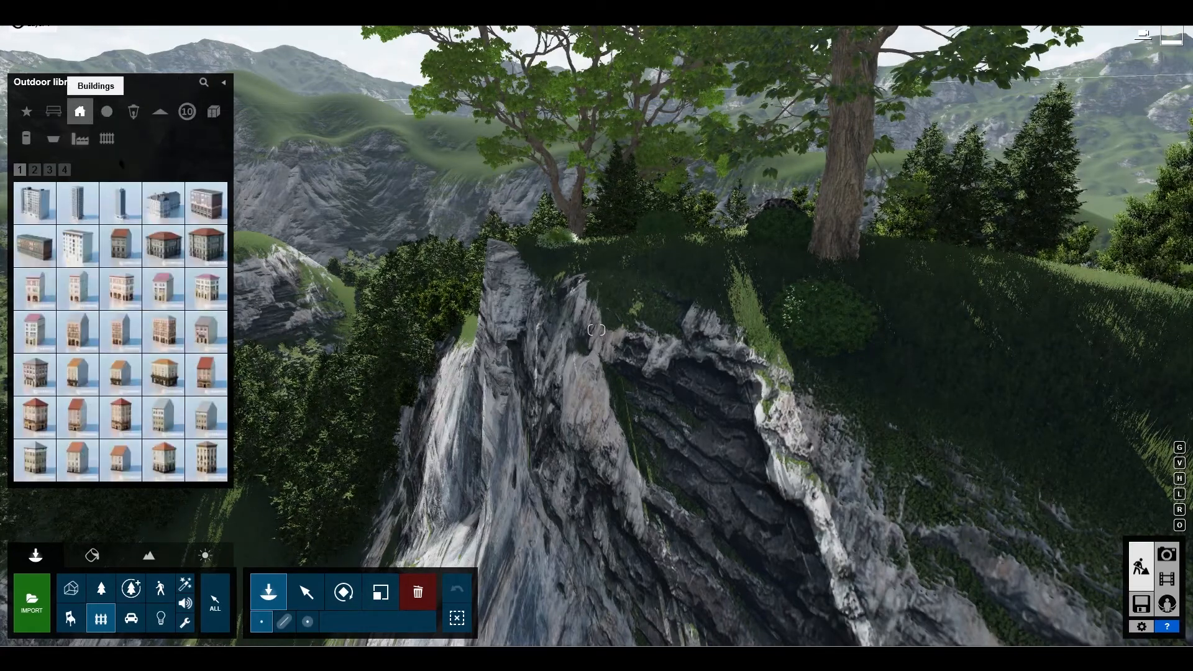
pyautogui.click(64, 169)
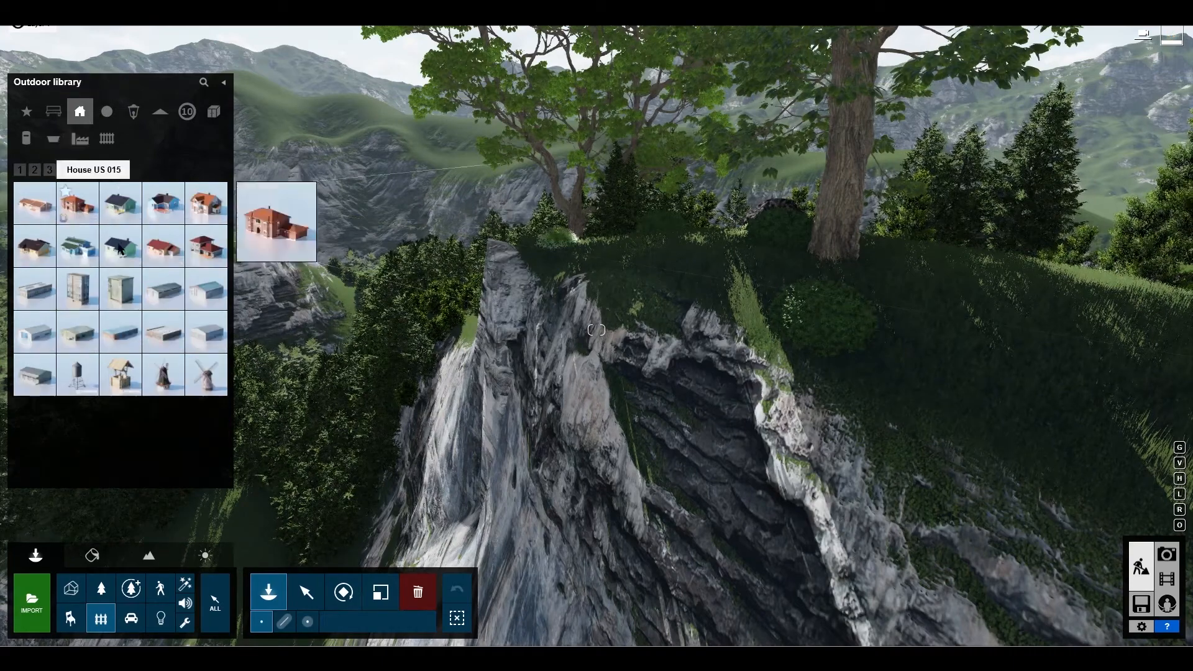
pyautogui.click(170, 371)
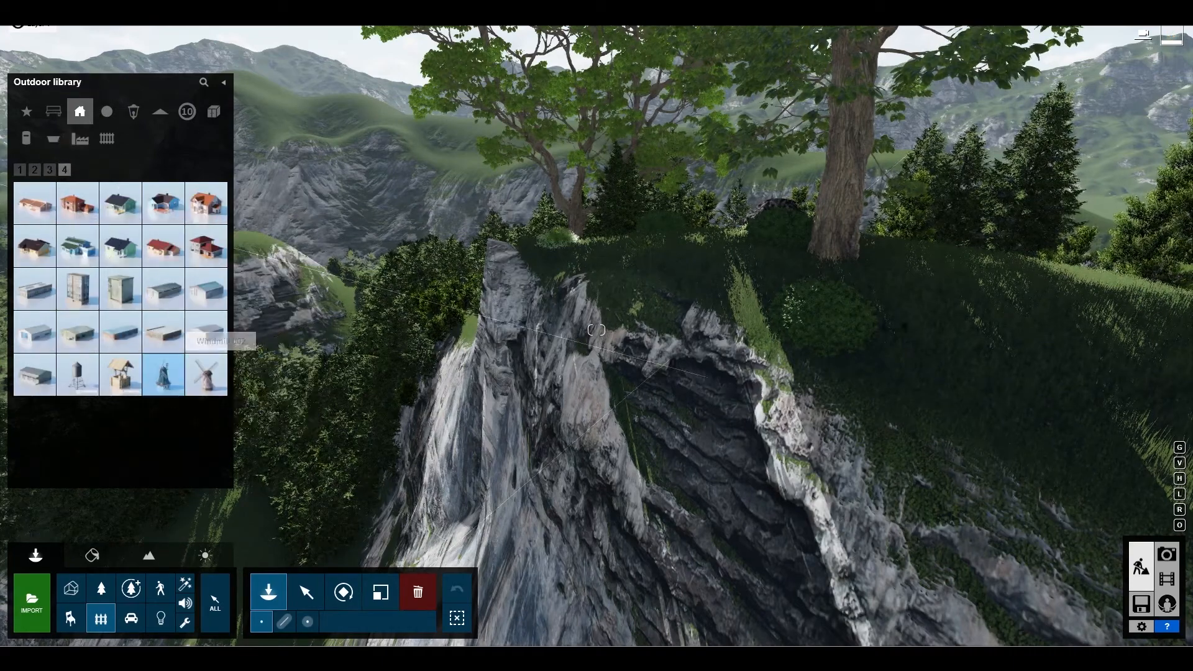
# Place the dark windmill on the grassy, rocky ridge beyond the lake's forest, at the edge of the trees.
pyautogui.press('s')
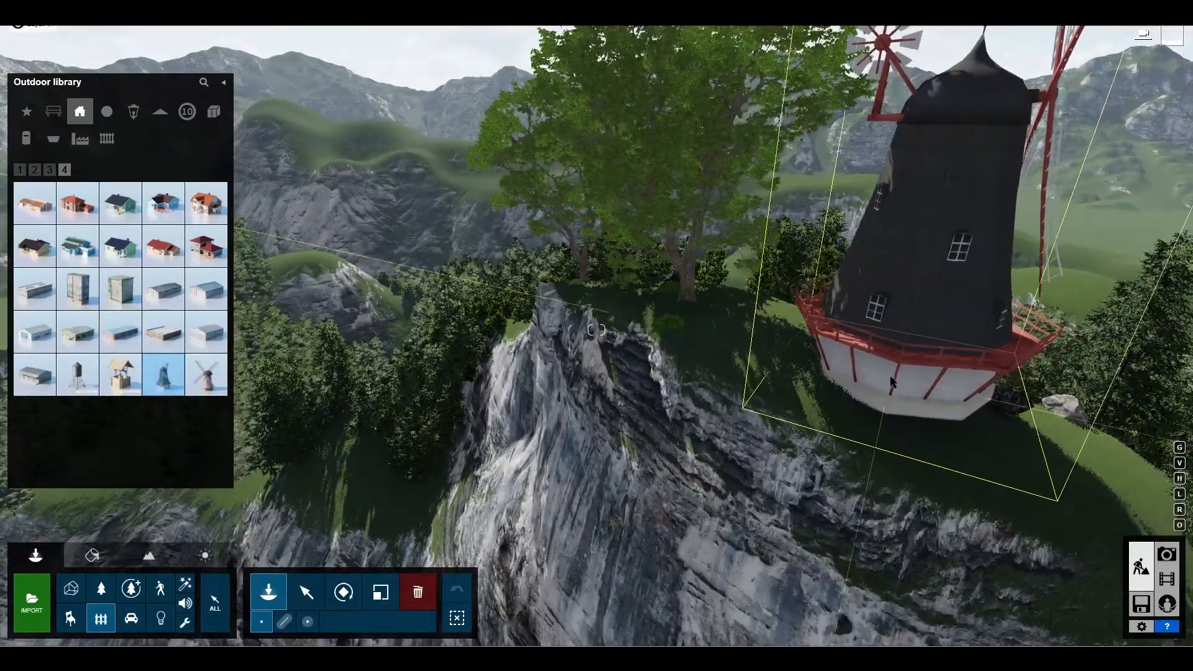
pyautogui.moveTo(898, 379); pyautogui.dragTo(435, 348, button='right')
pyautogui.moveTo(597, 330); pyautogui.dragTo(880, 276, button='right')
pyautogui.moveTo(907, 375); pyautogui.dragTo(783, 479, button='right')
pyautogui.press('w')
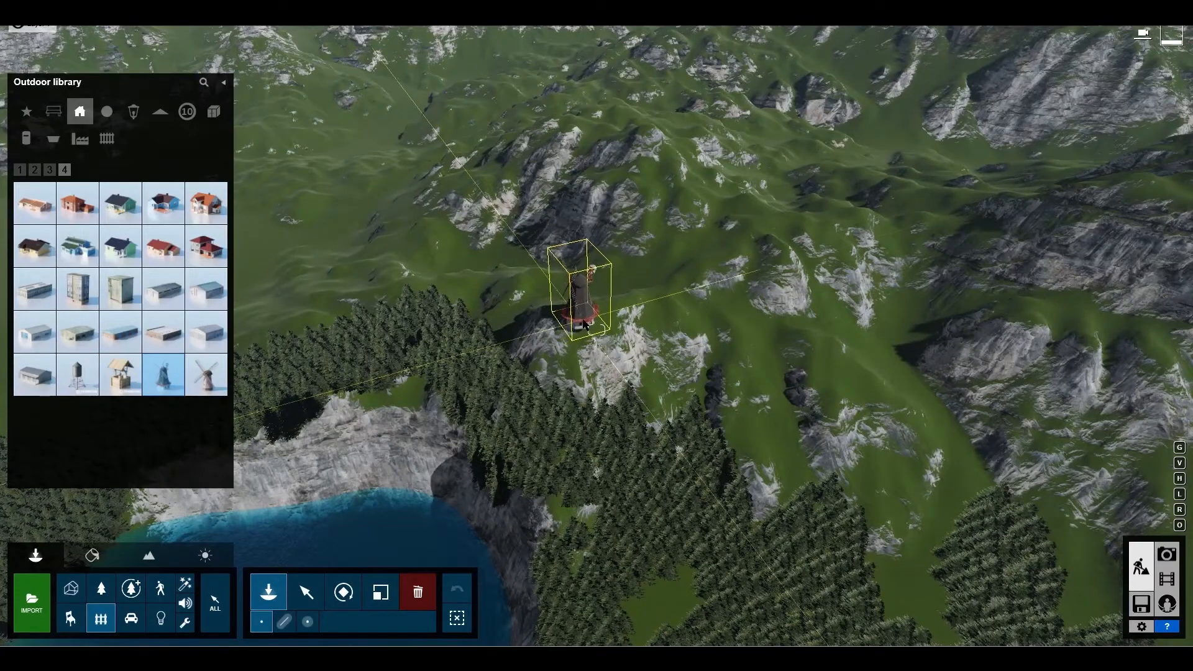
pyautogui.click(584, 324)
pyautogui.press('w')
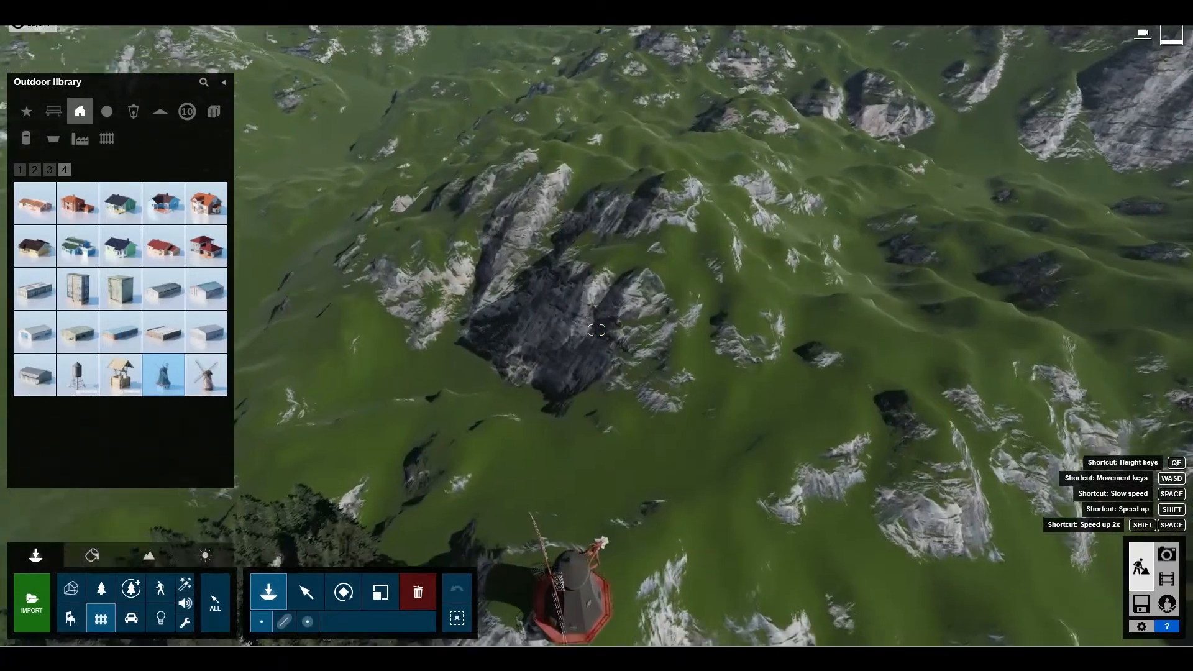
pyautogui.moveTo(603, 429); pyautogui.dragTo(608, 485, button='right')
pyautogui.press('e')
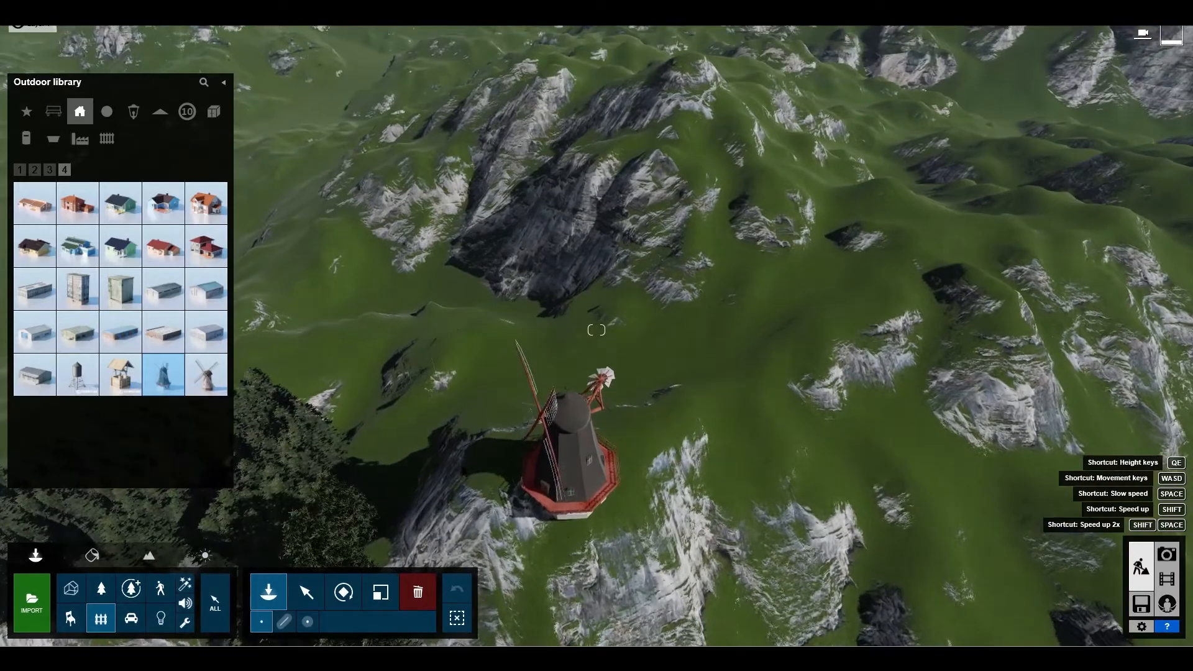
pyautogui.moveTo(580, 496); pyautogui.dragTo(512, 459)
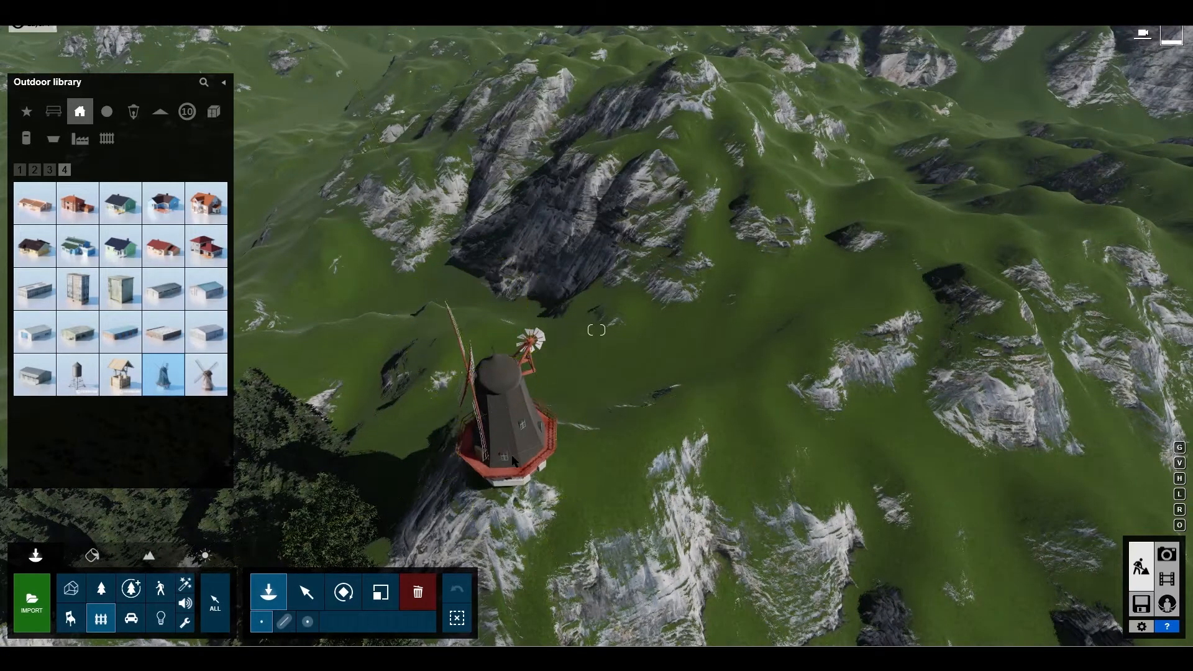
# Place a Windmill 002 at the lakeside cliff edge, just below the hilltop with the leafy trees.
pyautogui.moveTo(513, 460); pyautogui.dragTo(379, 449, button='right')
pyautogui.moveTo(214, 383)
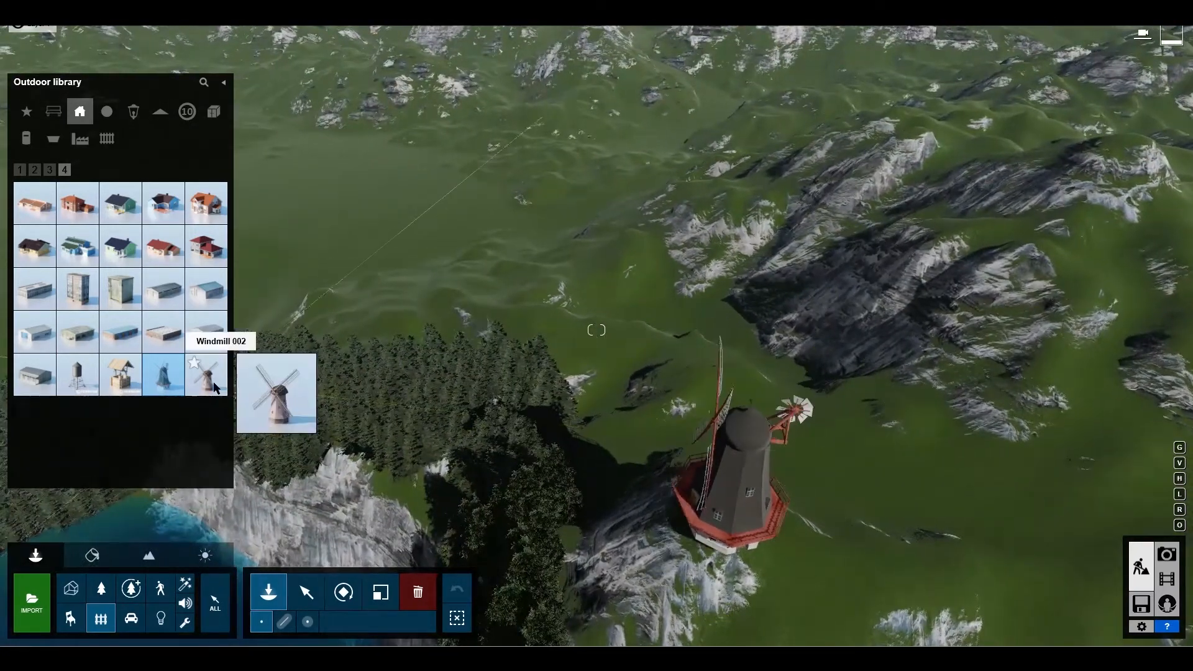
pyautogui.moveTo(845, 583); pyautogui.dragTo(841, 549)
pyautogui.moveTo(841, 549); pyautogui.dragTo(826, 500, button='right')
pyautogui.hotkey('shift', 's')
pyautogui.press('w')
pyautogui.moveTo(427, 421); pyautogui.dragTo(386, 411)
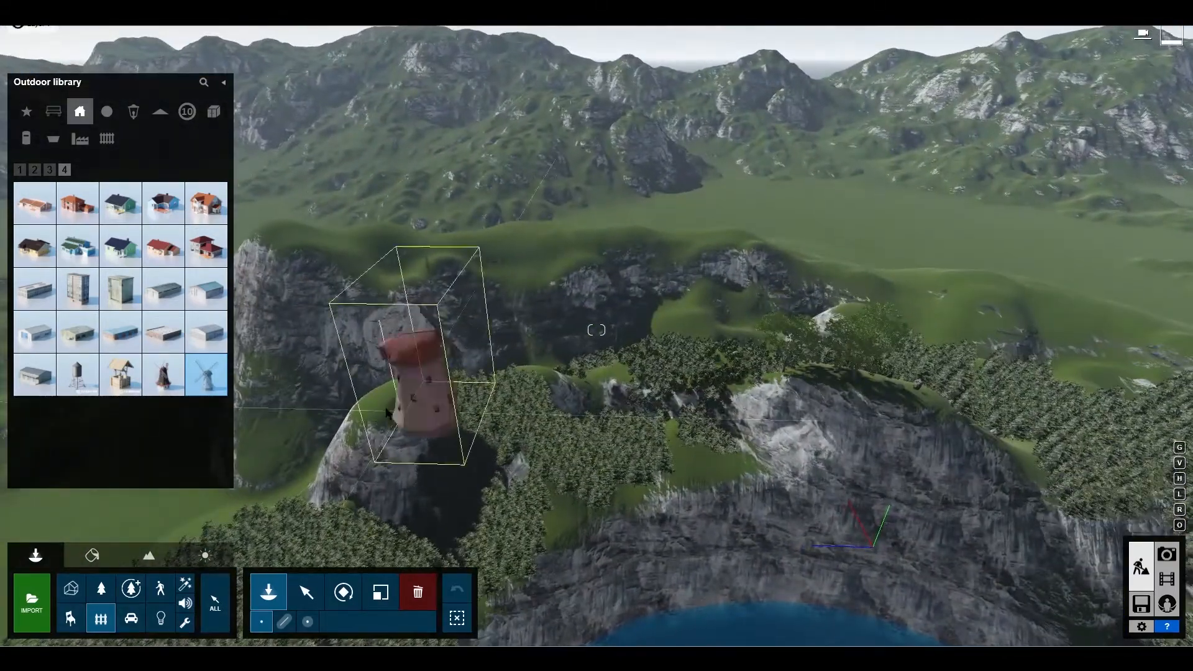
pyautogui.moveTo(633, 458); pyautogui.dragTo(707, 468)
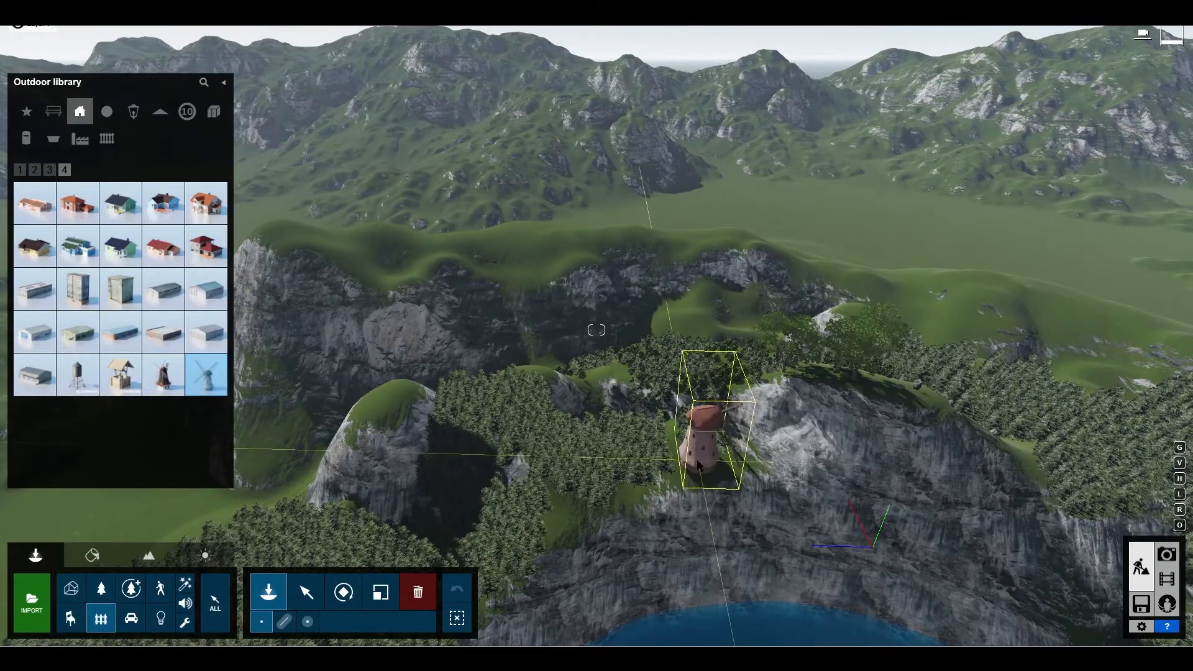
pyautogui.click(696, 466)
# Shift Windmill 002 slightly along the cliff edge and rotate it so its sails face the lake.
pyautogui.press('w')
pyautogui.moveTo(696, 466); pyautogui.dragTo(728, 541, button='right')
pyautogui.click(343, 592)
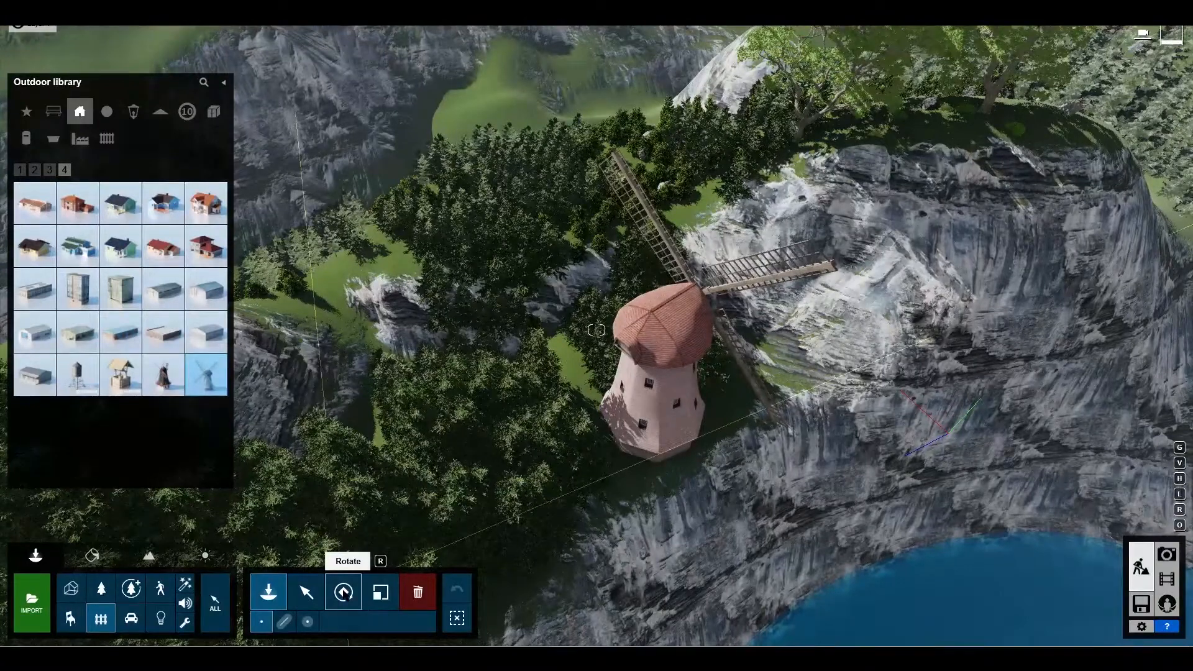
pyautogui.click(656, 429)
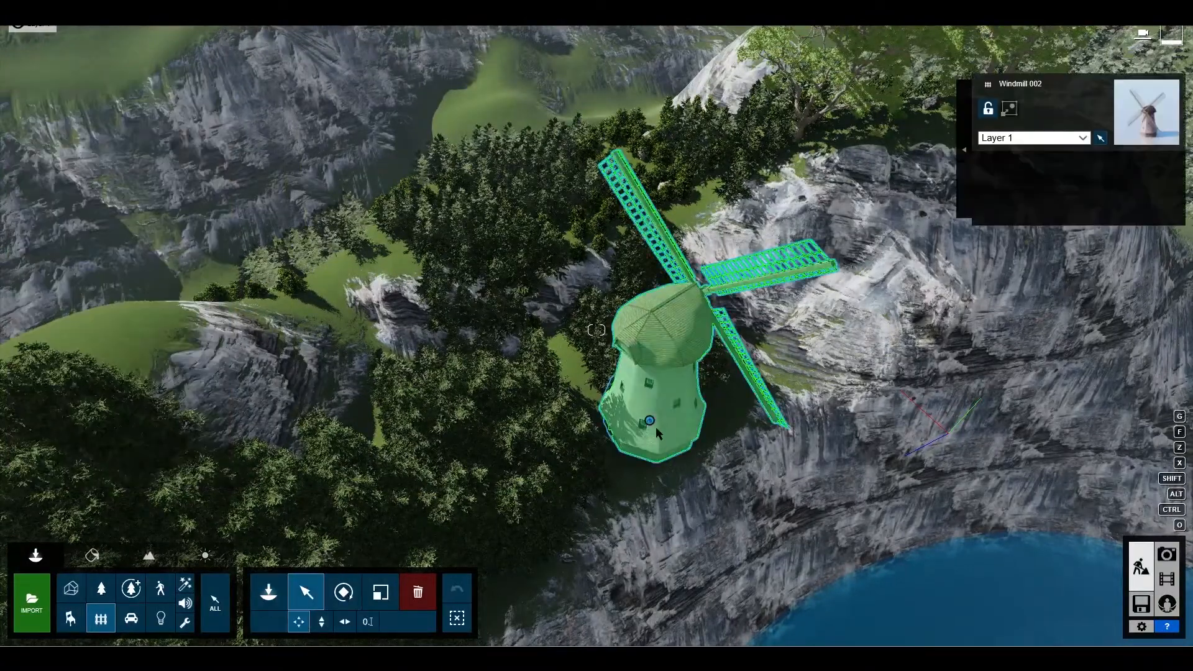
pyautogui.moveTo(670, 404)
pyautogui.mouseDown()
pyautogui.moveTo(723, 398)
pyautogui.moveTo(643, 398)
pyautogui.moveTo(687, 411)
pyautogui.moveTo(663, 424)
pyautogui.mouseUp()
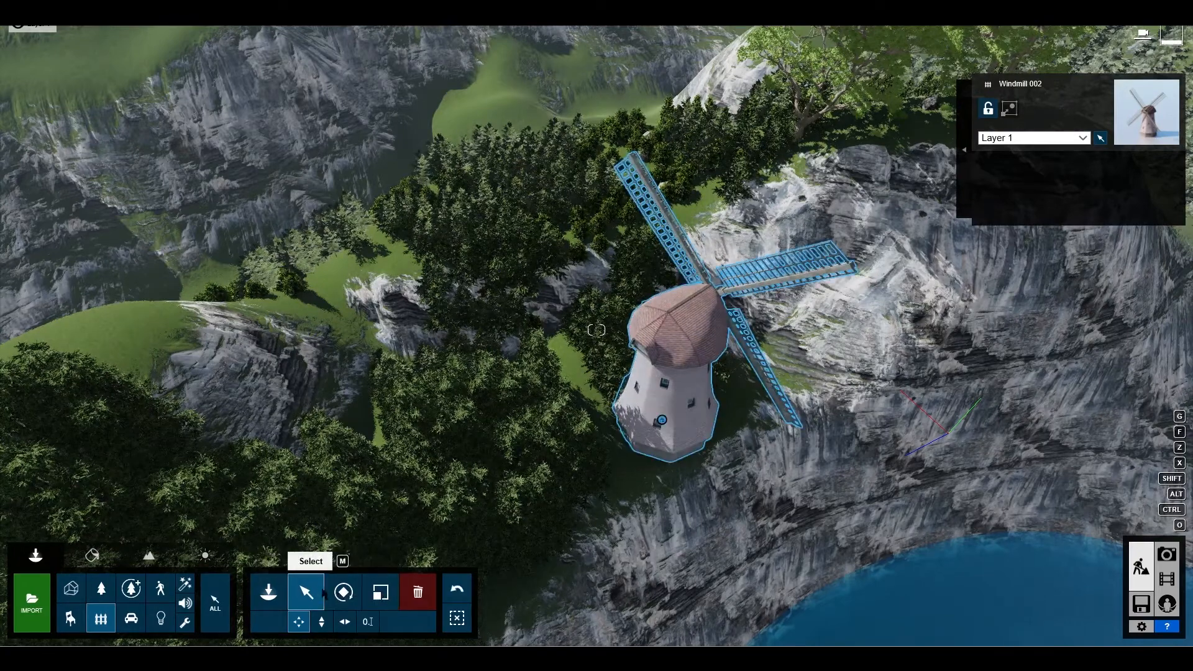
pyautogui.click(344, 592)
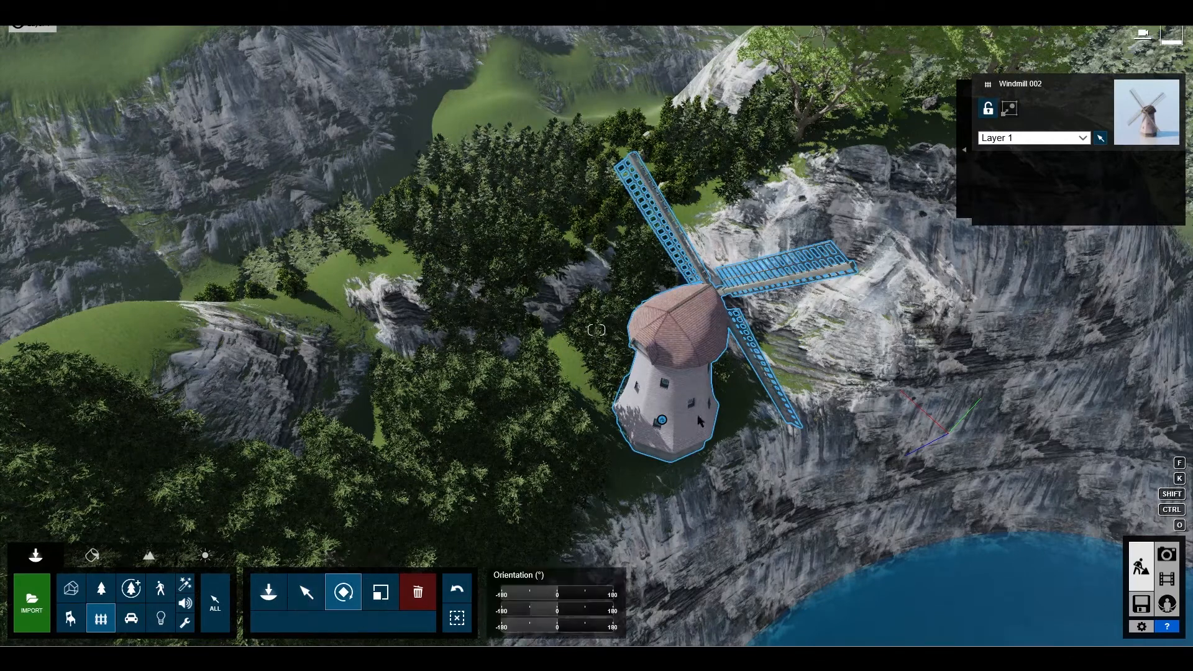
pyautogui.moveTo(669, 426); pyautogui.dragTo(715, 519)
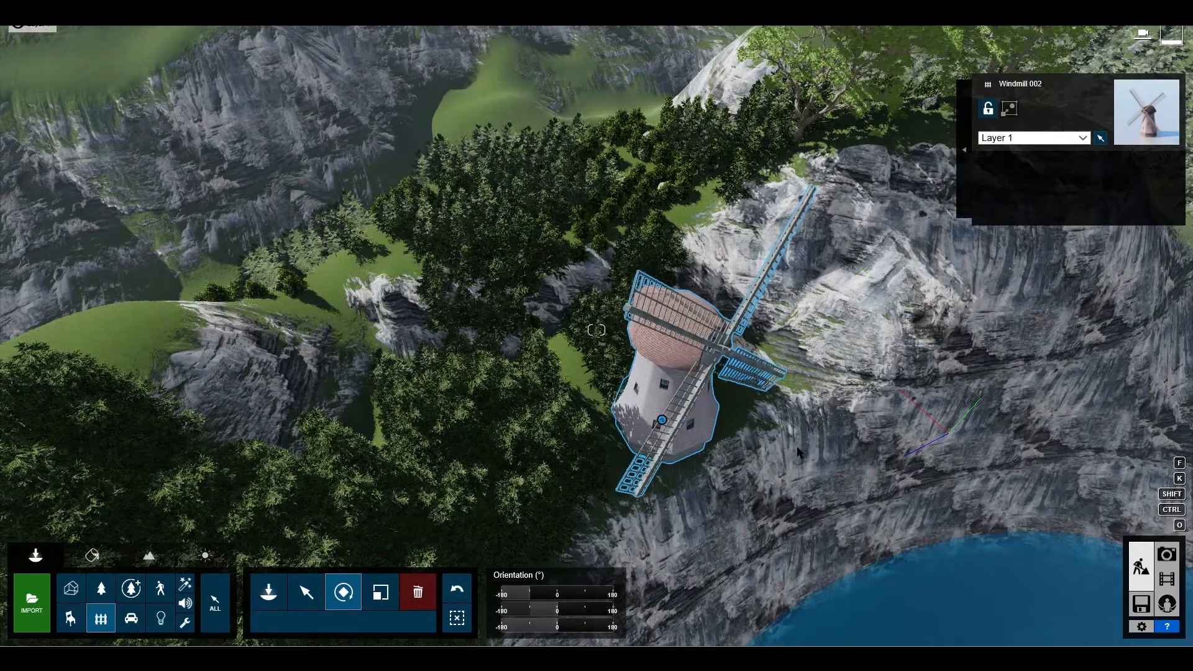
# Scale up Windmill 002 on the cliff edge and undo the last change.
pyautogui.click(380, 592)
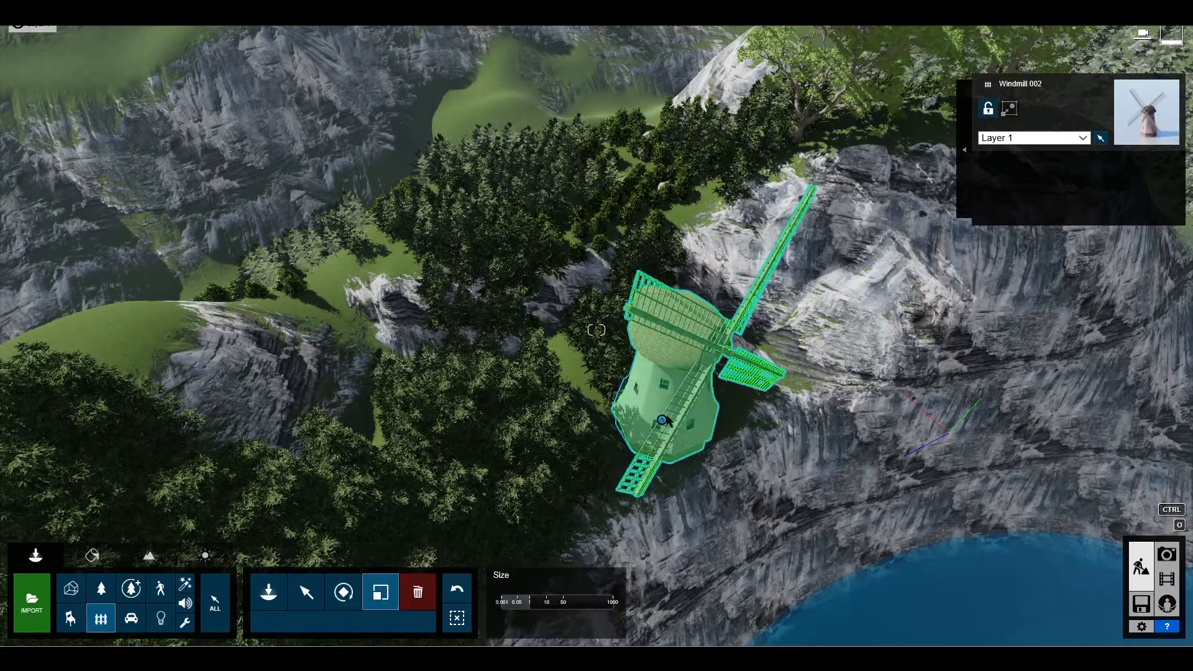
pyautogui.moveTo(673, 415); pyautogui.dragTo(673, 357)
pyautogui.moveTo(673, 357); pyautogui.dragTo(714, 358, button='right')
pyautogui.press('d')
pyautogui.moveTo(597, 330); pyautogui.dragTo(628, 348, button='right')
pyautogui.click(460, 591)
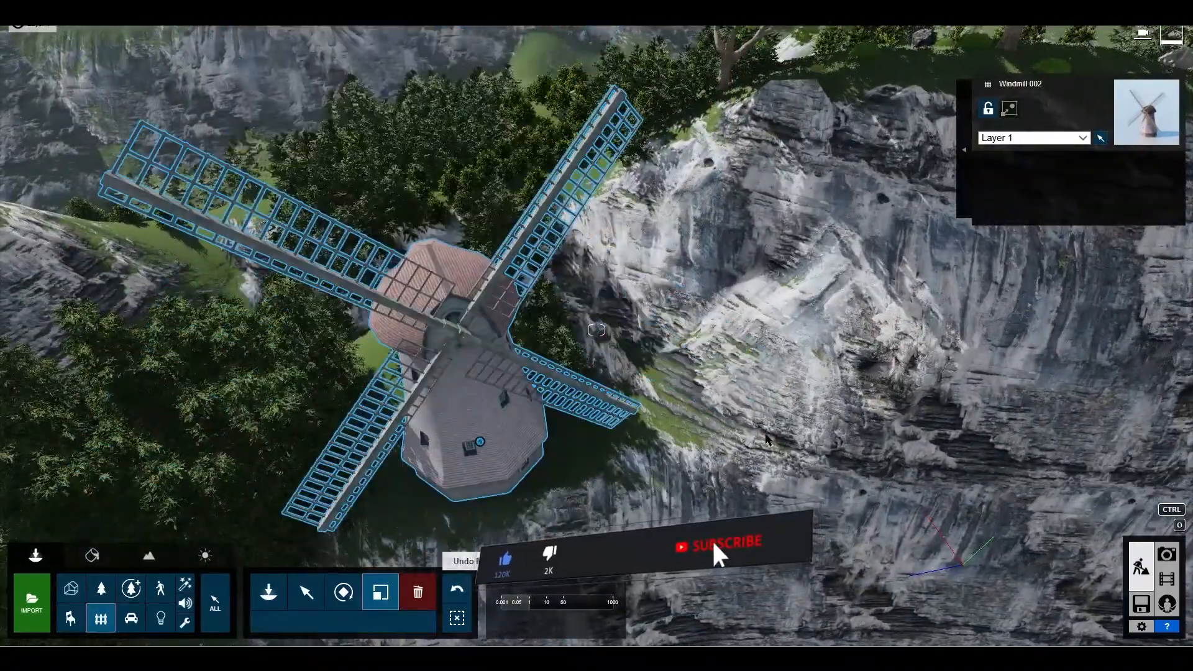
# Lower Windmill 002 vertically on the cliff edge so its base sinks into the ground.
pyautogui.press('s')
pyautogui.press('d')
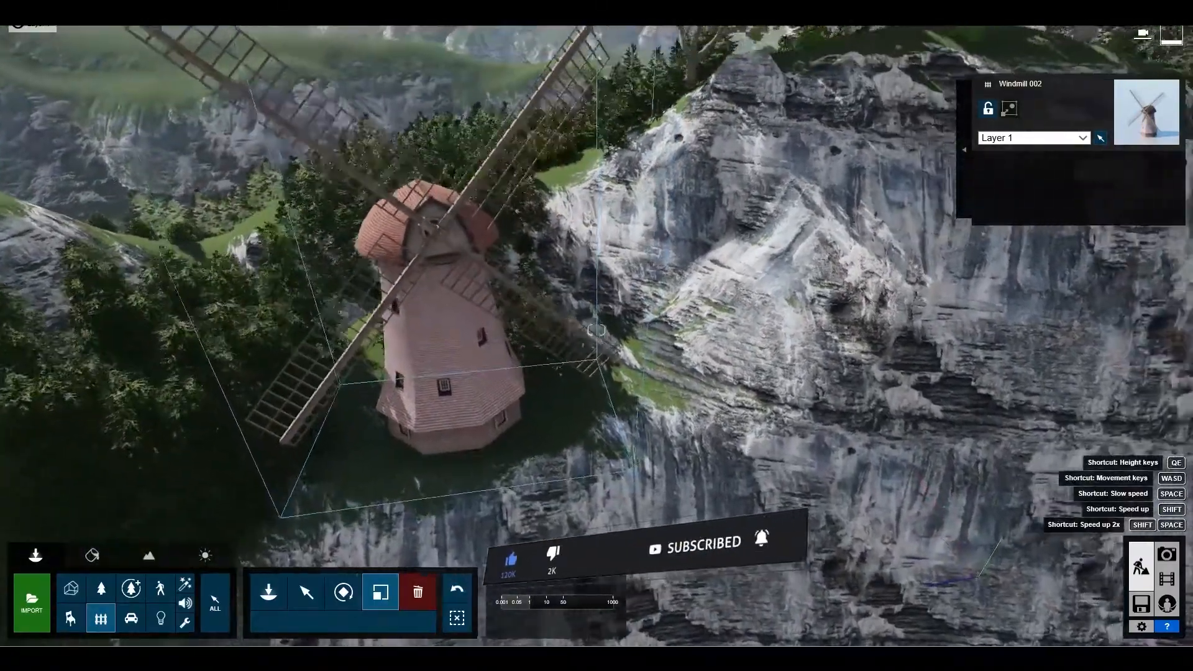
pyautogui.moveTo(746, 584); pyautogui.dragTo(664, 570, button='right')
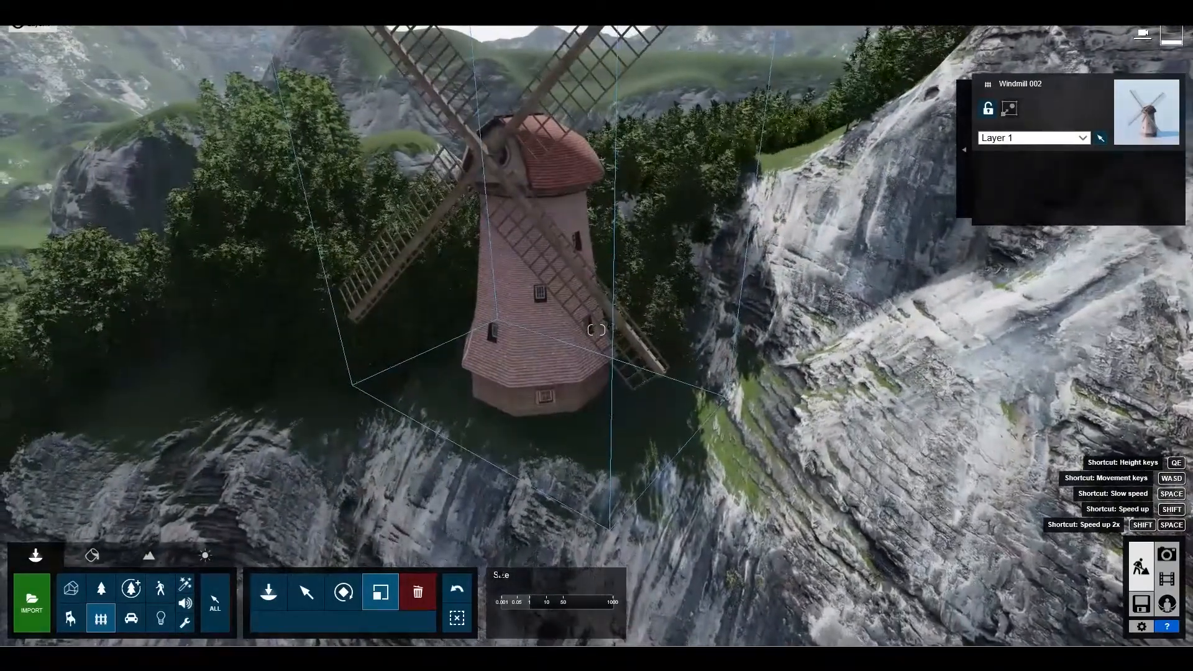
pyautogui.click(306, 593)
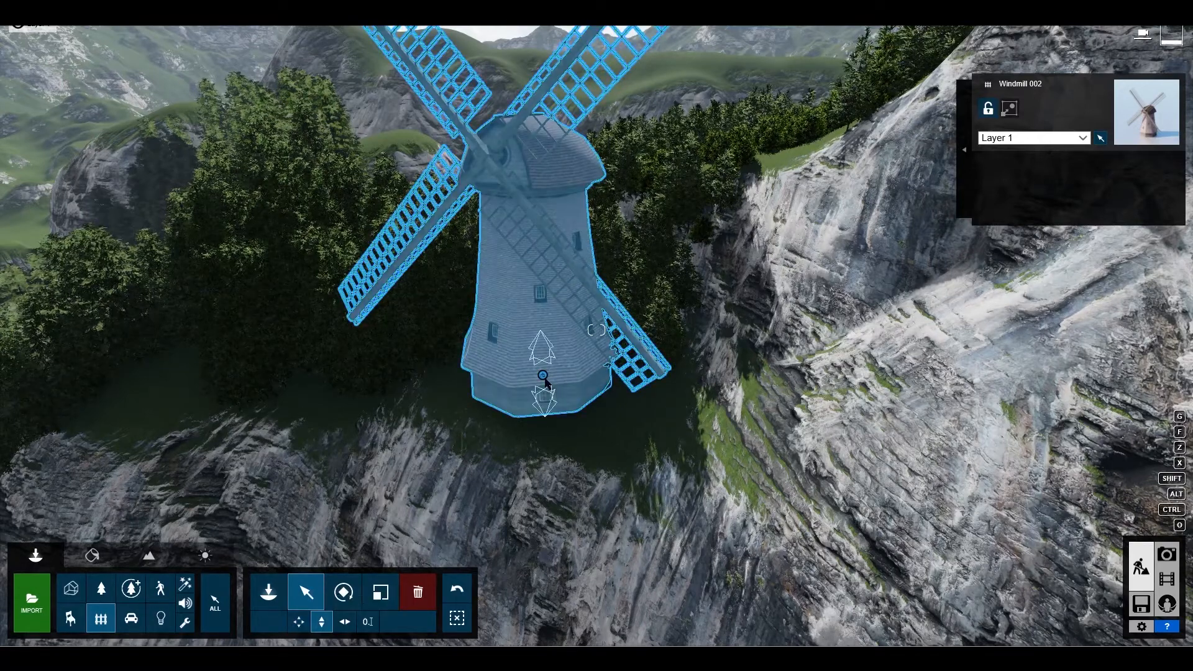
pyautogui.moveTo(543, 376); pyautogui.dragTo(547, 510)
# Place the blue-and-white fishing ship from the transport library's boats in the middle of the lake.
pyautogui.moveTo(559, 494); pyautogui.dragTo(783, 435, button='right')
pyautogui.press('a')
pyautogui.press('w')
pyautogui.moveTo(596, 330); pyautogui.dragTo(746, 335, button='right')
pyautogui.press('q')
pyautogui.press('w')
pyautogui.press('w')
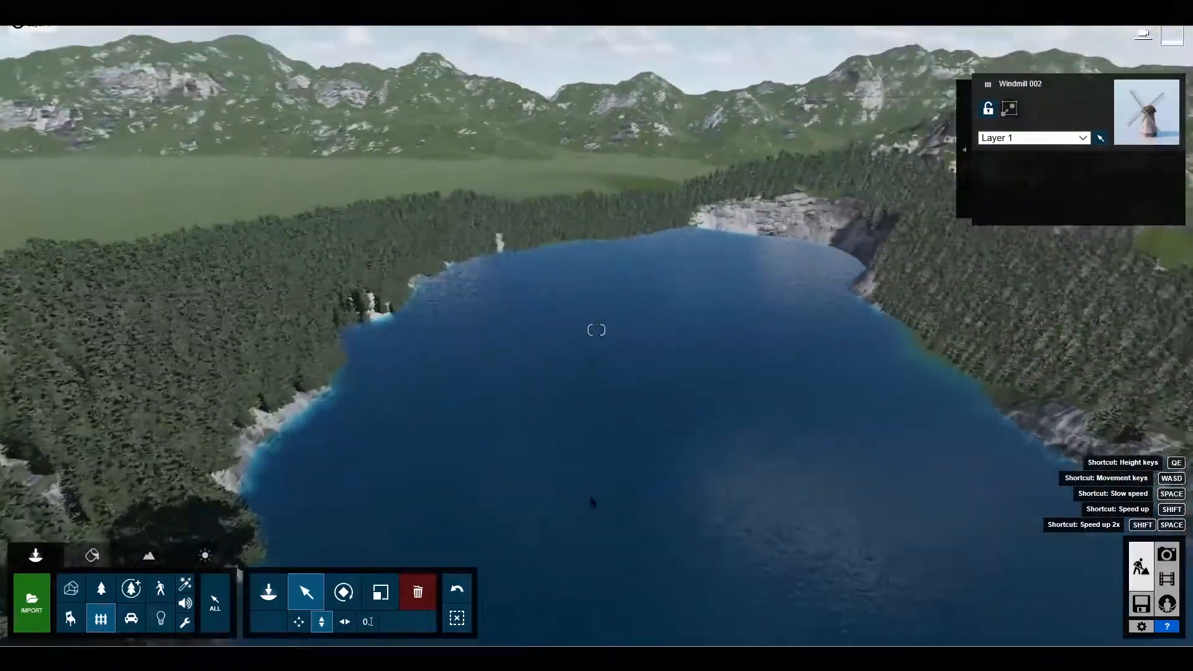
pyautogui.moveTo(596, 330); pyautogui.dragTo(672, 330, button='right')
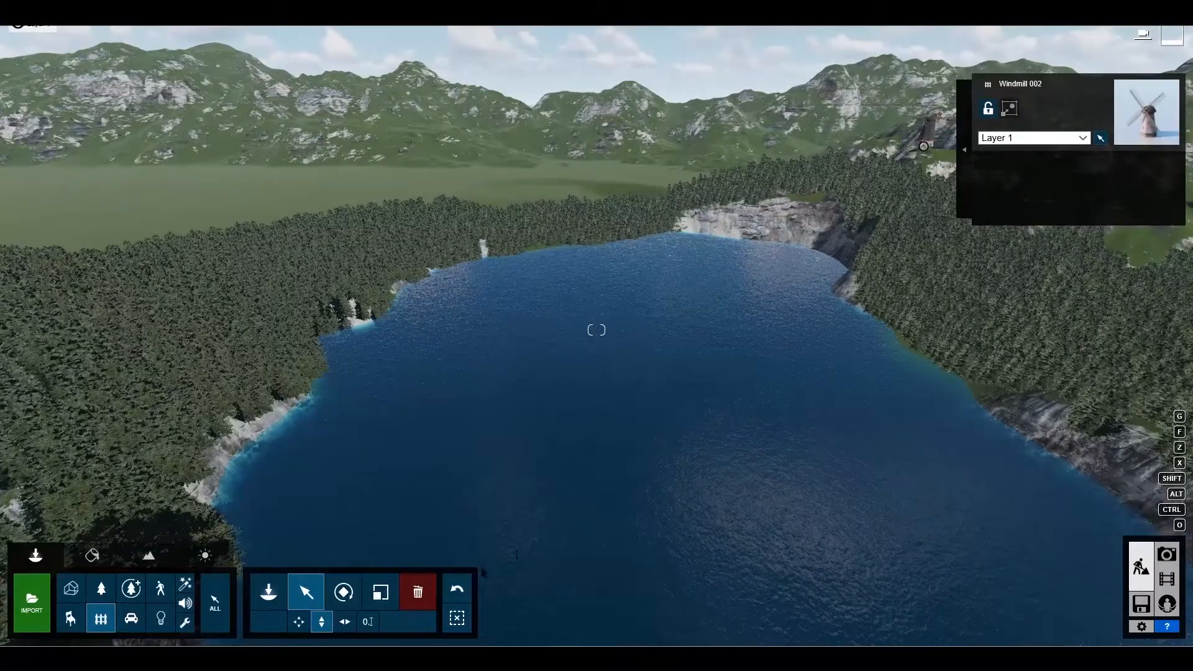
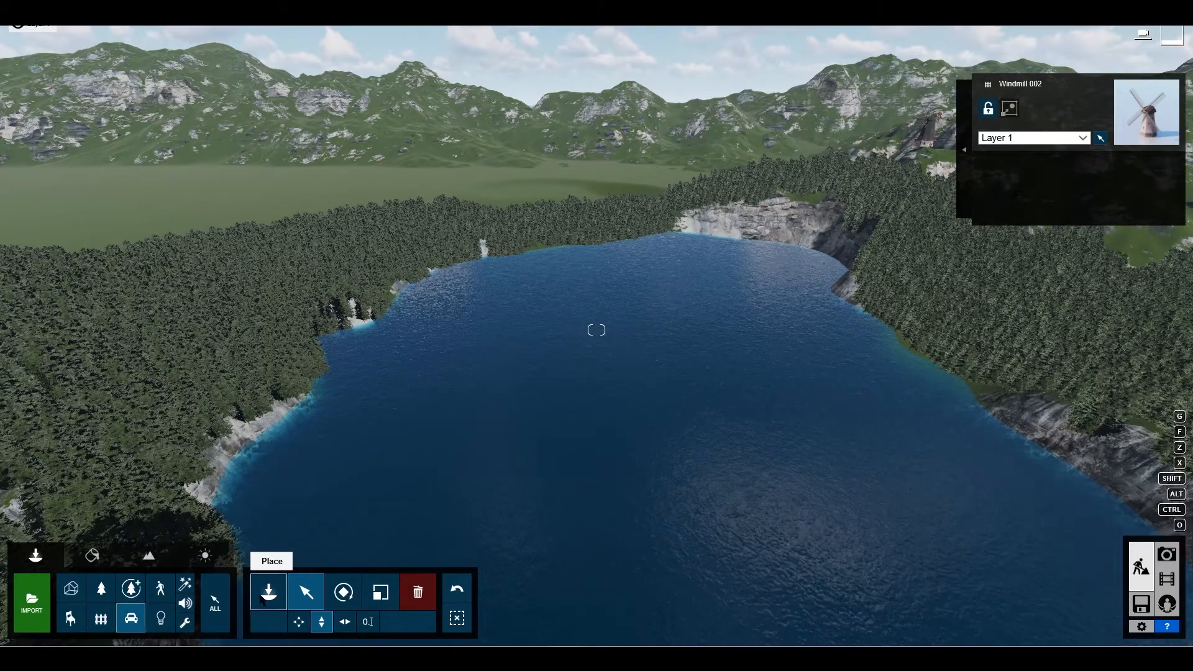
pyautogui.click(267, 595)
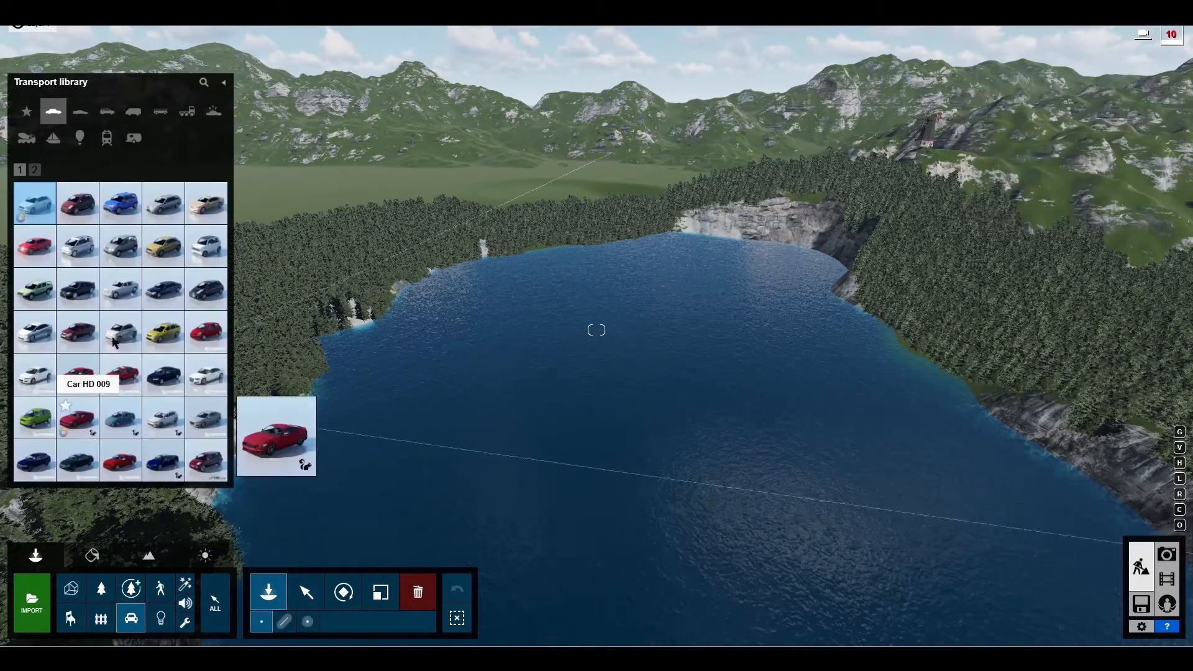
pyautogui.click(53, 138)
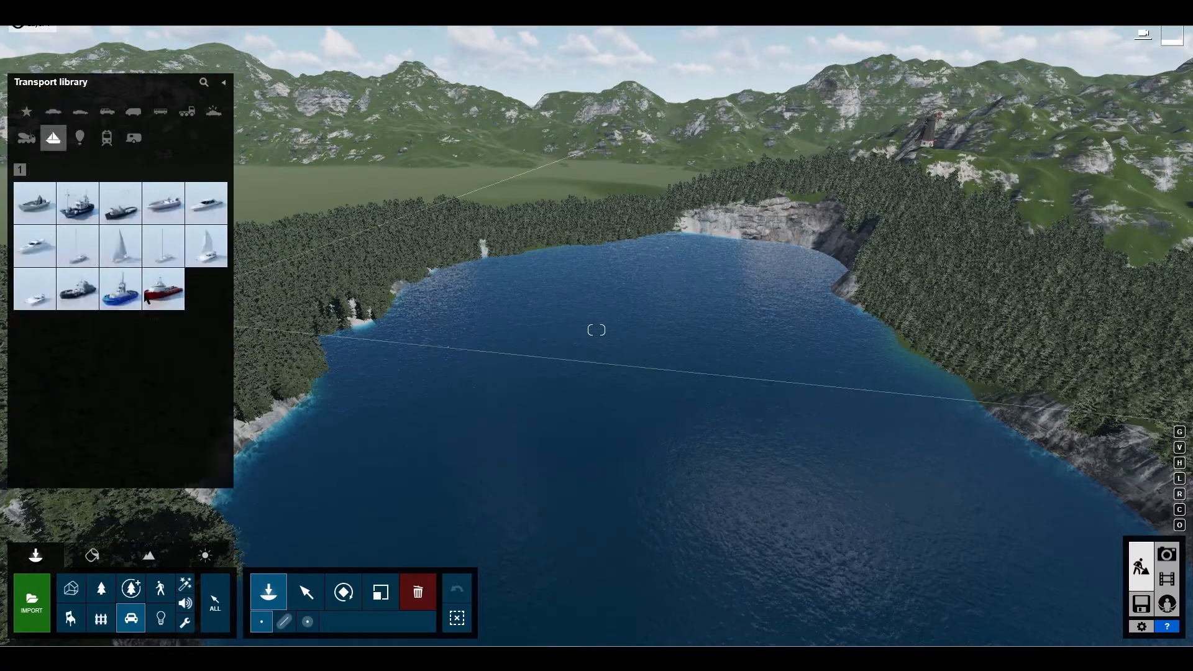
pyautogui.click(77, 202)
pyautogui.click(695, 468)
# Place three Boat 001 rowing boats on the lake between the fishing ship and the forested shore.
pyautogui.click(163, 288)
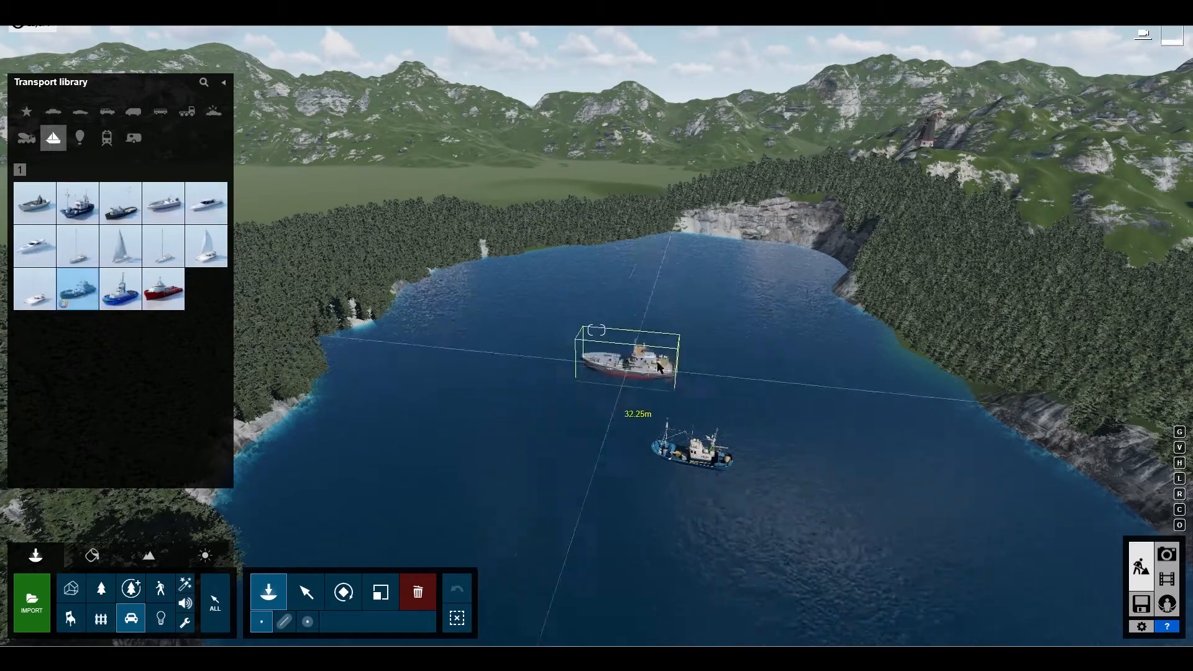
pyautogui.click(34, 203)
pyautogui.click(394, 440)
pyautogui.click(460, 375)
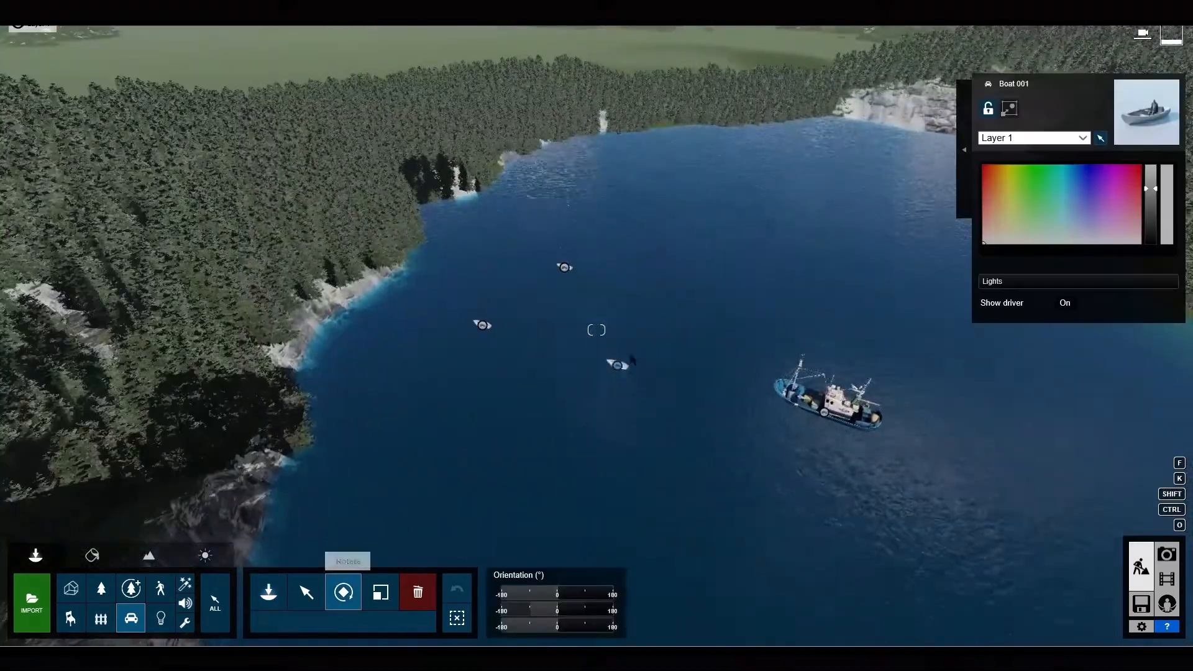
# Rotate two of the rowing boats to different headings and colour the farthest one bright blue.
pyautogui.moveTo(618, 366); pyautogui.dragTo(638, 422)
pyautogui.moveTo(564, 267); pyautogui.dragTo(642, 245)
pyautogui.press('w')
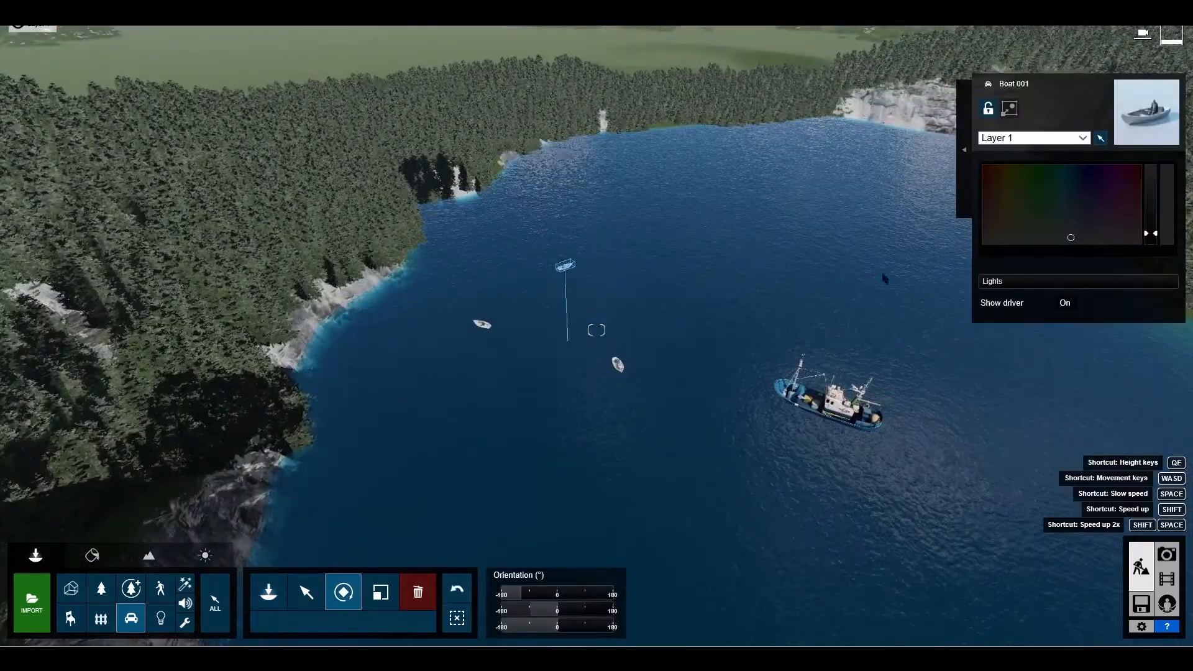
pyautogui.press('w')
pyautogui.moveTo(628, 323); pyautogui.dragTo(1074, 213, button='right')
pyautogui.moveTo(1077, 194); pyautogui.dragTo(1088, 177)
pyautogui.moveTo(1151, 233); pyautogui.dragTo(1151, 164)
# Frame the lake, boats and far mountains from the grassy hilltop beside the round shrub, and switch to Photo mode.
pyautogui.moveTo(799, 232); pyautogui.dragTo(665, 231, button='right')
pyautogui.moveTo(777, 267); pyautogui.dragTo(870, 168, button='right')
pyautogui.press('w')
pyautogui.press('w')
pyautogui.press('e')
pyautogui.press('q')
pyautogui.press('w')
pyautogui.press('w')
pyautogui.moveTo(622, 192); pyautogui.dragTo(647, 227, button='right')
pyautogui.press('q')
pyautogui.press('w')
pyautogui.moveTo(597, 331)
pyautogui.mouseDown(button='right')
pyautogui.moveTo(488, 306)
pyautogui.moveTo(373, 323)
pyautogui.mouseUp(button='right')
pyautogui.press('d')
pyautogui.press('s')
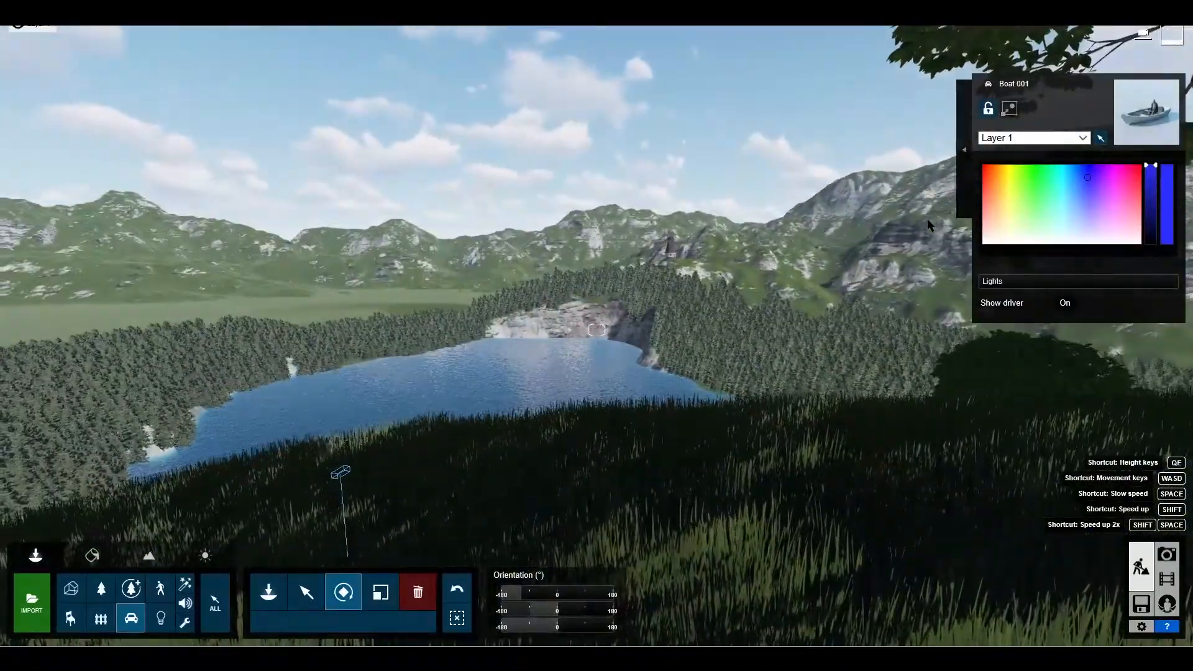
pyautogui.moveTo(934, 225); pyautogui.dragTo(808, 262, button='right')
pyautogui.press('q')
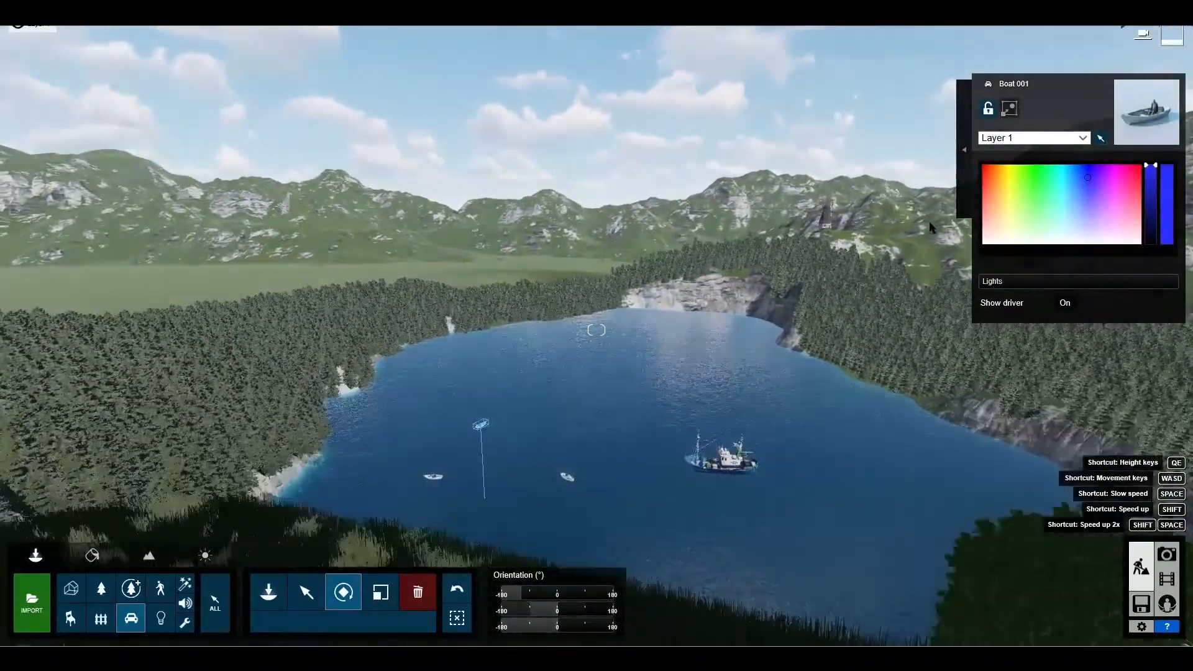
pyautogui.moveTo(933, 225); pyautogui.dragTo(1013, 243, button='right')
pyautogui.press('e')
pyautogui.moveTo(538, 399); pyautogui.dragTo(629, 359, button='right')
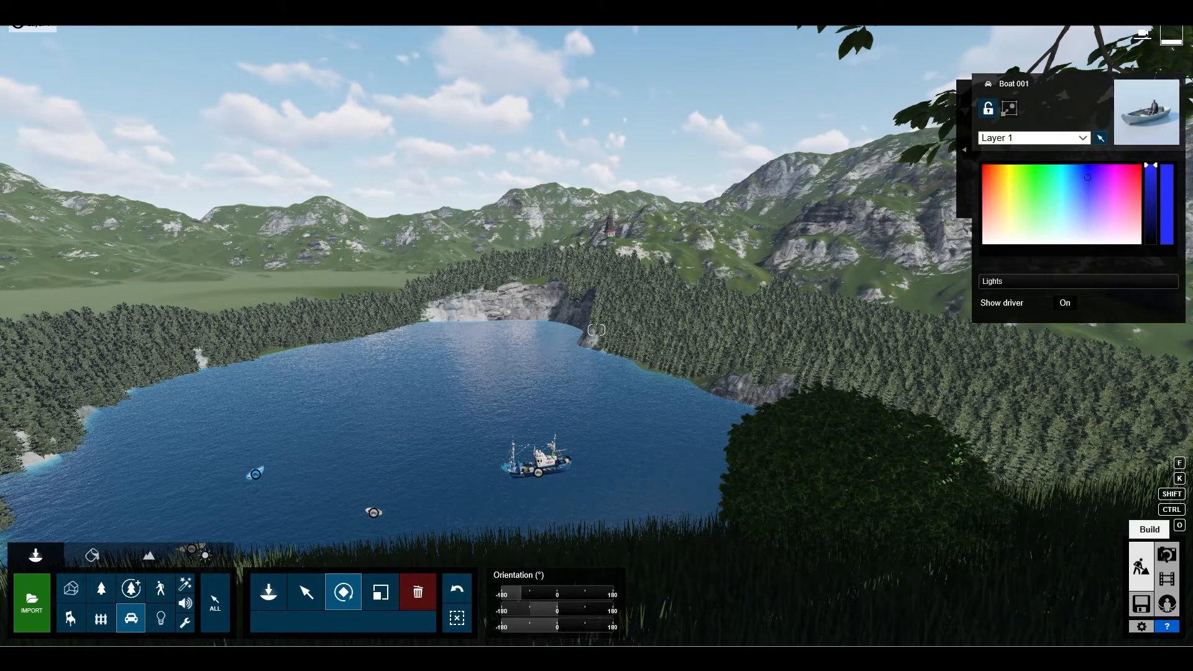
pyautogui.click(1167, 557)
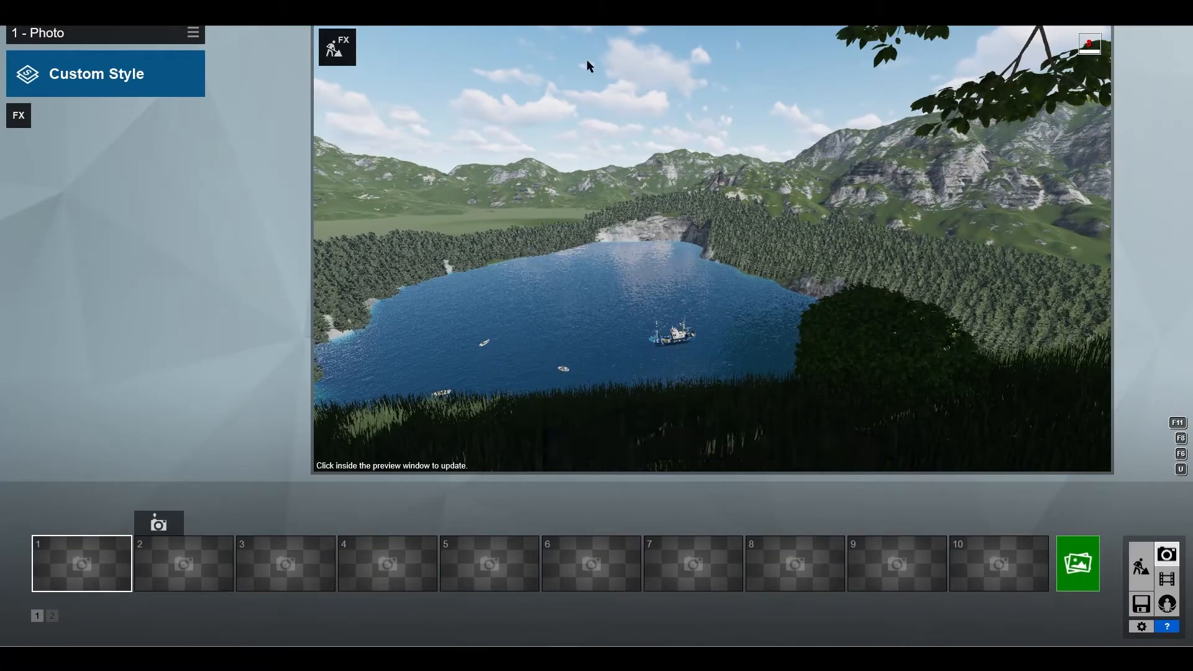
# Adjust the photo framing over the lake and apply the Daytime style to photo 1.
pyautogui.moveTo(959, 286); pyautogui.dragTo(283, 211, button='right')
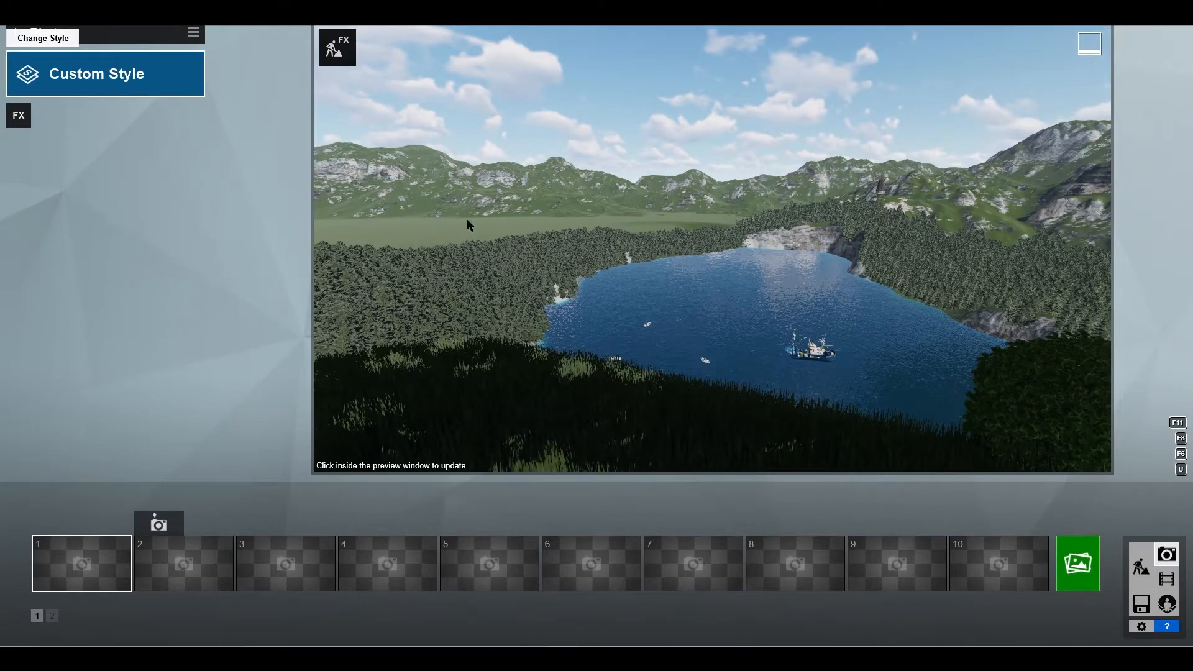
pyautogui.moveTo(381, 185); pyautogui.dragTo(563, 154, button='right')
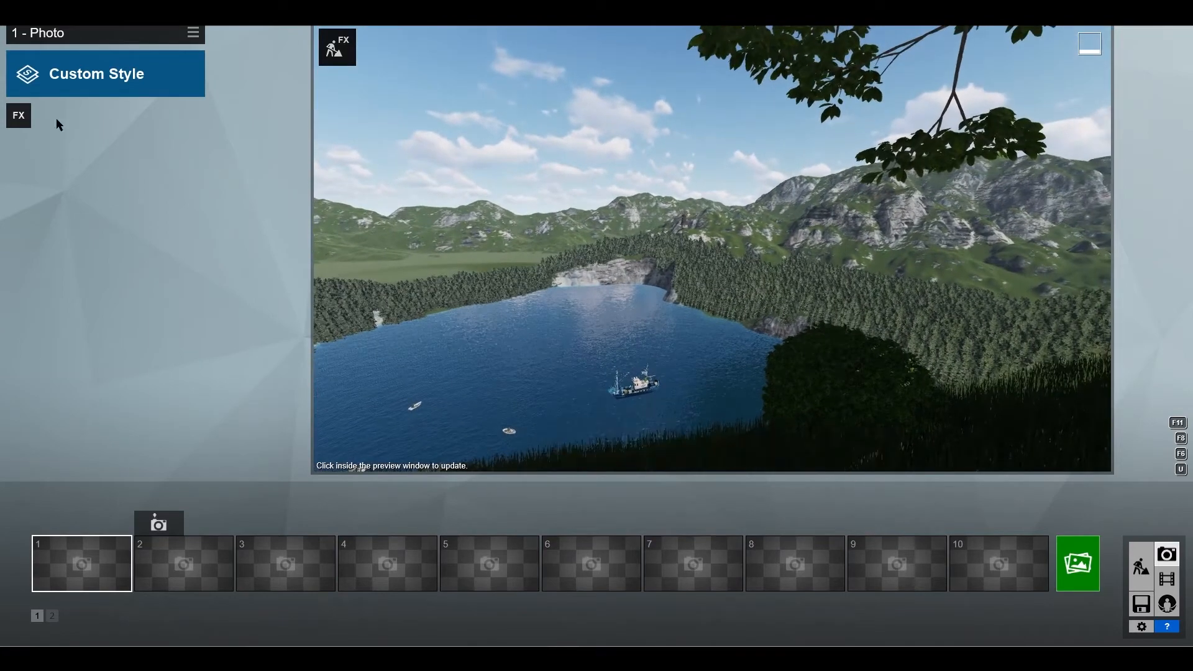
pyautogui.click(109, 92)
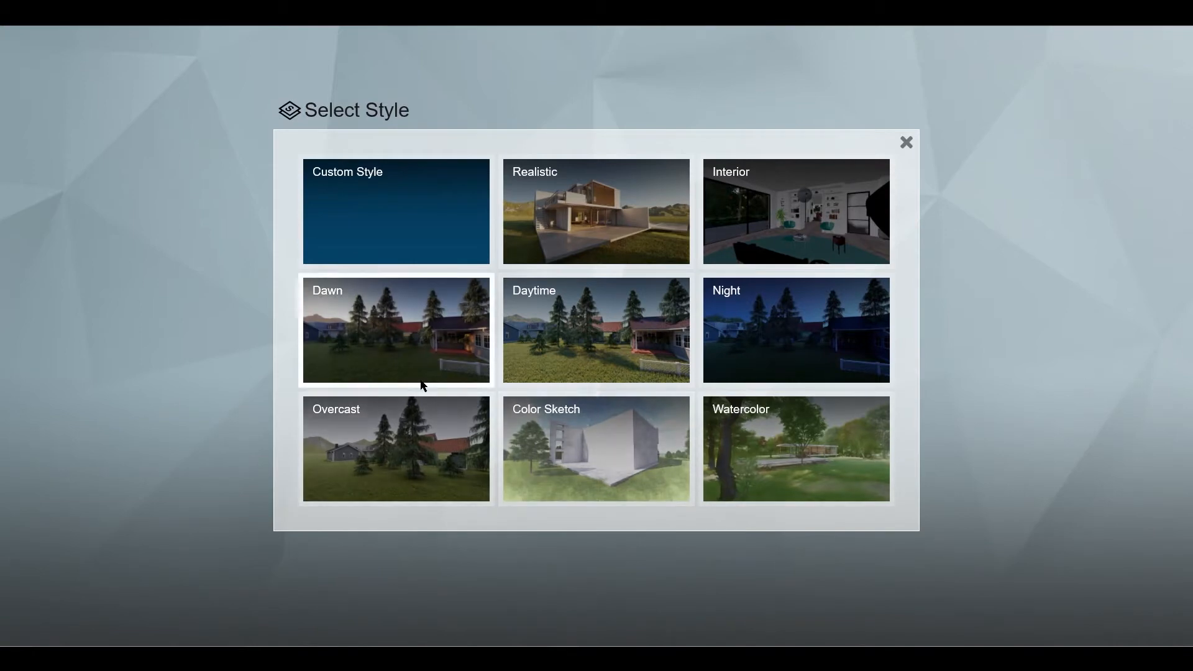
pyautogui.click(612, 330)
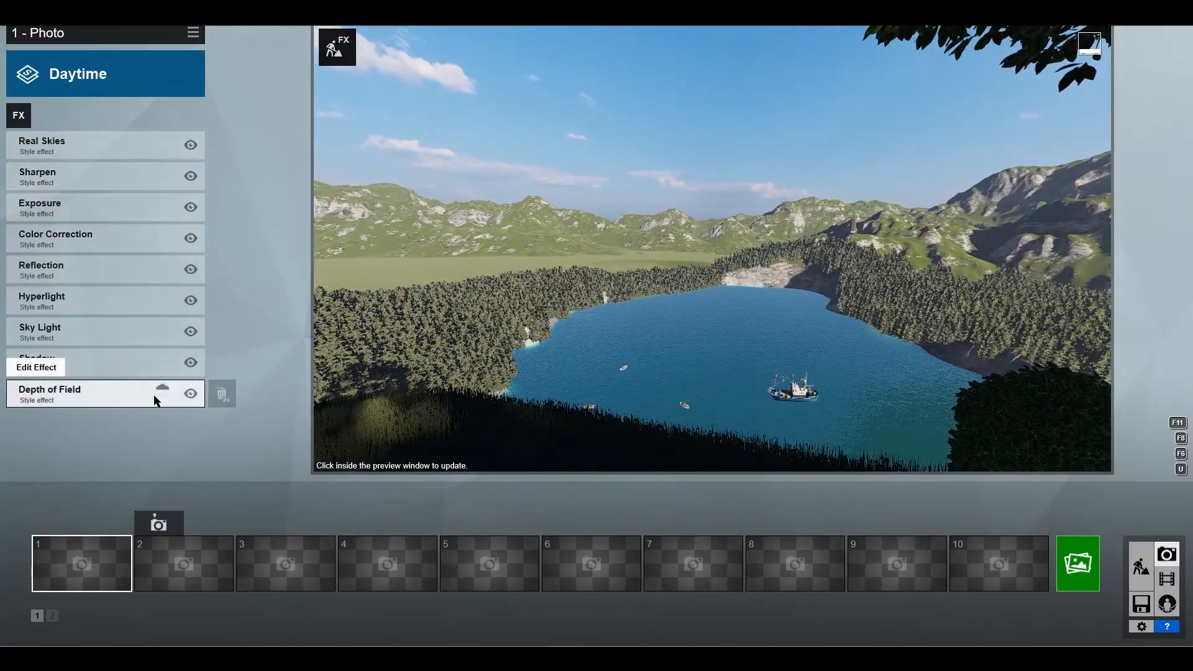
# Set the heading of the Real Skies effect to -128.6°.
pyautogui.click(62, 147)
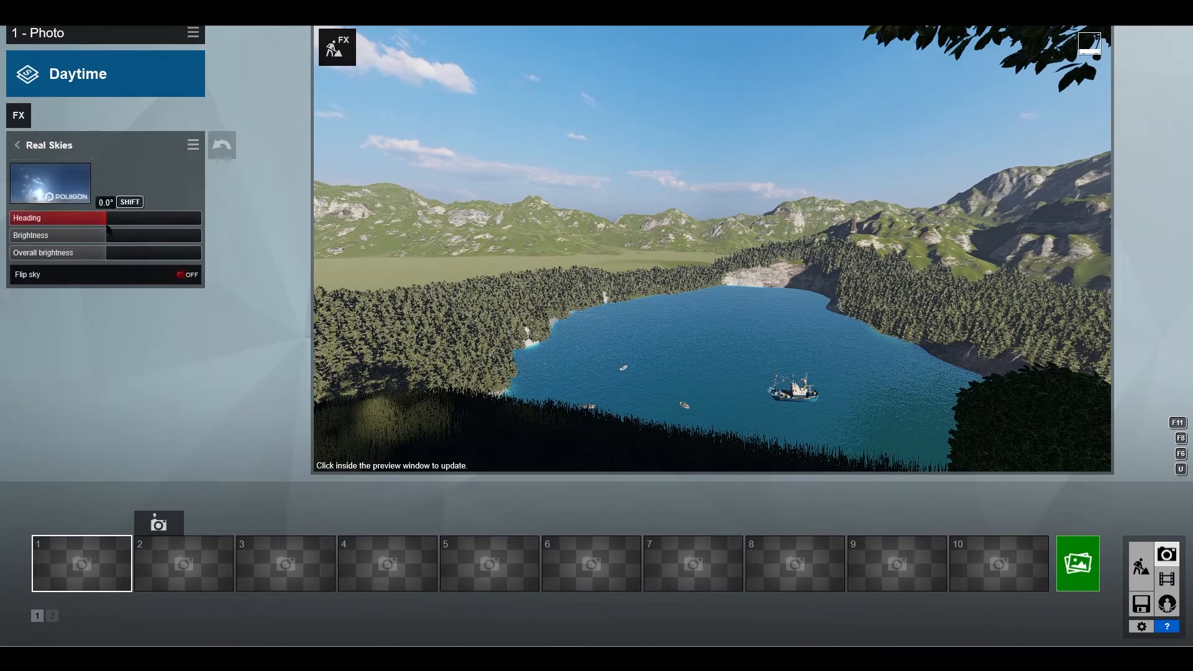
pyautogui.moveTo(143, 225); pyautogui.dragTo(48, 265)
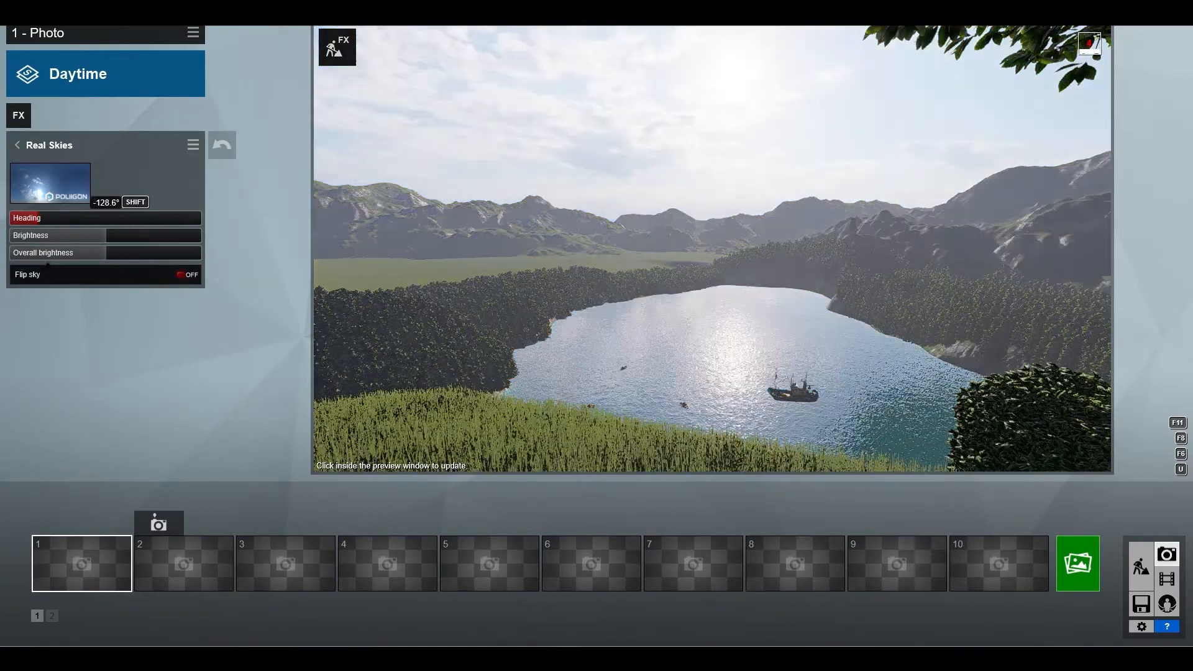
pyautogui.moveTo(800, 313)
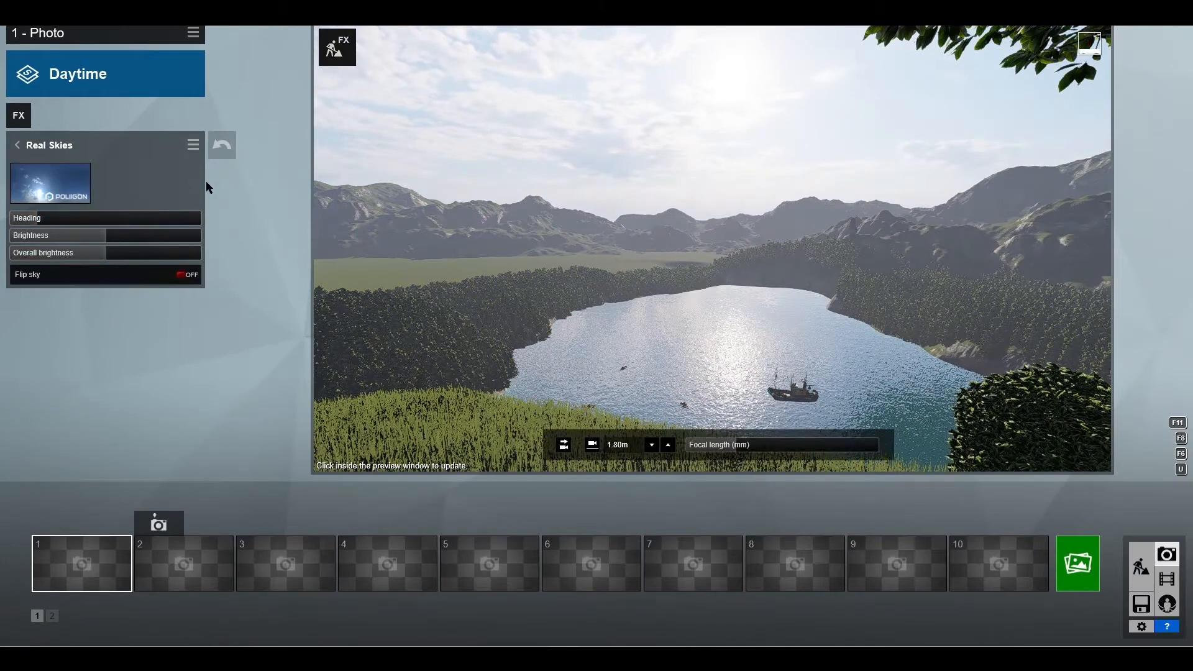
# Try the Overcast 1 sky and the second Morning sky in the Real Skies effect.
pyautogui.click(73, 184)
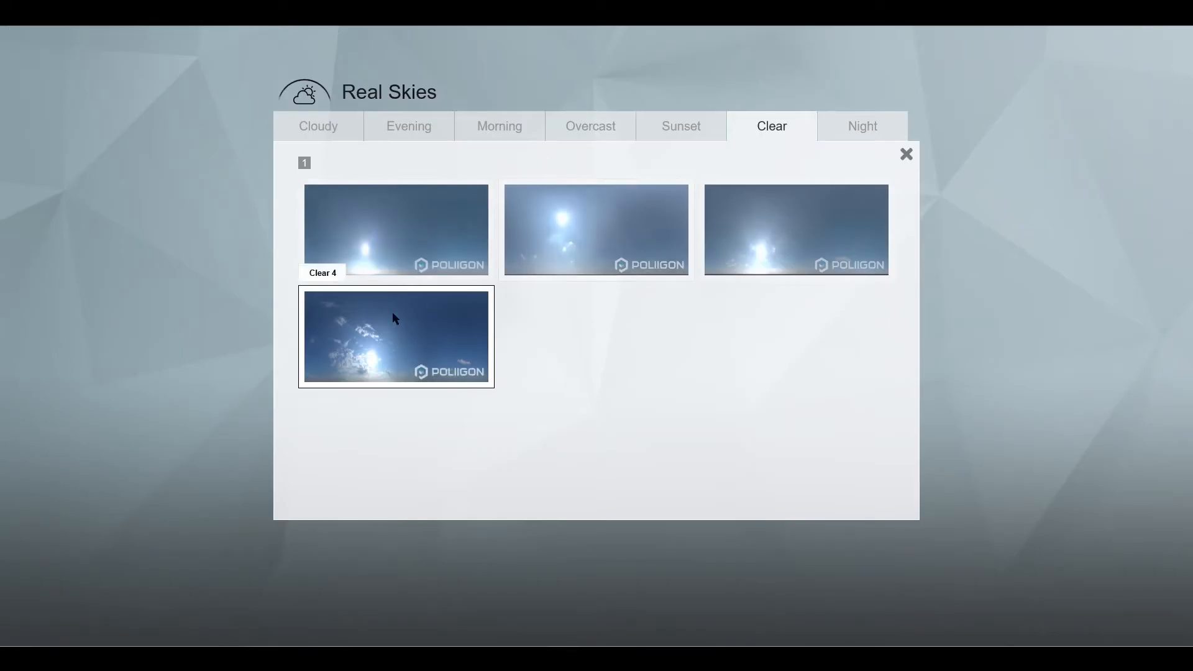
pyautogui.click(709, 127)
pyautogui.click(610, 128)
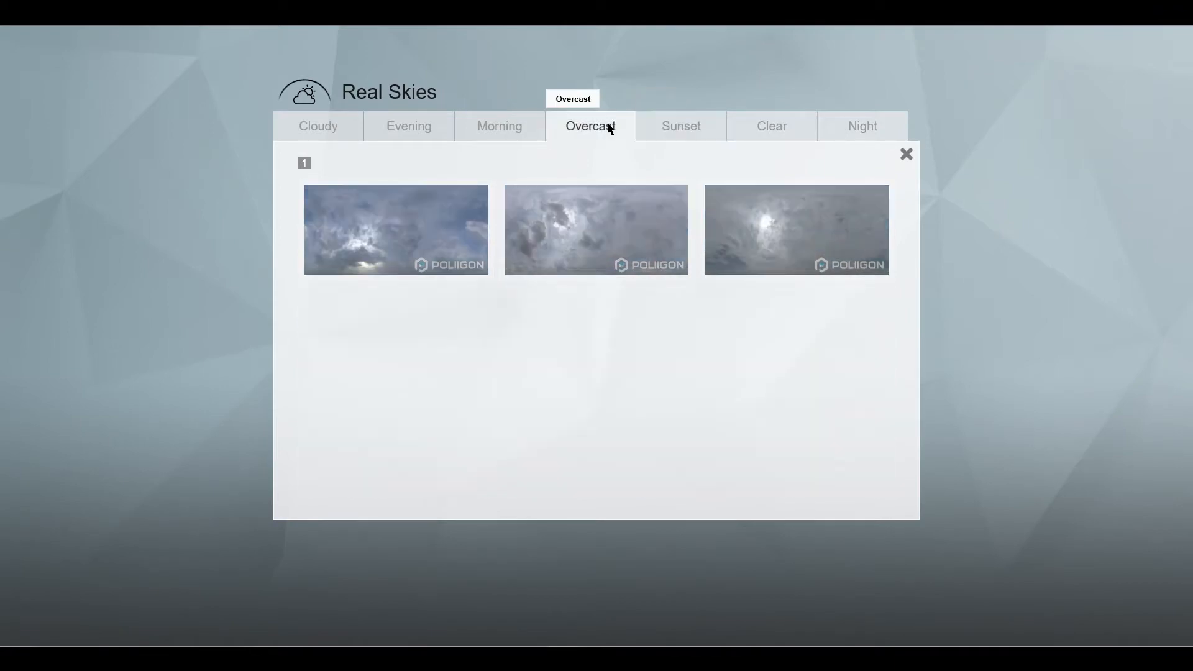
pyautogui.click(438, 231)
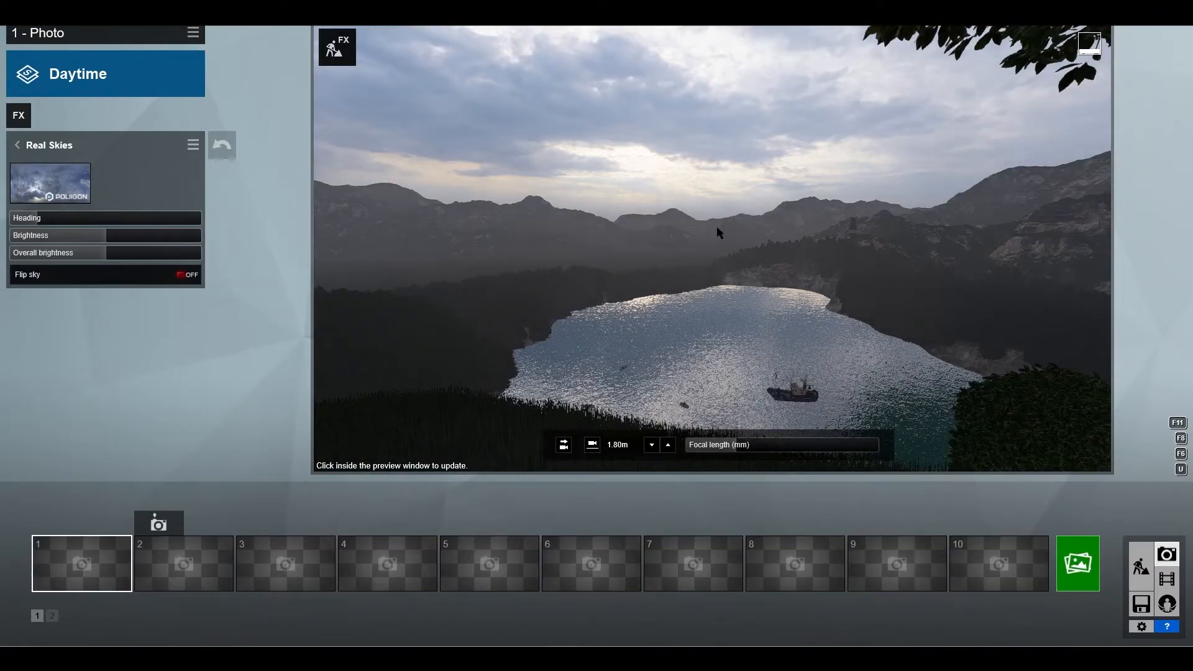
pyautogui.click(45, 190)
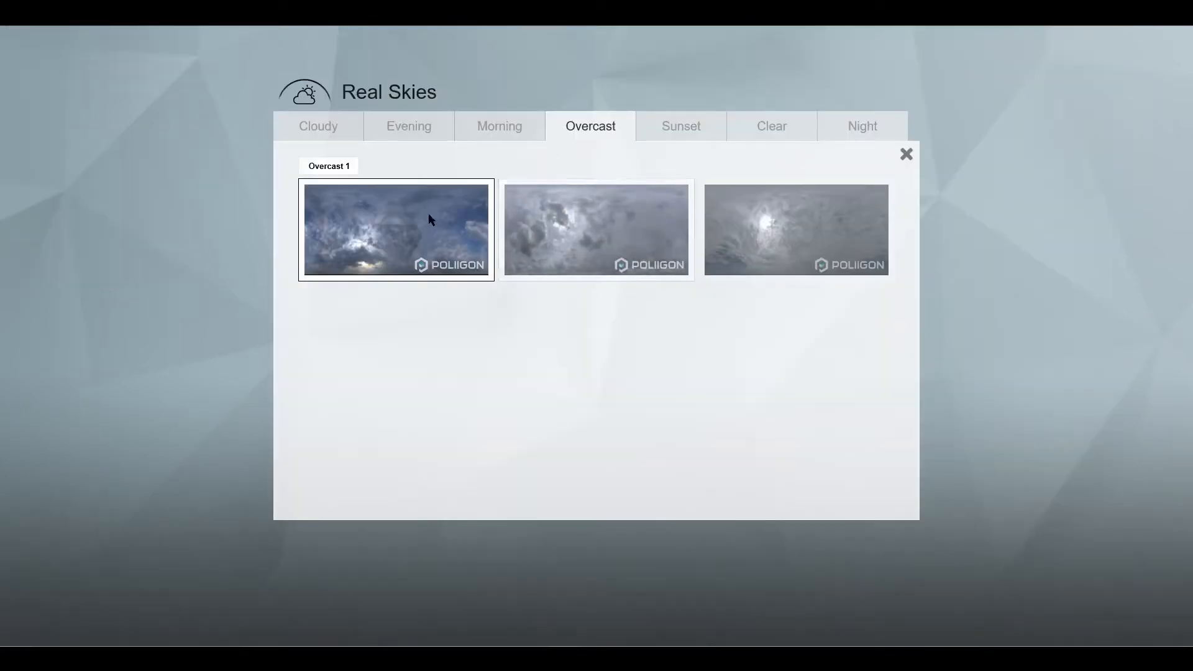
pyautogui.click(511, 124)
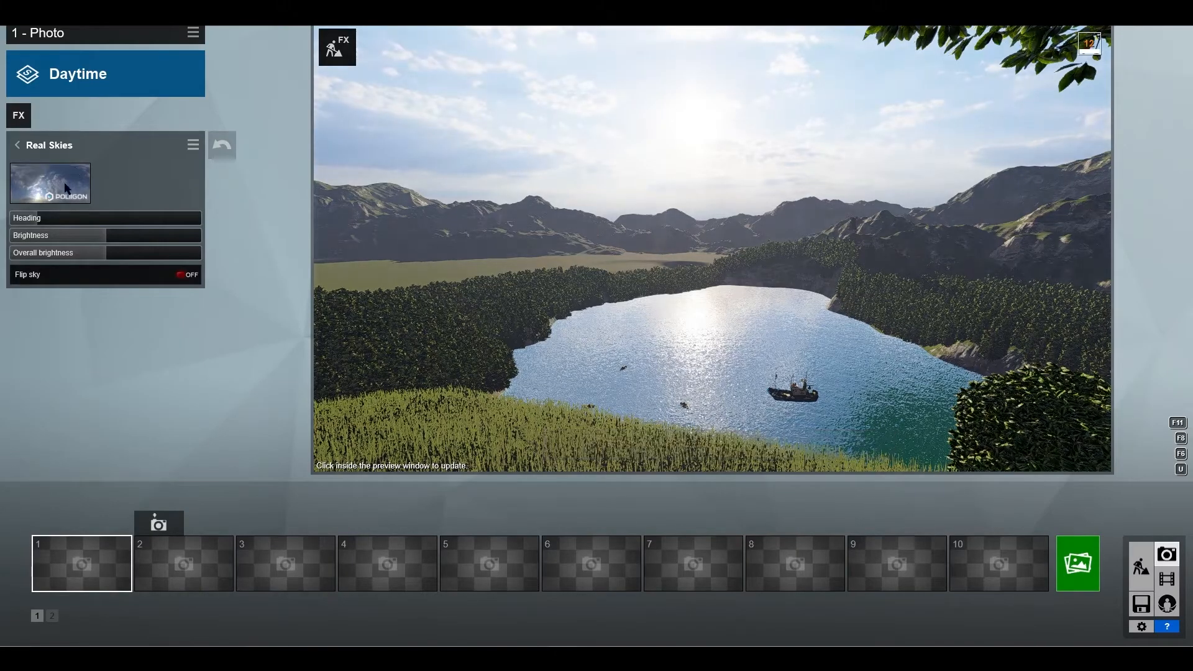
# Apply the Evening 2 sky, turning its heading to bring the sun glow over the lake with brightness 1.1.
pyautogui.click(68, 179)
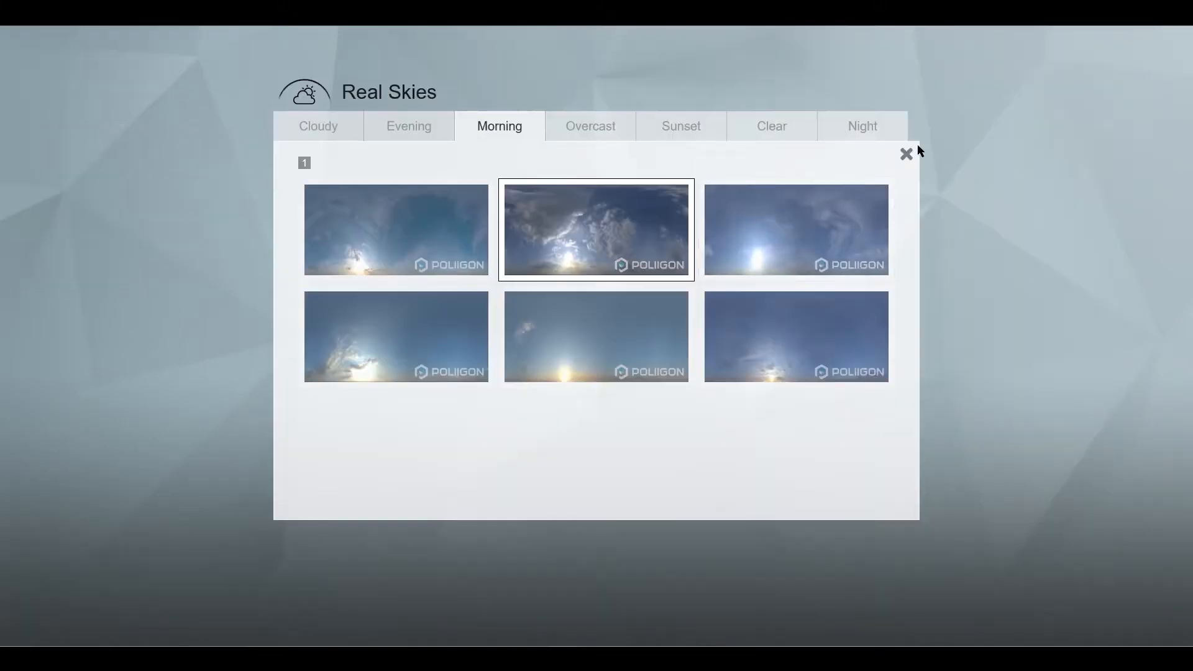
pyautogui.click(430, 138)
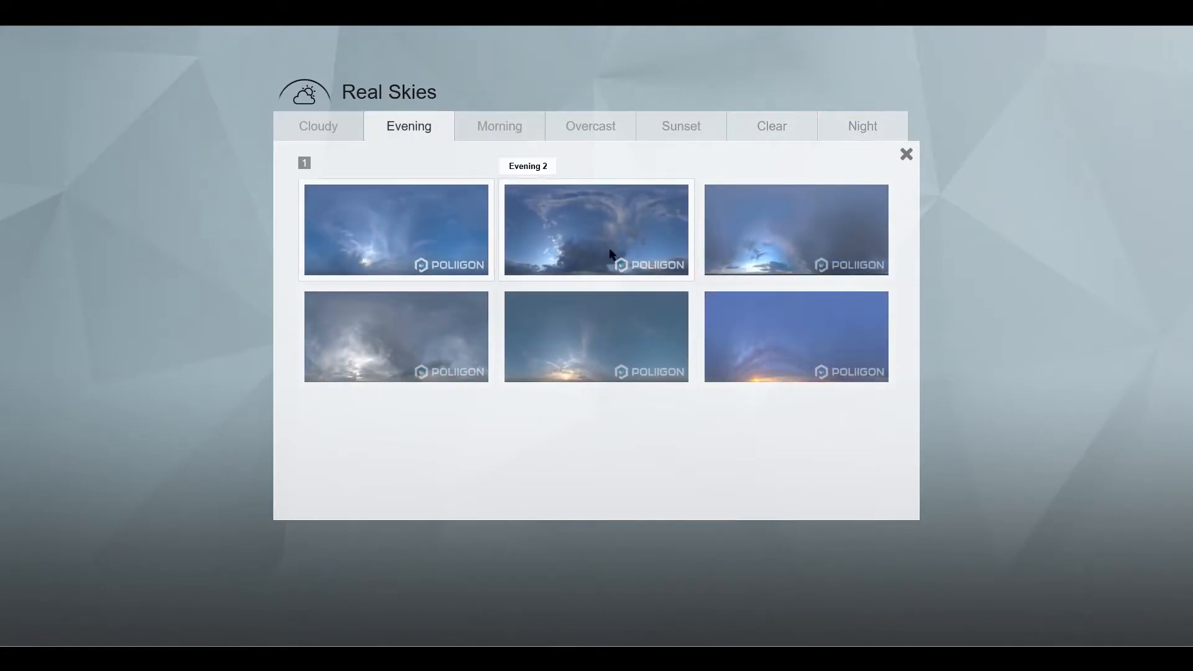
pyautogui.click(807, 318)
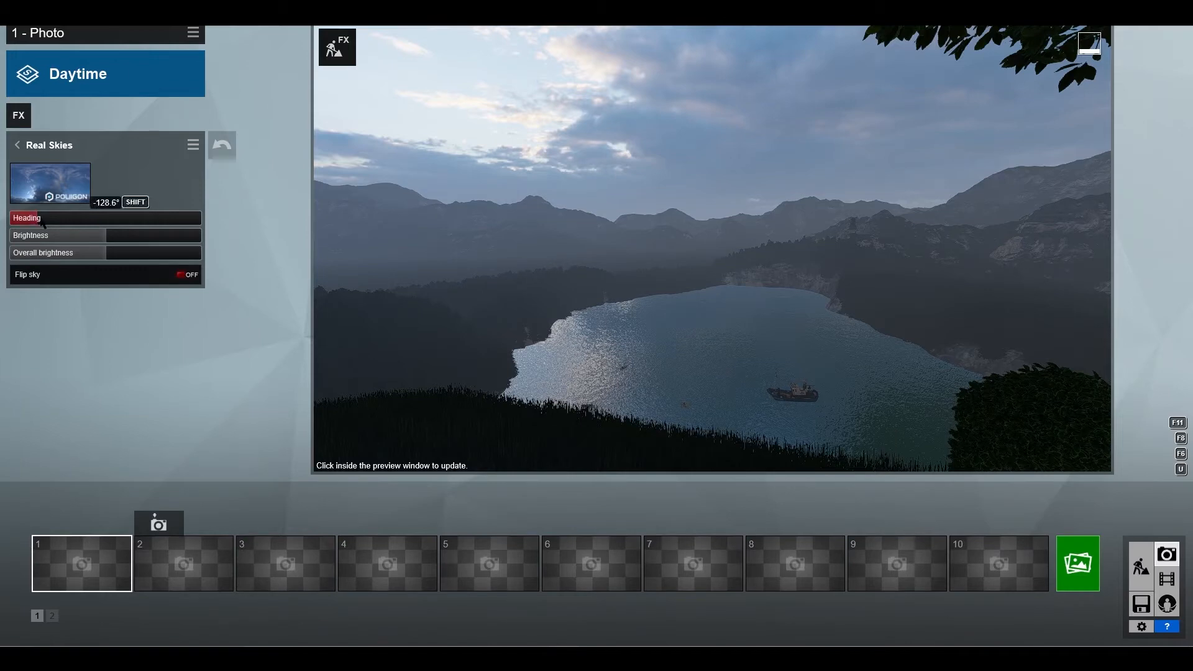
pyautogui.moveTo(37, 218); pyautogui.dragTo(59, 216)
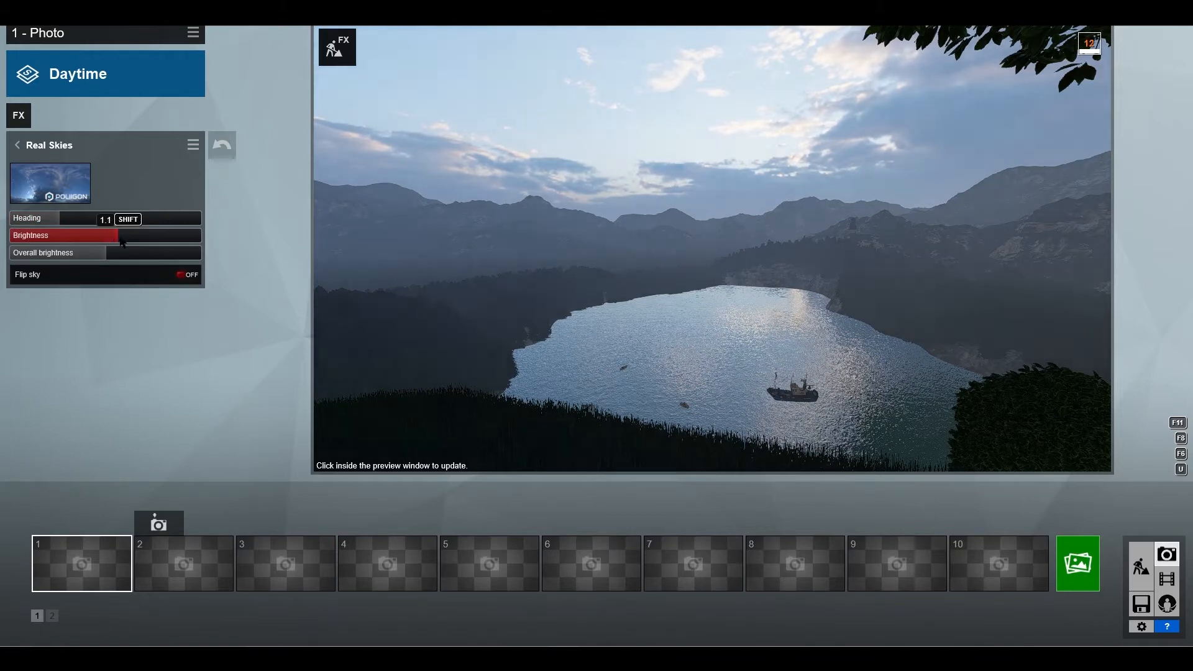
# Reframe the photo so the leafy branches and round shrub frame the lake, and change the sky to Evening 6.
pyautogui.press('d')
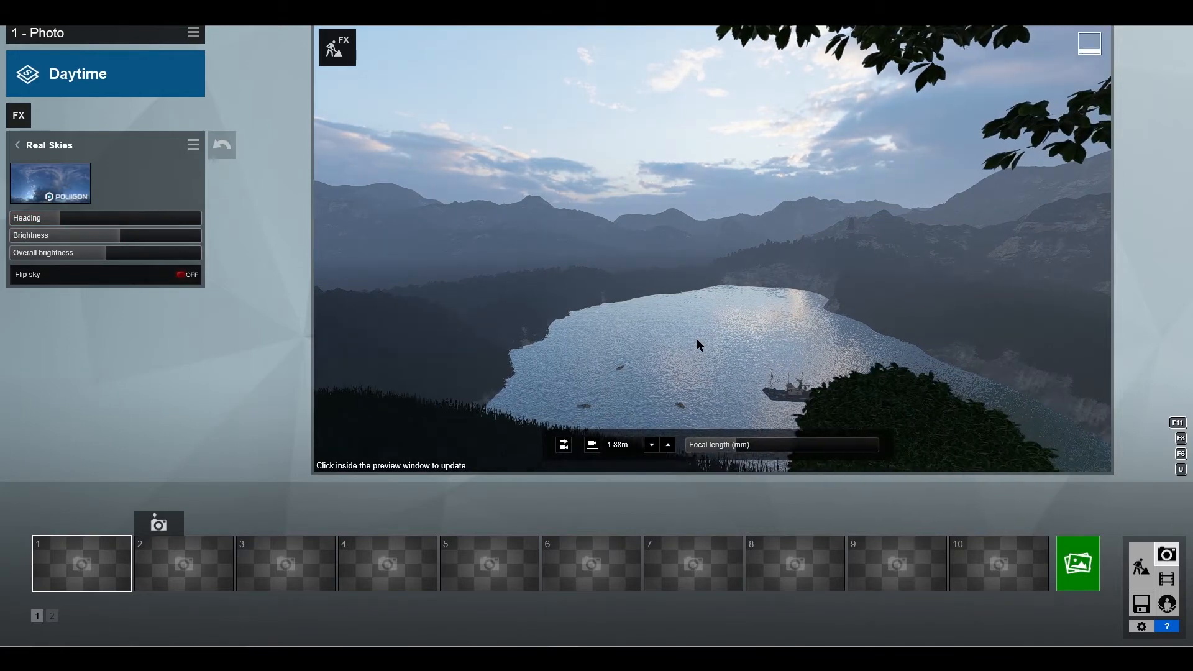
pyautogui.press('s')
pyautogui.press('w')
pyautogui.moveTo(696, 338); pyautogui.dragTo(700, 340, button='right')
pyautogui.press('w')
pyautogui.press('w')
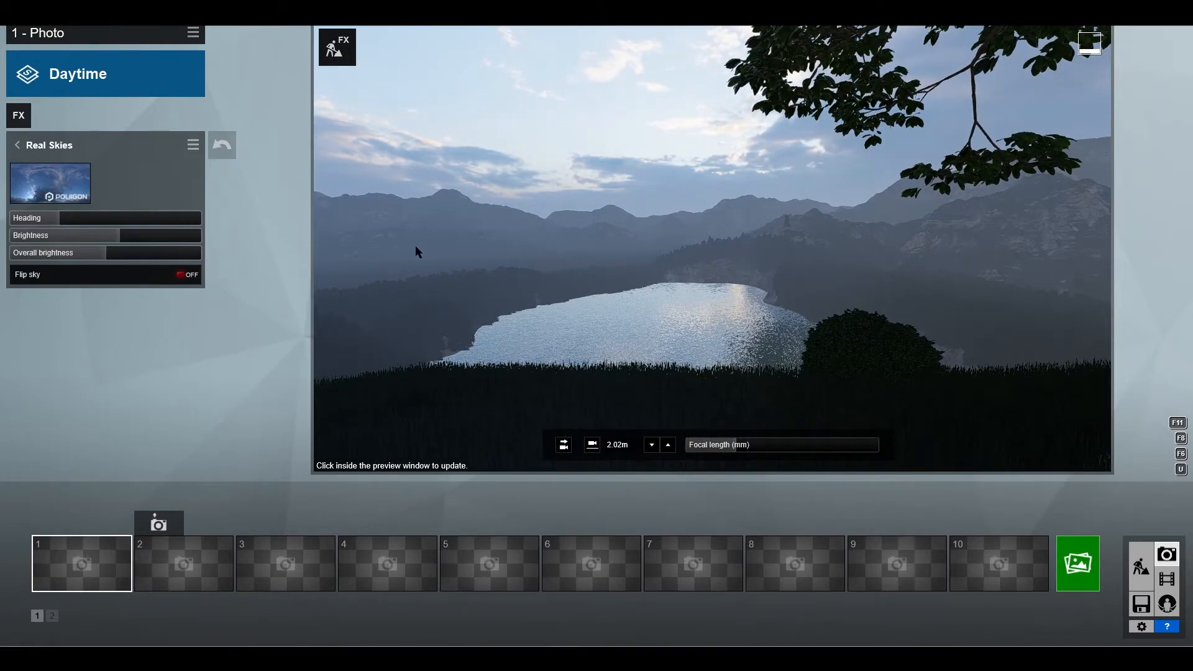
pyautogui.click(63, 190)
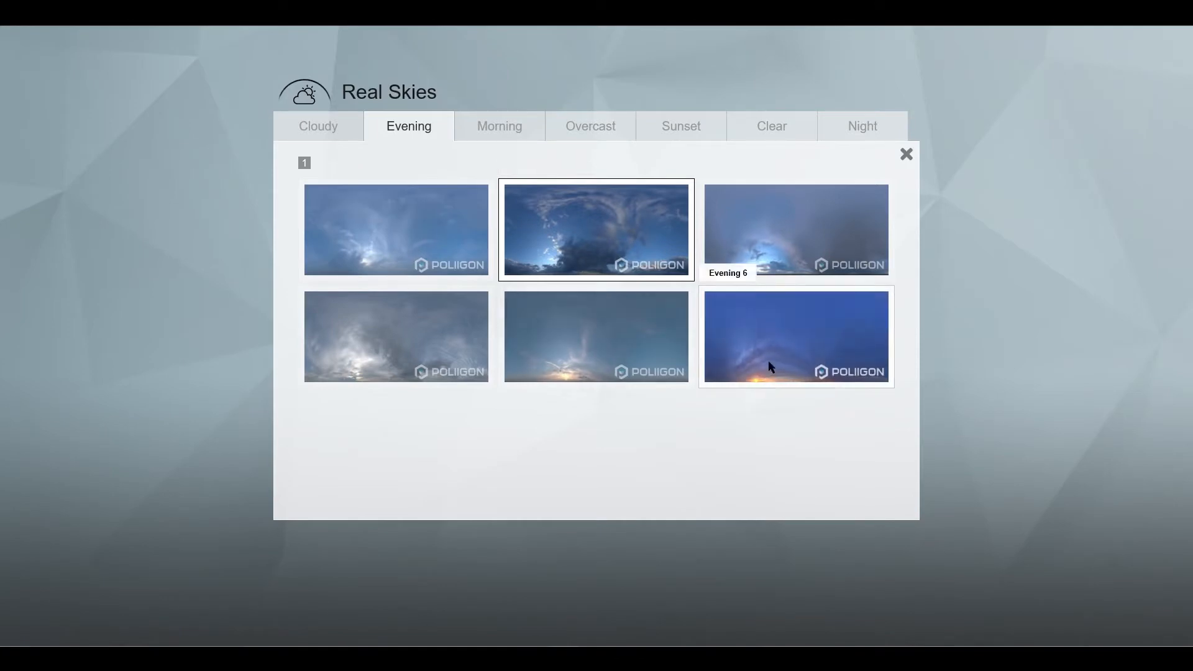
pyautogui.click(981, 427)
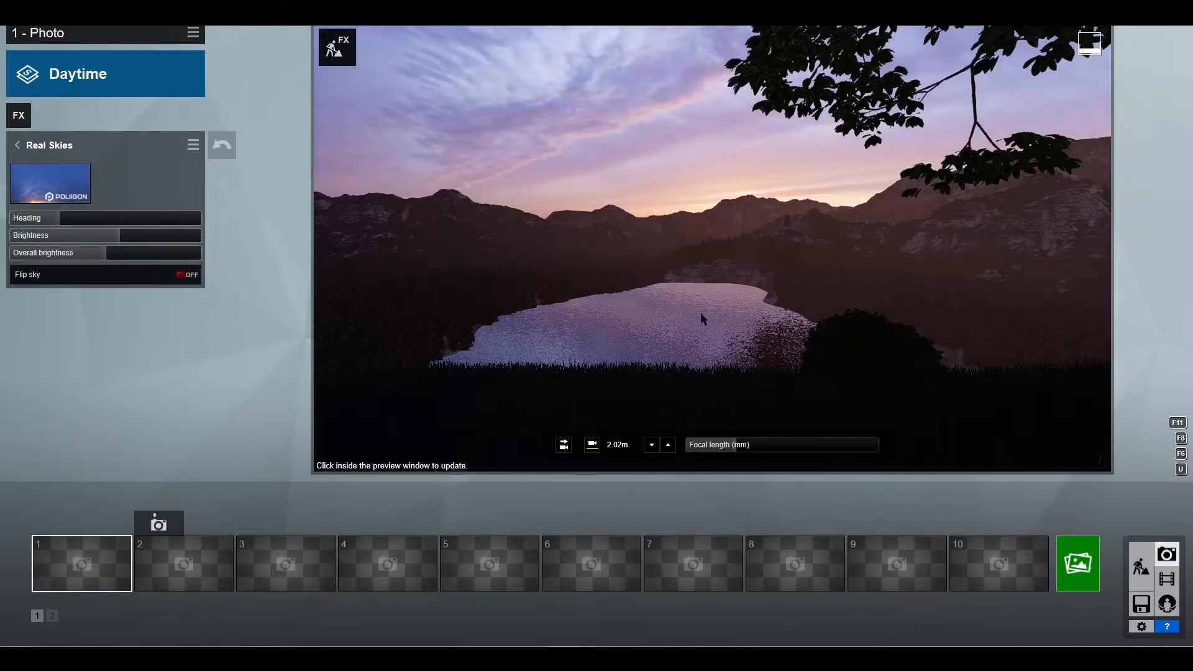
# Raise the camera above the lake and replace the Evening 6 sky with a real sky that has a low sun over the ridge.
pyautogui.press('q')
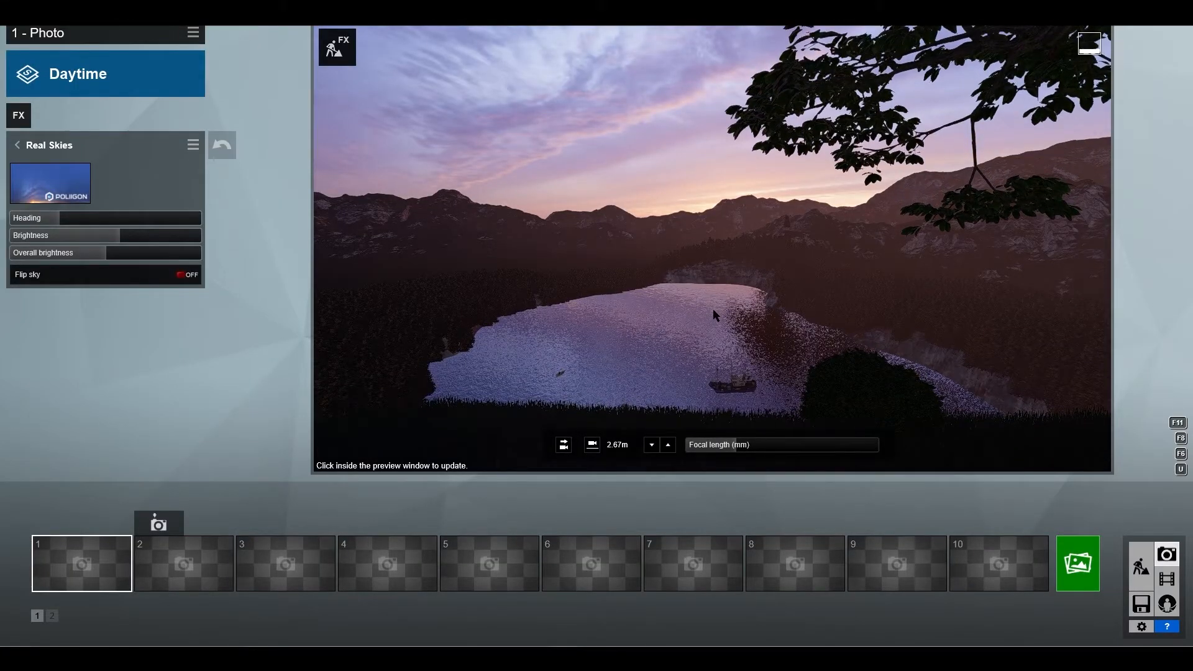
pyautogui.click(57, 194)
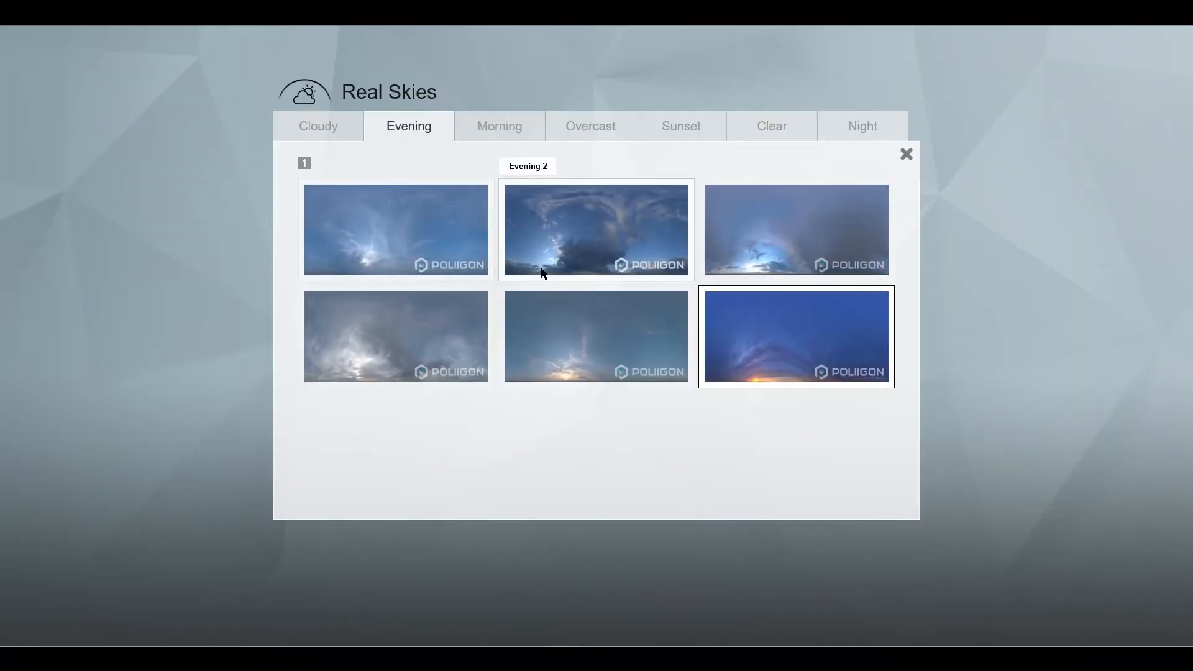
pyautogui.click(508, 132)
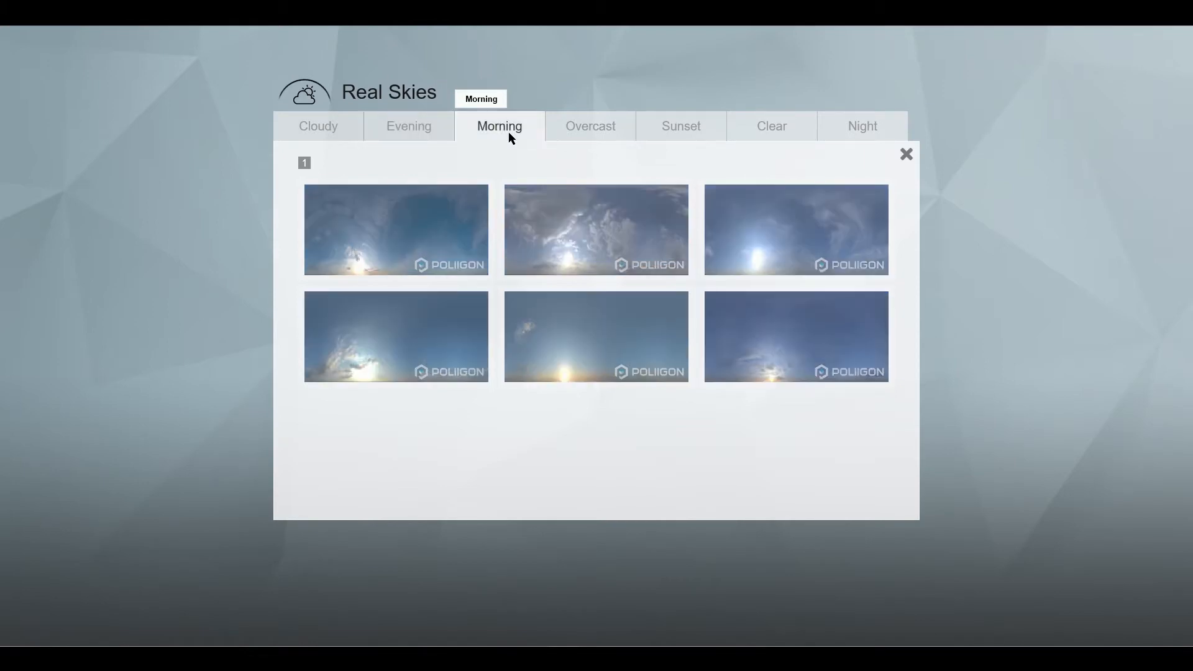
pyautogui.click(560, 128)
pyautogui.click(670, 130)
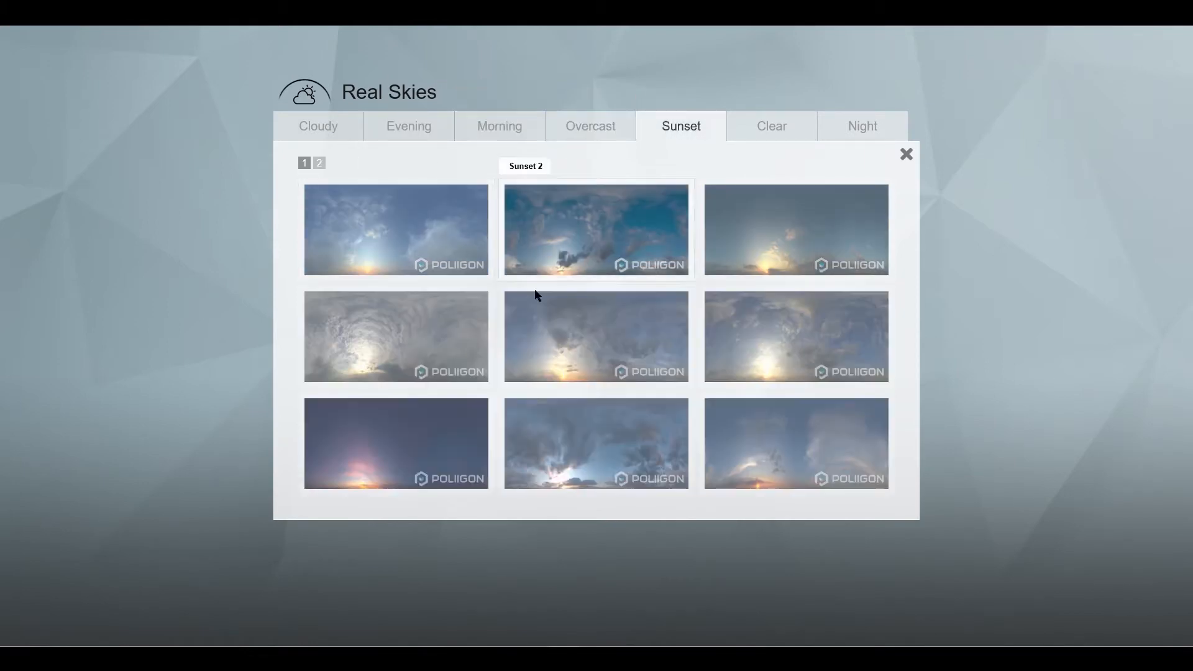
pyautogui.click(846, 412)
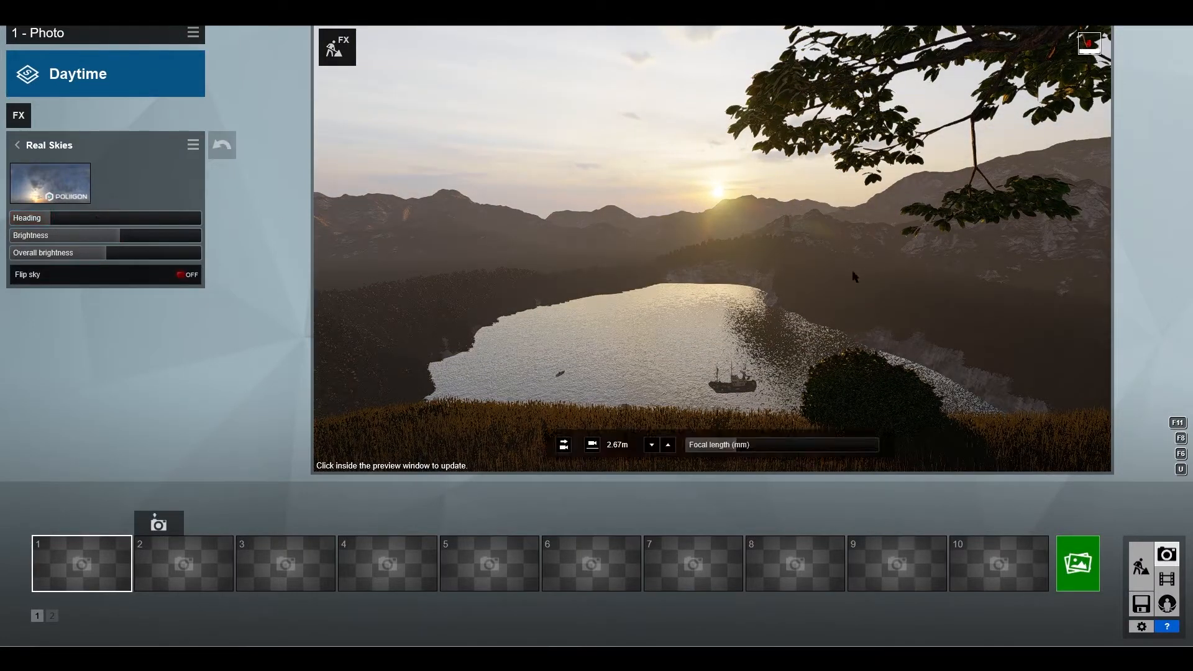
# Reframe the view with the tree trunk beside the lake at an eye height of about 2.09 m and store it as photo 1.
pyautogui.moveTo(858, 365); pyautogui.dragTo(888, 339, button='right')
pyautogui.press('d')
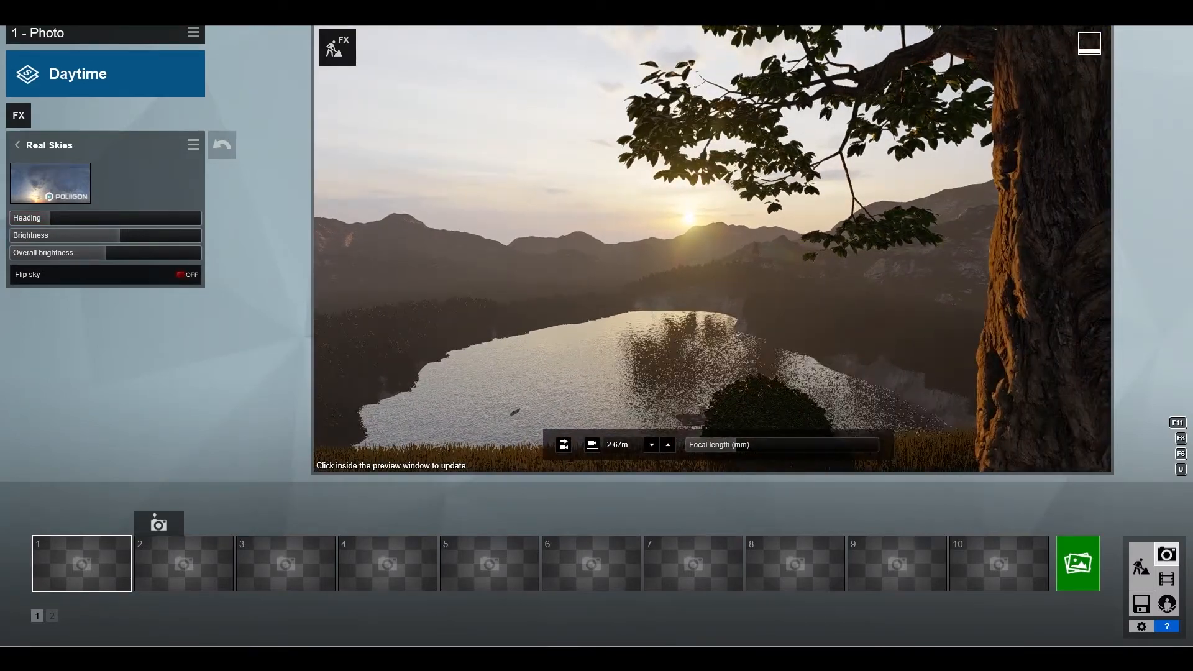
pyautogui.click(592, 444)
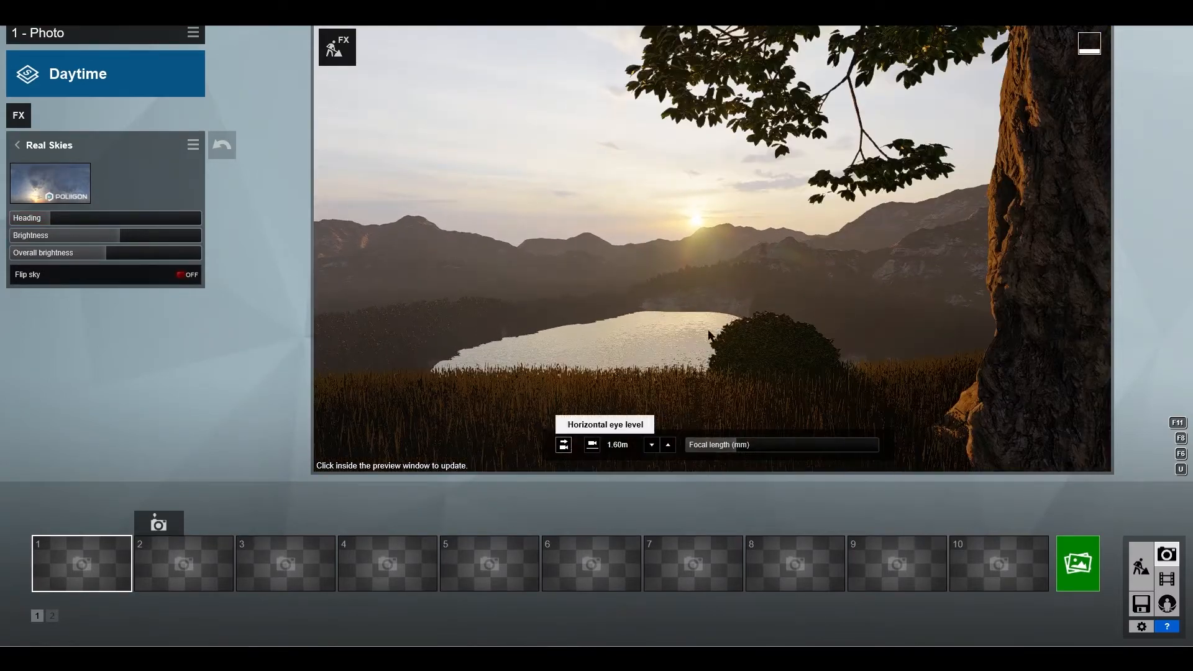
pyautogui.click(564, 445)
pyautogui.press('q')
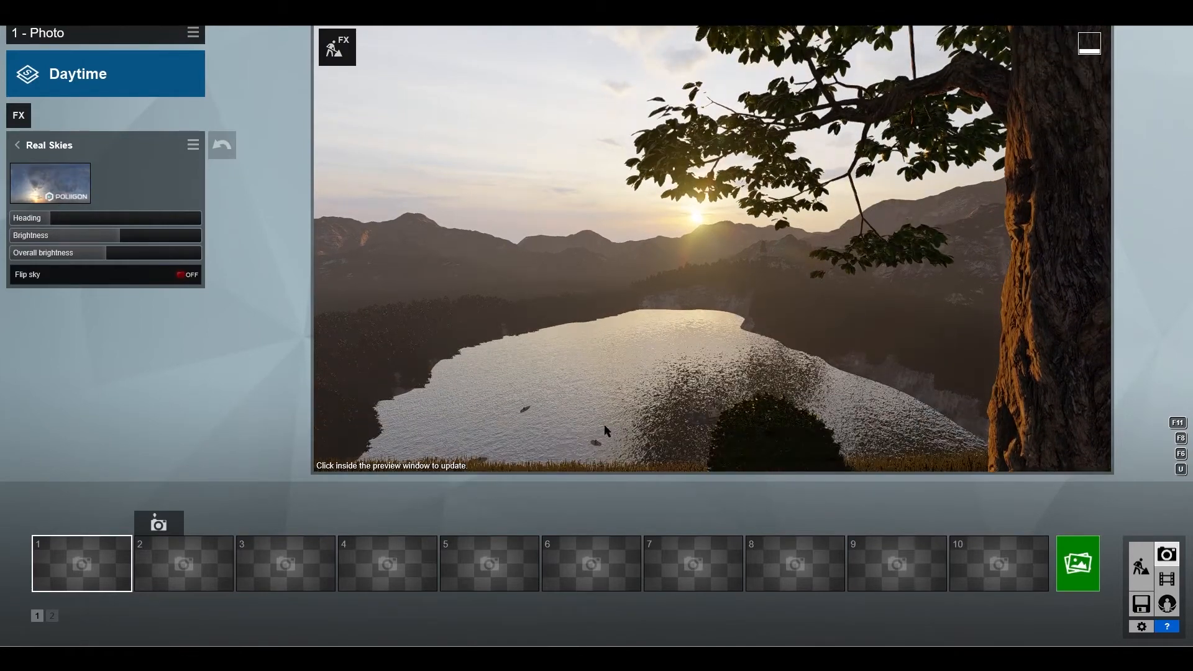
pyautogui.press('e')
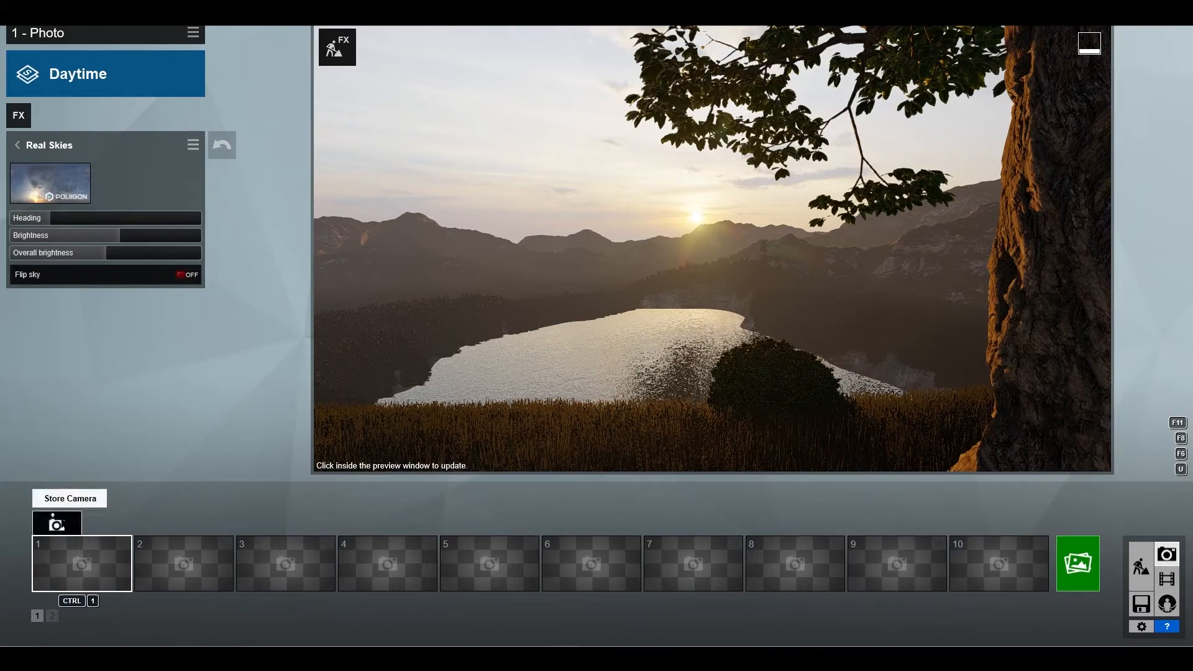
pyautogui.click(56, 524)
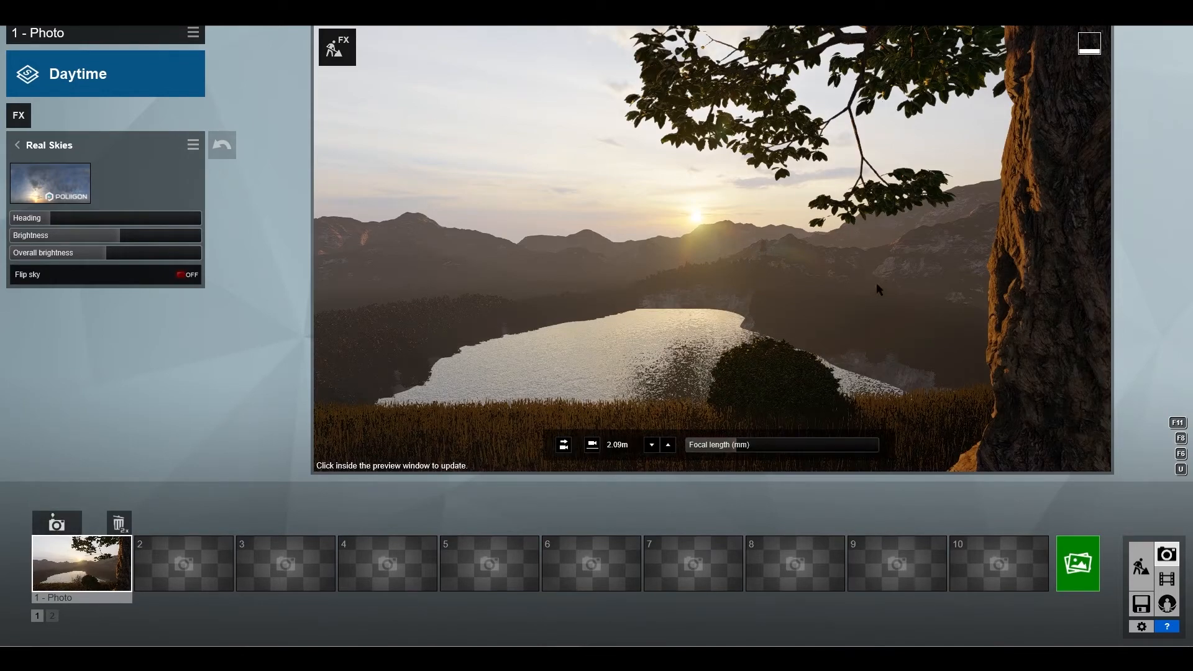
# Move the camera away from the framed tree and restore the camera stored in photo 1.
pyautogui.press('a')
pyautogui.moveTo(877, 285); pyautogui.dragTo(1056, 267, button='right')
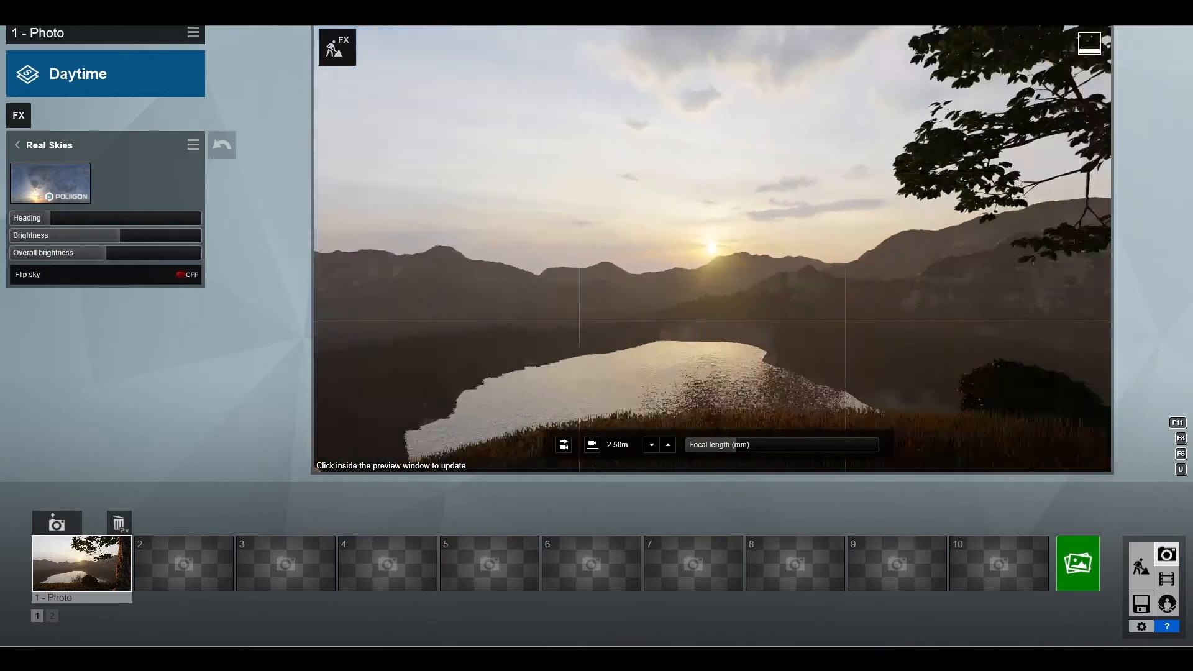
pyautogui.hotkey('shift', '1')
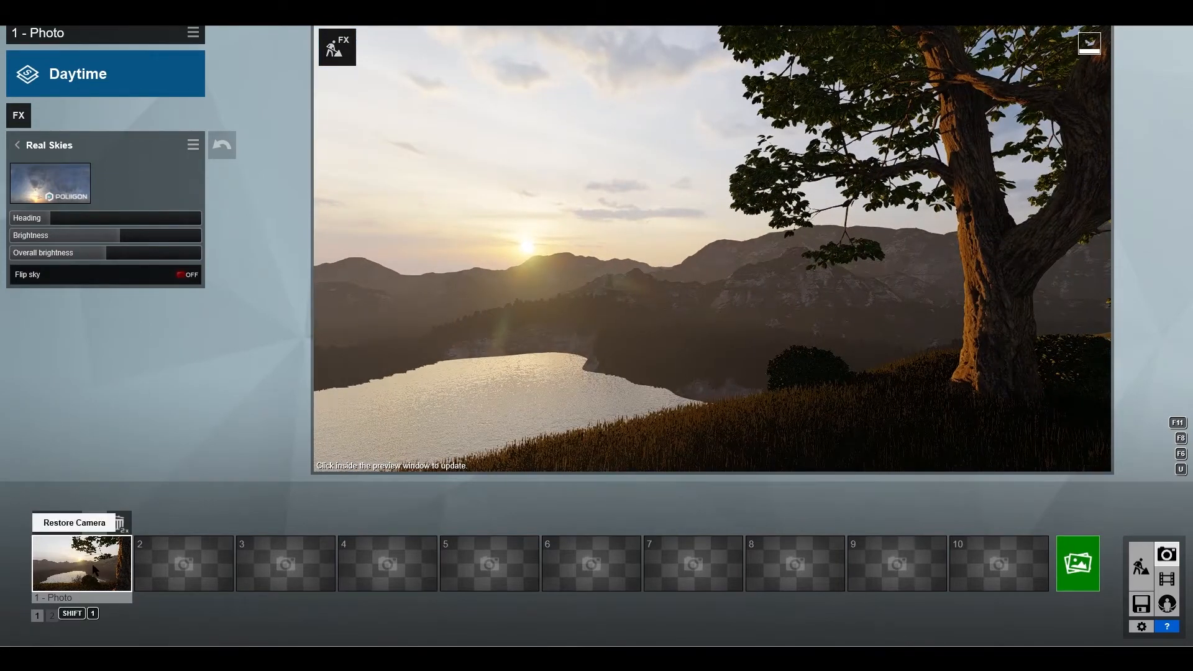
pyautogui.click(94, 569)
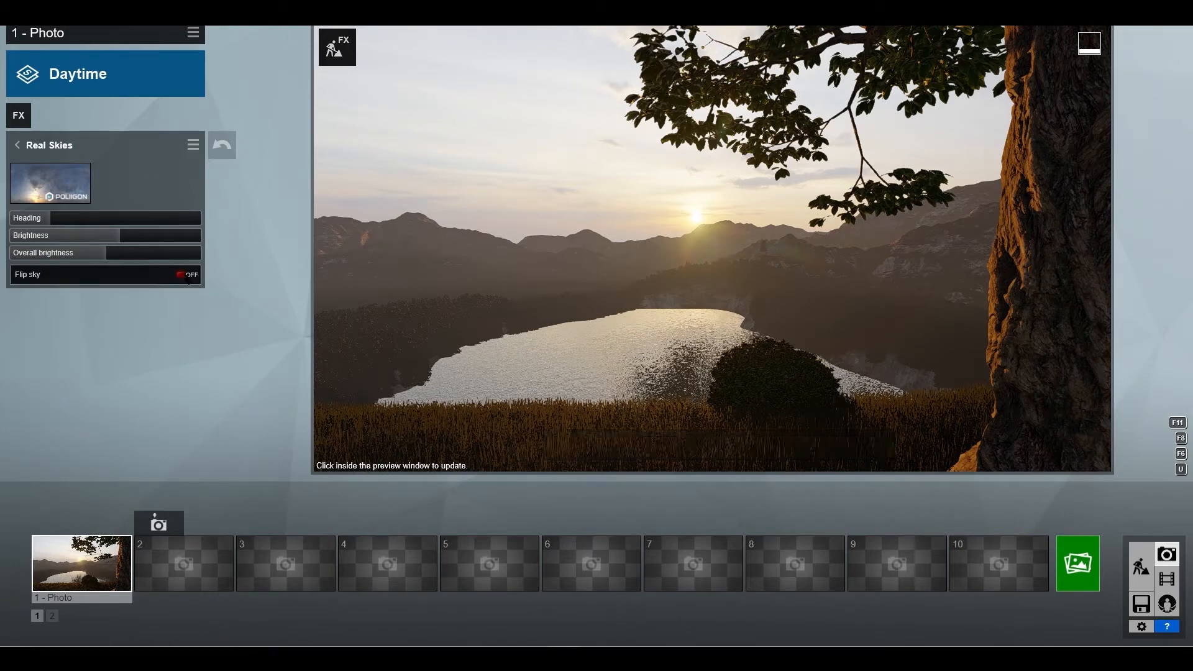
# Flip the real sky and add the Fog weather effect to the photo.
pyautogui.click(186, 275)
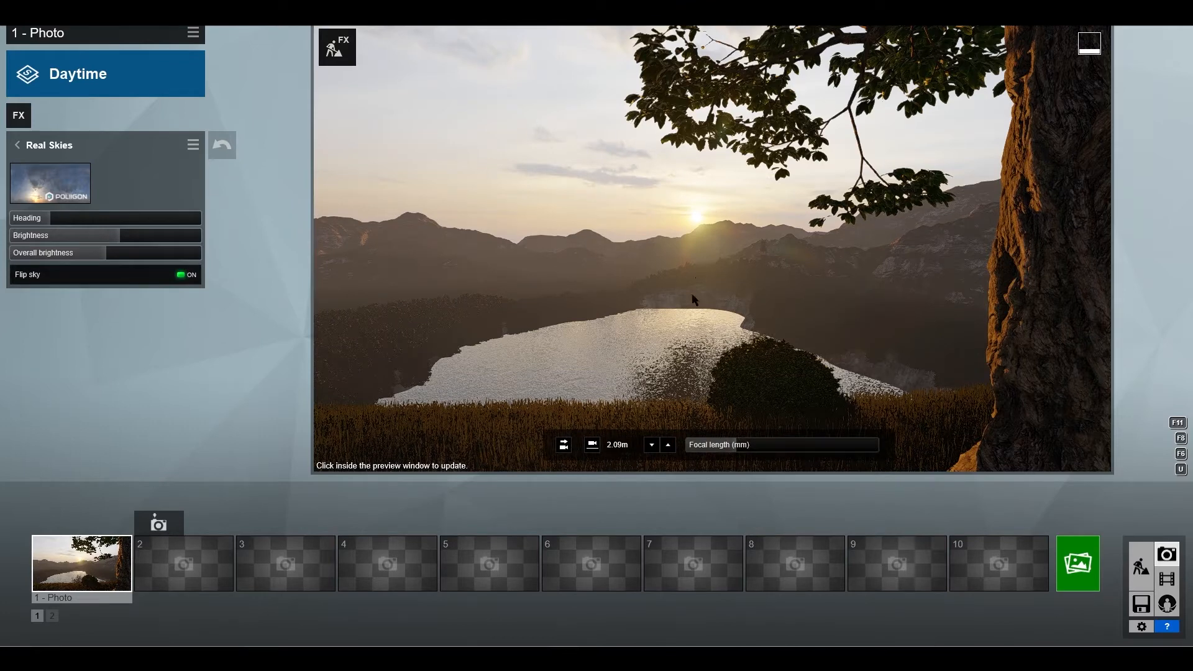
pyautogui.click(36, 146)
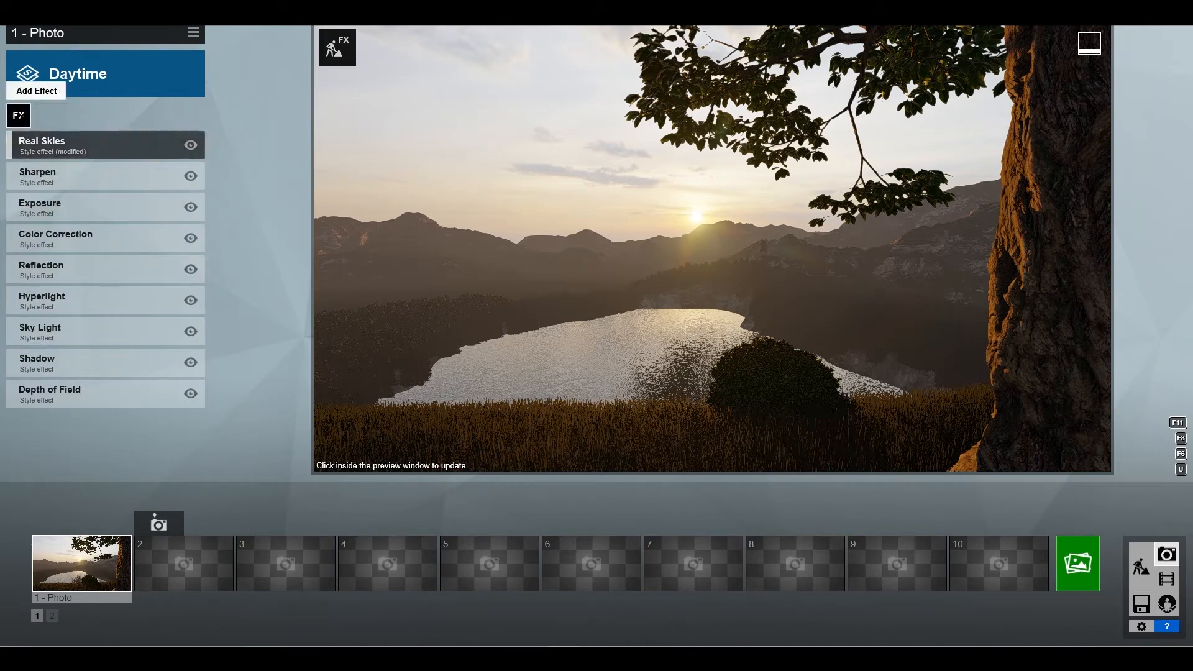
pyautogui.click(21, 115)
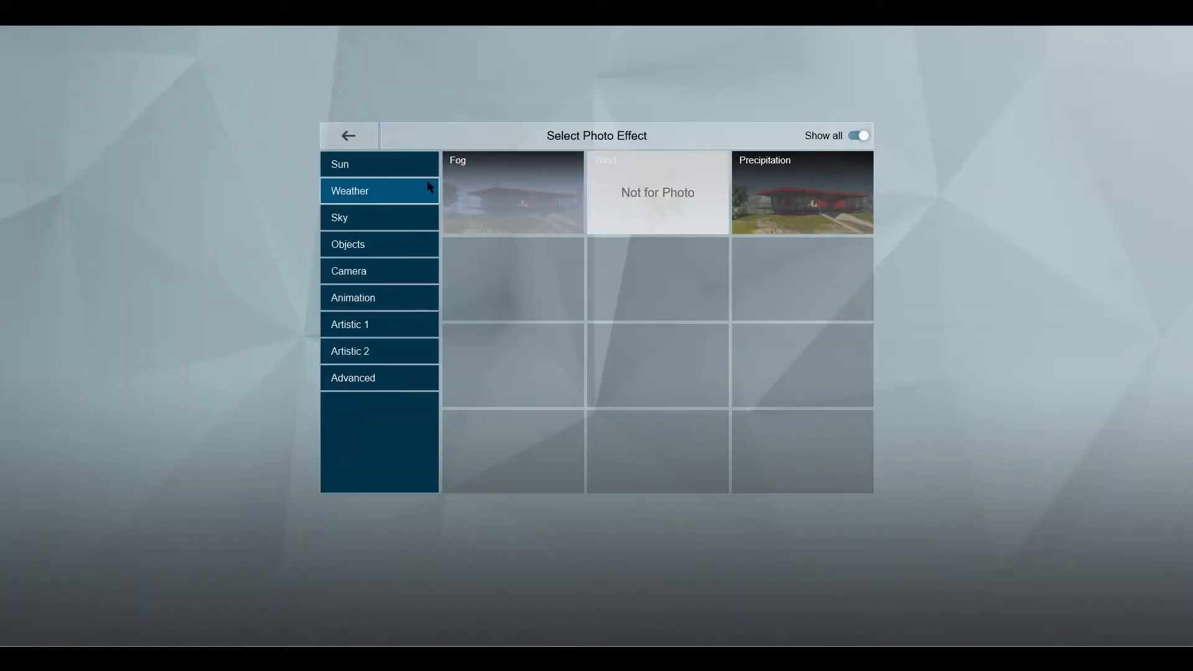
pyautogui.click(495, 190)
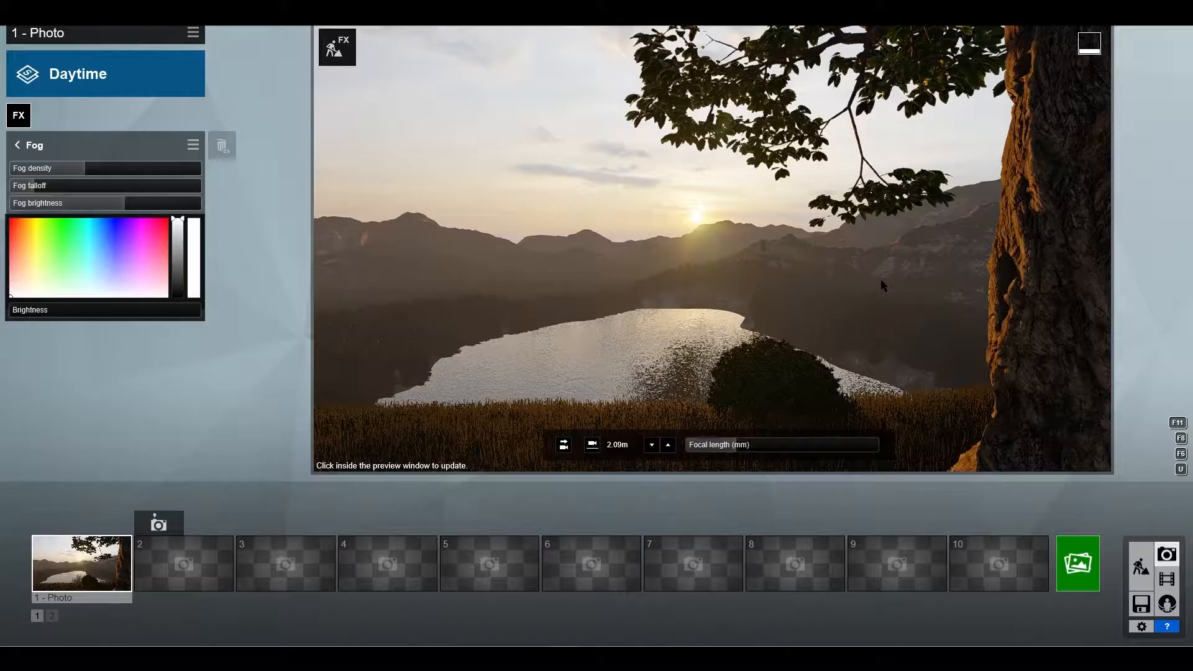
# Increase the fog density and set the fog falloff to 0.1 so mist lies over the lake valley.
pyautogui.moveTo(67, 169); pyautogui.dragTo(80, 192)
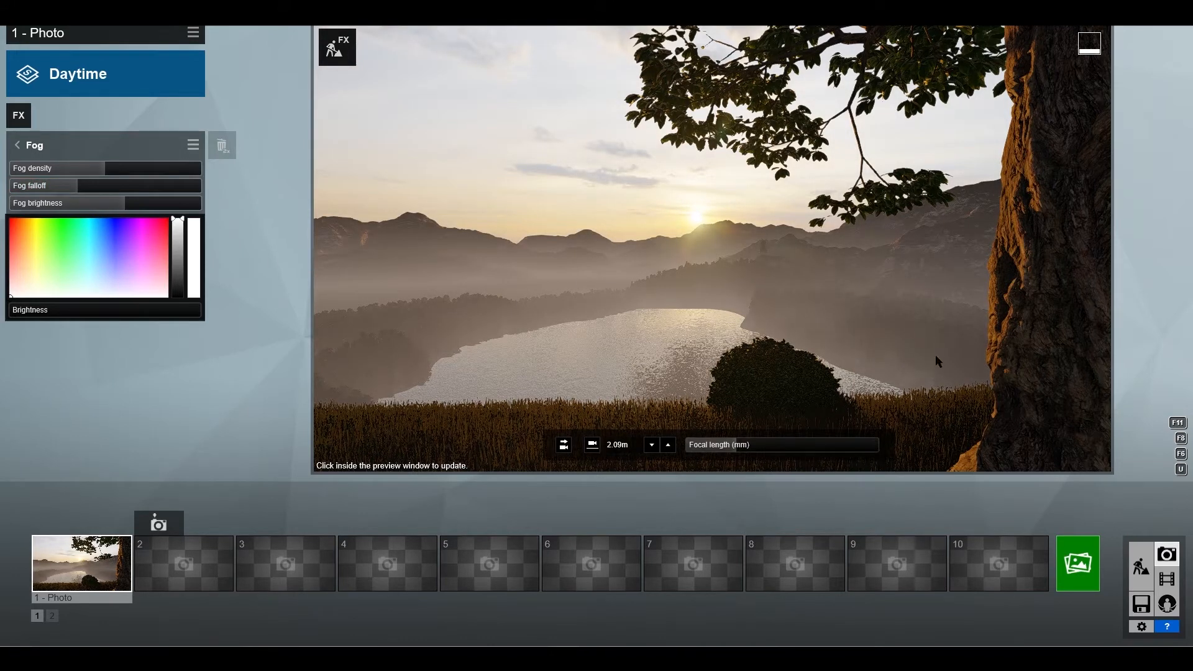
pyautogui.moveTo(79, 187); pyautogui.dragTo(87, 189)
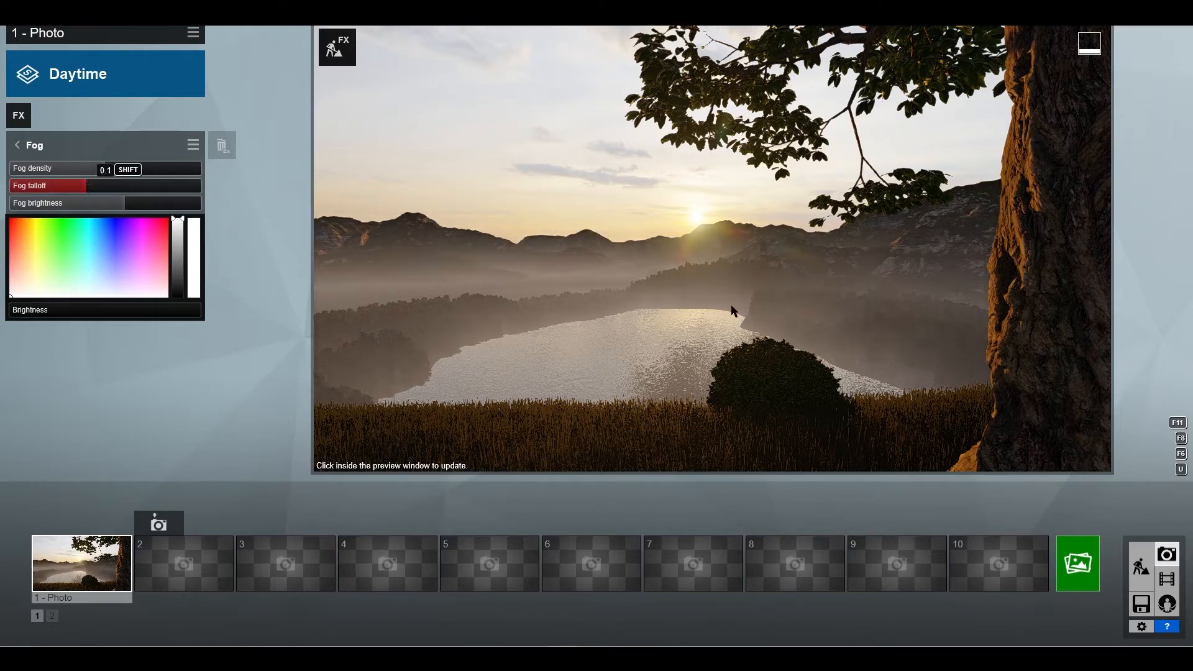
pyautogui.moveTo(732, 311); pyautogui.dragTo(731, 311)
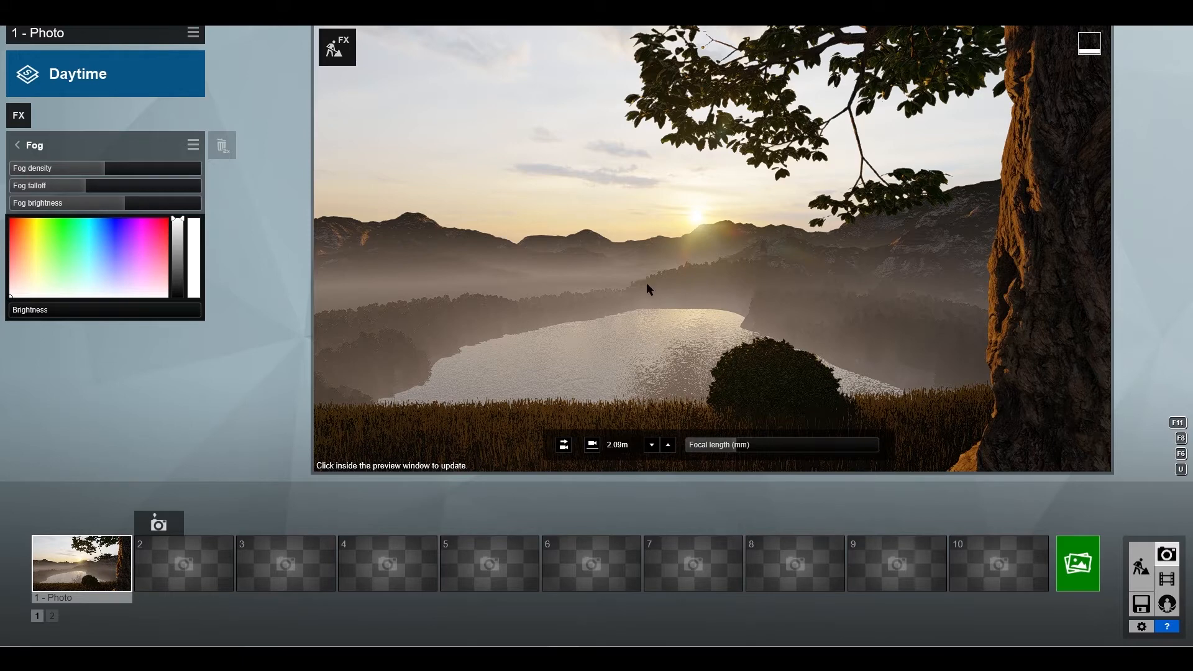
pyautogui.click(32, 150)
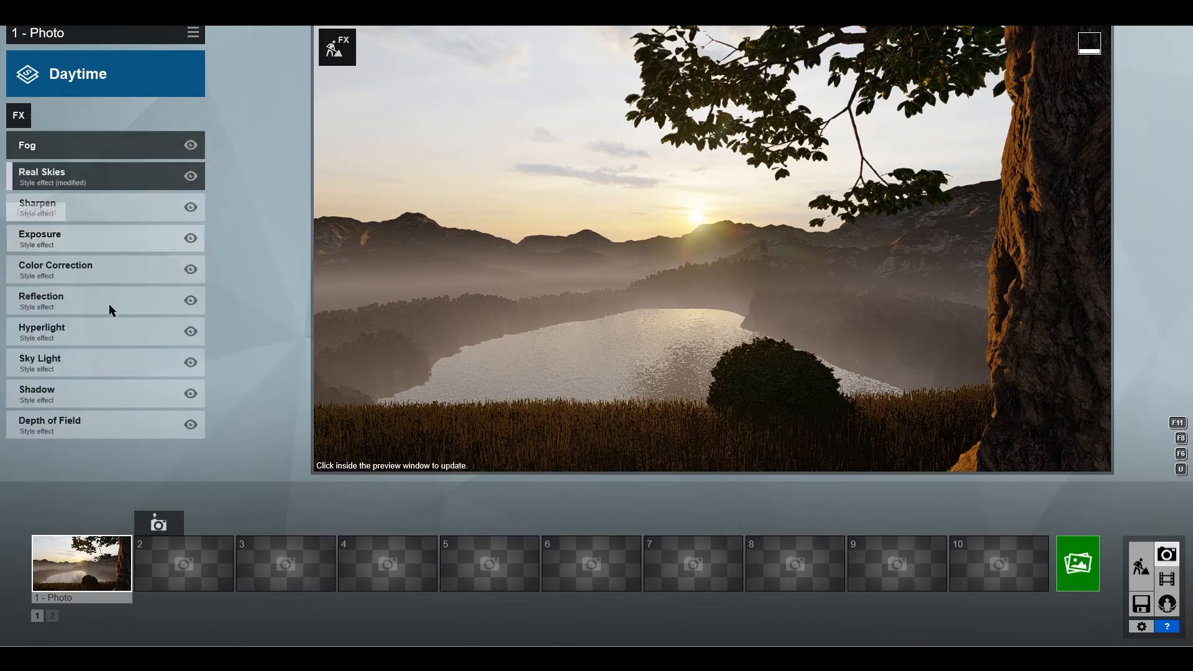
# Adjust the Color Correction effect with a cooler temperature and higher tint, vibrance and brightness.
pyautogui.click(86, 271)
pyautogui.moveTo(123, 168); pyautogui.dragTo(103, 178)
pyautogui.moveTo(743, 233)
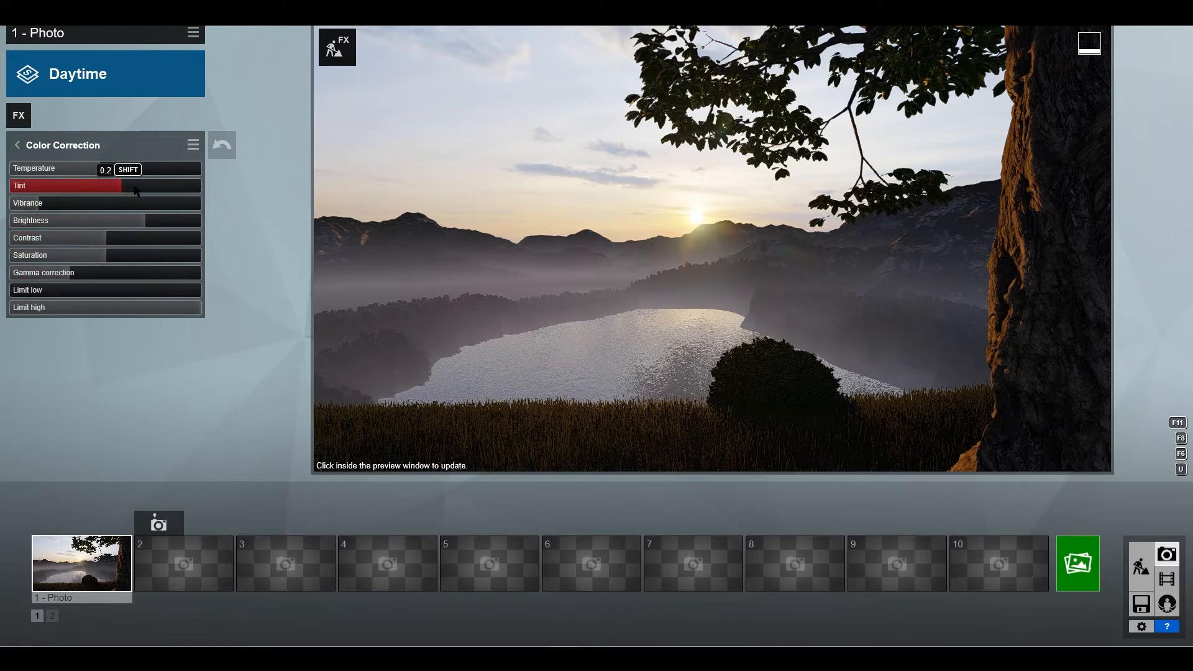
pyautogui.moveTo(136, 191)
pyautogui.mouseDown()
pyautogui.moveTo(213, 184)
pyautogui.moveTo(110, 213)
pyautogui.moveTo(152, 213)
pyautogui.moveTo(137, 214)
pyautogui.mouseUp()
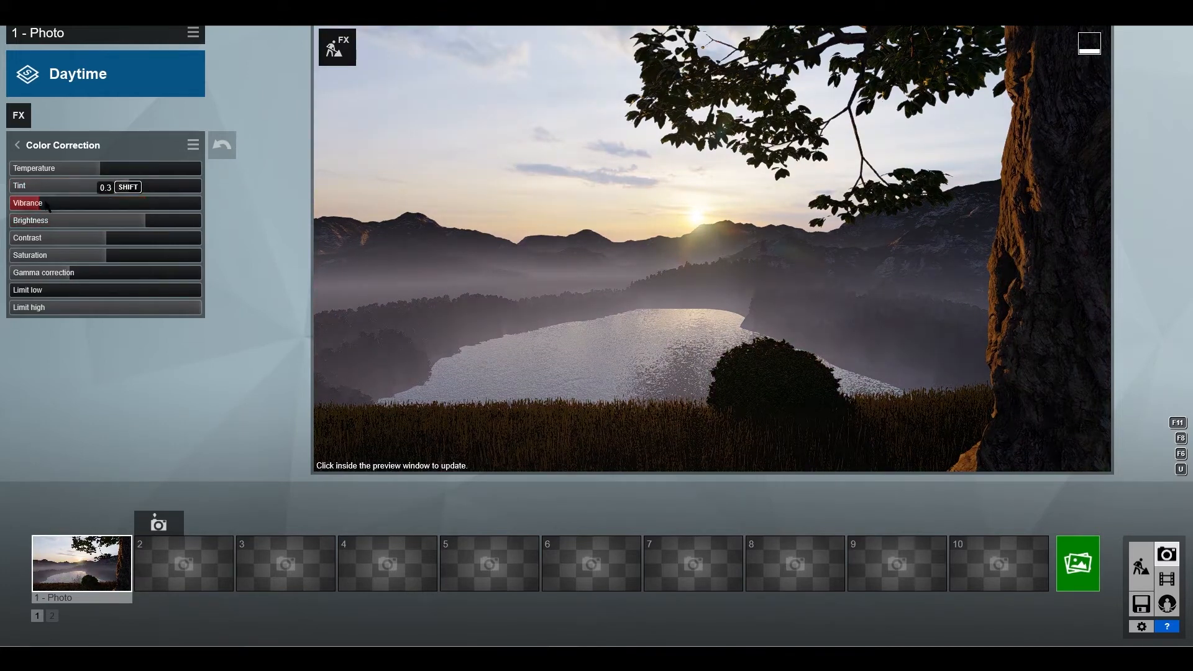
pyautogui.click(86, 205)
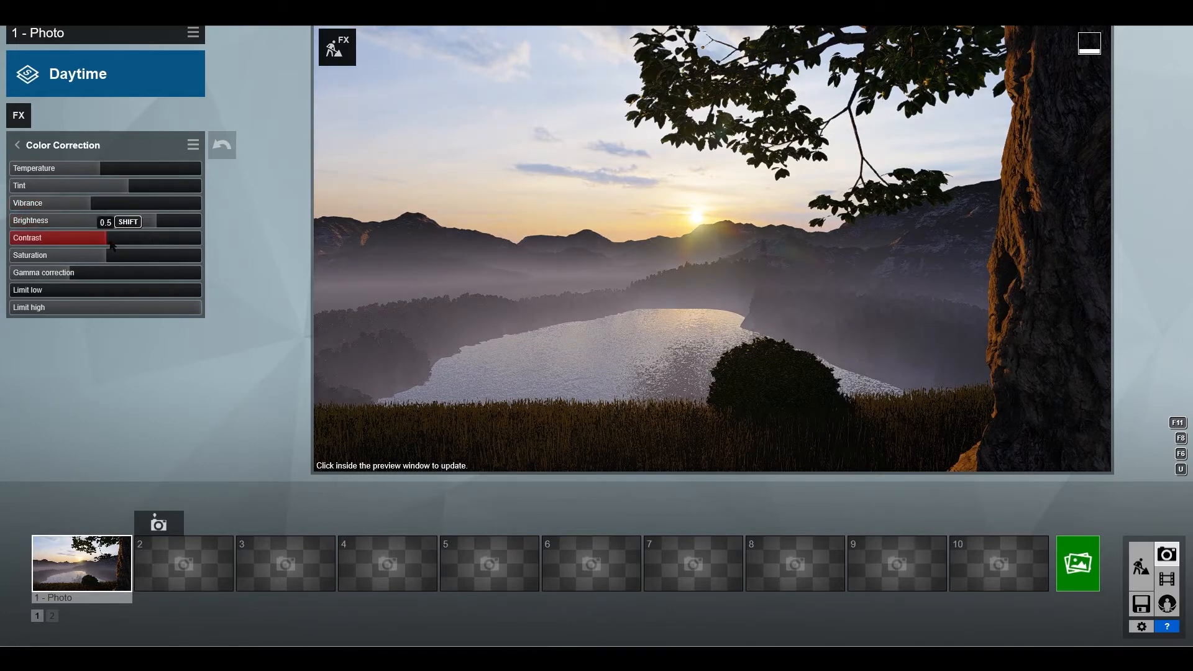
pyautogui.click(18, 145)
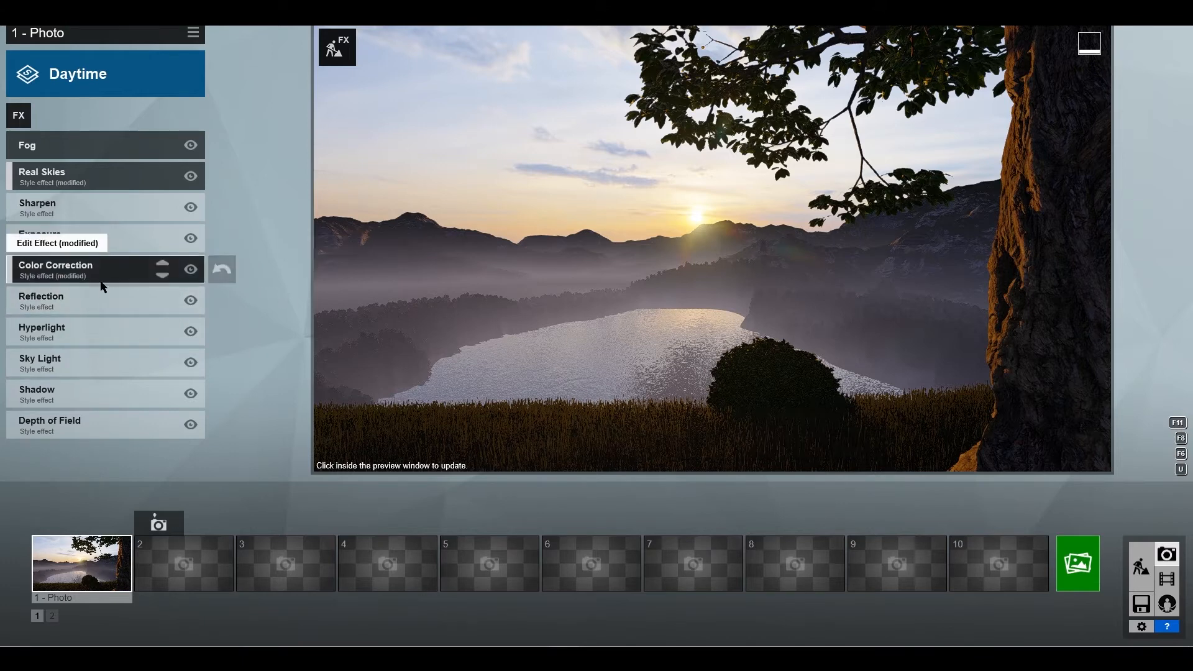
# Set the Reflection effect to High preview quality, add a reflection plane on the lake surface and update the photo preview.
pyautogui.click(104, 303)
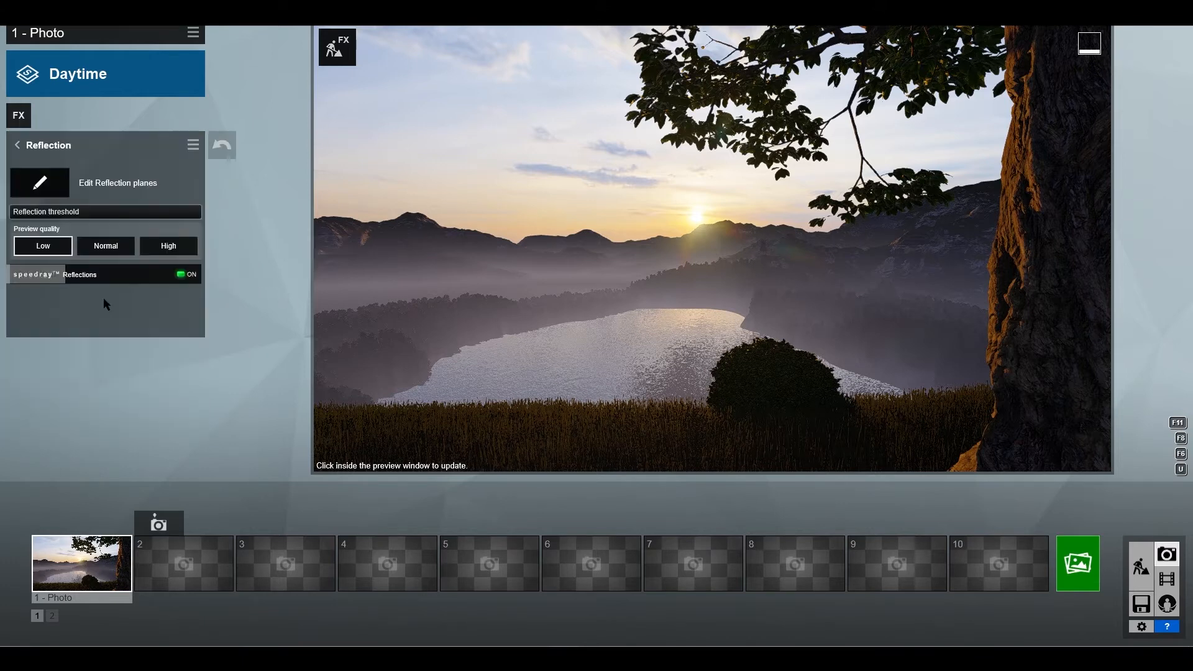
pyautogui.click(173, 250)
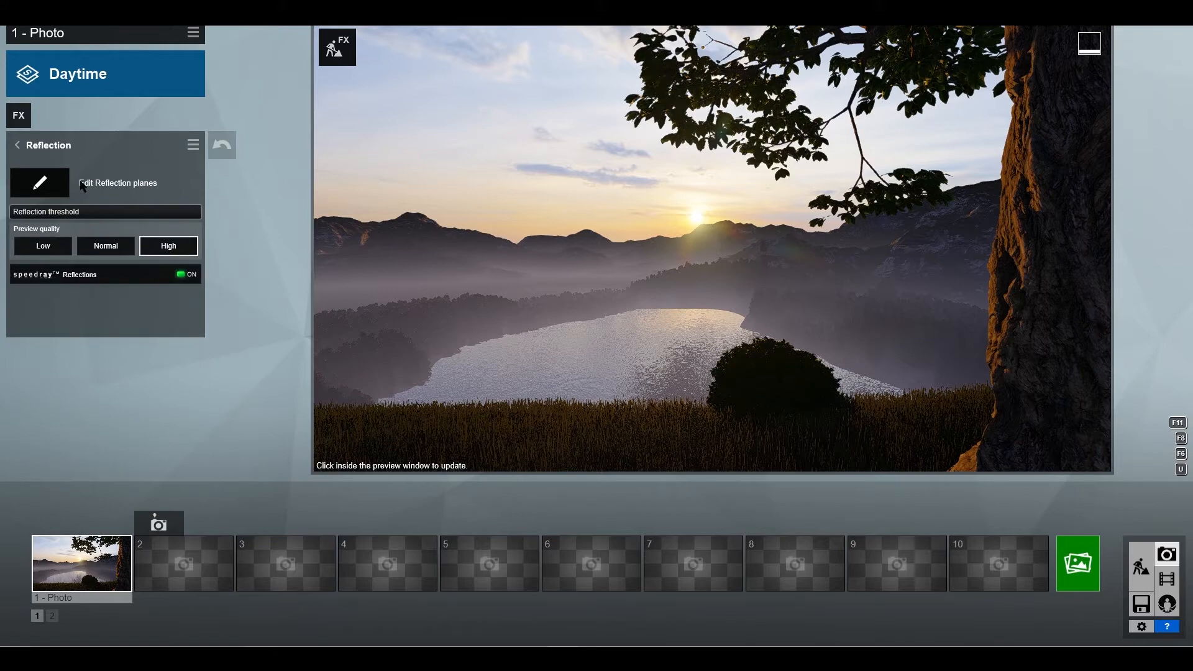
pyautogui.click(49, 185)
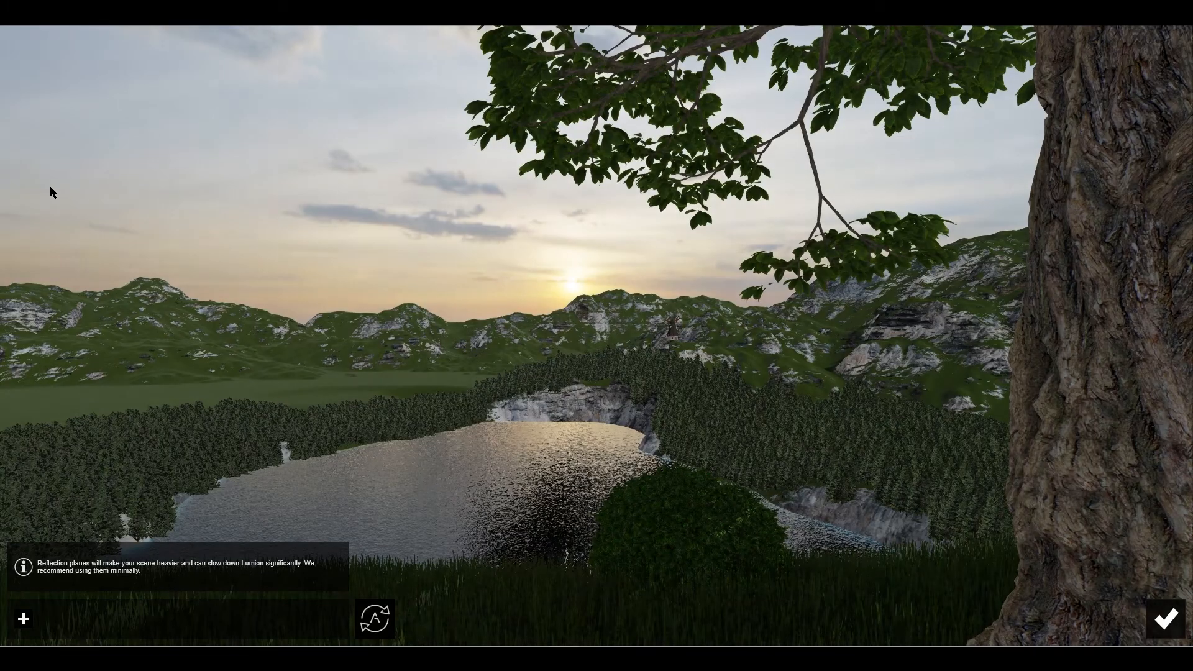
pyautogui.click(23, 619)
pyautogui.click(505, 482)
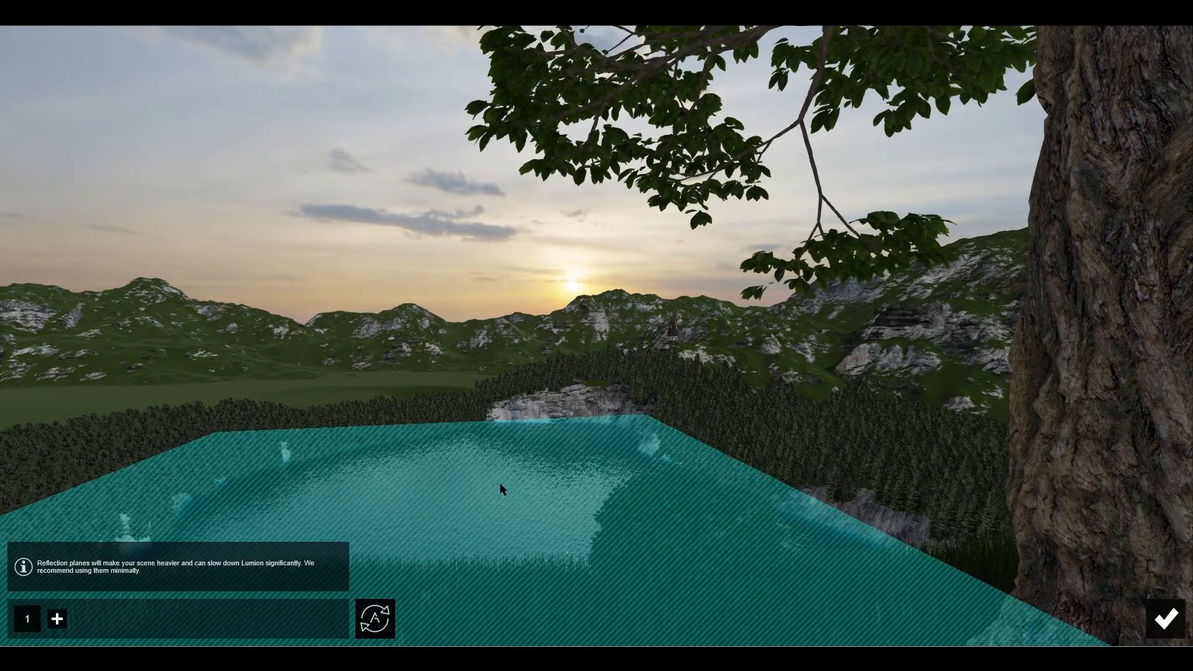
pyautogui.click(1166, 618)
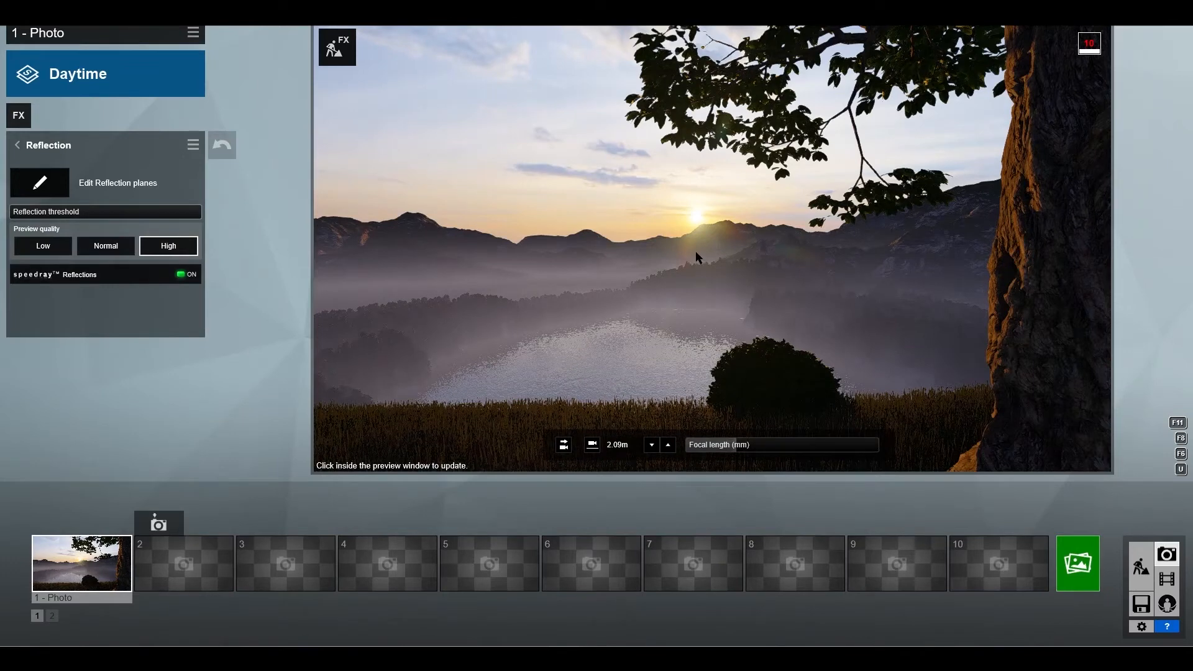
pyautogui.click(696, 252)
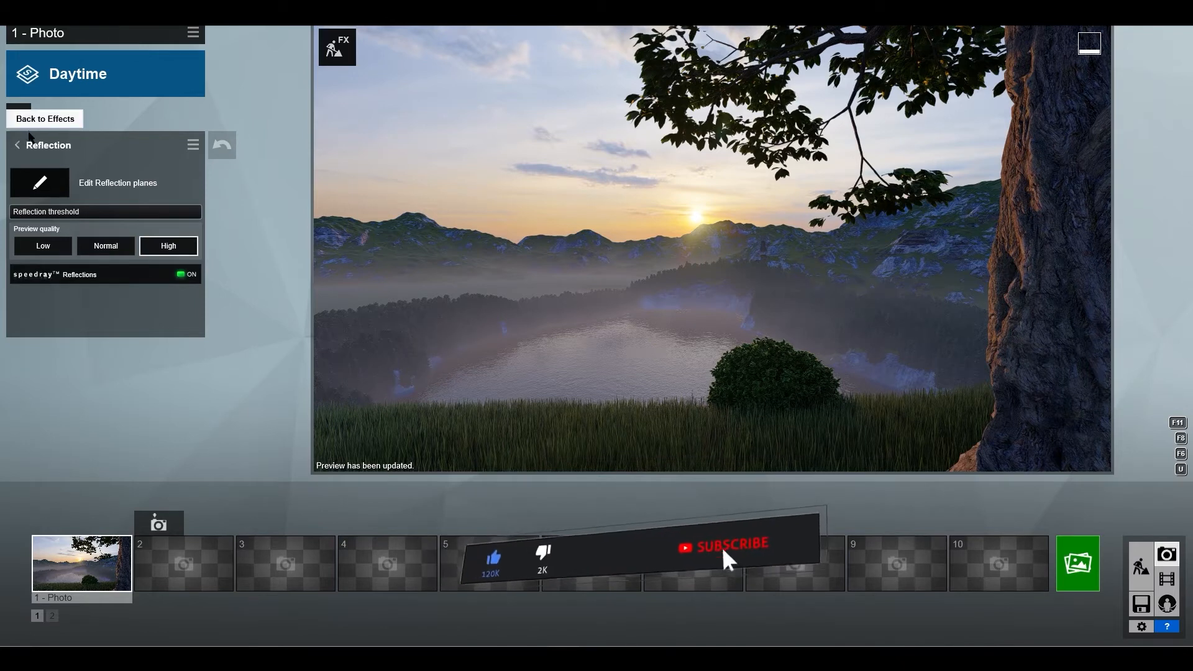
# Set the density of the Fog effect to 1.5.
pyautogui.click(36, 144)
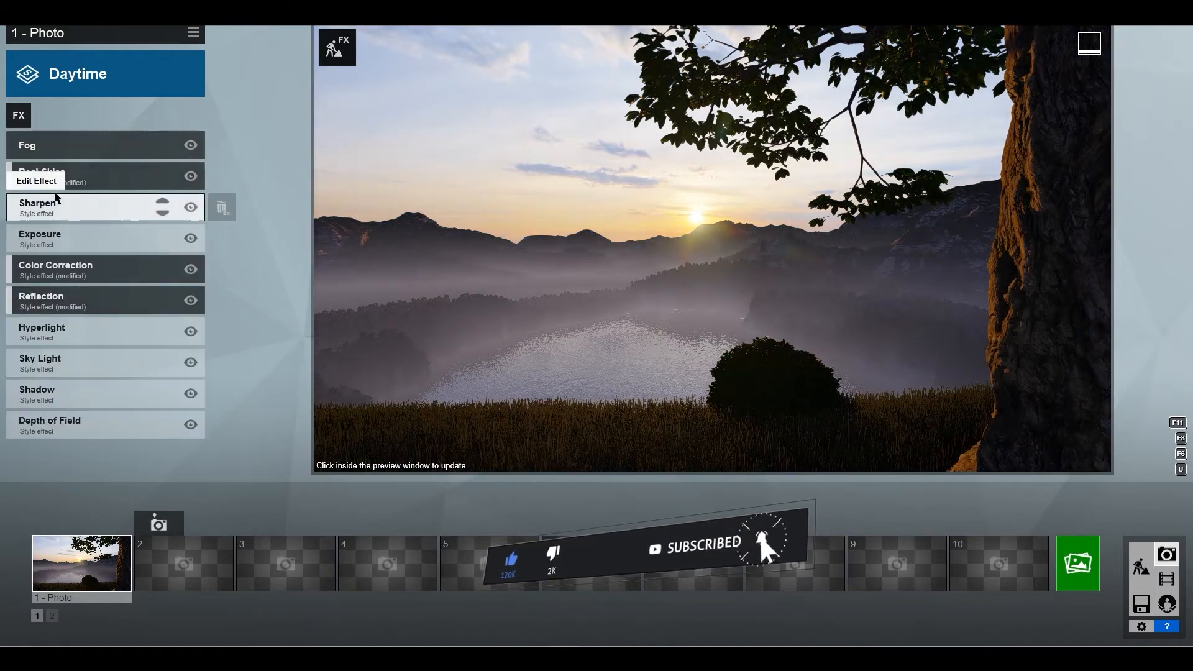
pyautogui.click(36, 144)
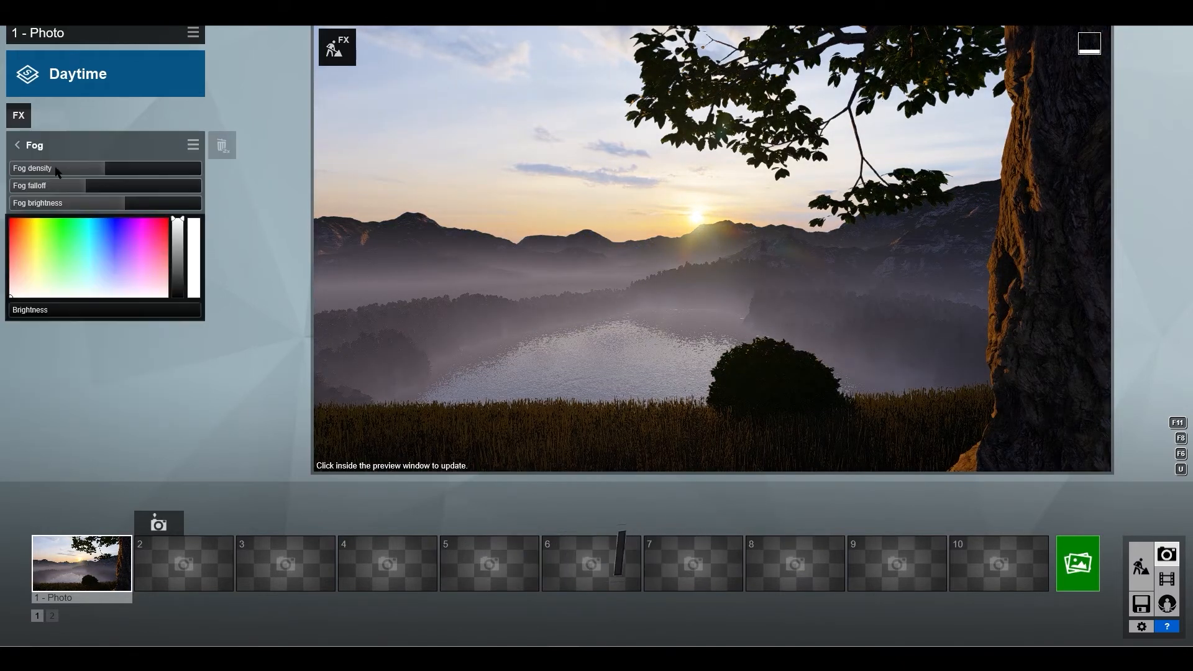
pyautogui.click(115, 172)
pyautogui.moveTo(117, 173); pyautogui.dragTo(123, 174)
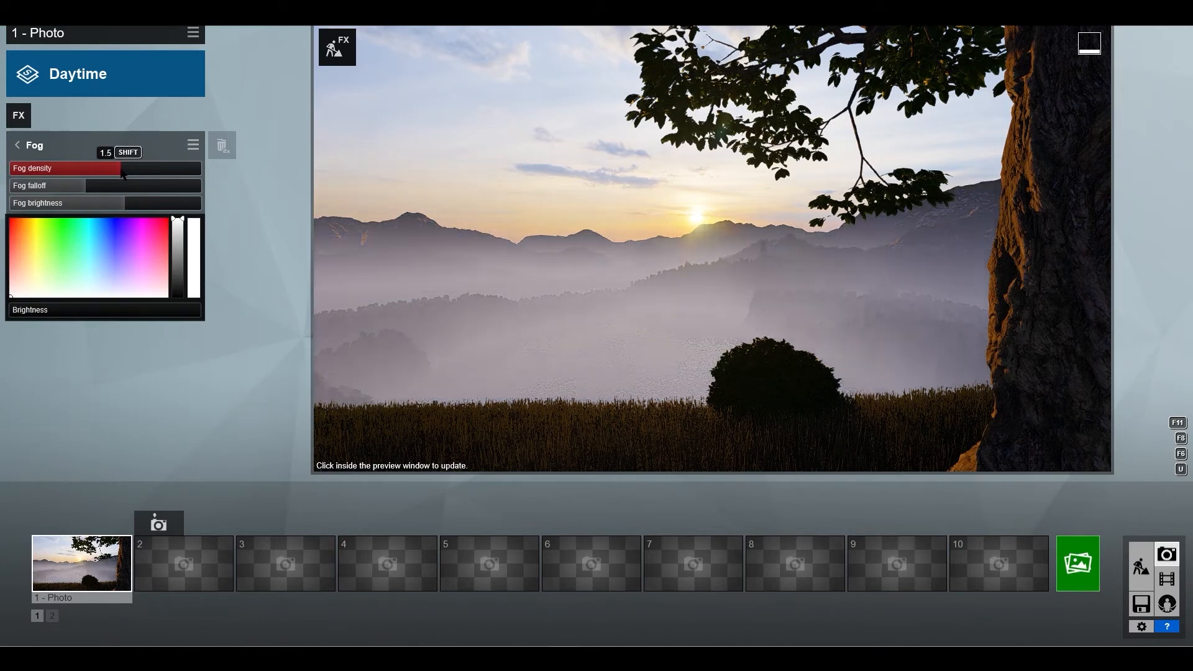
pyautogui.click(125, 204)
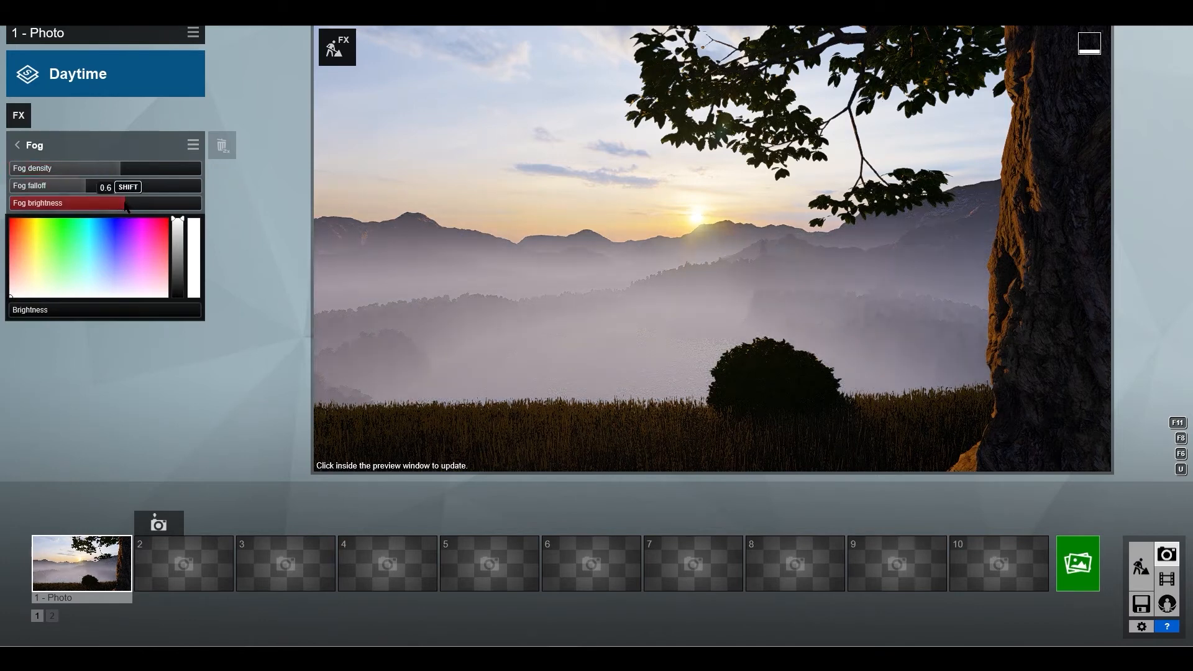
# Fine-tune the falloff of the Fog effect to a slightly lower value and return to the photo's effect list.
pyautogui.click(75, 187)
pyautogui.moveTo(80, 187); pyautogui.dragTo(85, 188)
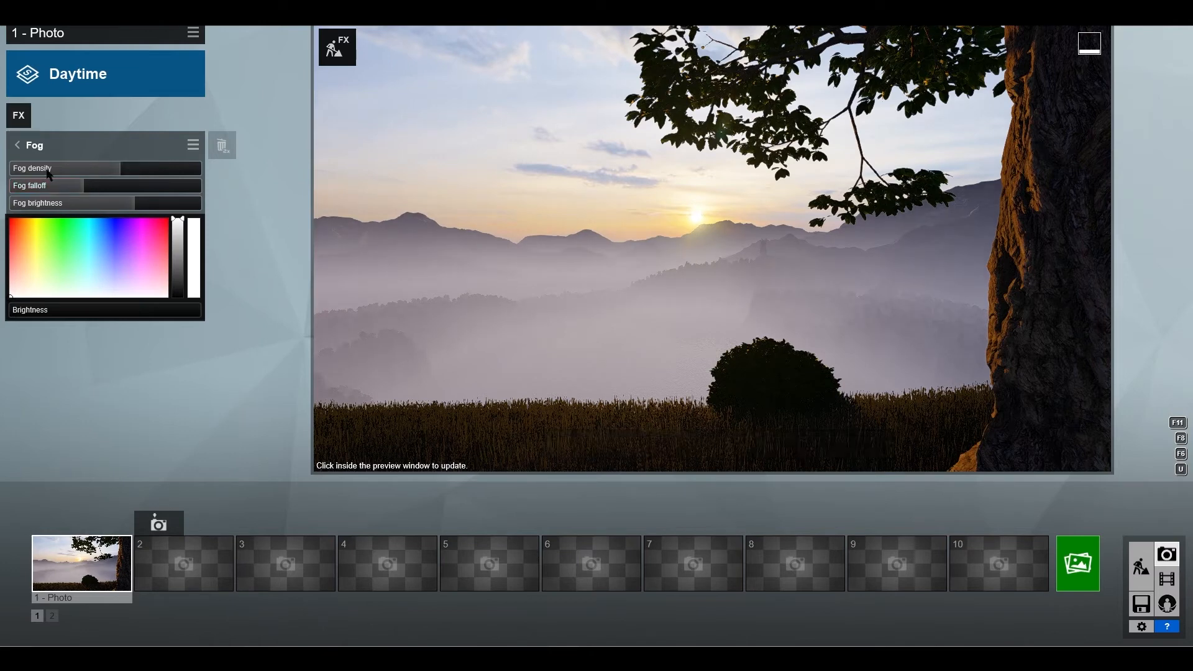
pyautogui.click(24, 144)
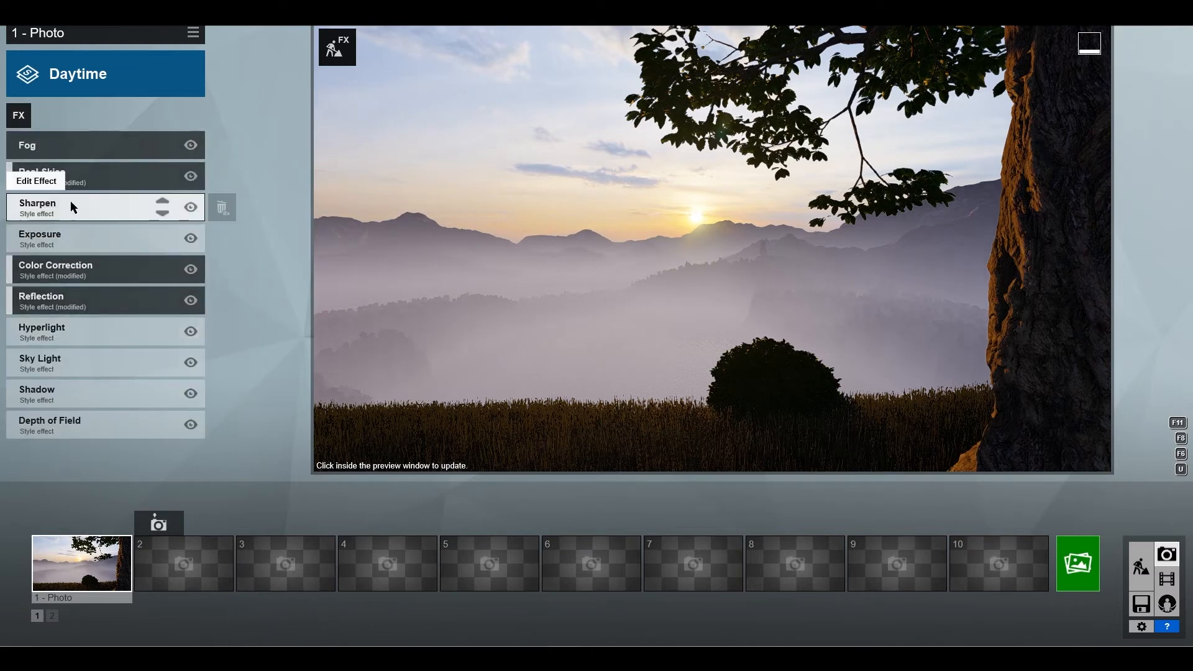
# Disable the Color Correction effect and update the photo preview.
pyautogui.click(192, 269)
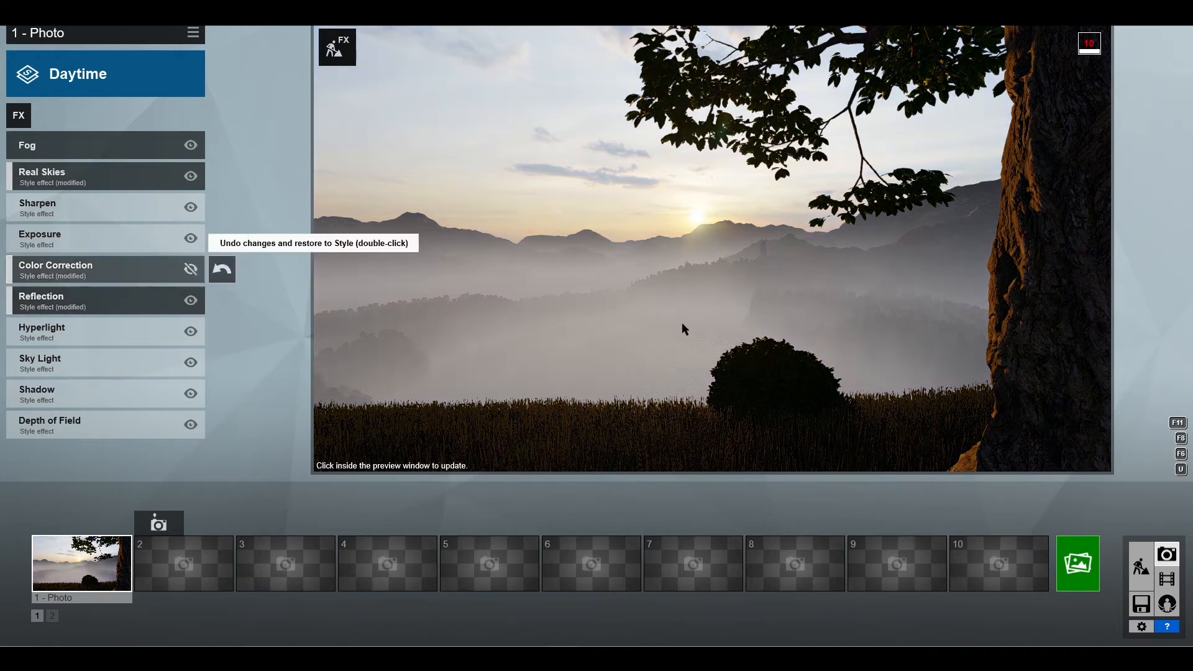
pyautogui.click(756, 283)
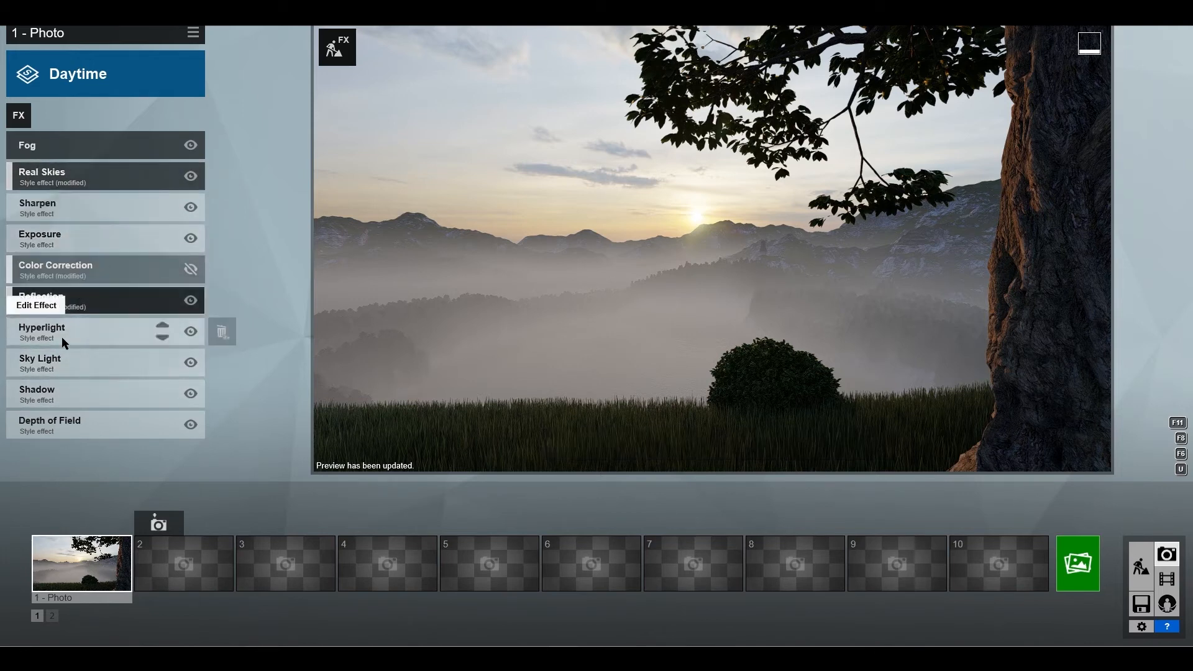
# Try a Precipitation effect with Rain / Snow at 0.7 in the photo preview, reduce the value, and remove the effect.
pyautogui.click(19, 115)
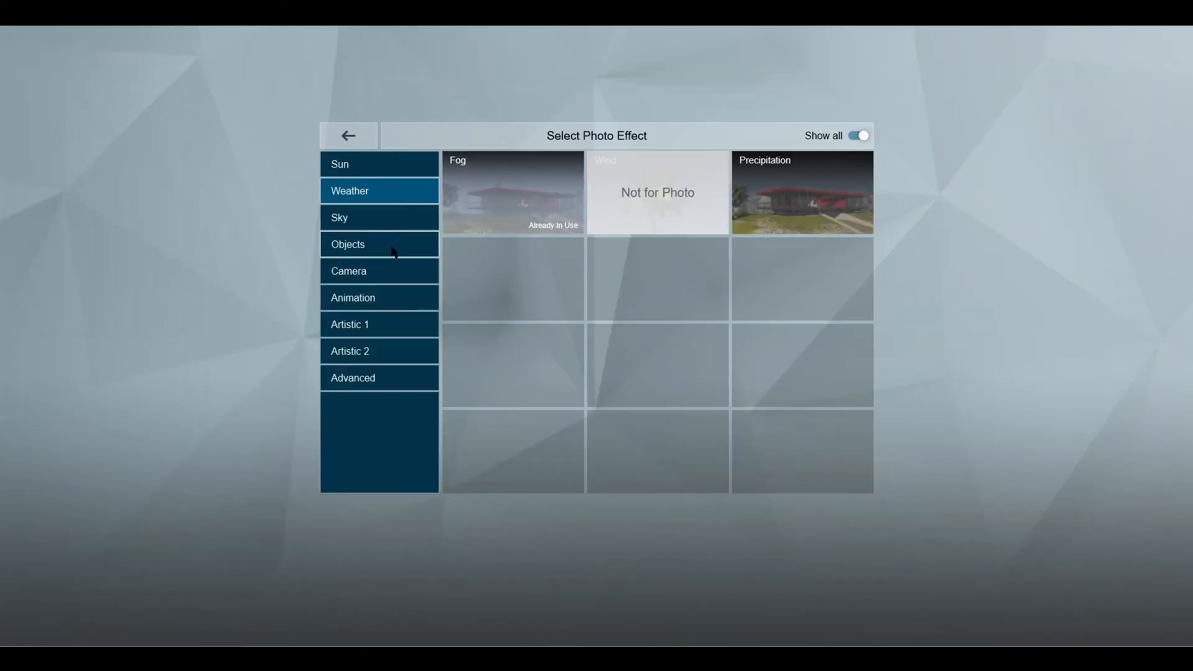
pyautogui.click(806, 212)
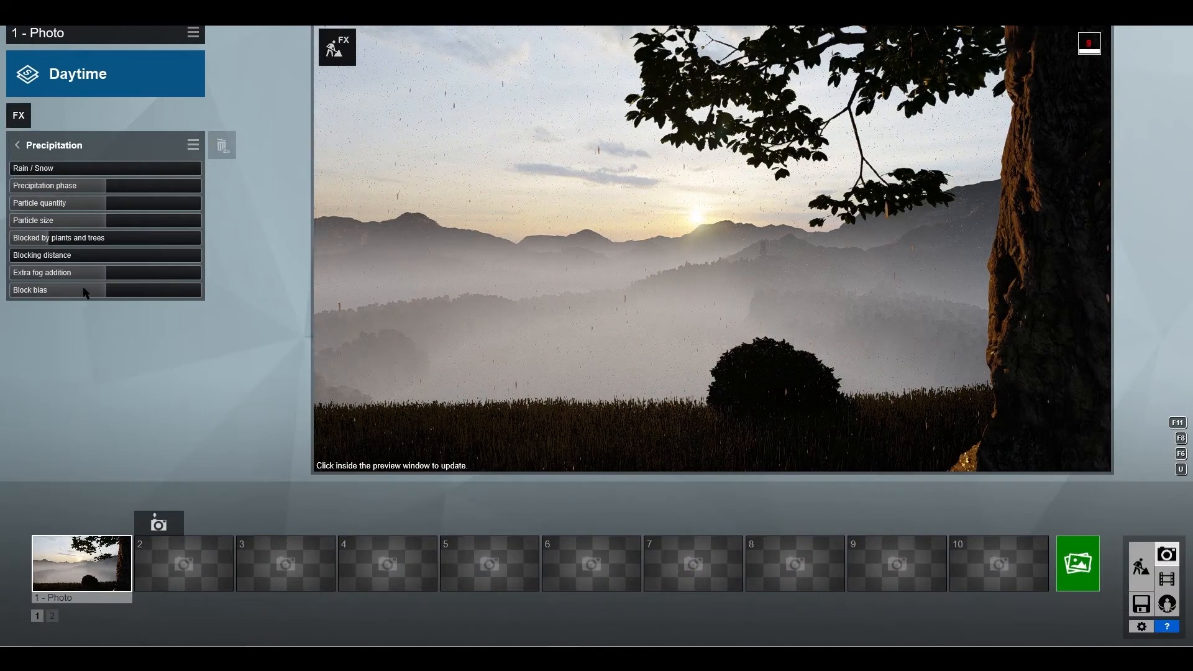
pyautogui.moveTo(31, 168); pyautogui.dragTo(140, 179)
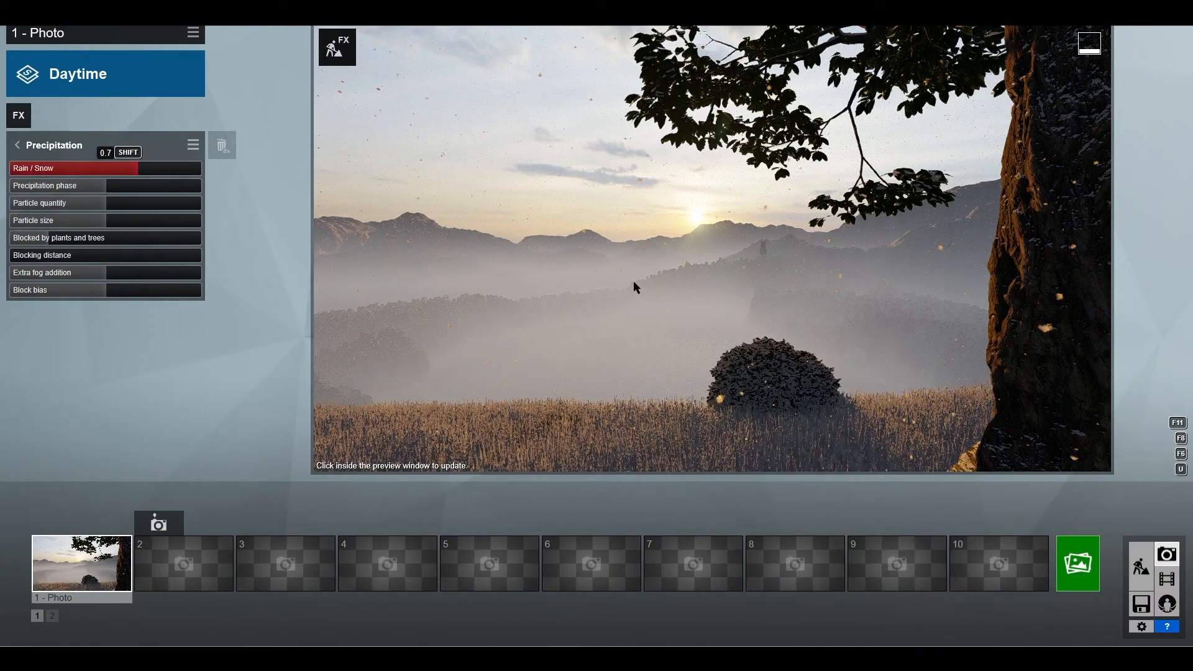
pyautogui.click(699, 297)
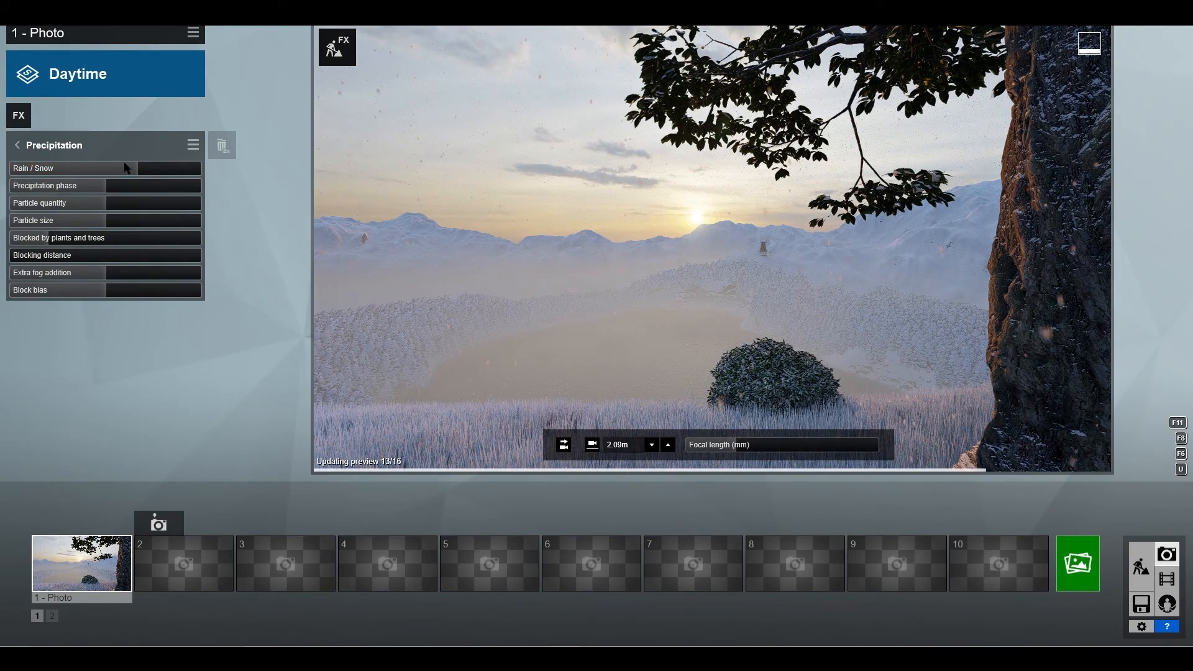
pyautogui.moveTo(126, 167); pyautogui.dragTo(53, 169)
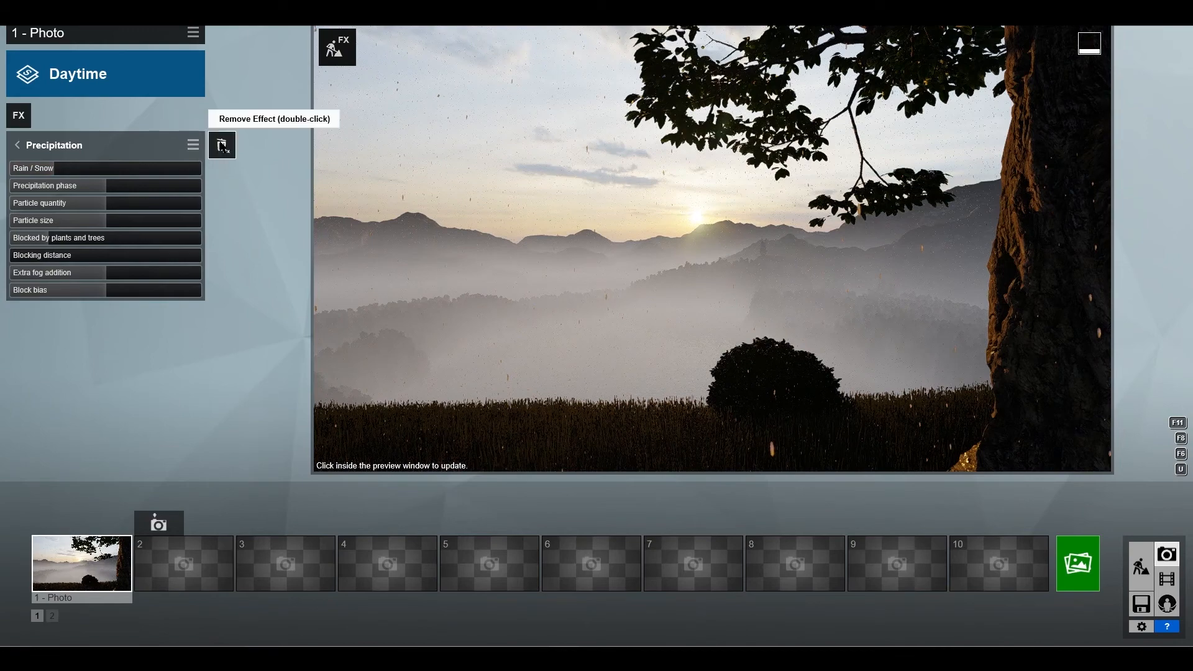
pyautogui.doubleClick(220, 143)
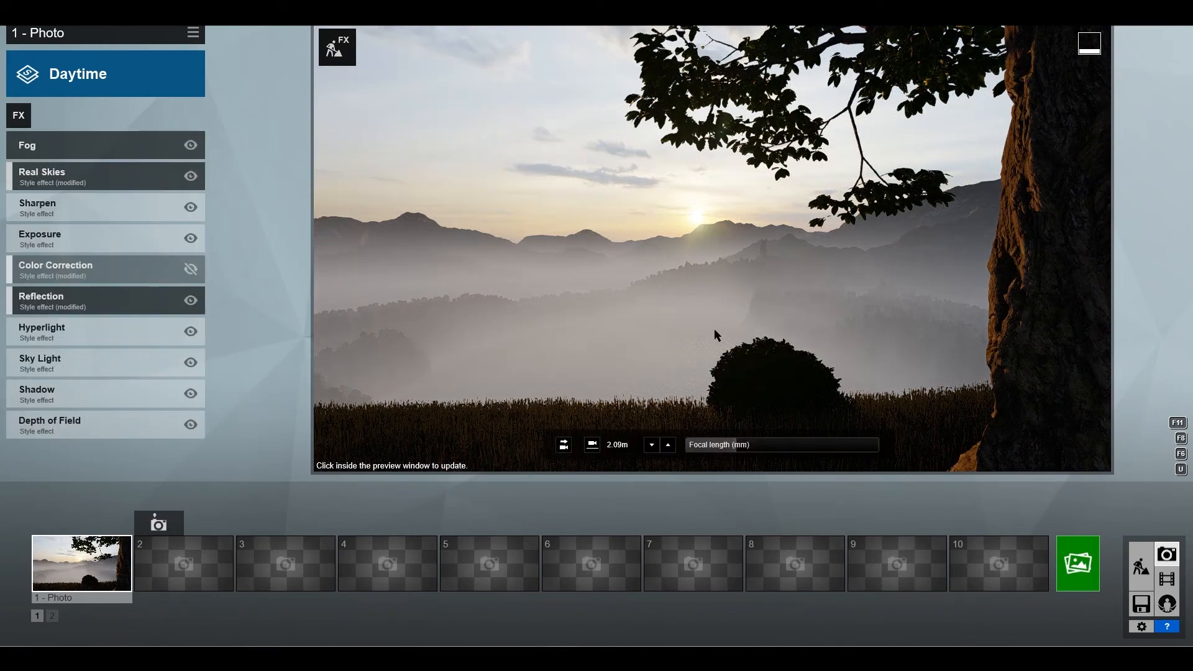
# Reframe the photo camera at a height of 2.35 m, with the tree trunk out of frame and the boat on the lake in view.
pyautogui.moveTo(721, 297); pyautogui.dragTo(704, 293, button='right')
pyautogui.press('w')
pyautogui.press('w')
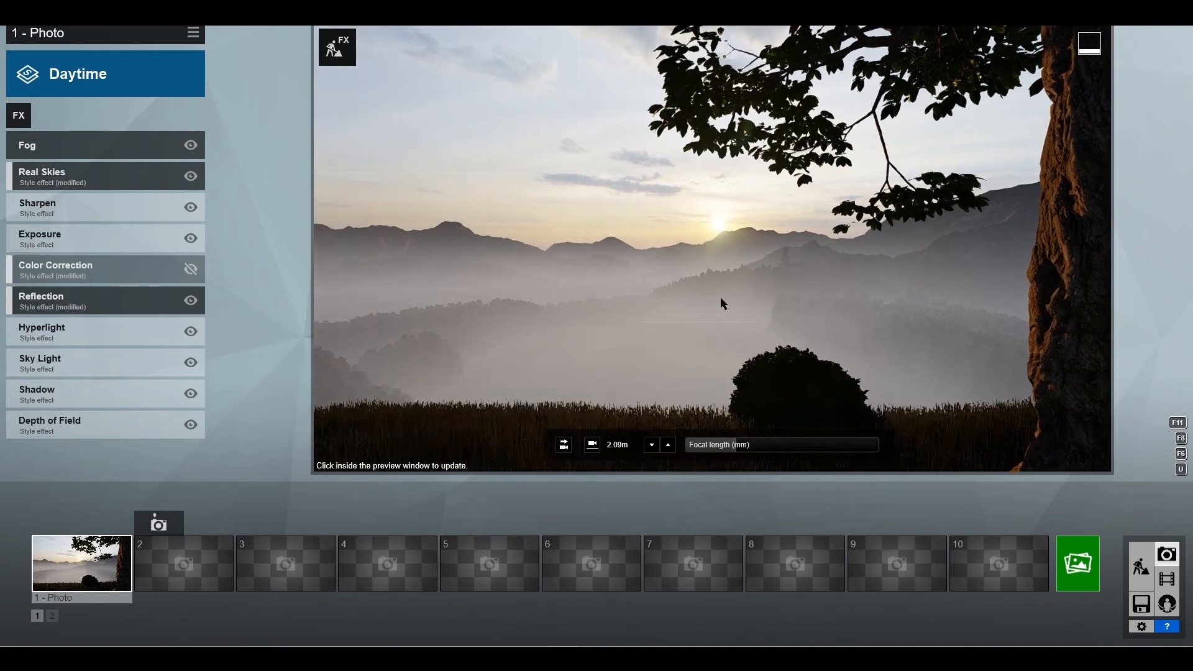
pyautogui.press('s')
pyautogui.moveTo(721, 298); pyautogui.dragTo(739, 300, button='right')
pyautogui.press('a')
pyautogui.press('q')
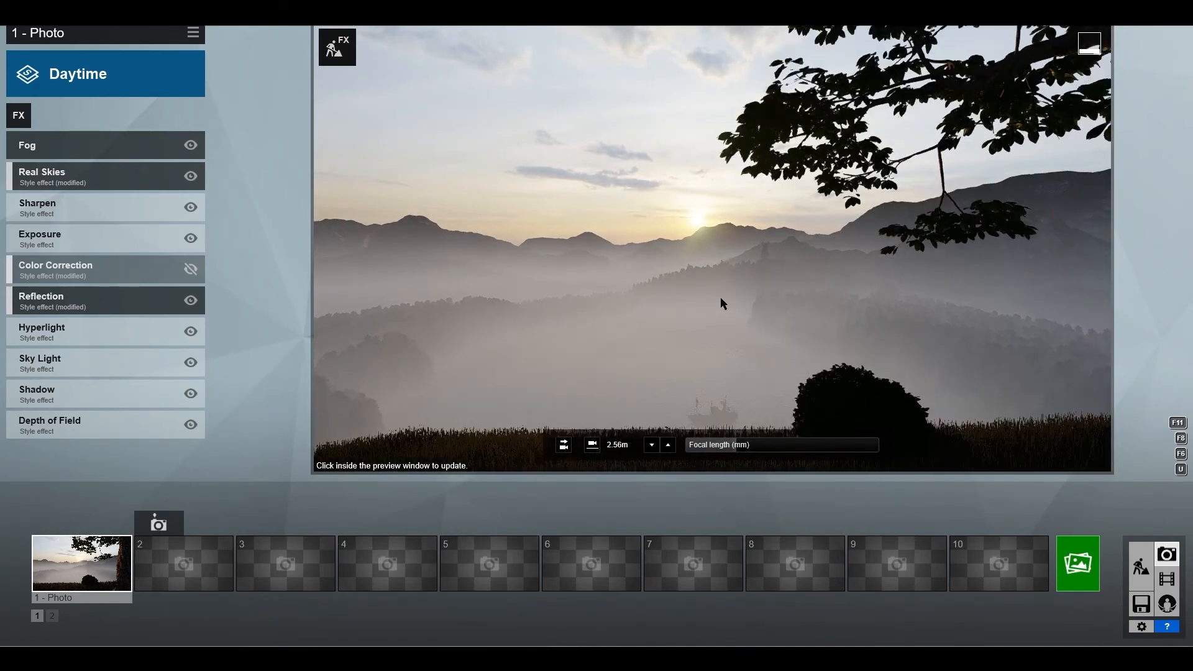
pyautogui.press('e')
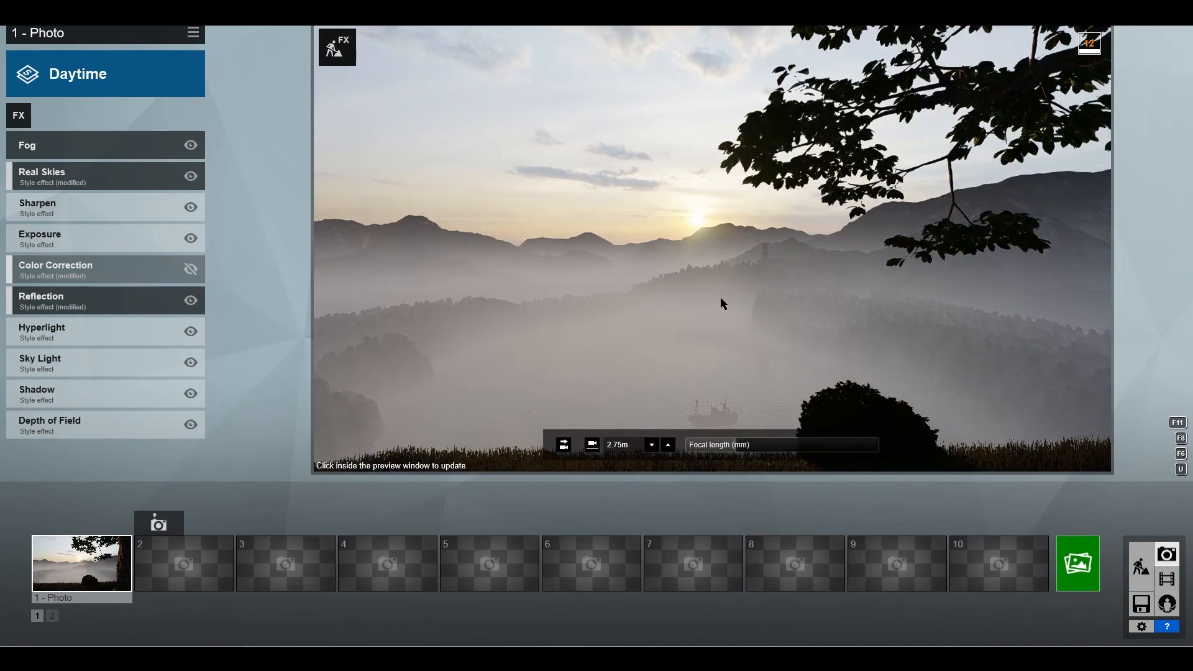
pyautogui.press('q')
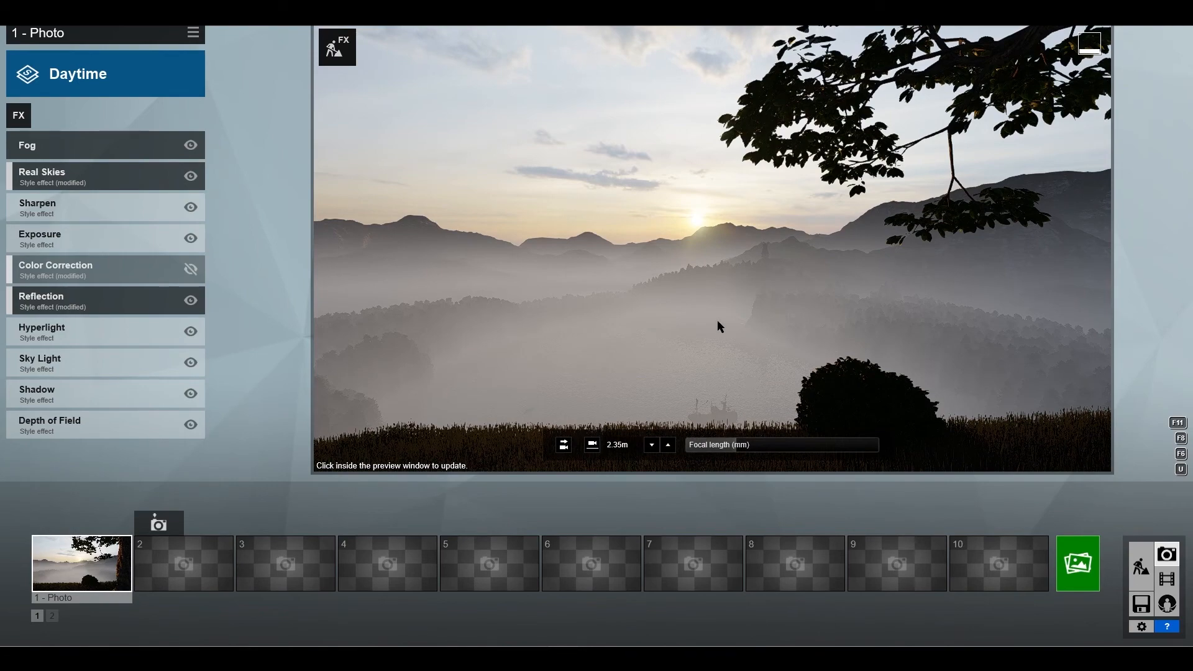
# Try the Sunset 7 sky in the Real Skies effect and update the photo preview.
pyautogui.click(55, 174)
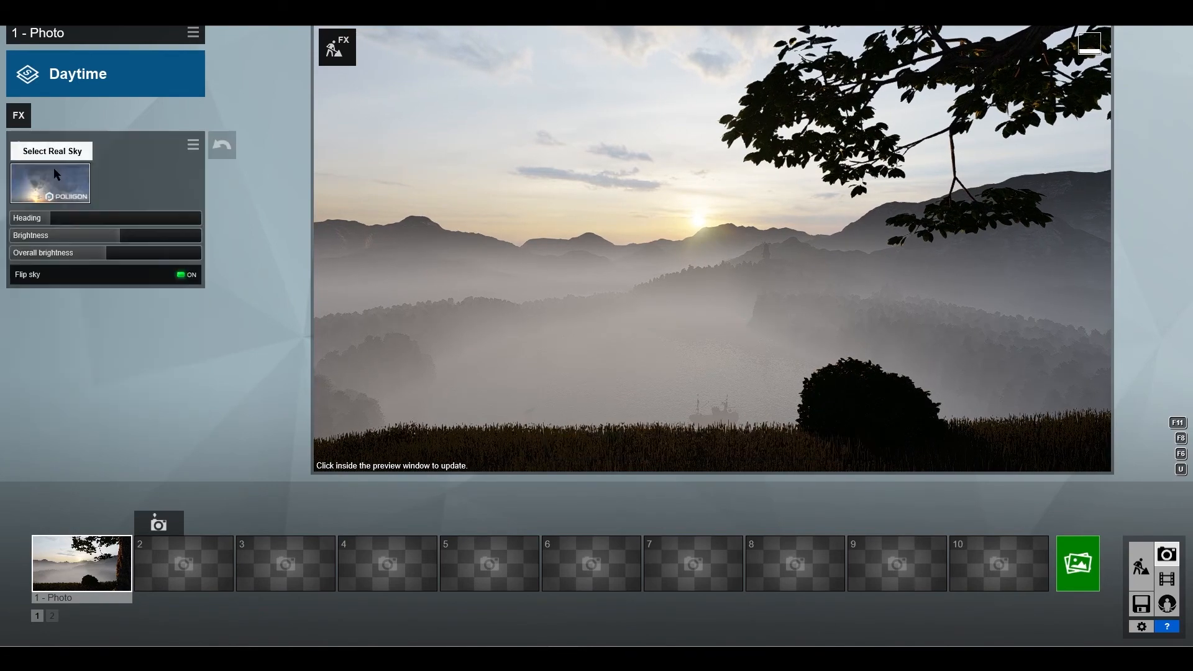
pyautogui.click(54, 169)
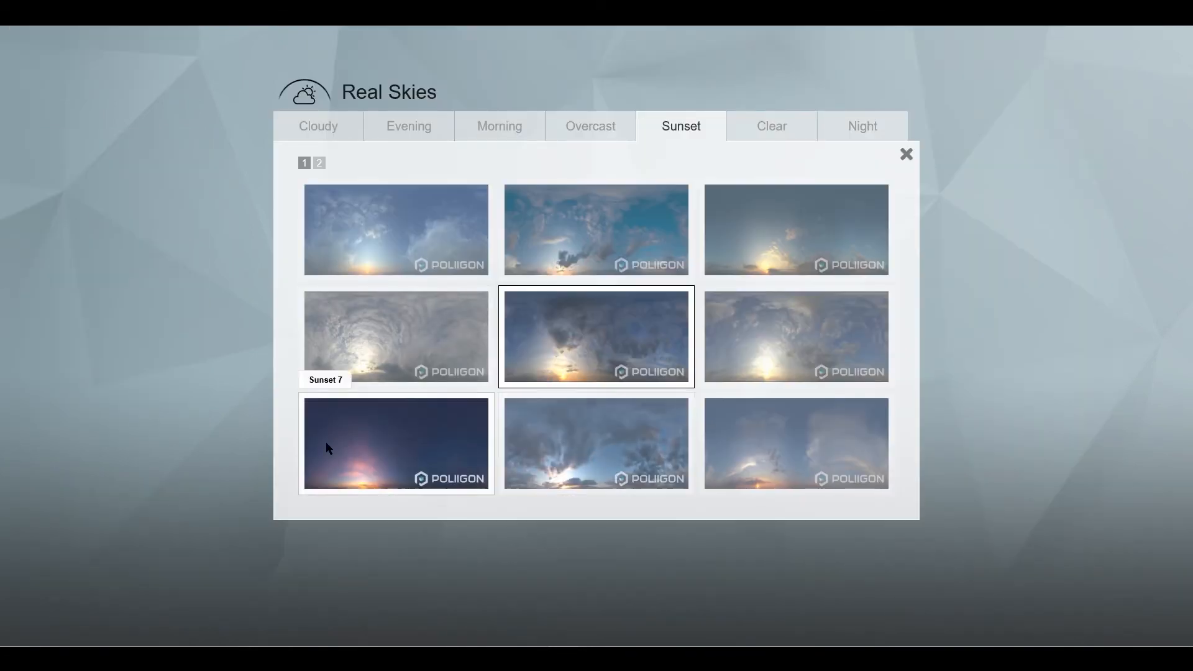
pyautogui.click(471, 447)
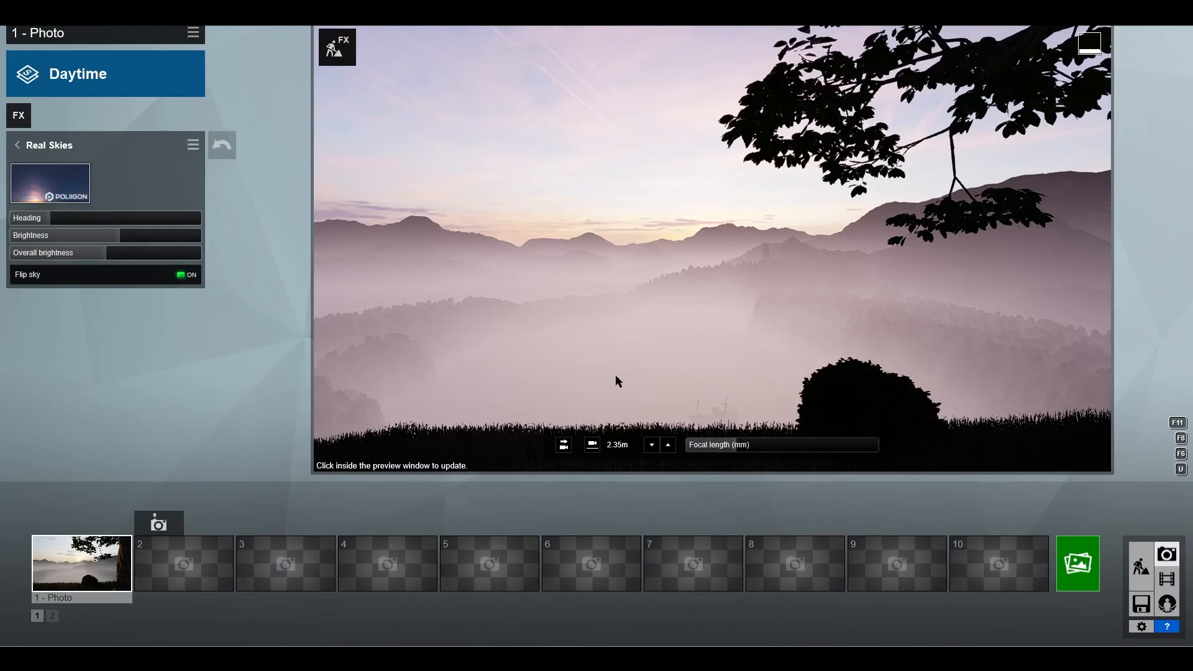
pyautogui.click(598, 305)
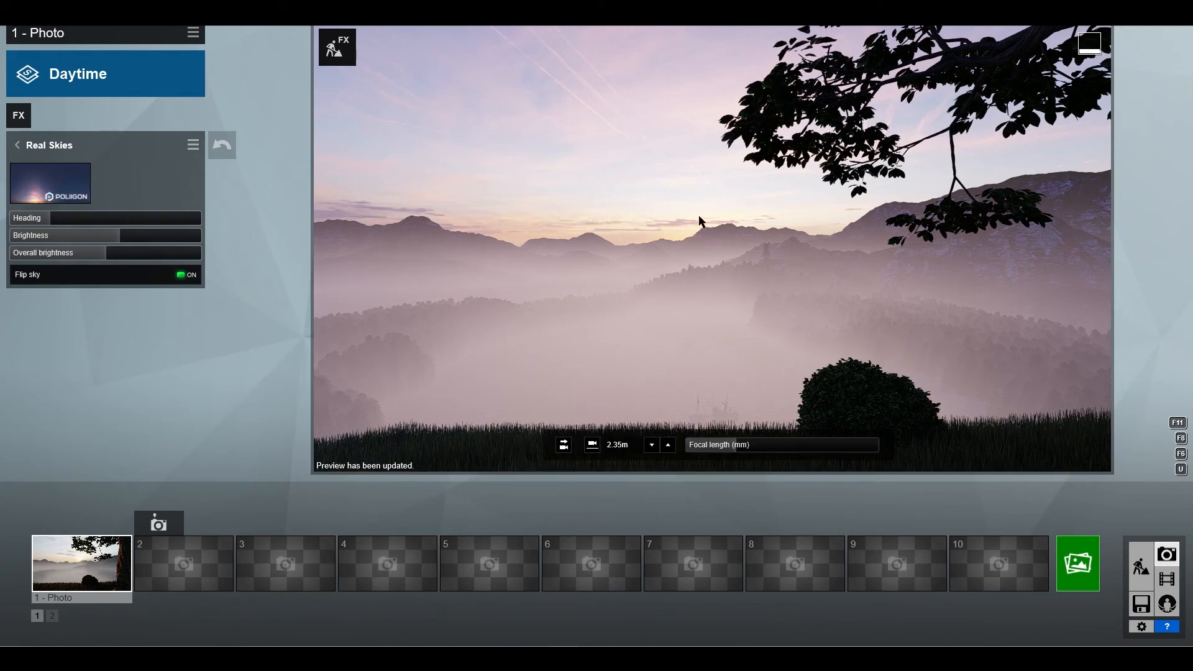
# Switch the Real Skies effect to the Sunset 3 sky, update the preview, and turn the camera slightly.
pyautogui.click(79, 186)
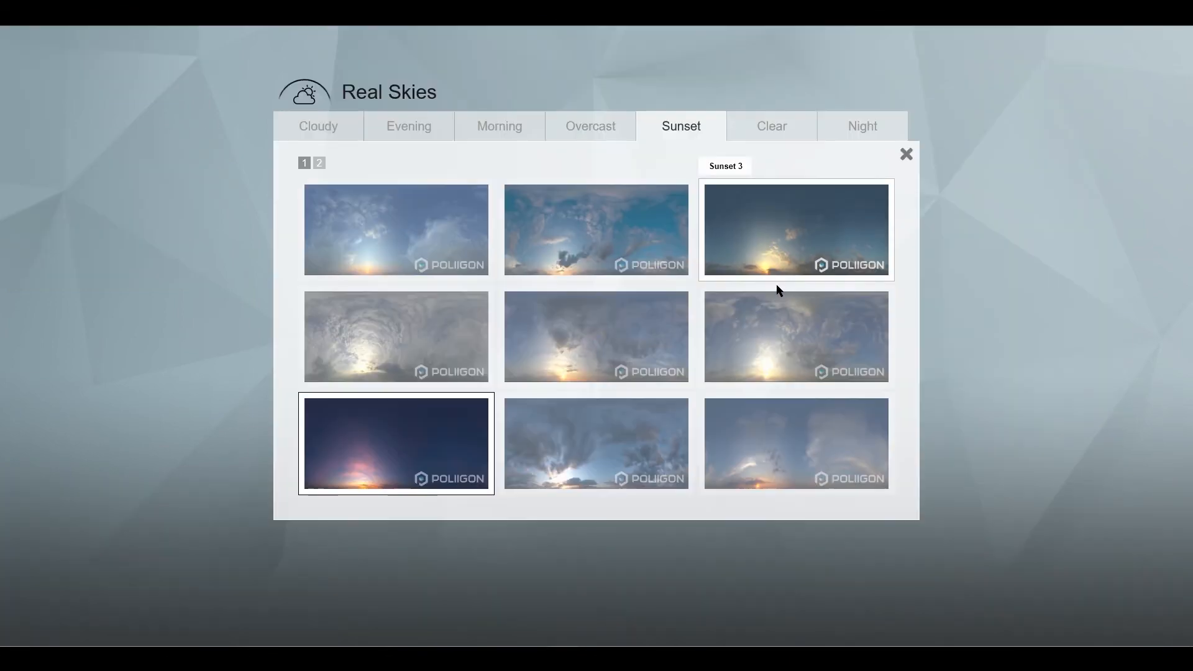
pyautogui.click(809, 261)
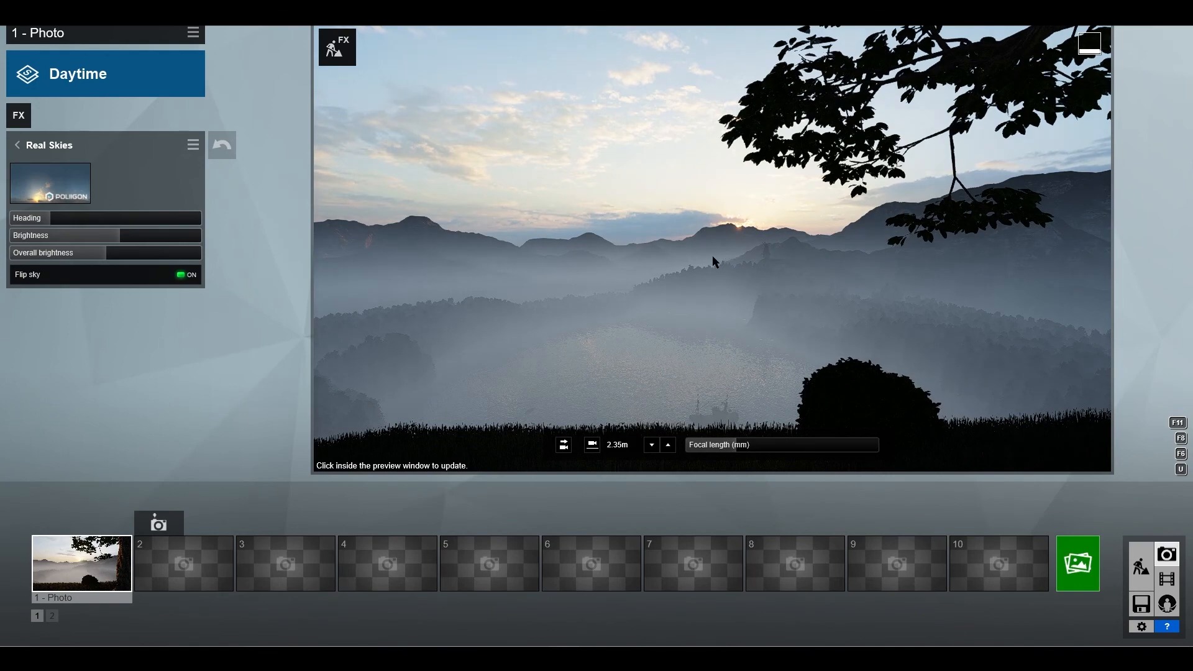
pyautogui.click(712, 256)
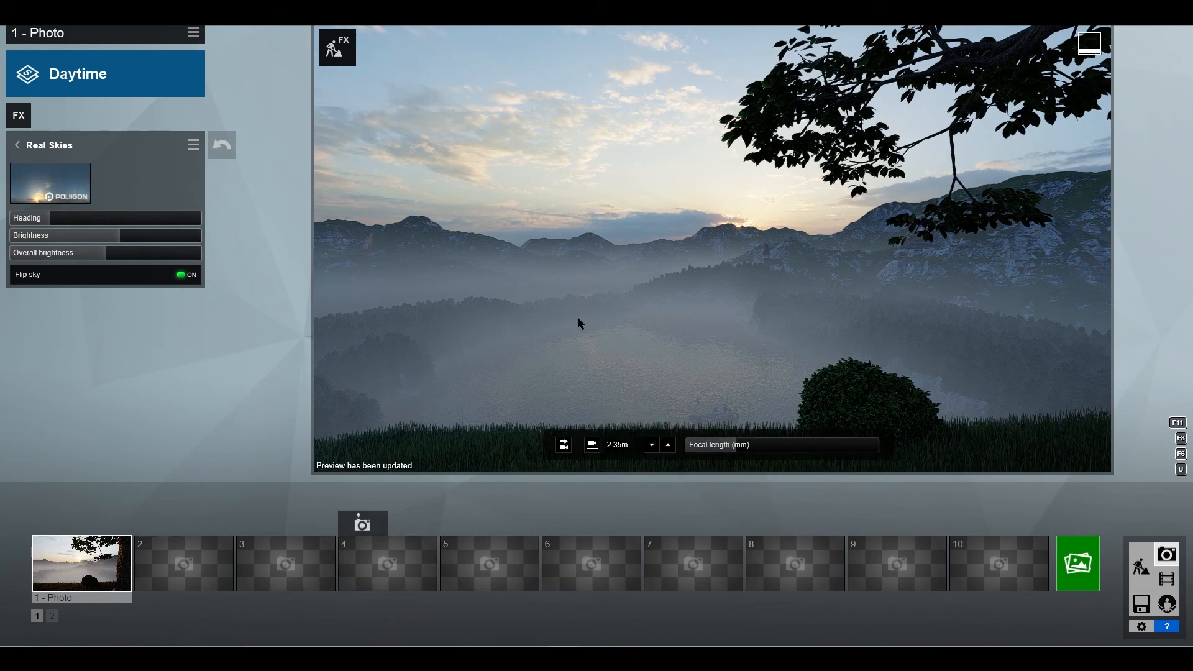
pyautogui.moveTo(590, 301); pyautogui.dragTo(658, 262, button='right')
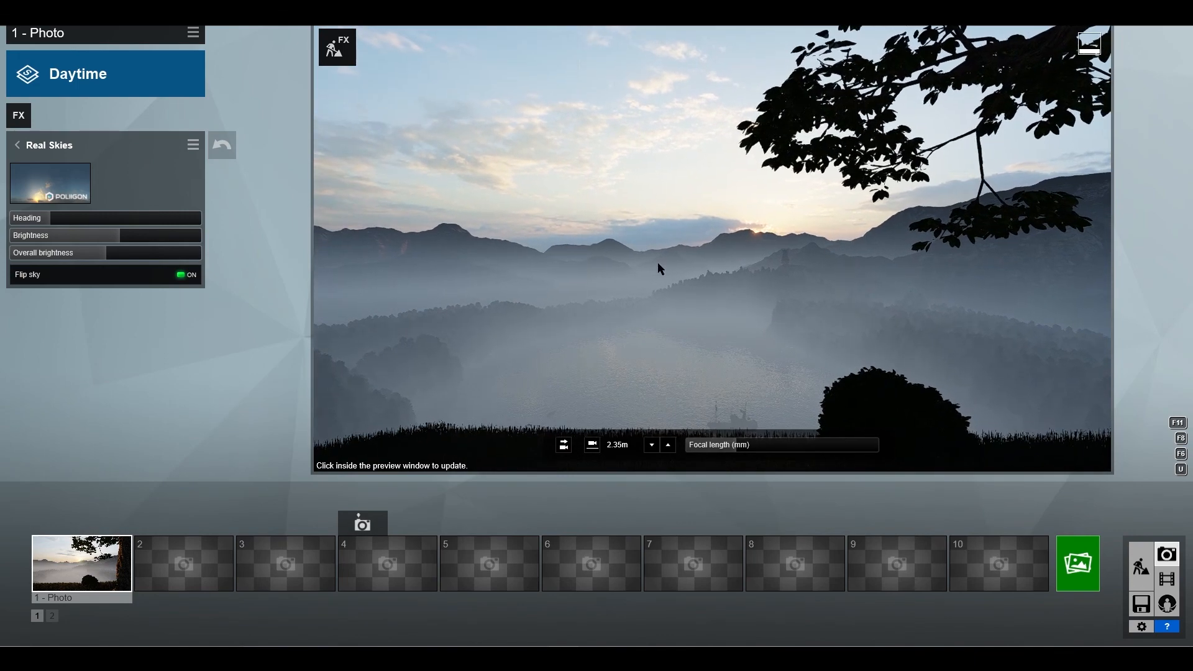